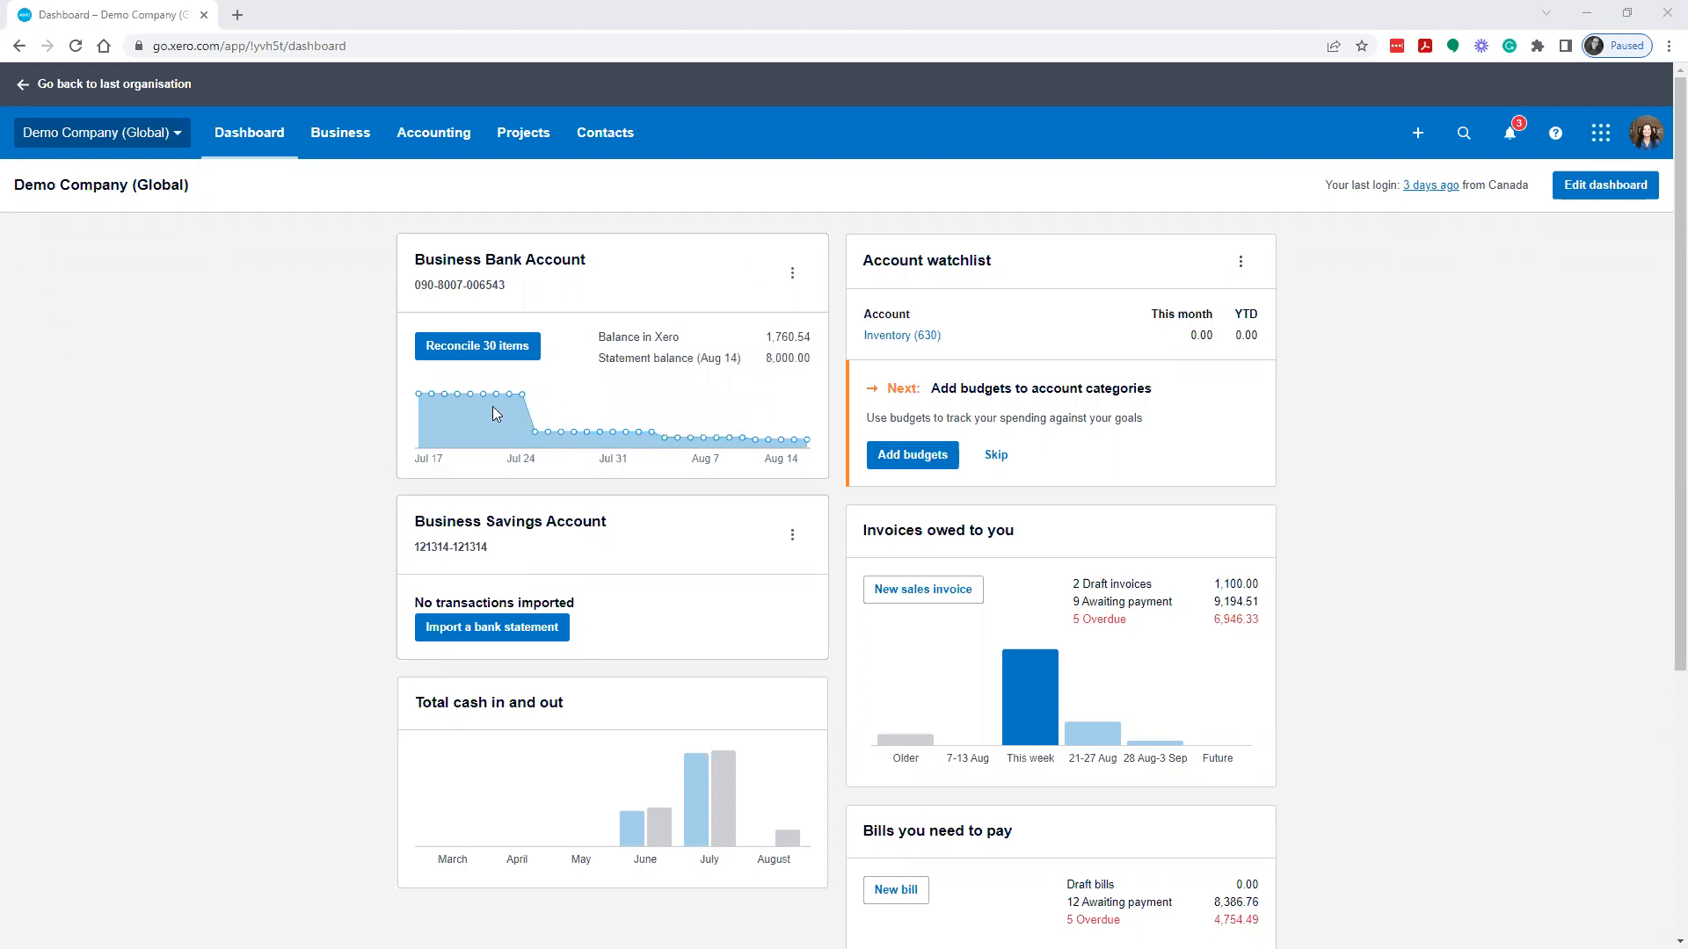
Step: Open the reconciliation page for the Business Bank Account and look through its bank statement lines
{"action": "left_click", "coordinate": [500, 350]}
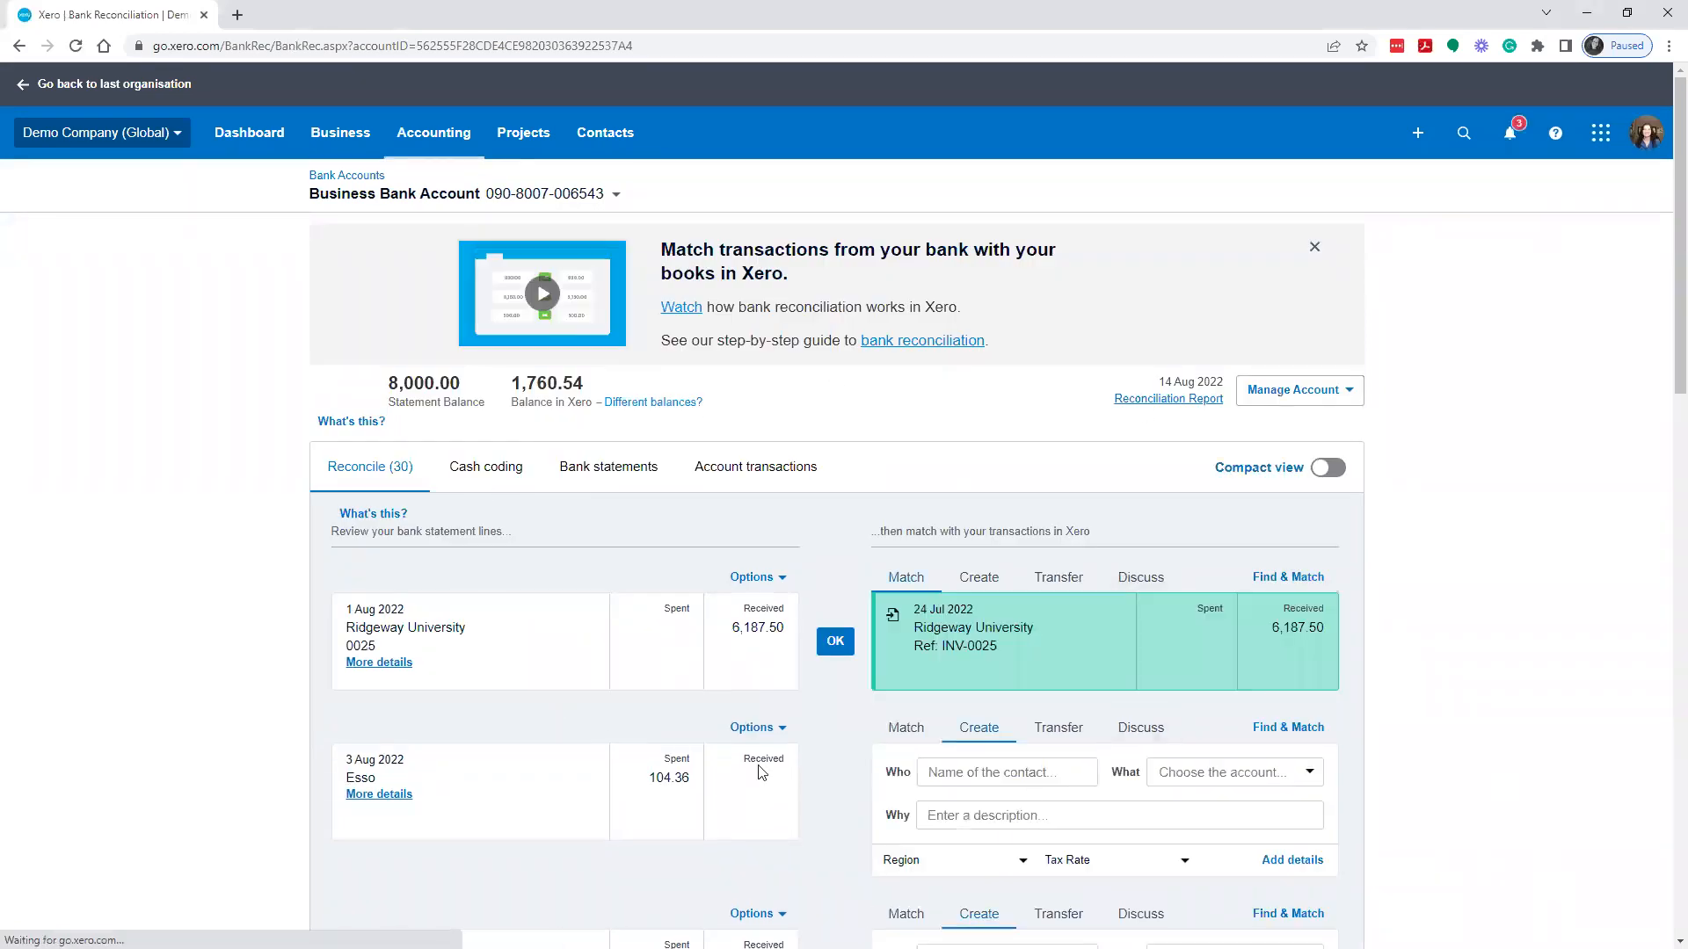
{"action": "scroll", "coordinate": [1182, 770], "scroll_direction": "down", "scroll_amount": 3}
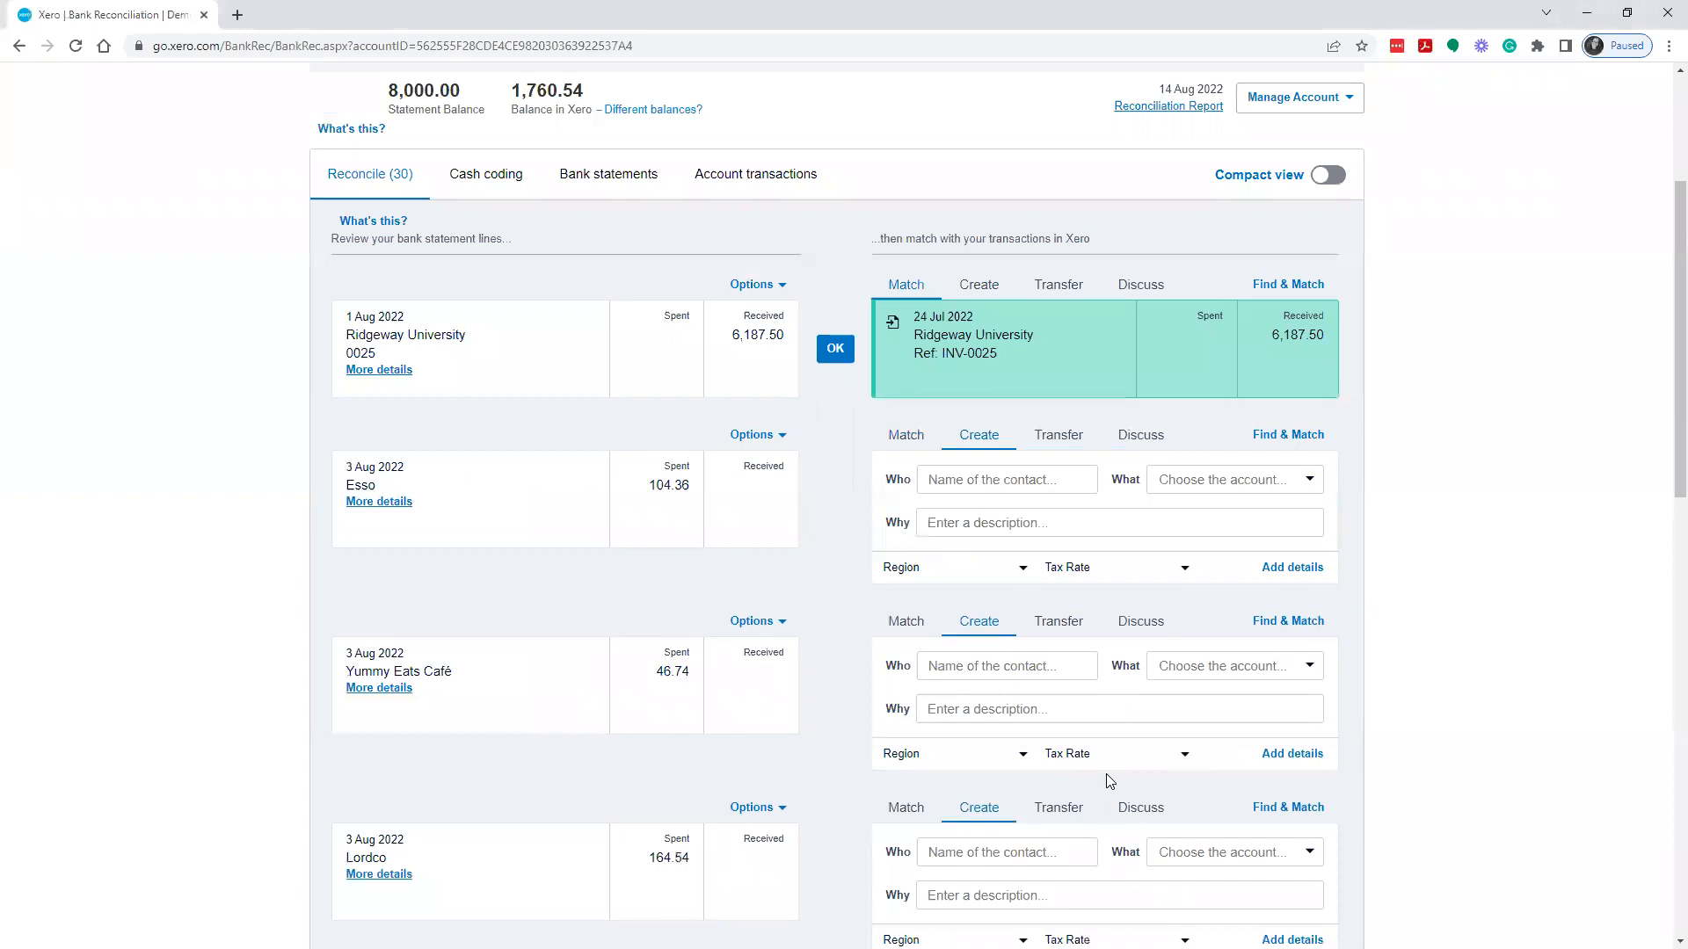
{"action": "scroll", "coordinate": [1106, 774], "scroll_direction": "down", "scroll_amount": 12}
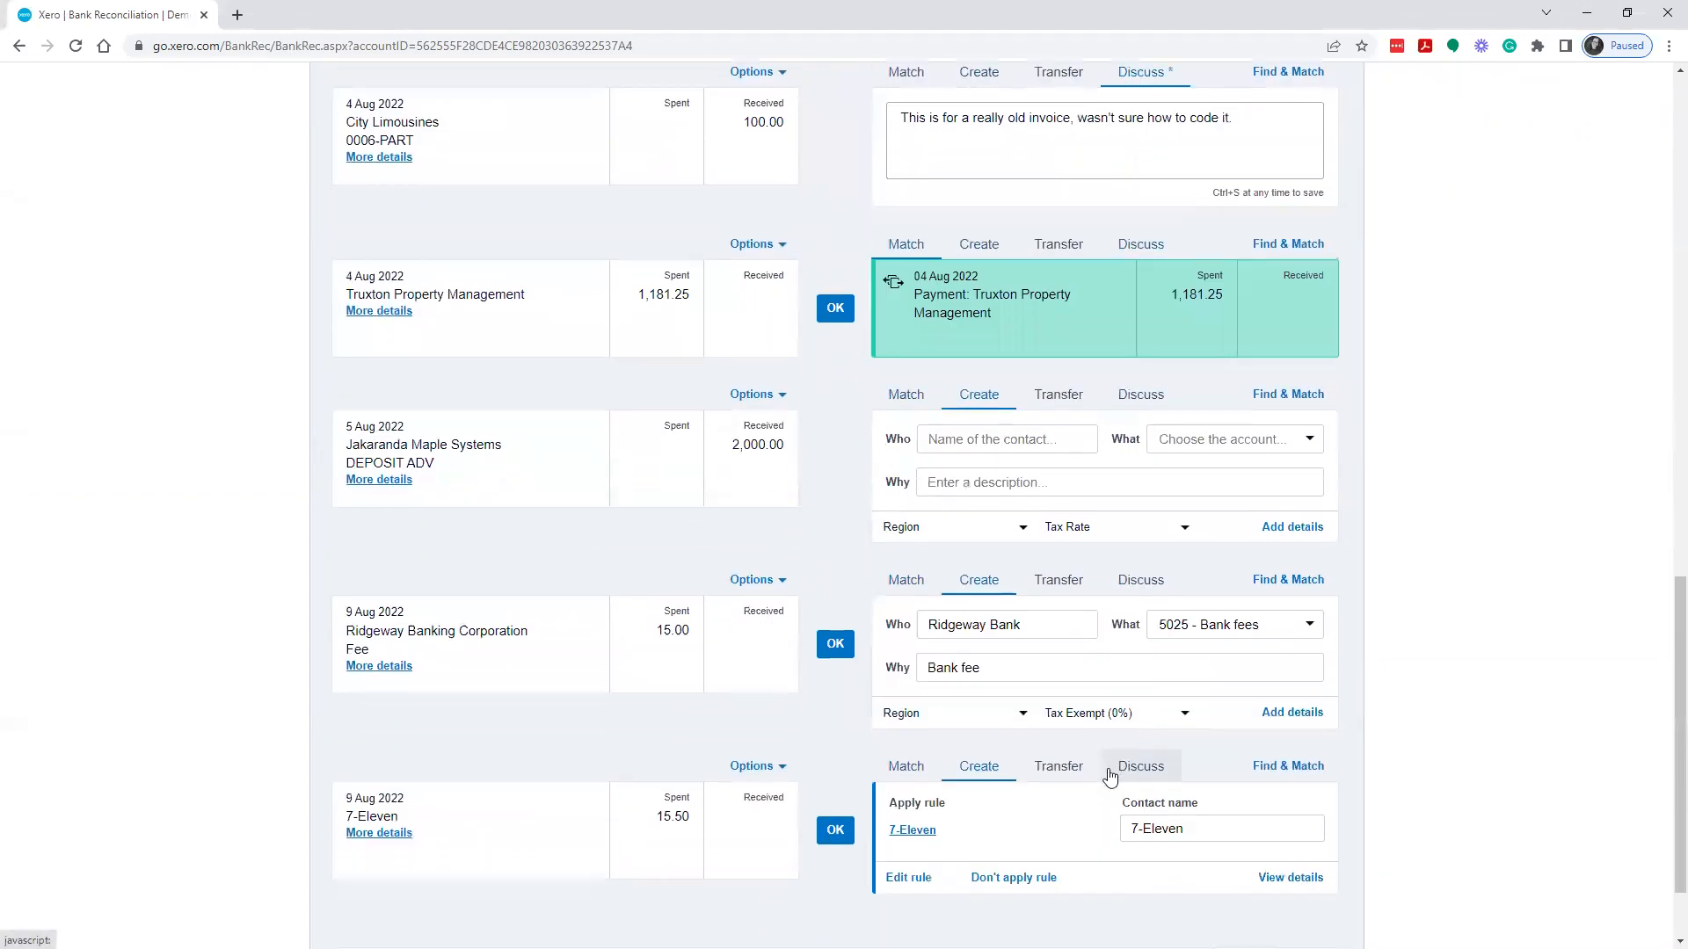
{"action": "scroll", "coordinate": [1109, 776], "scroll_direction": "down", "scroll_amount": 1}
{"action": "scroll", "coordinate": [1343, 774], "scroll_direction": "up", "scroll_amount": 10}
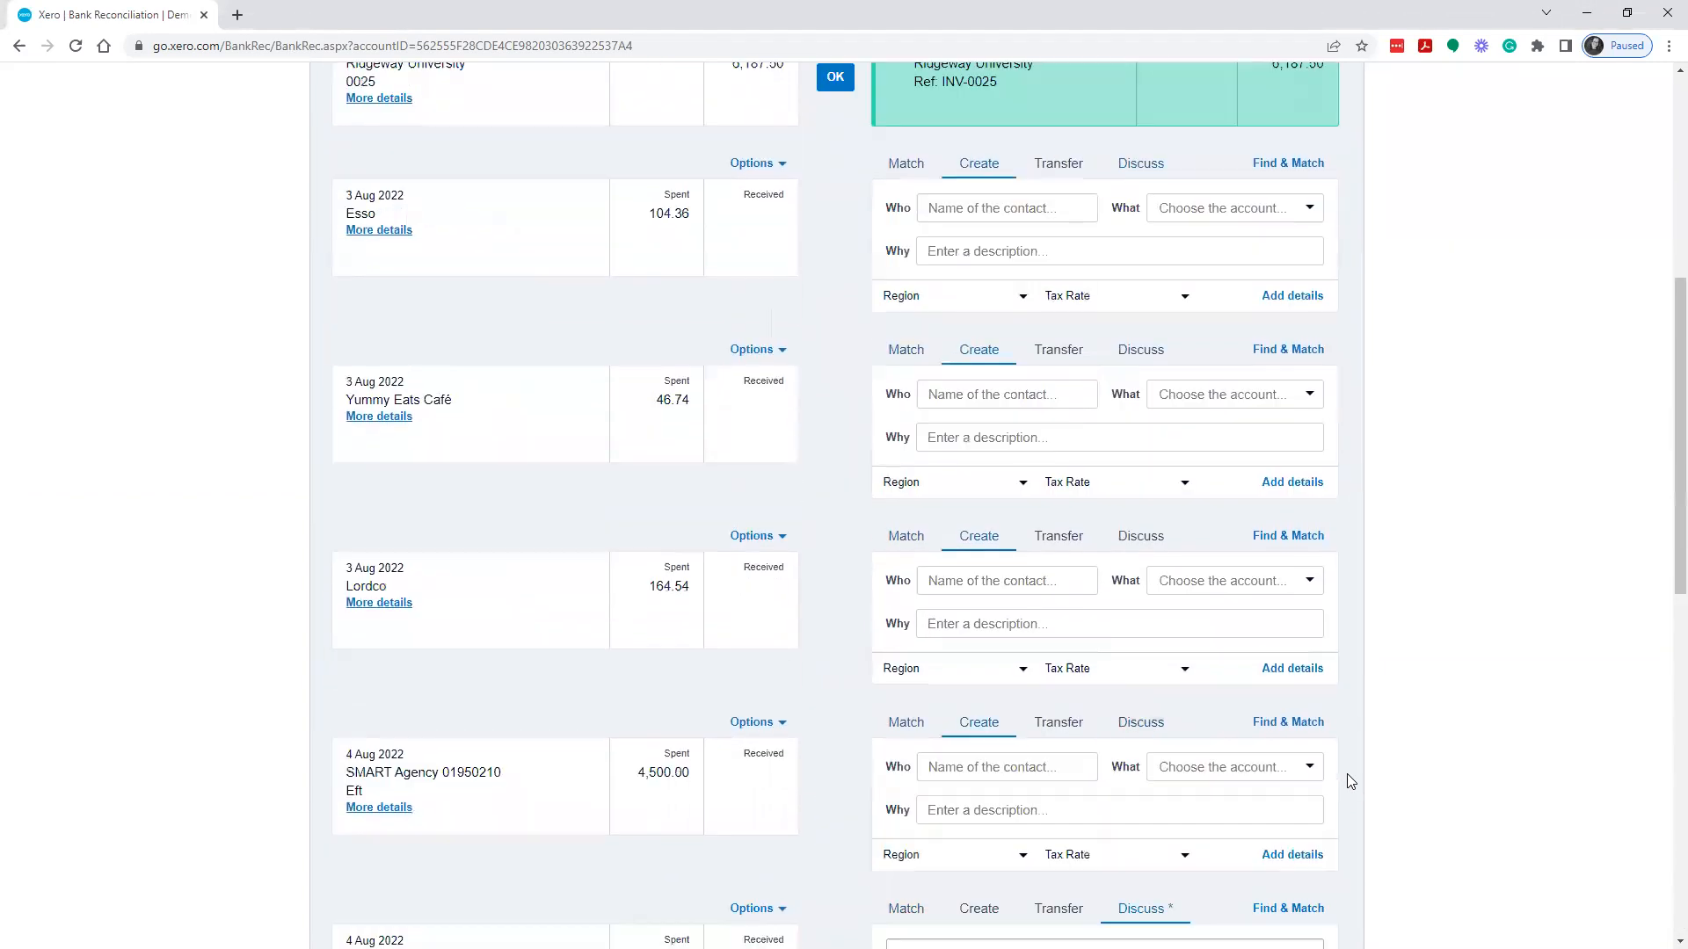
{"action": "scroll", "coordinate": [1350, 781], "scroll_direction": "up", "scroll_amount": 6}
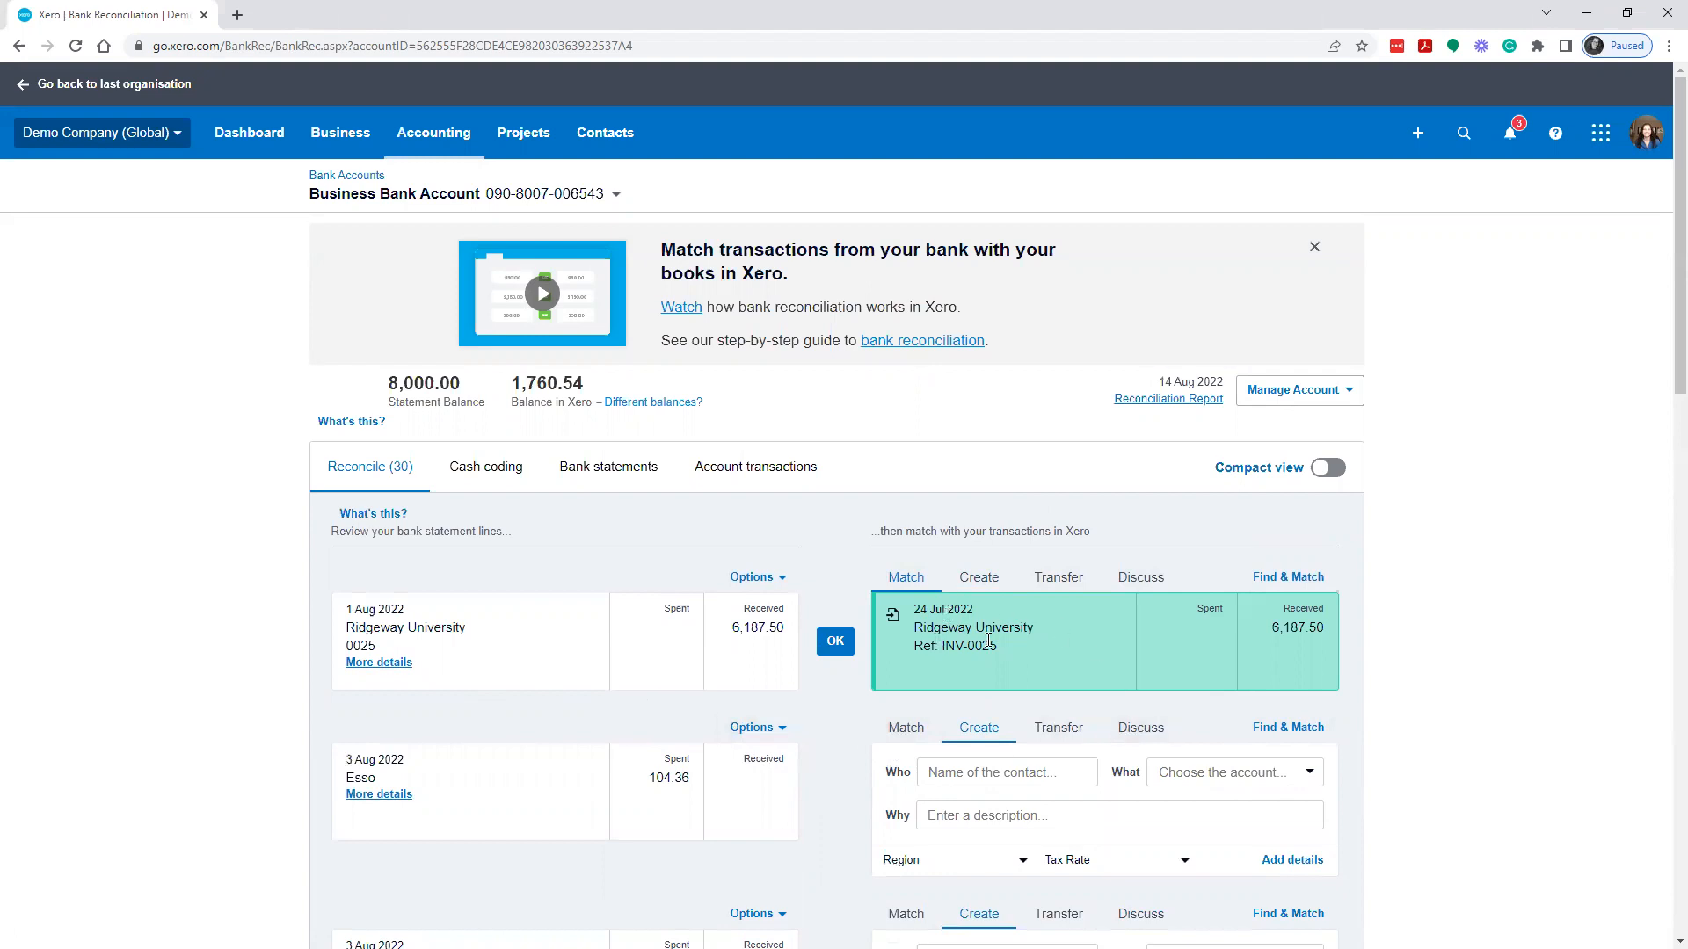
Step: Use Find & Match on the Ridgeway University receipt and open its matching invoice in a separate browser tab to check the details
{"action": "left_click", "coordinate": [1289, 579]}
{"action": "scroll", "coordinate": [1398, 721], "scroll_direction": "down", "scroll_amount": 2}
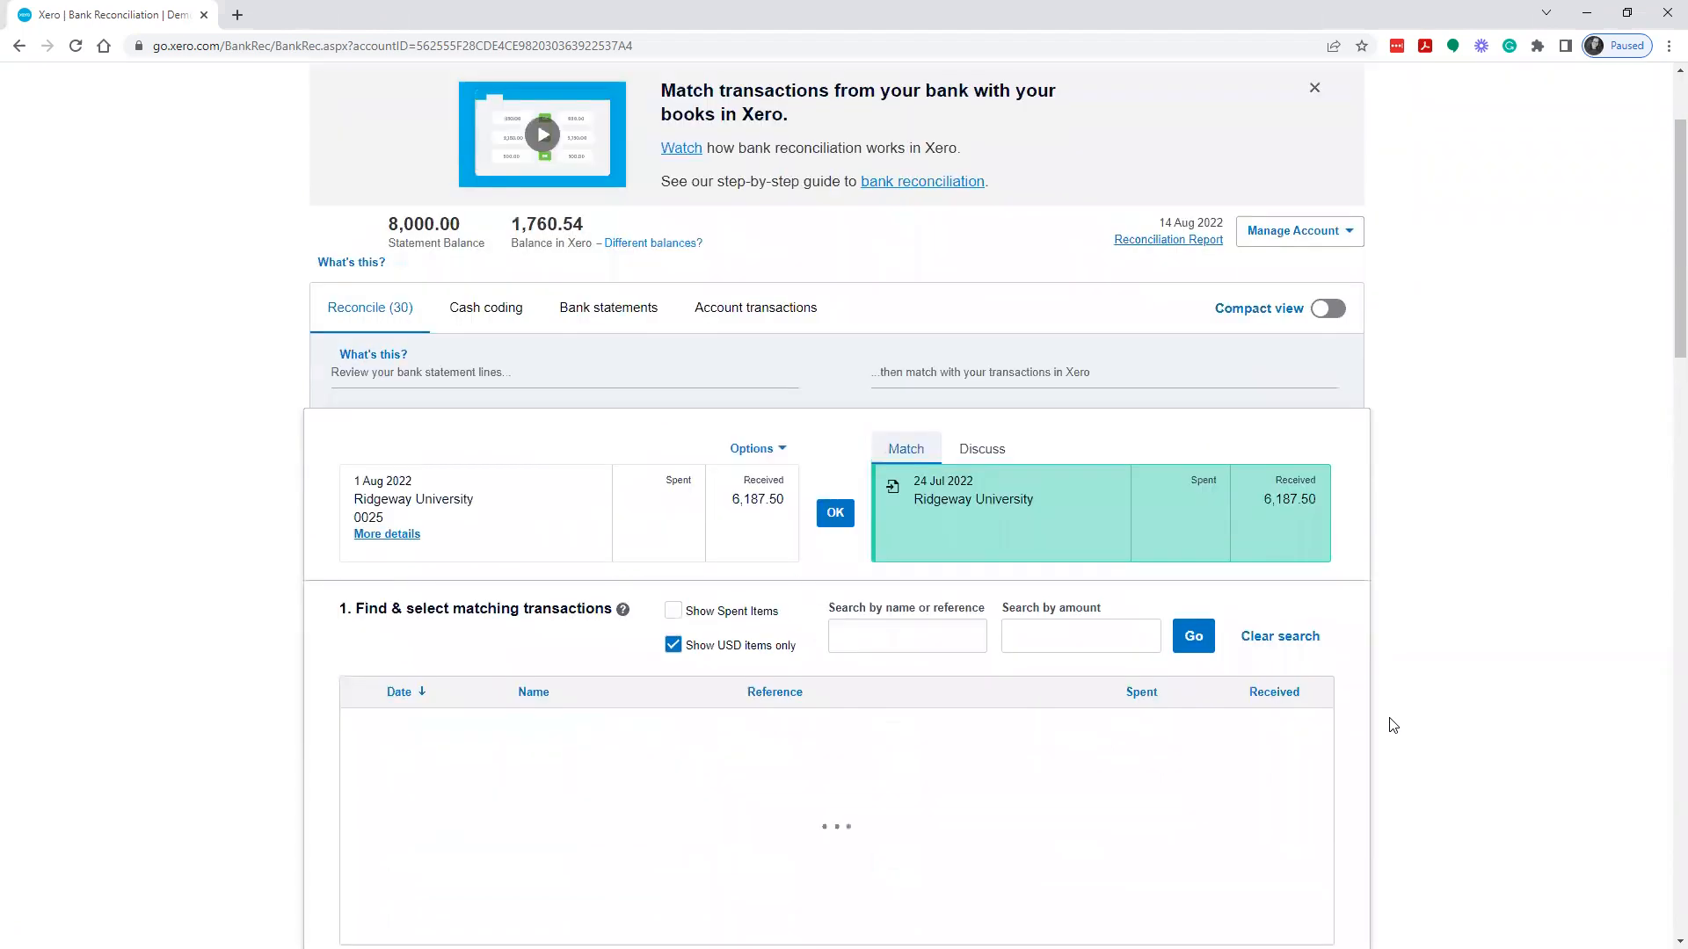
{"action": "right_click", "coordinate": [576, 832]}
{"action": "left_click", "coordinate": [633, 663]}
{"action": "left_click", "coordinate": [277, 10]}
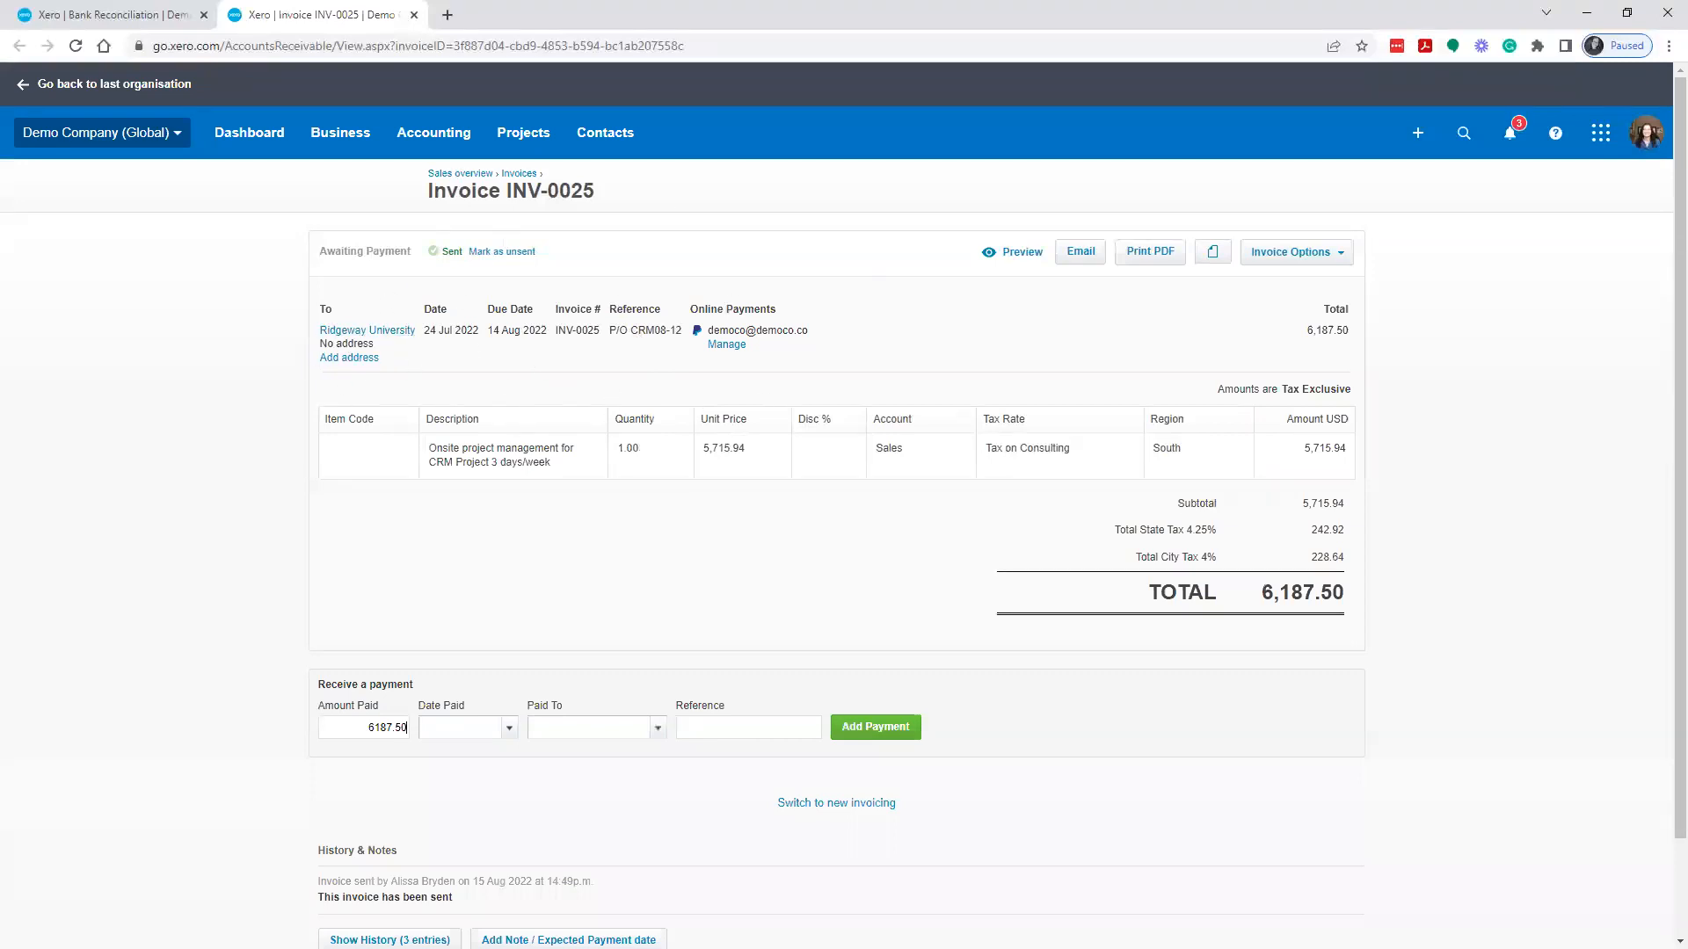
{"action": "scroll", "coordinate": [393, 914], "scroll_direction": "down", "scroll_amount": 1}
{"action": "scroll", "coordinate": [762, 514], "scroll_direction": "up", "scroll_amount": 1}
Step: Return to the bank reconciliation and reconcile the Ridgeway University receipt against its matching invoice
{"action": "left_click", "coordinate": [105, 15]}
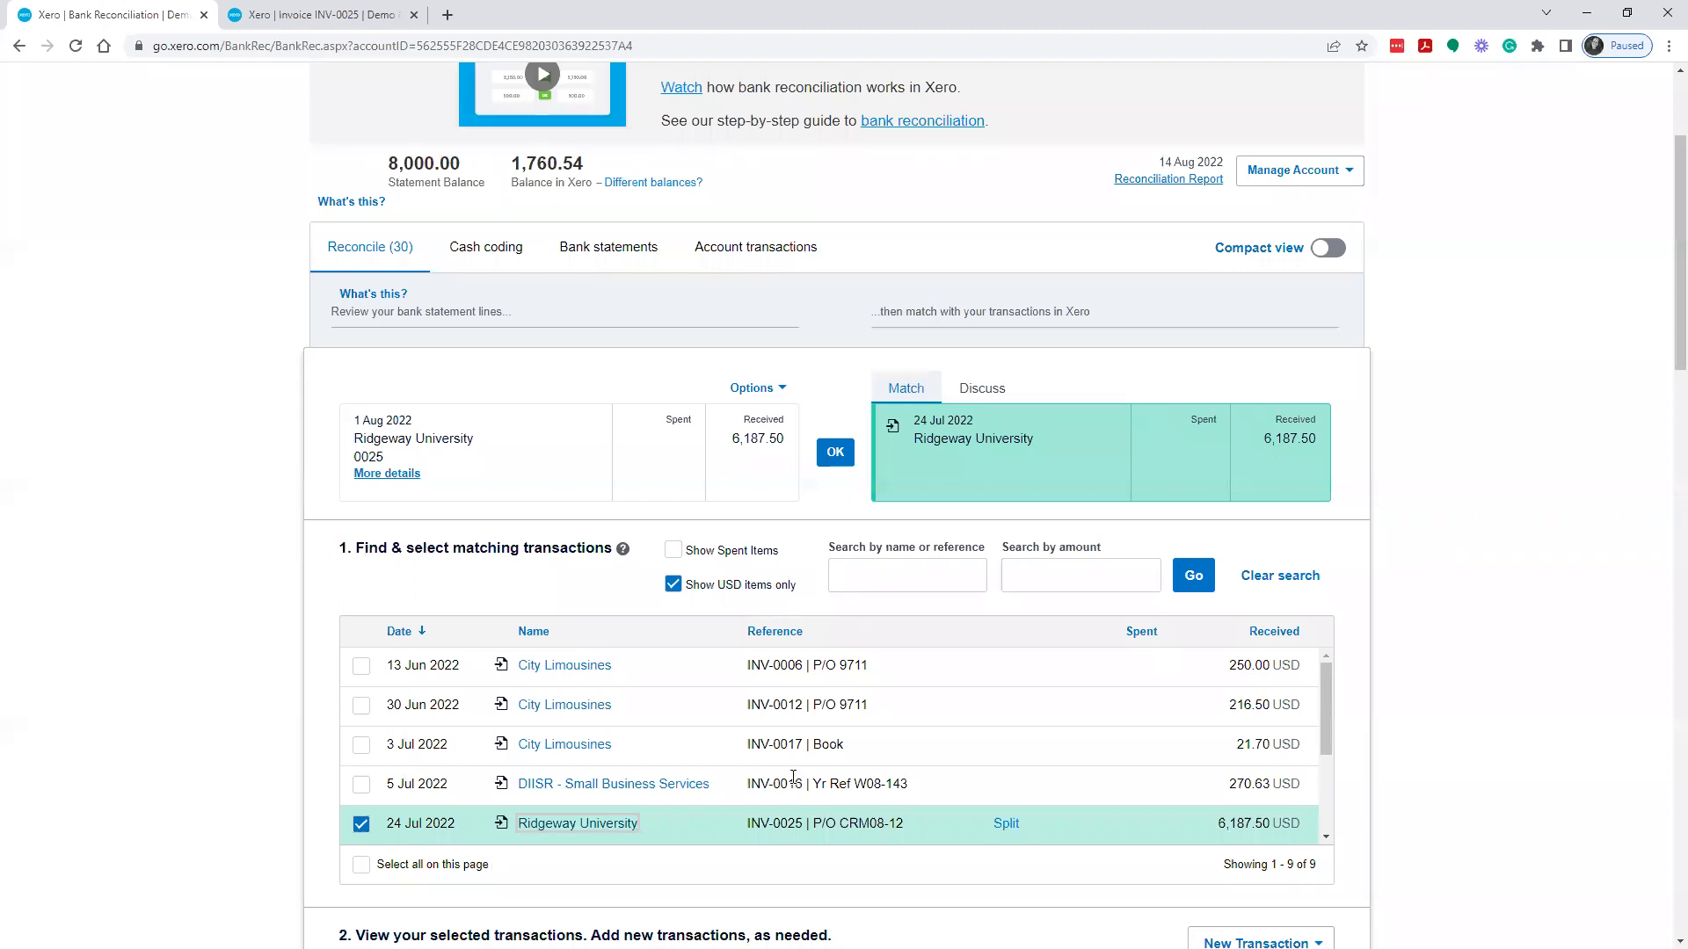
{"action": "left_click", "coordinate": [835, 453]}
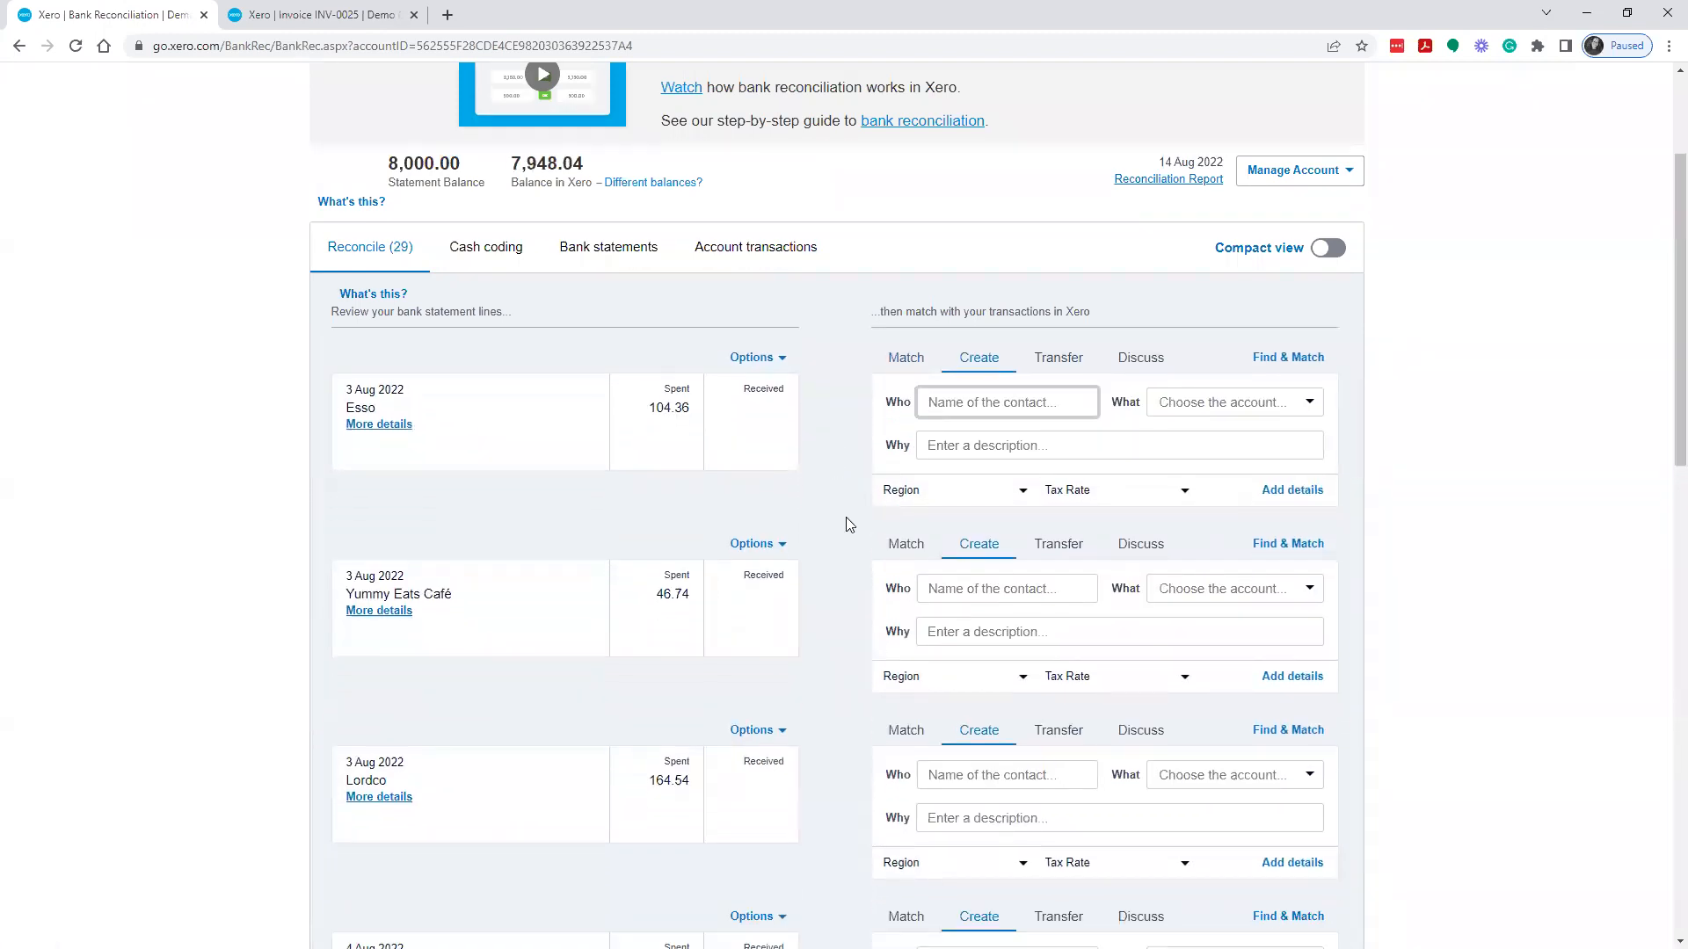
{"action": "scroll", "coordinate": [879, 554], "scroll_direction": "up", "scroll_amount": 3}
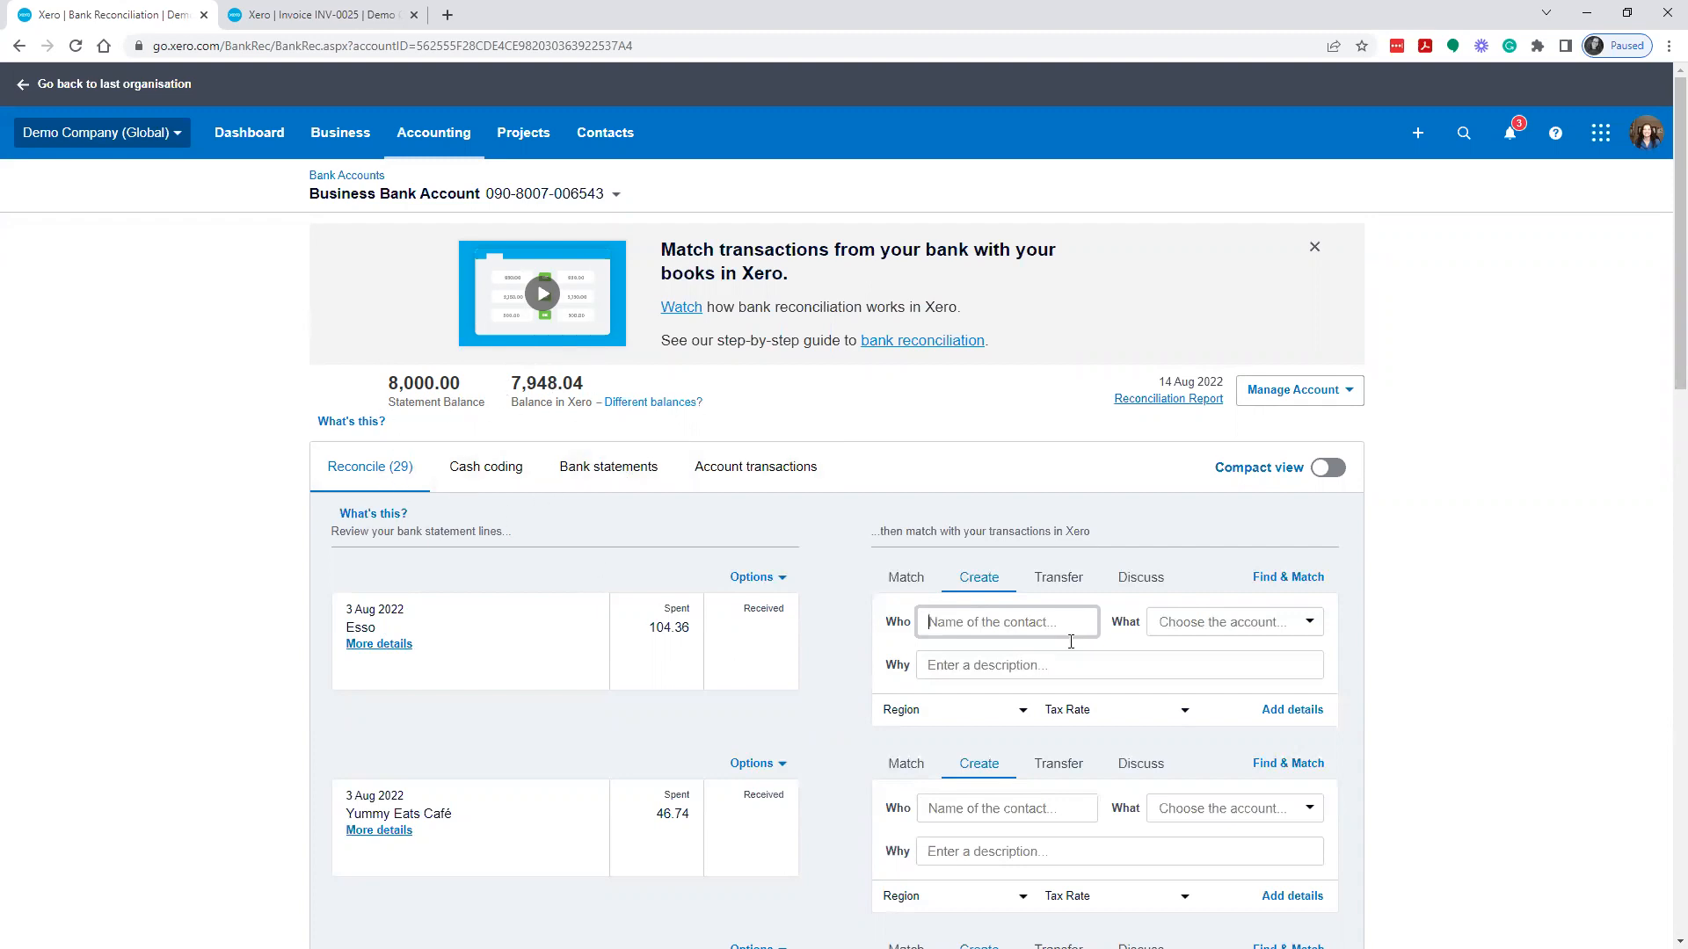
{"action": "scroll", "coordinate": [690, 589], "scroll_direction": "down", "scroll_amount": 4}
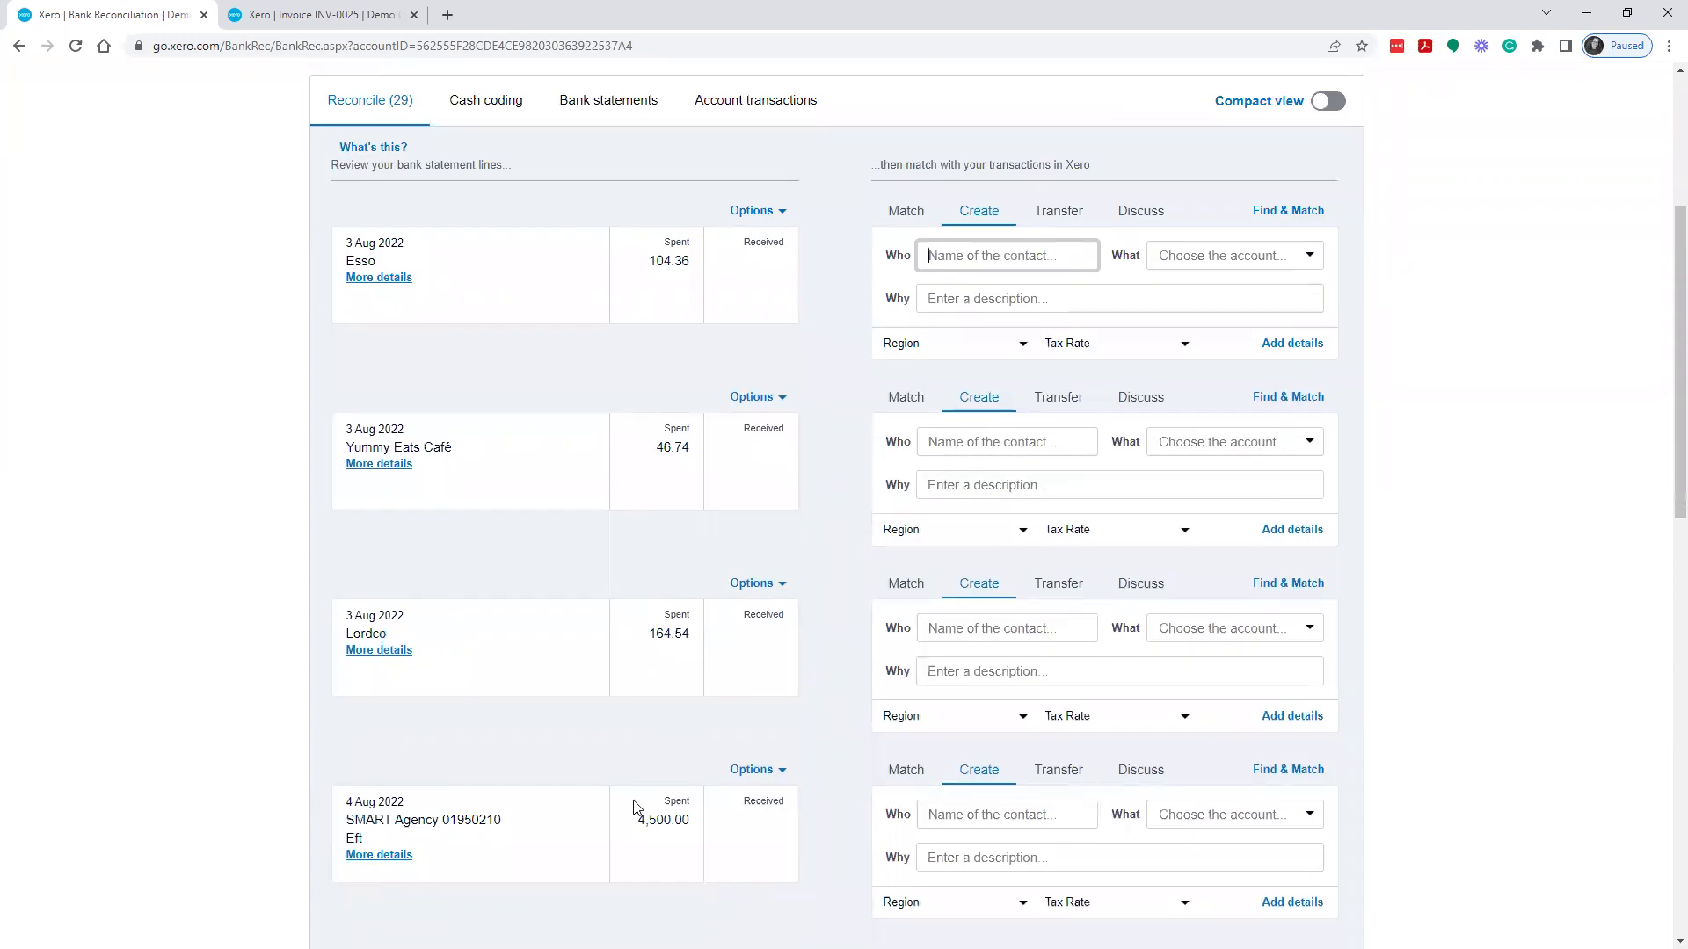
{"action": "scroll", "coordinate": [633, 843], "scroll_direction": "down", "scroll_amount": 8}
{"action": "scroll", "coordinate": [636, 852], "scroll_direction": "up", "scroll_amount": 9}
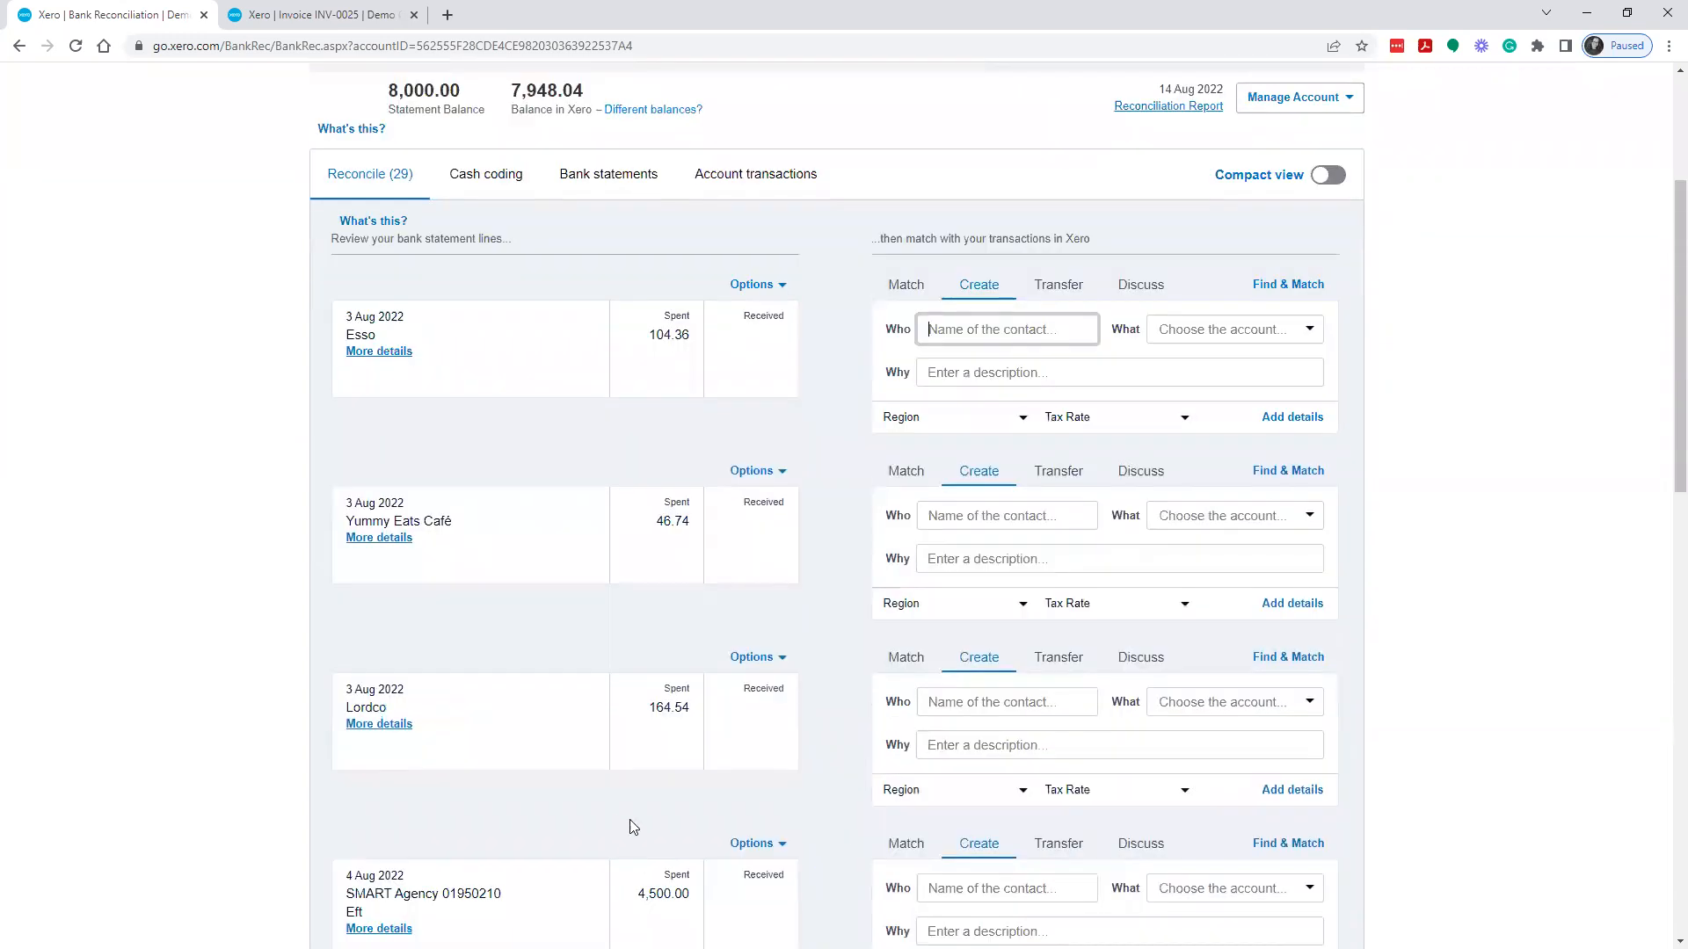
{"action": "scroll", "coordinate": [636, 823], "scroll_direction": "up", "scroll_amount": 3}
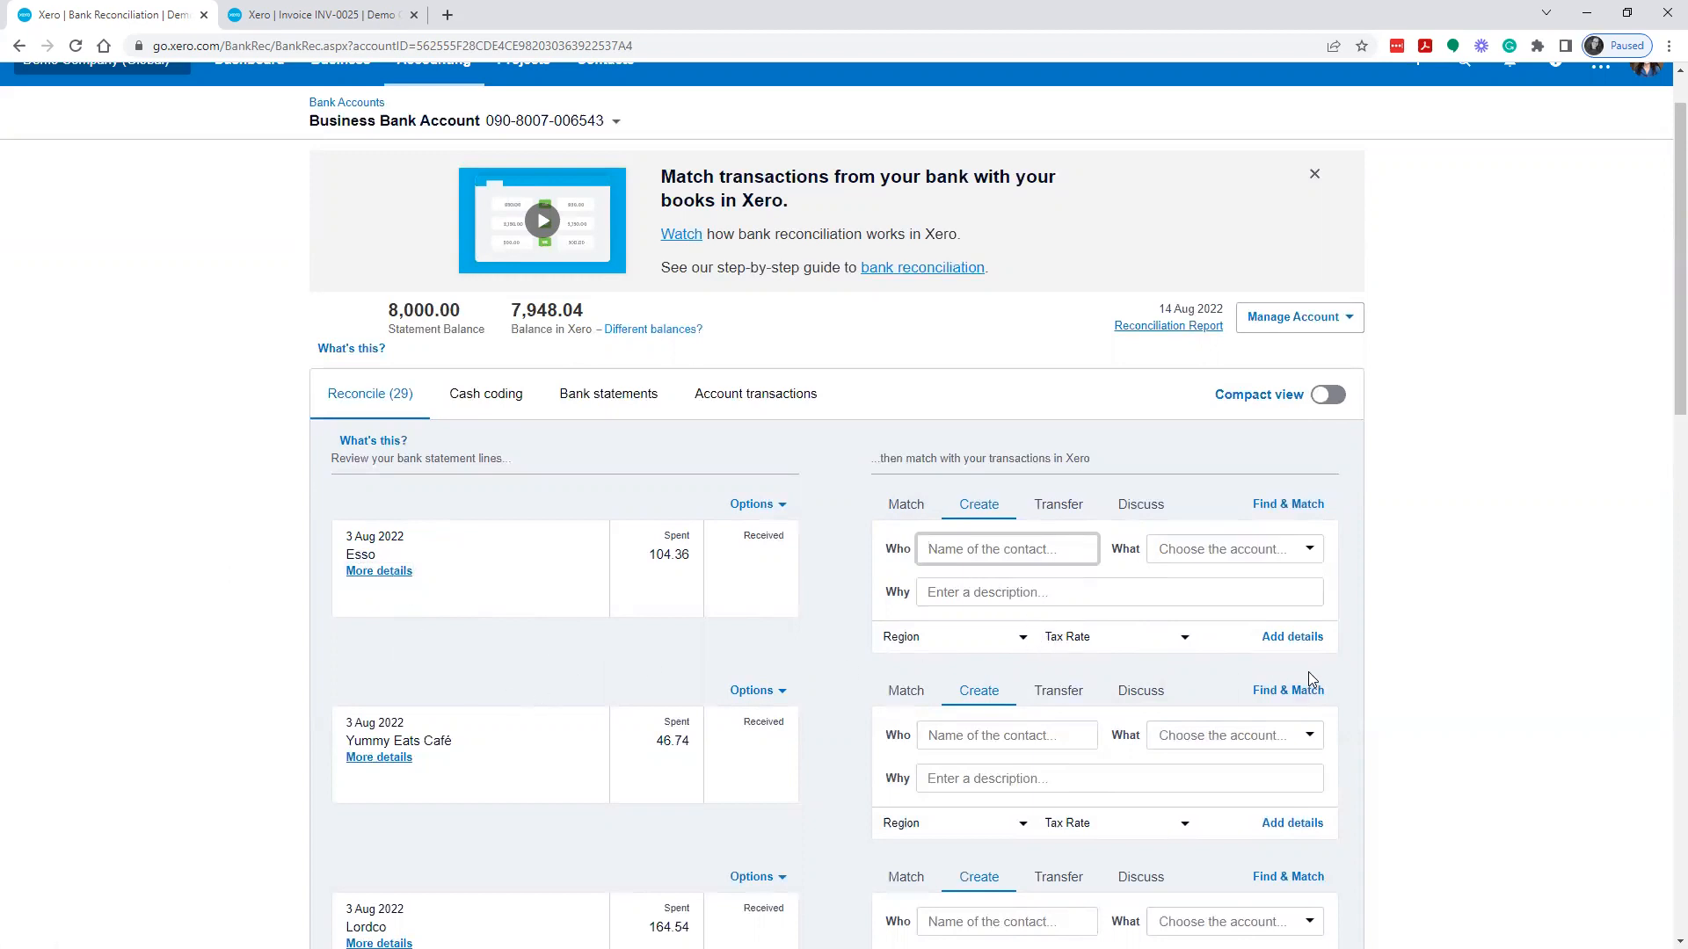
Step: Enter Esso as the contact for the 3 Aug 2022 Esso payment
{"action": "type", "text": "Es"}
{"action": "key", "text": "Tab"}
{"action": "left_click_drag", "start_coordinate": [999, 554], "coordinate": [812, 545]}
{"action": "type", "text": "Esso"}
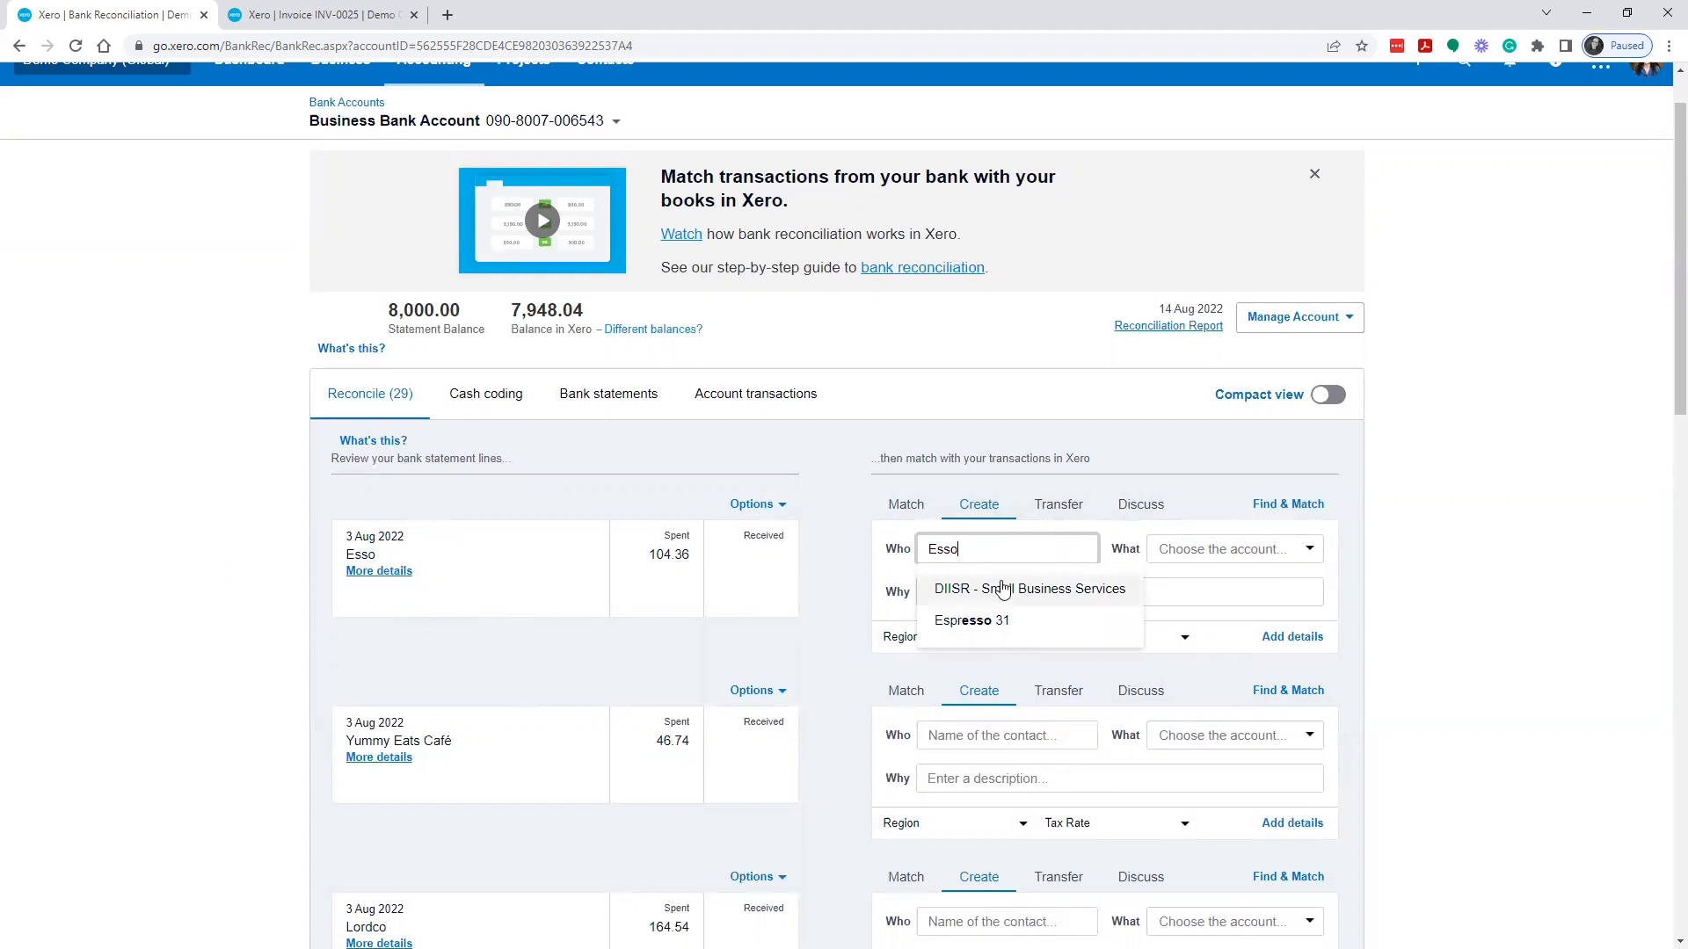
{"action": "left_click", "coordinate": [826, 587]}
Step: Code the Esso payment to 5065 - Motor Vehicle Expenses - Fuel with Tax on Purchases (8.25%) and reconcile it
{"action": "left_click", "coordinate": [1227, 548]}
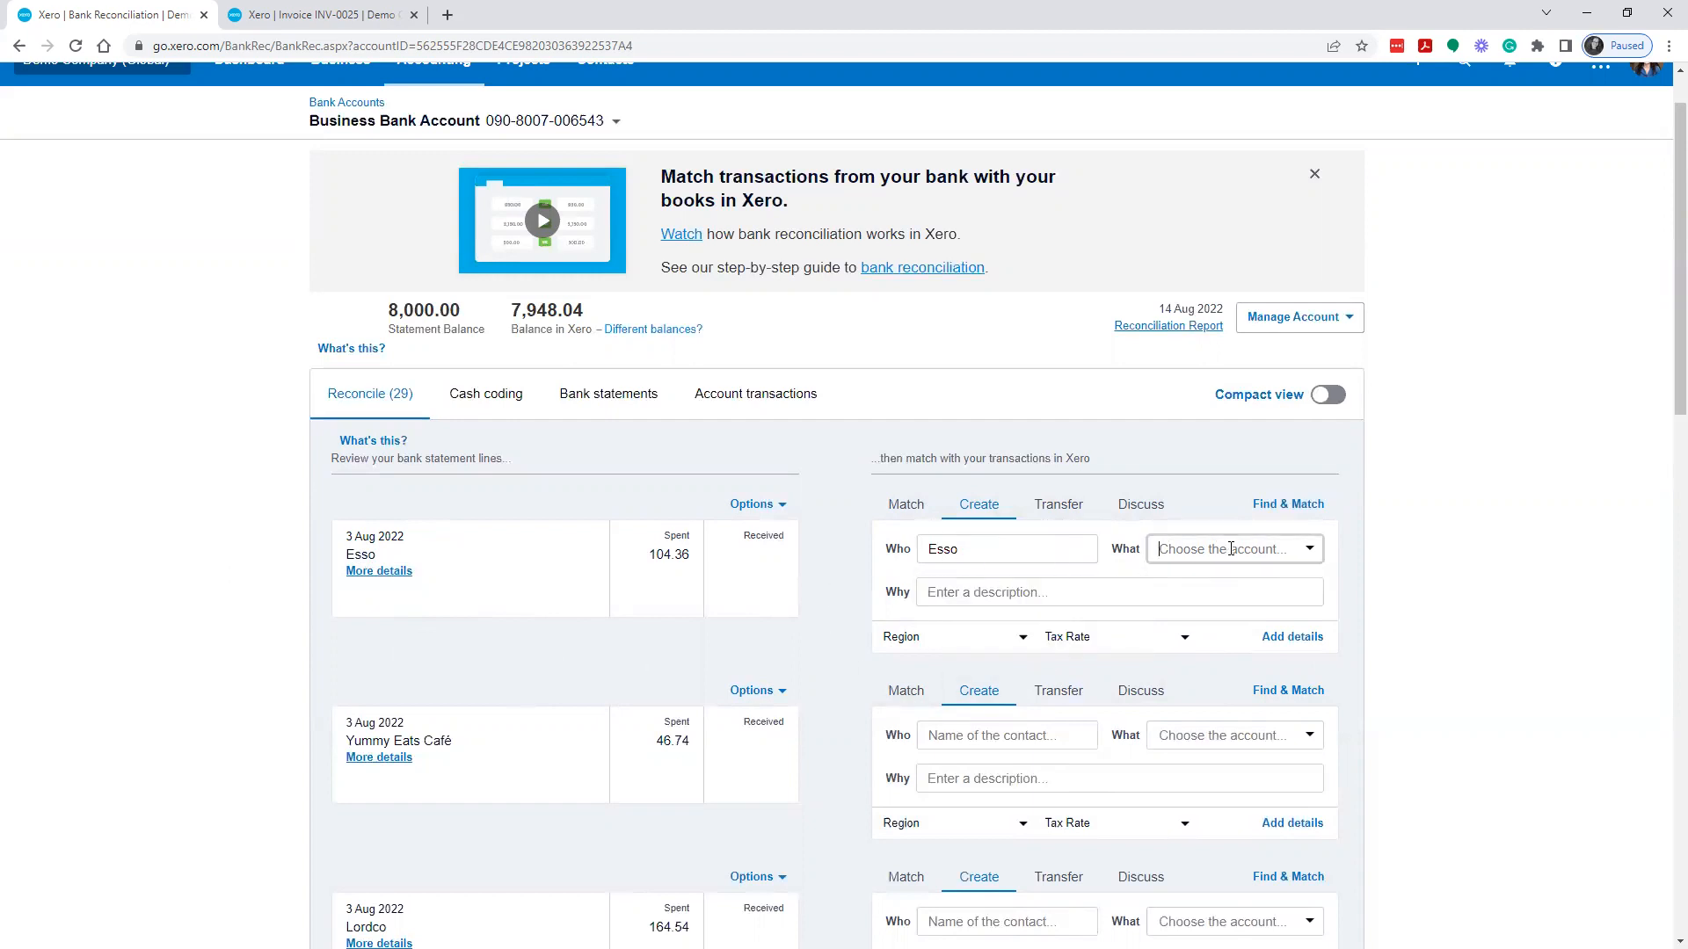
{"action": "type", "text": "fuel"}
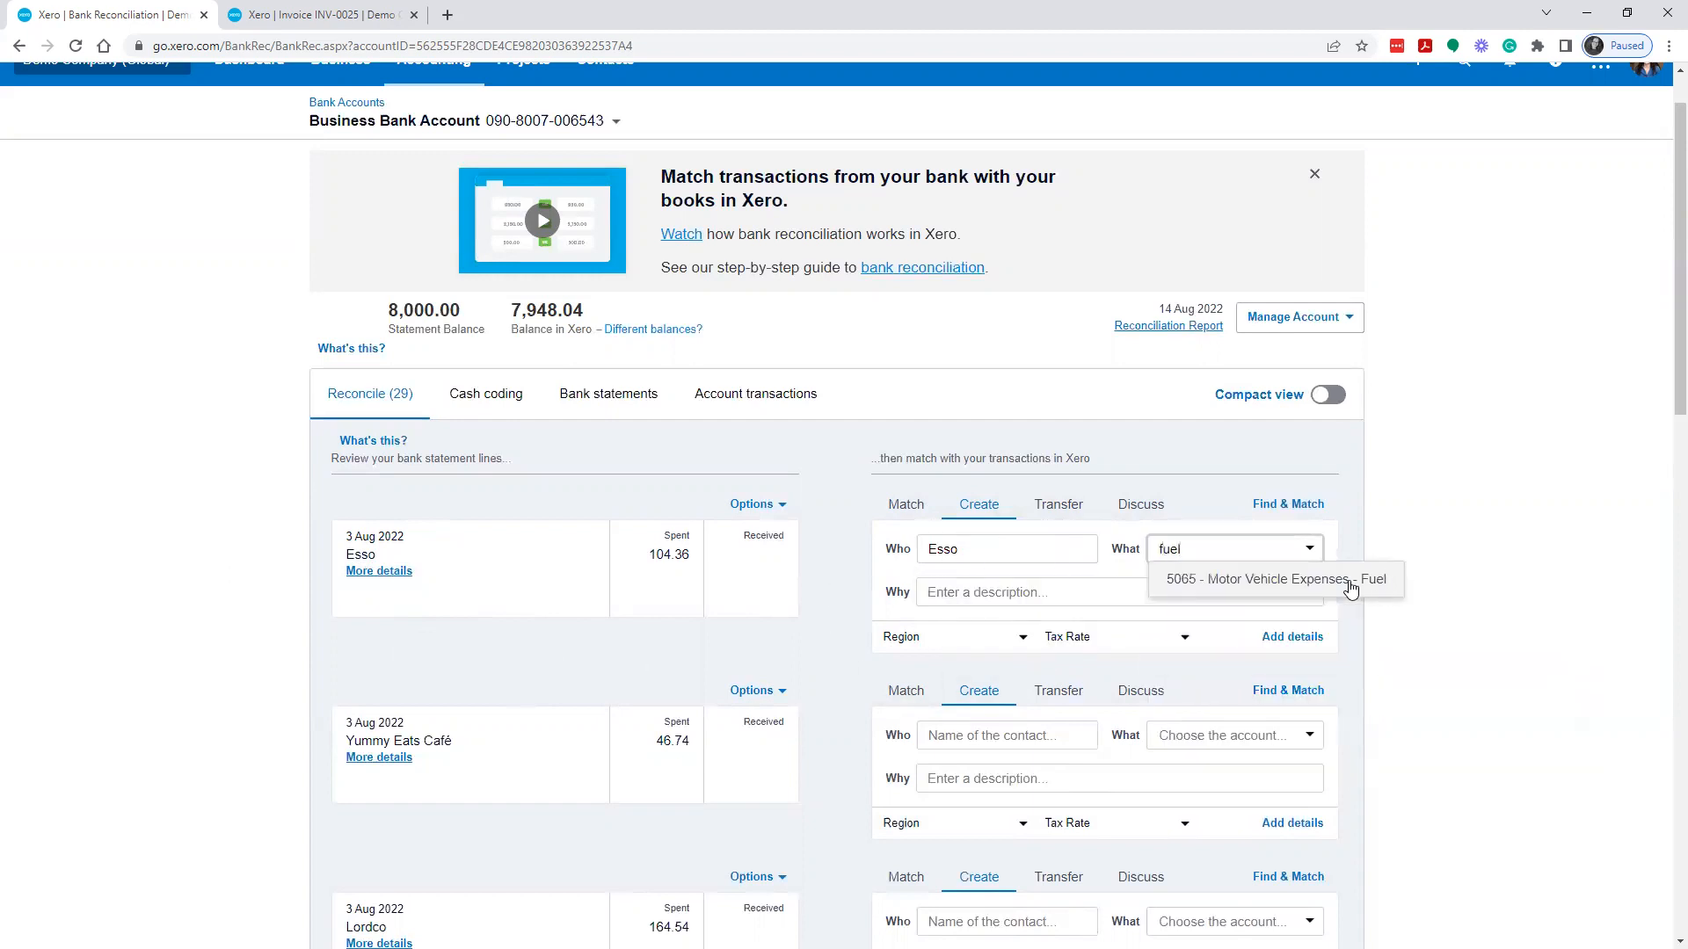
{"action": "left_click", "coordinate": [1266, 579]}
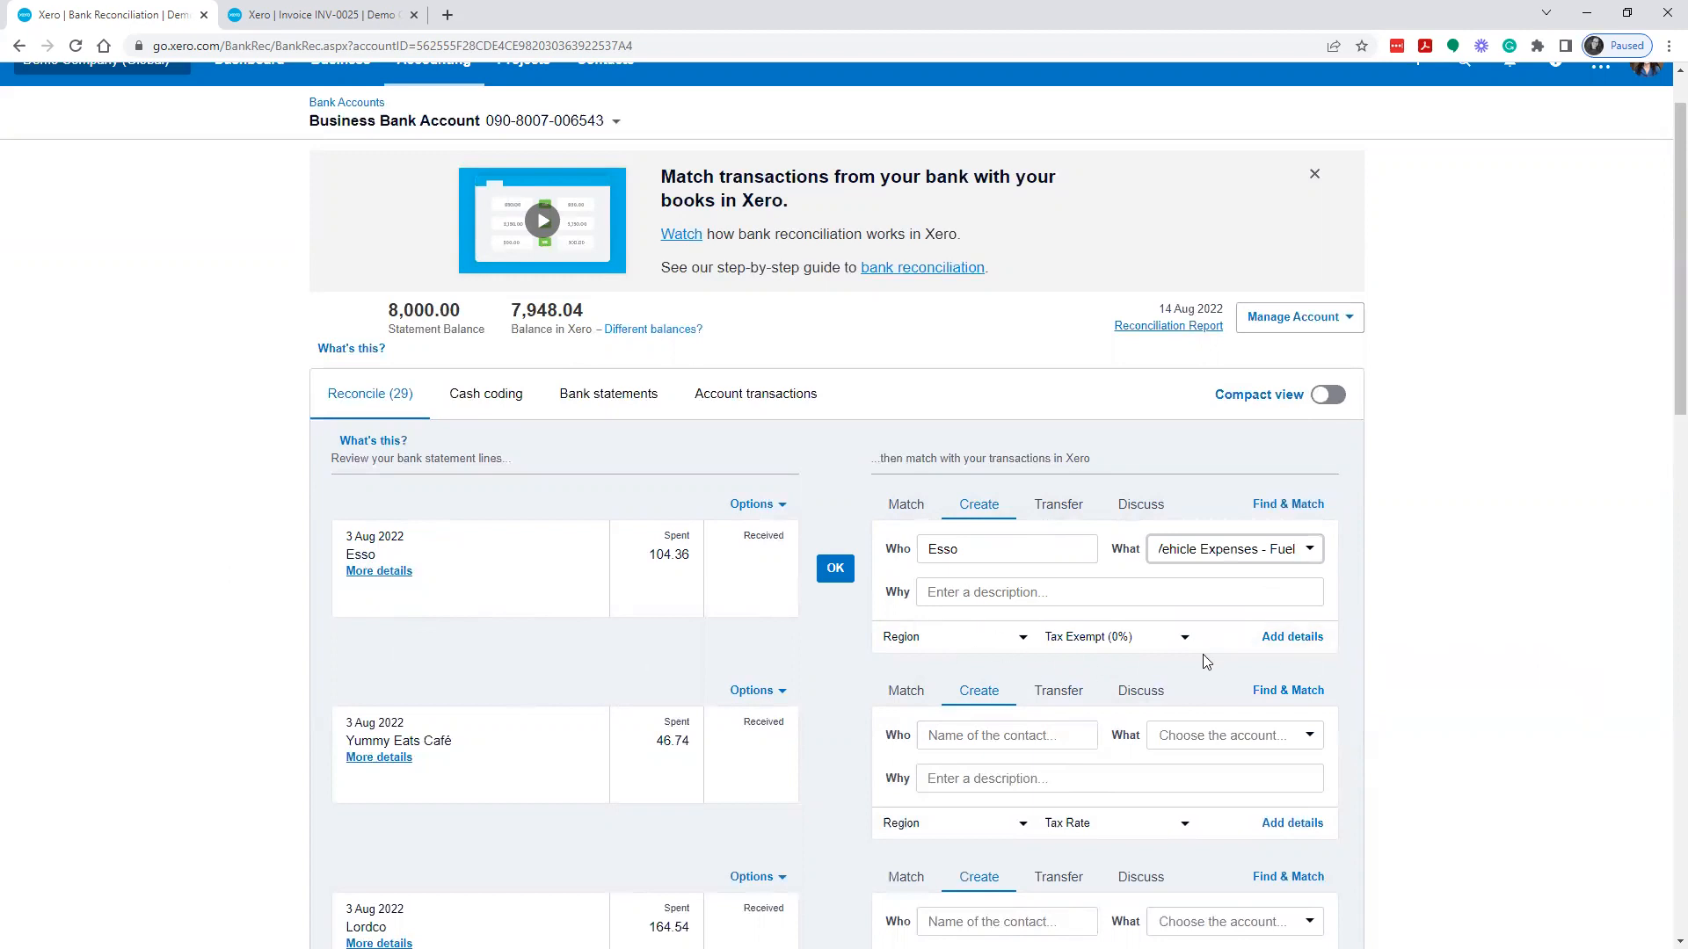
{"action": "left_click", "coordinate": [1112, 642]}
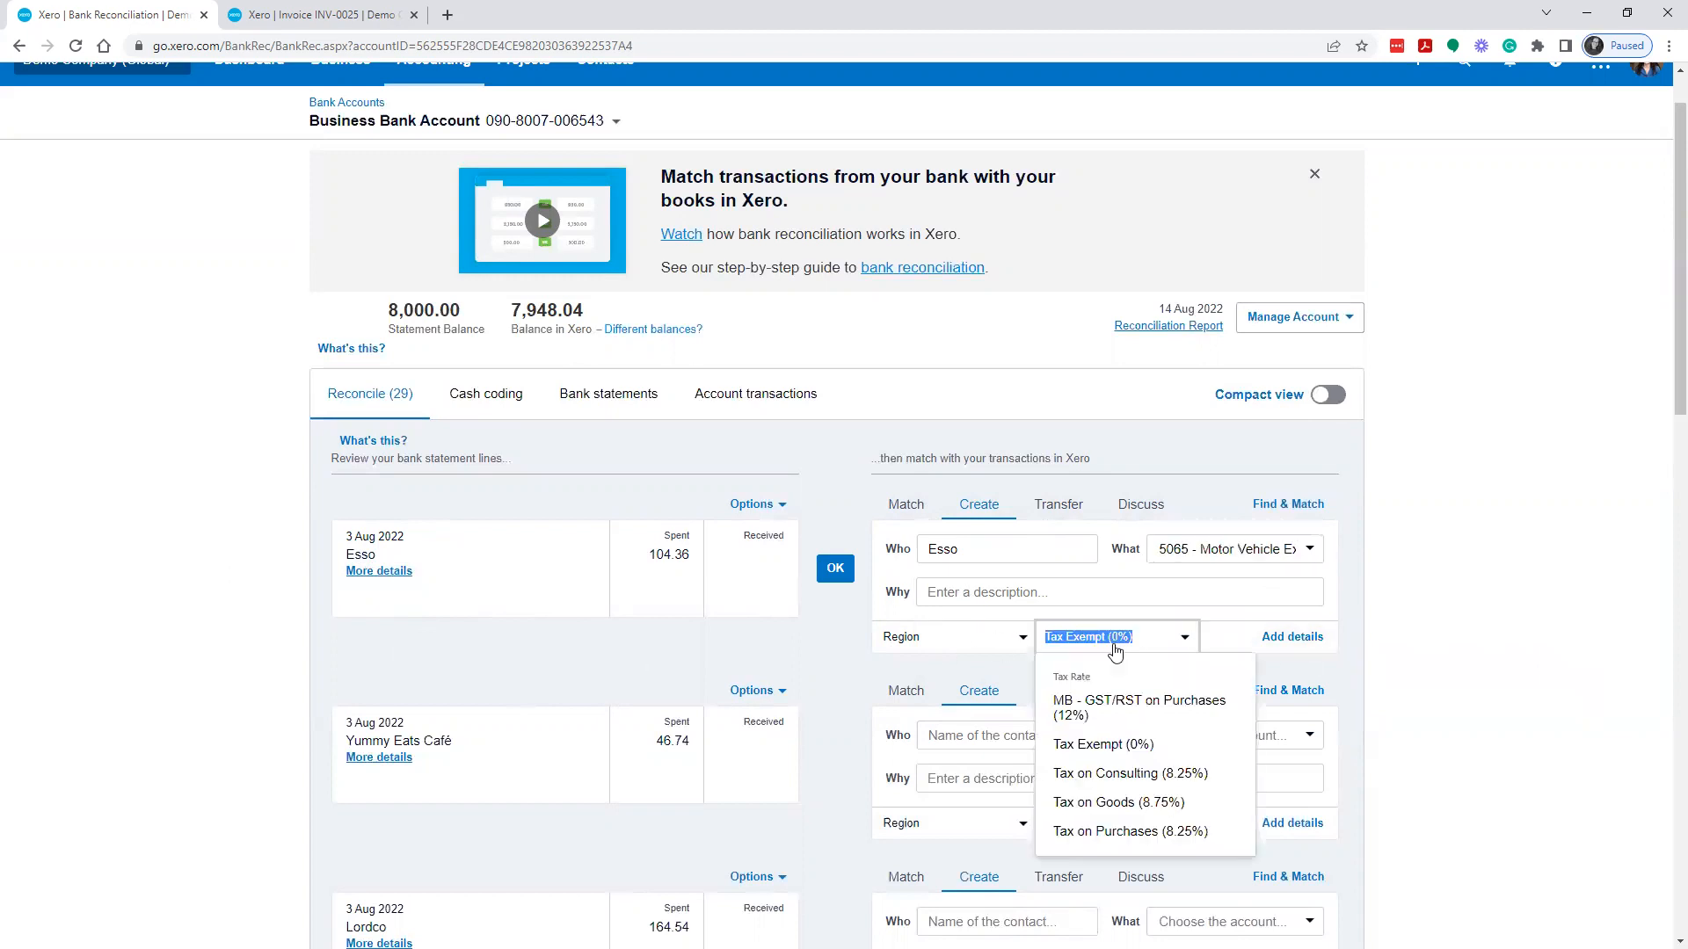
{"action": "left_click", "coordinate": [1143, 830]}
{"action": "left_click", "coordinate": [1039, 596]}
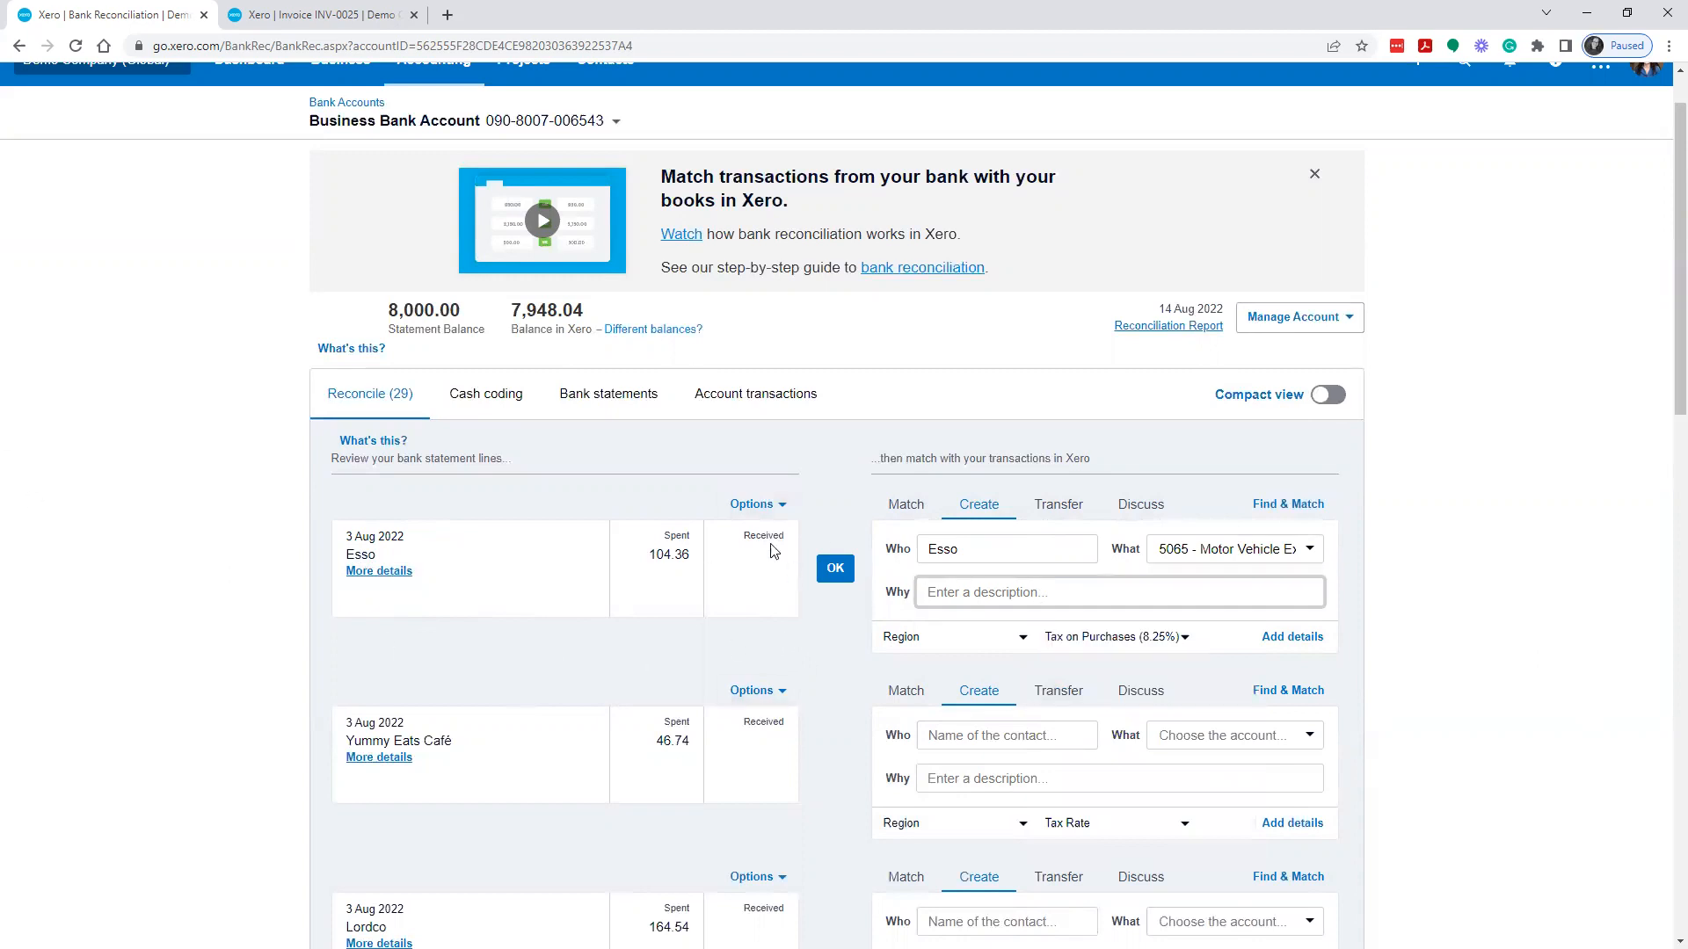
{"action": "left_click", "coordinate": [835, 569]}
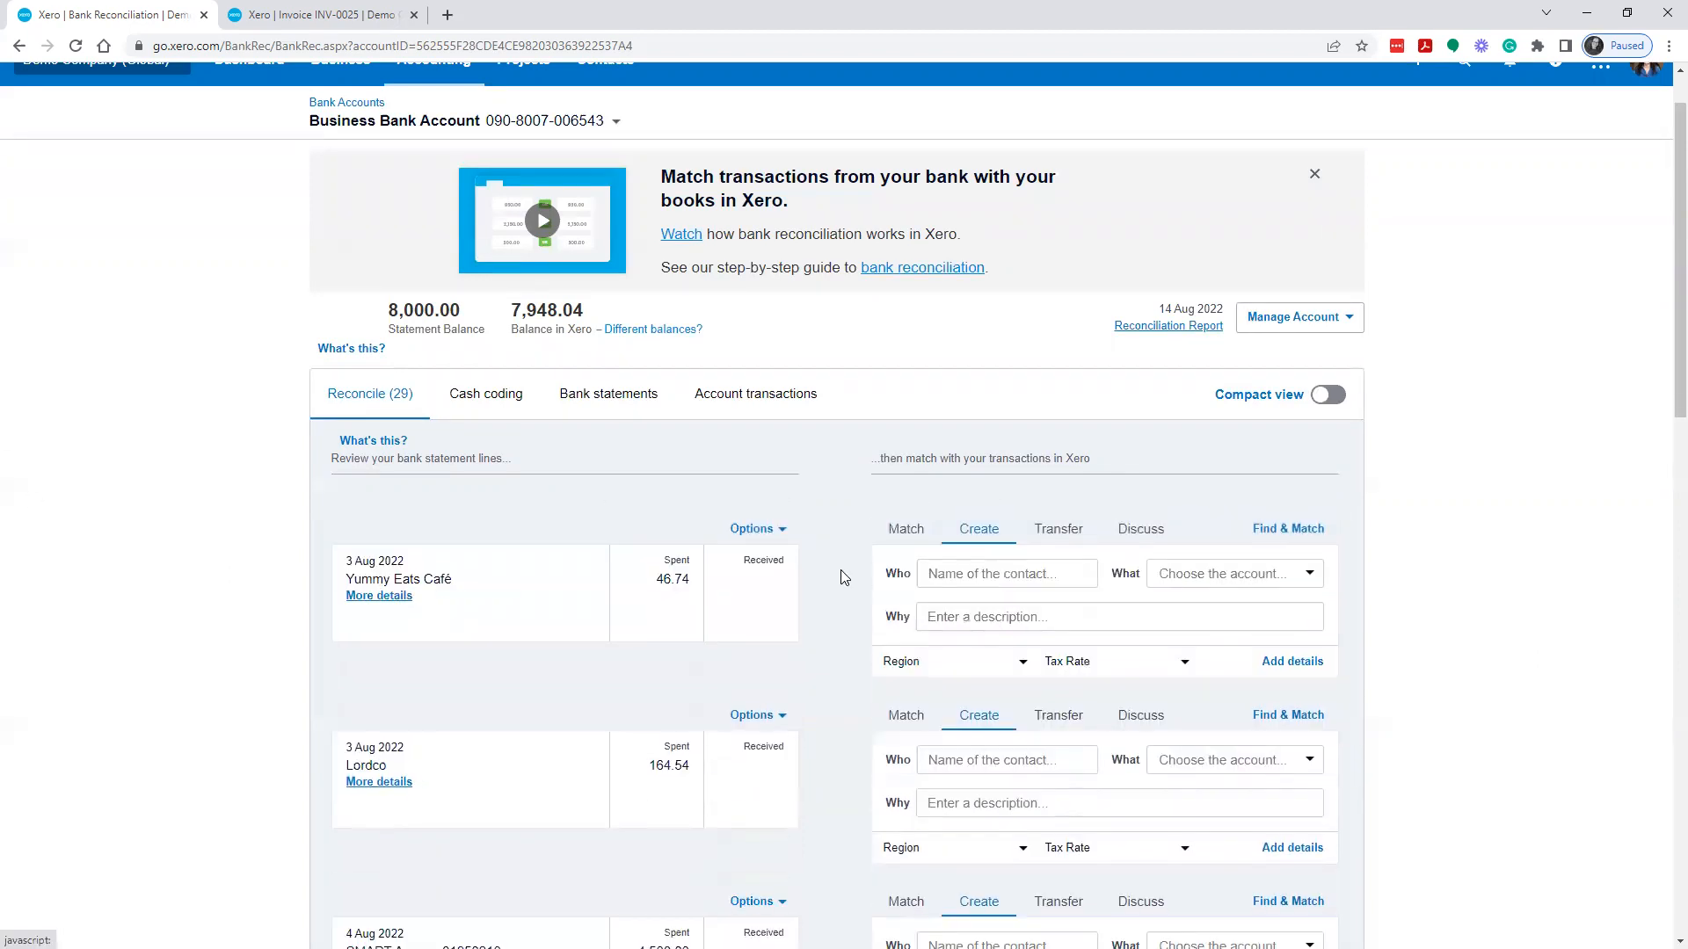
Step: Reconcile the Yummy Eats Café payment using the new contact Yummy Eats Cafe and the account 5055 - Meals and entertainment
{"action": "type", "text": "Yummy Eats Cafe"}
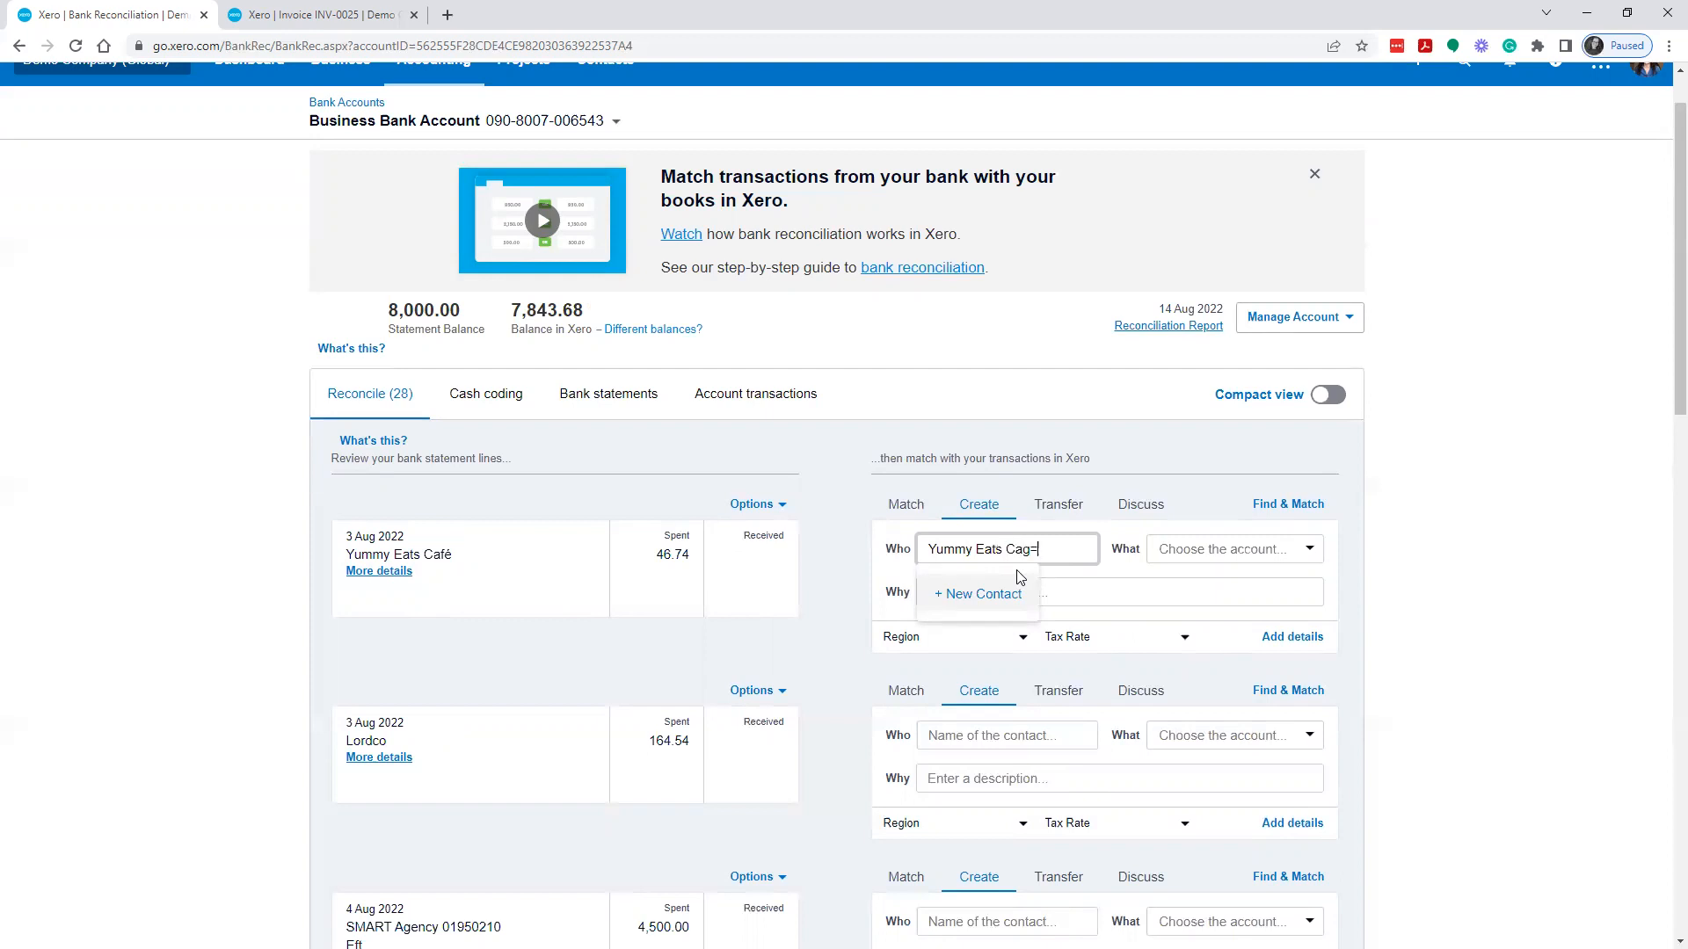
{"action": "left_click", "coordinate": [985, 594]}
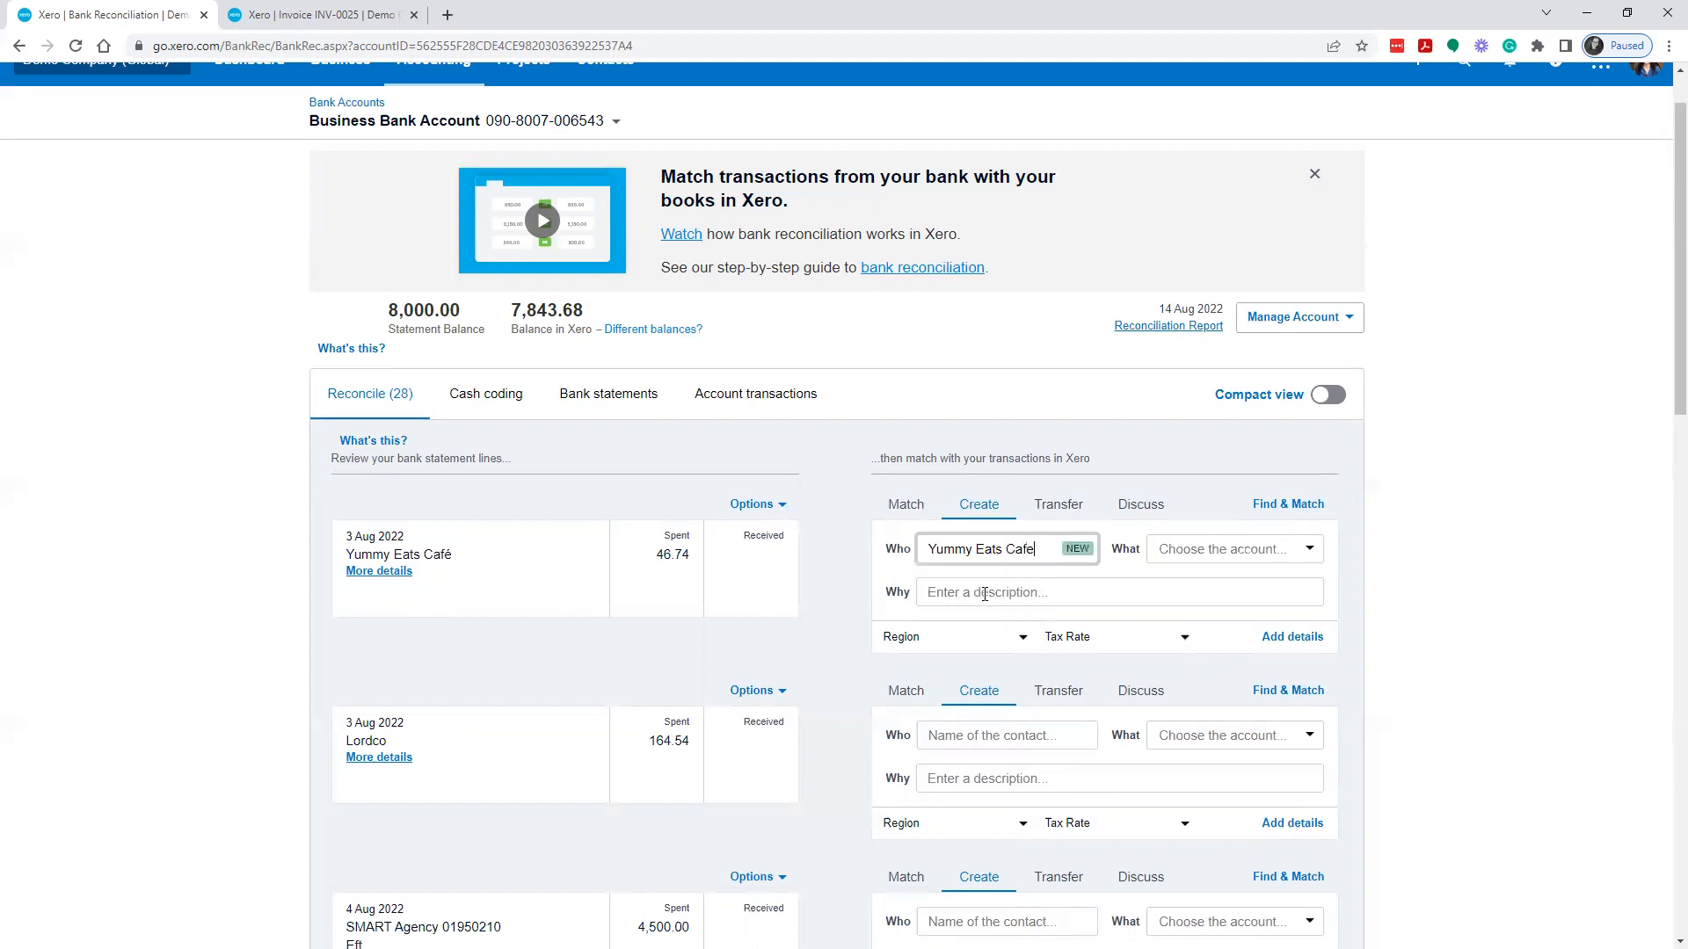
{"action": "left_click", "coordinate": [1224, 545]}
{"action": "type", "text": "mea"}
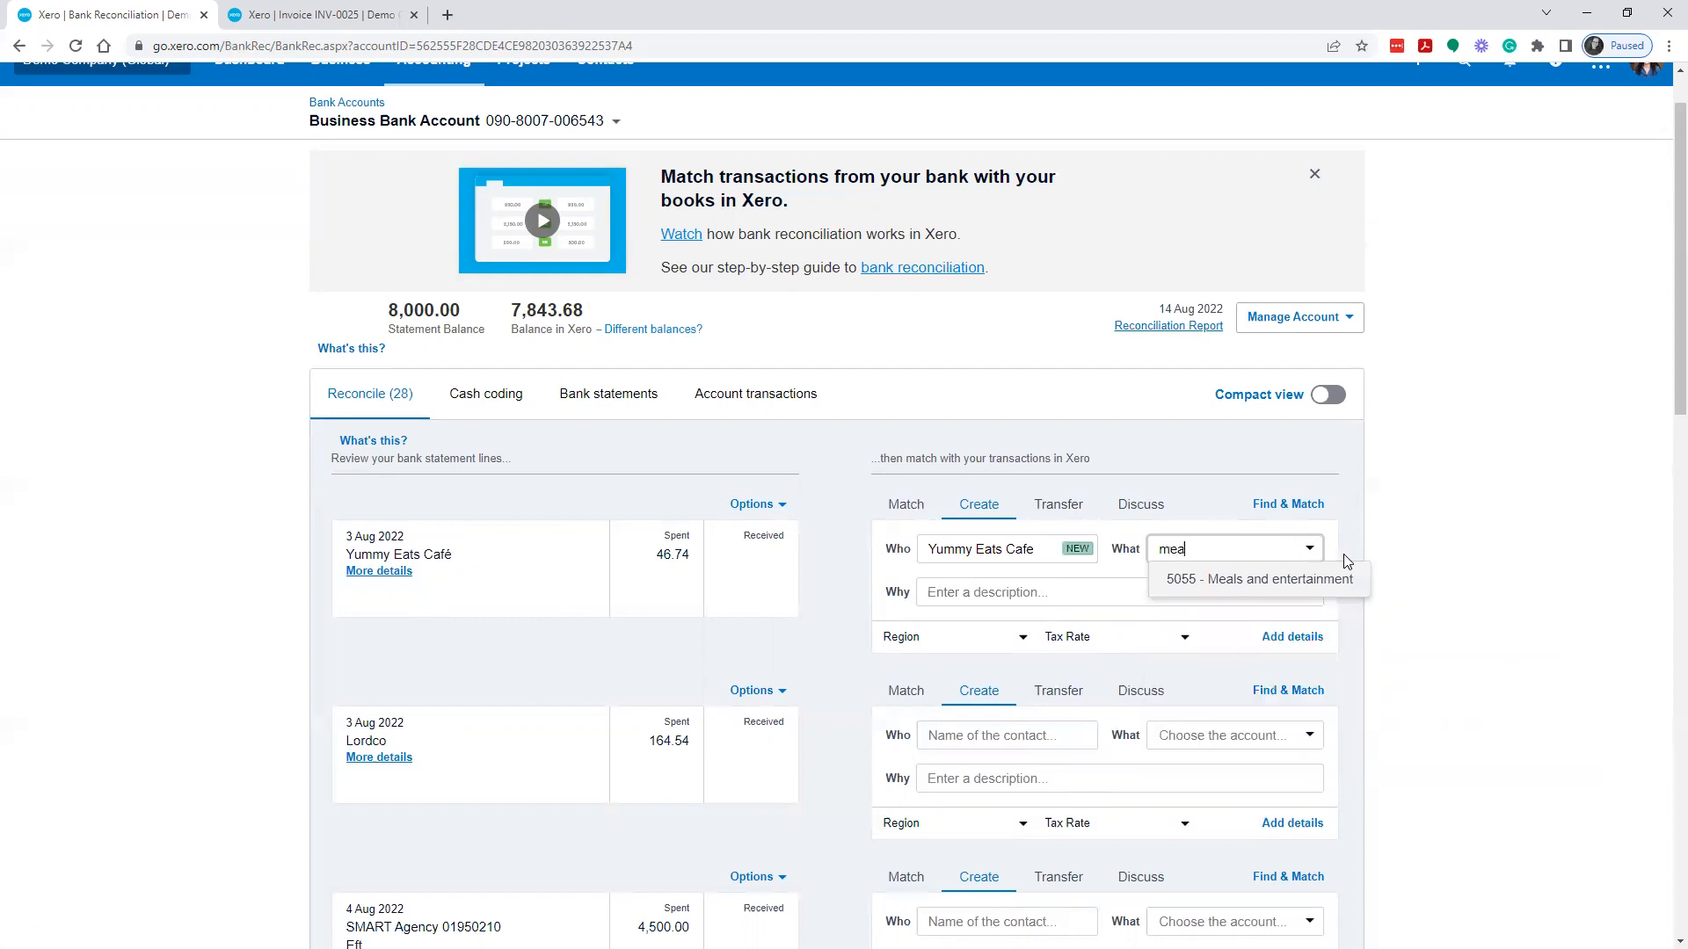
{"action": "left_click", "coordinate": [1331, 578]}
{"action": "left_click", "coordinate": [1000, 582]}
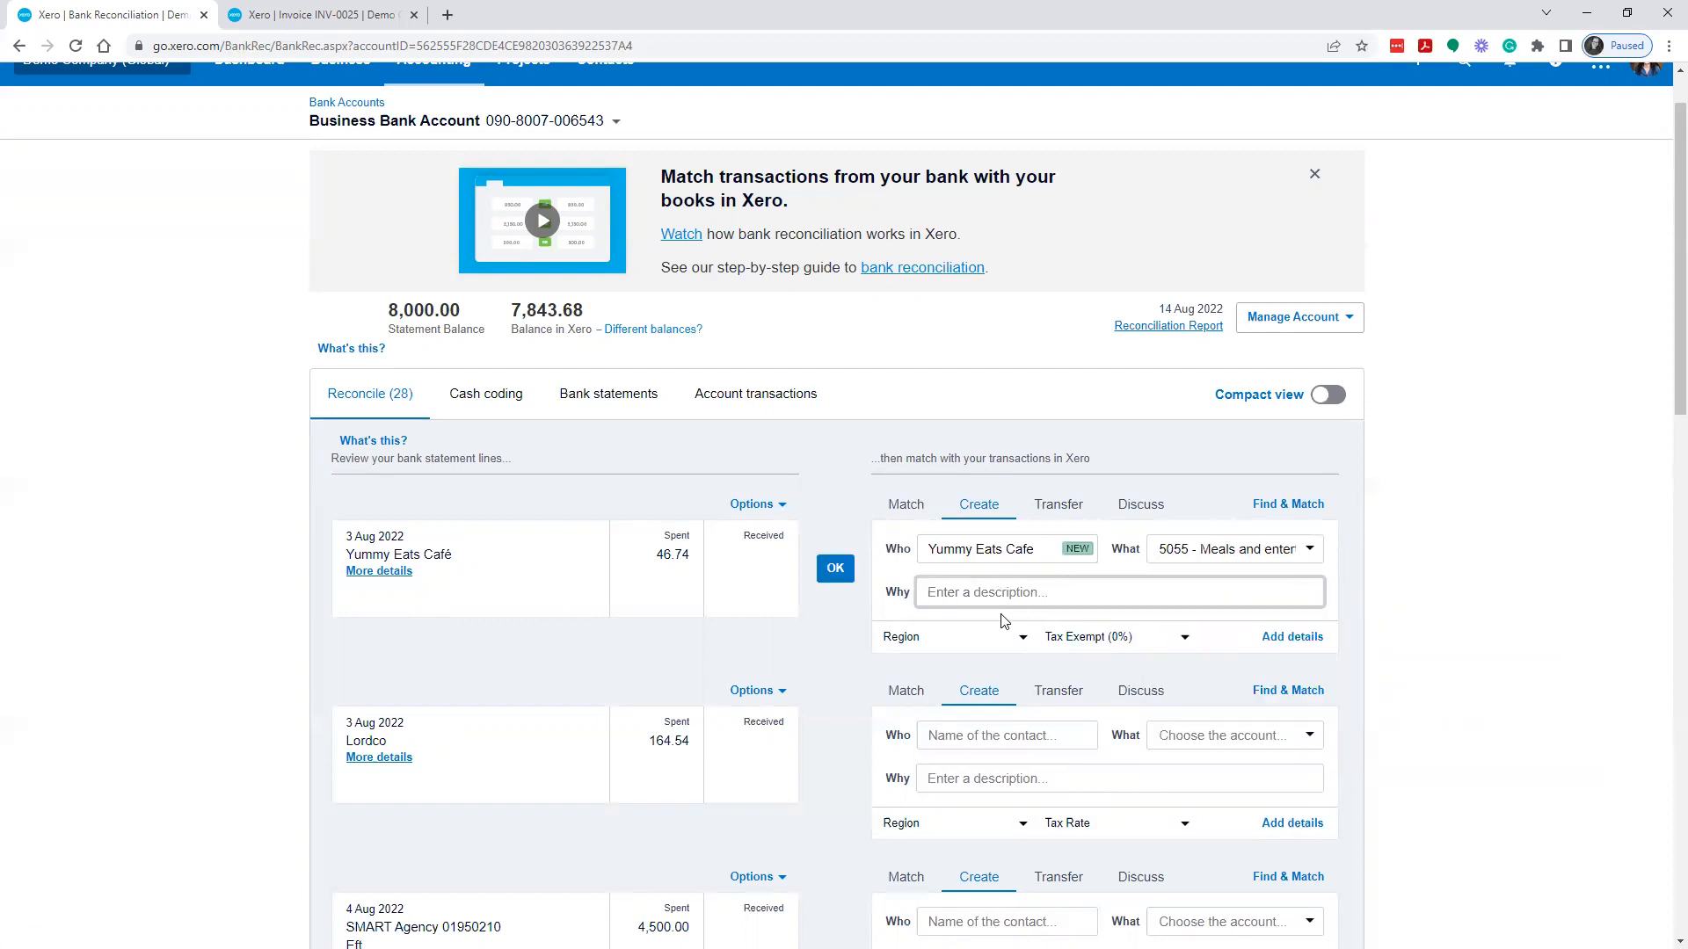
{"action": "left_click", "coordinate": [835, 568]}
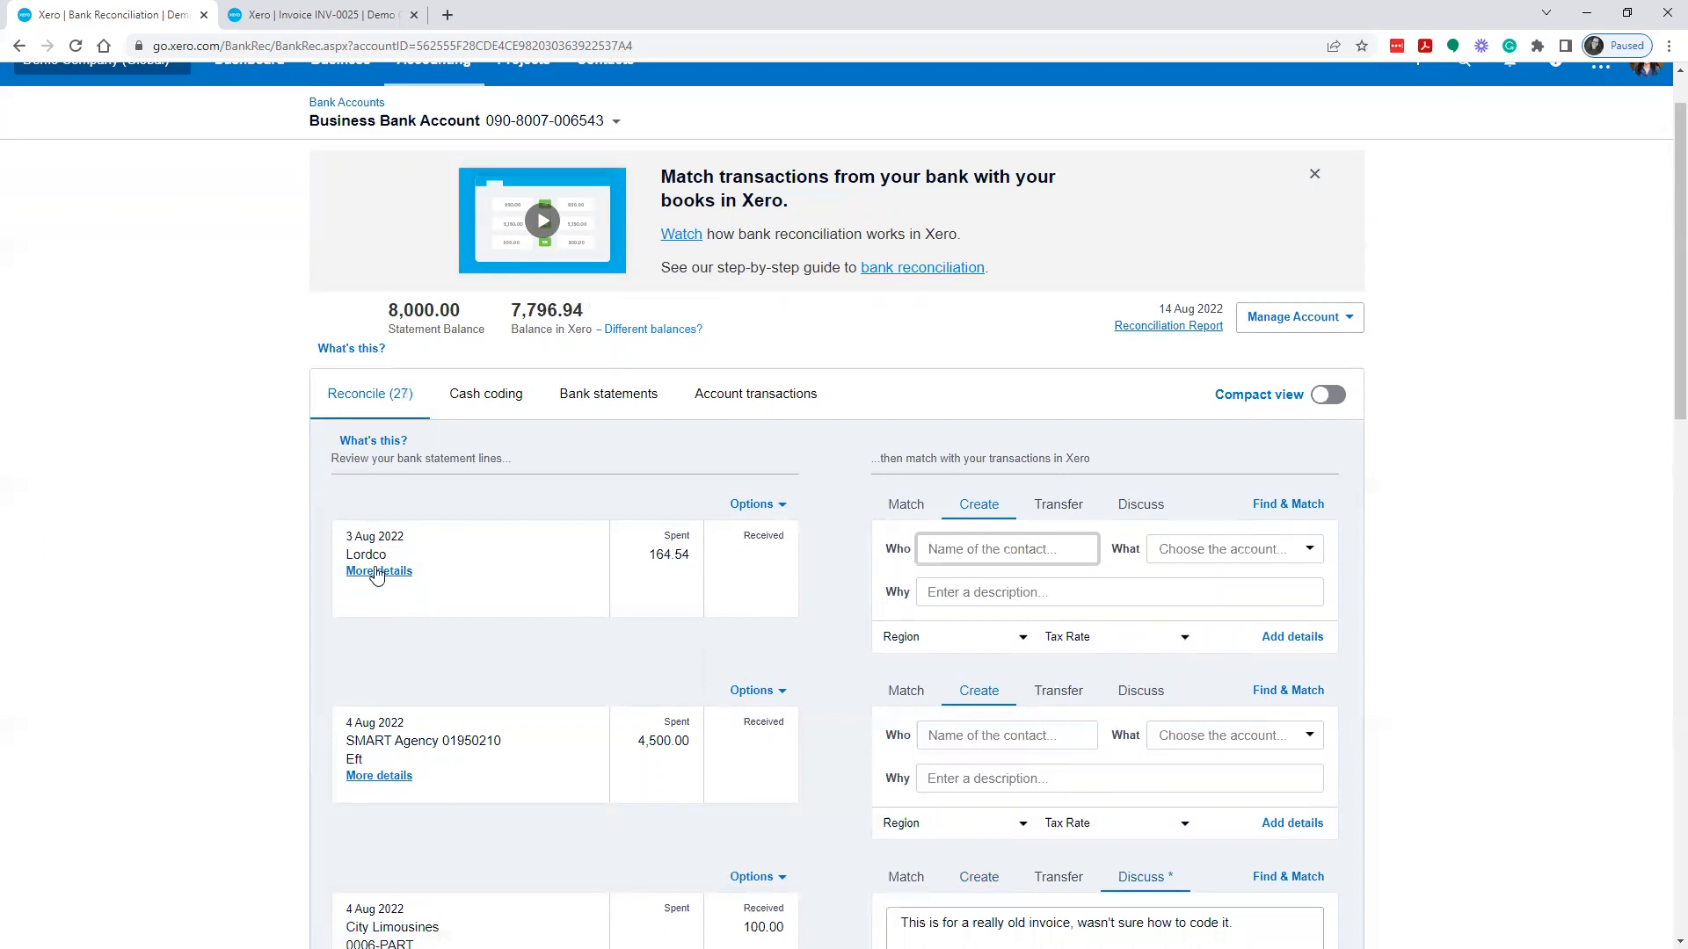
Step: Add Lordco as a new contact on the Lordco payment and code it to 5080 - Motor Vehicle Expenses - Repairs
{"action": "type", "text": "Lordco"}
{"action": "left_click", "coordinate": [985, 595]}
{"action": "left_click", "coordinate": [1264, 545]}
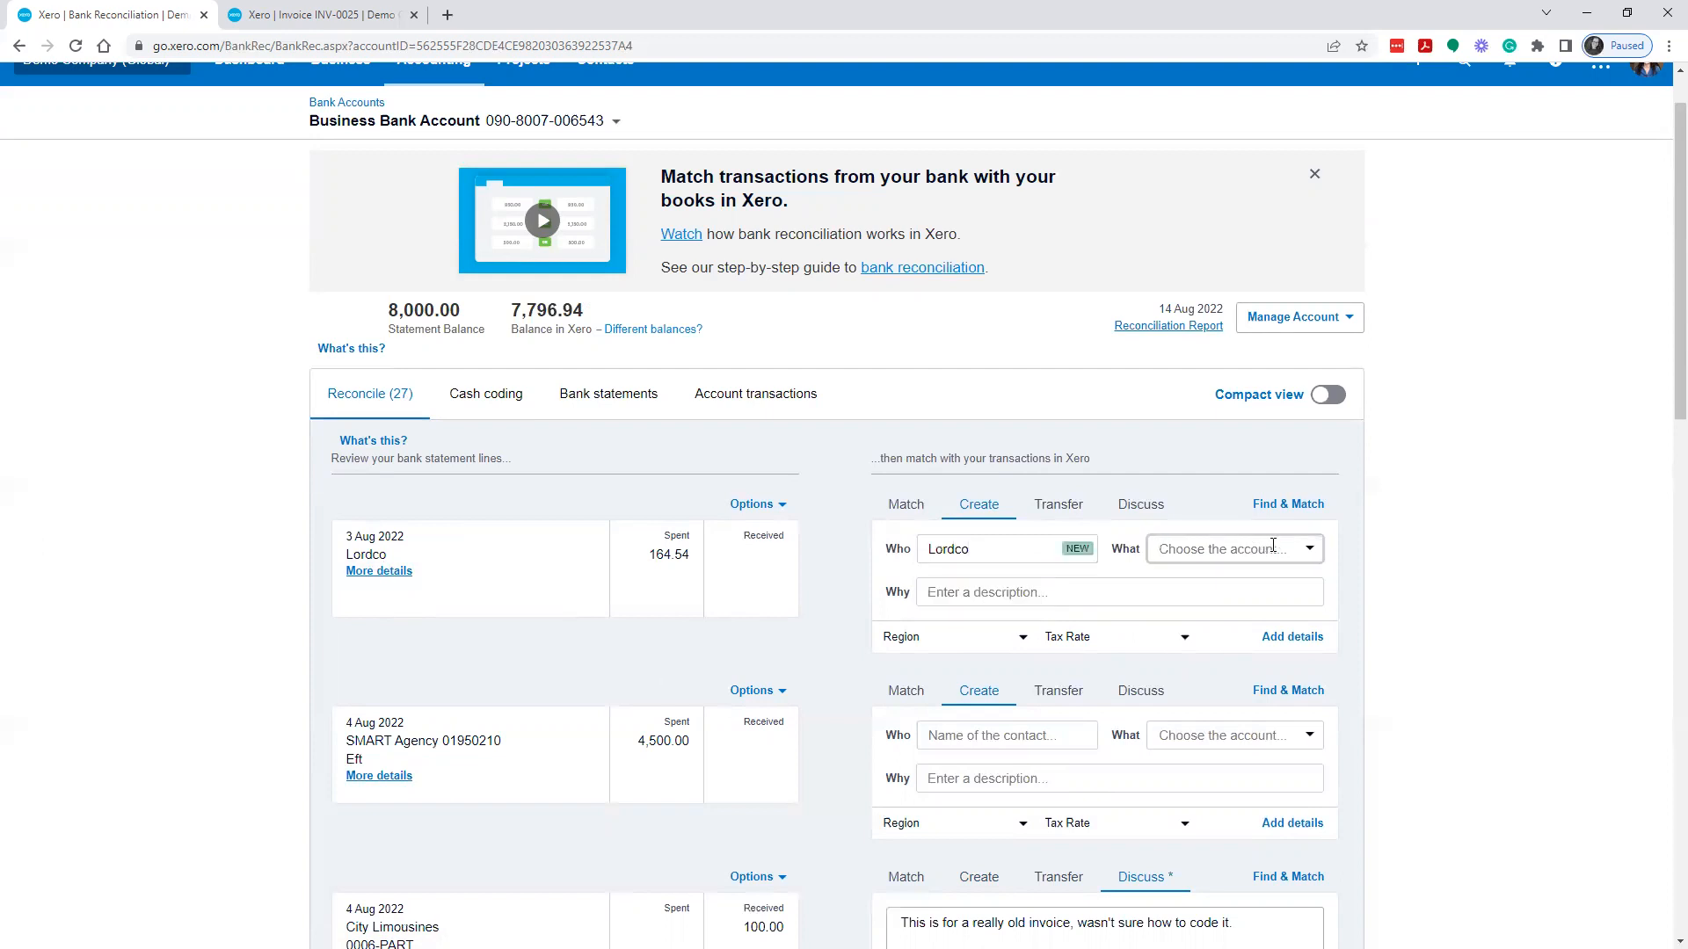
{"action": "type", "text": "repa"}
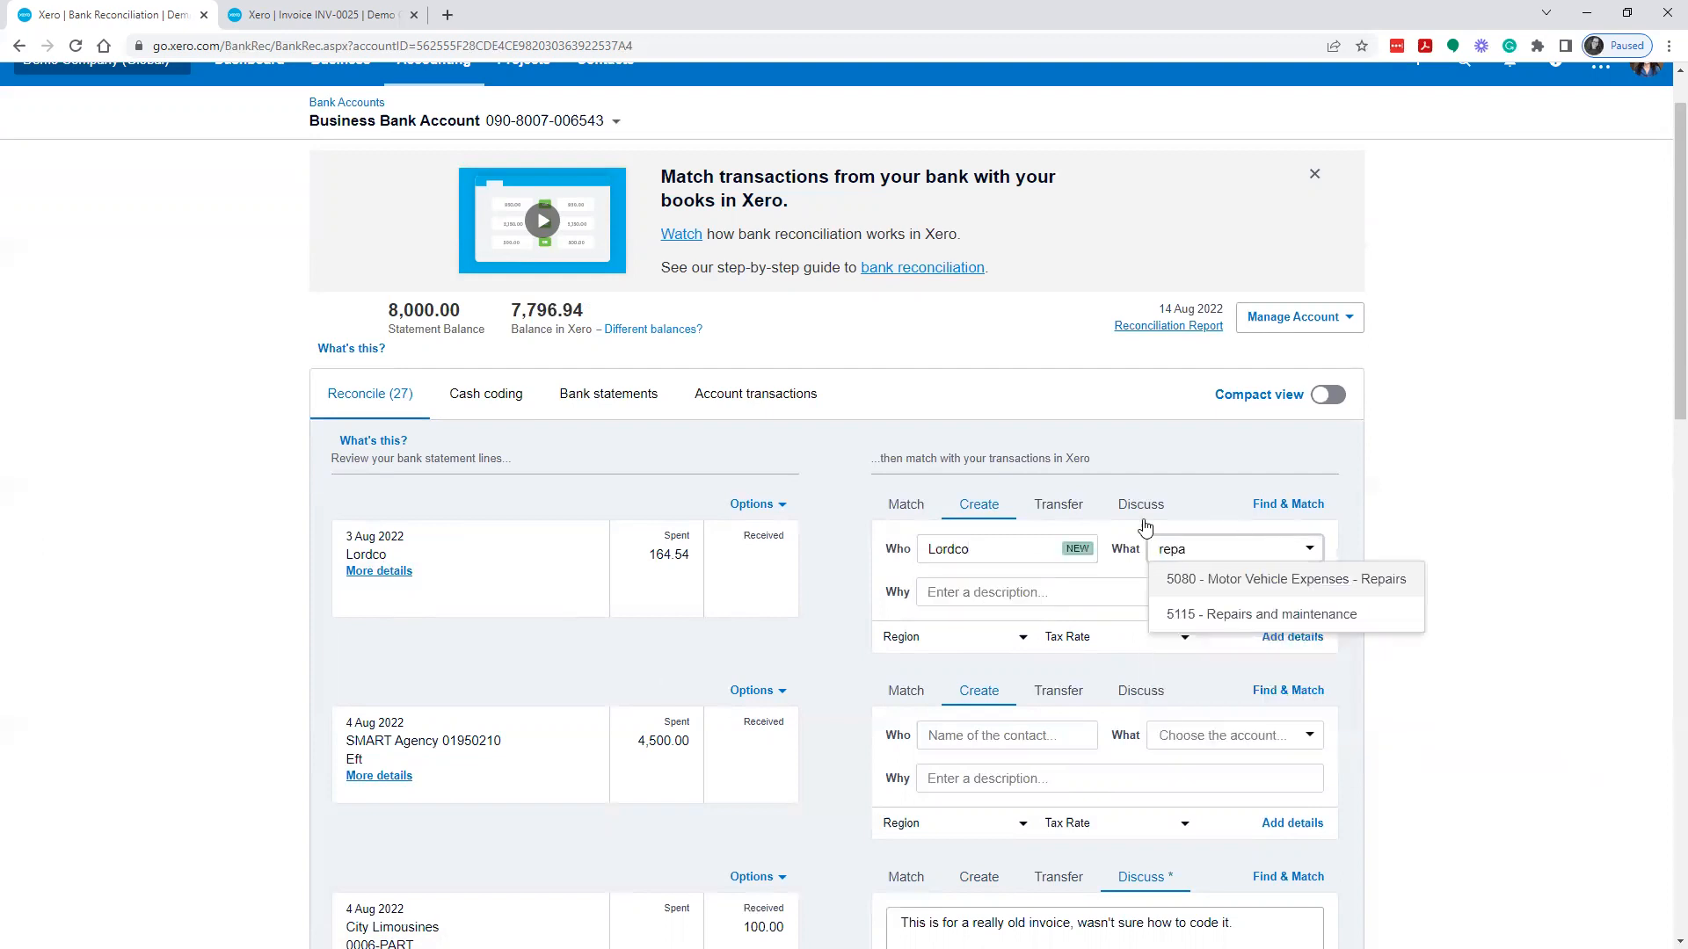
{"action": "left_click", "coordinate": [1268, 580]}
Step: Set the Lordco payment's tax rate to Tax on Purchases (8.25%) and reconcile it
{"action": "left_click", "coordinate": [1050, 576]}
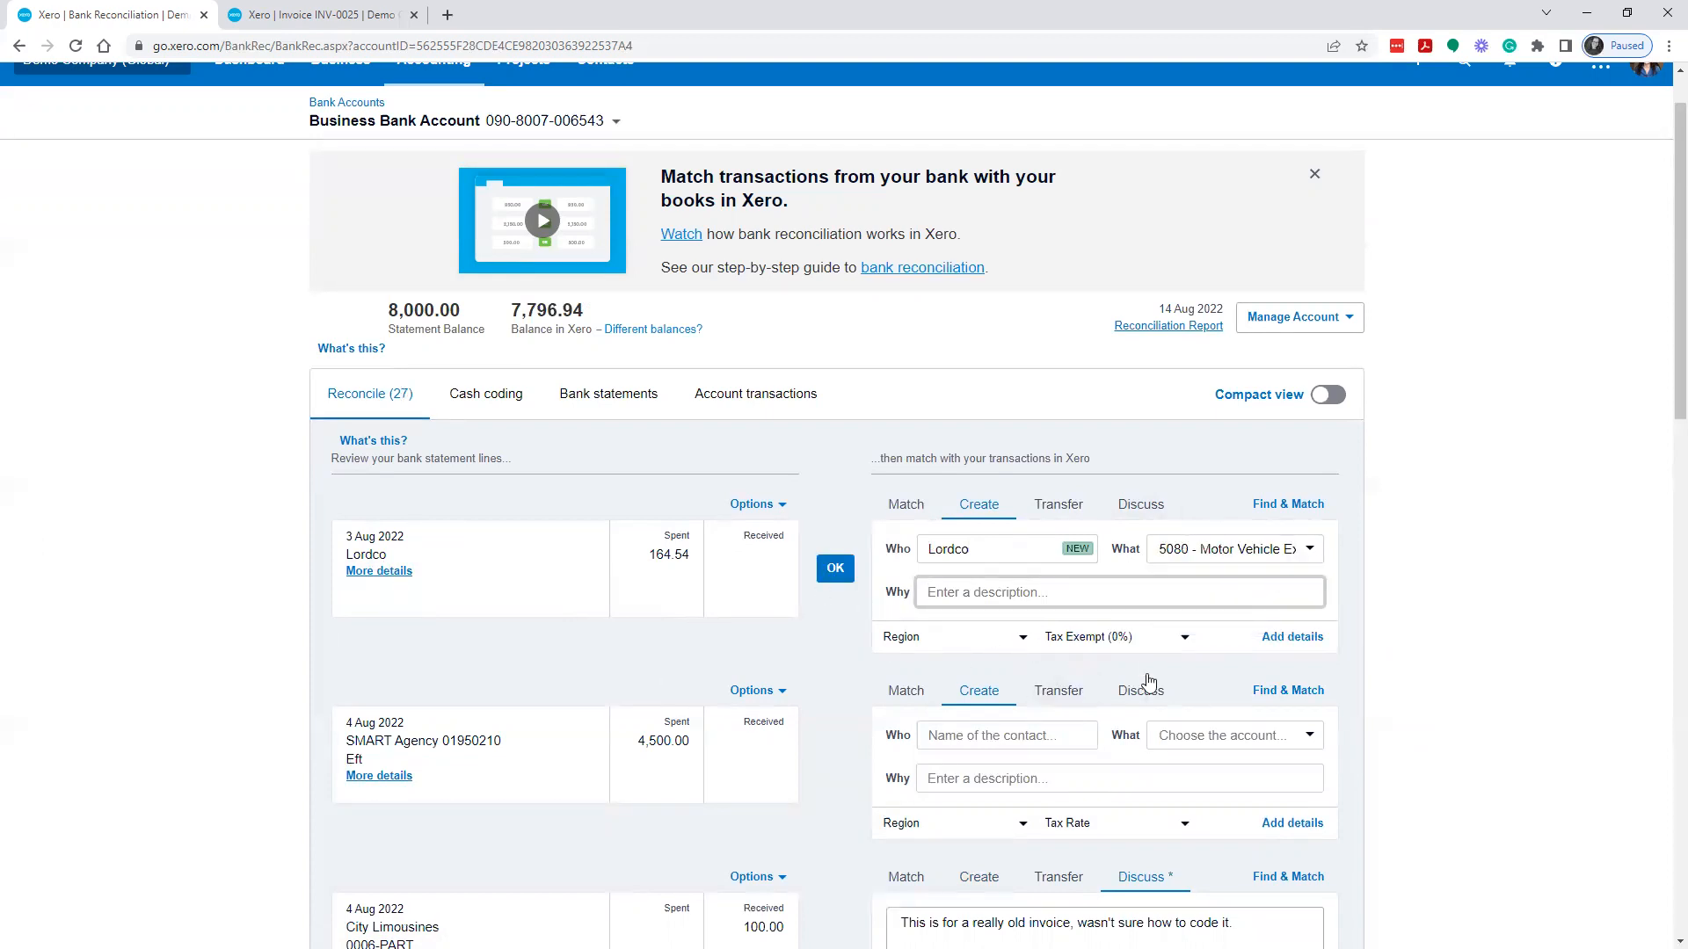
{"action": "left_click", "coordinate": [1121, 638]}
{"action": "left_click", "coordinate": [1141, 840]}
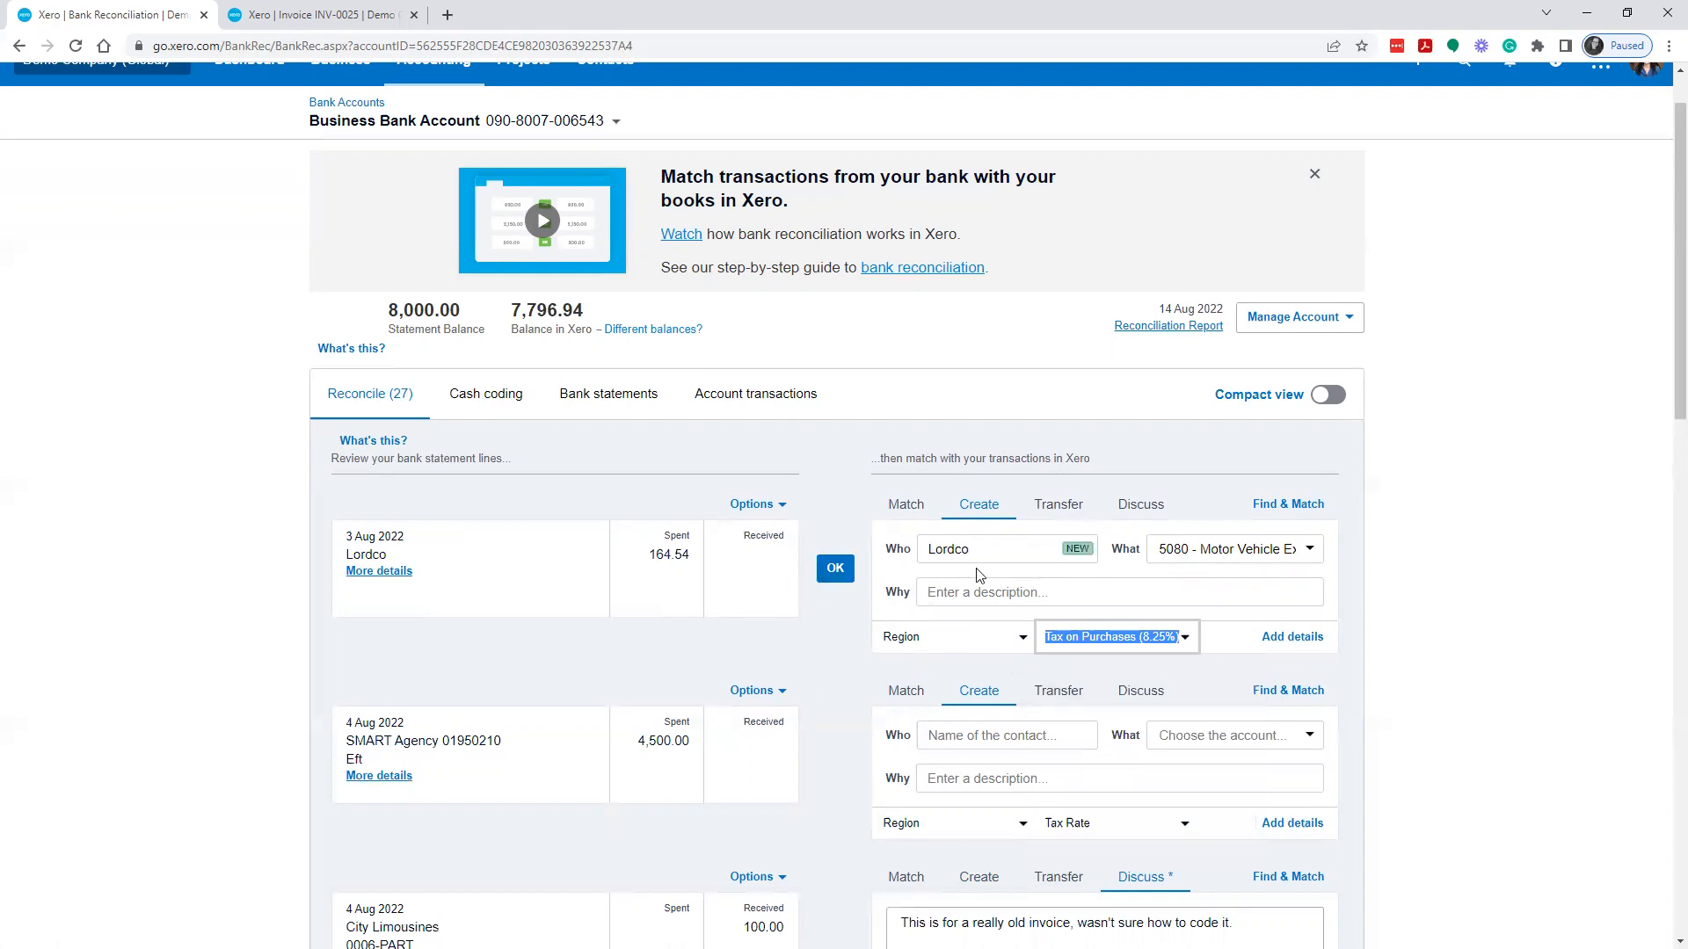
{"action": "left_click", "coordinate": [832, 569]}
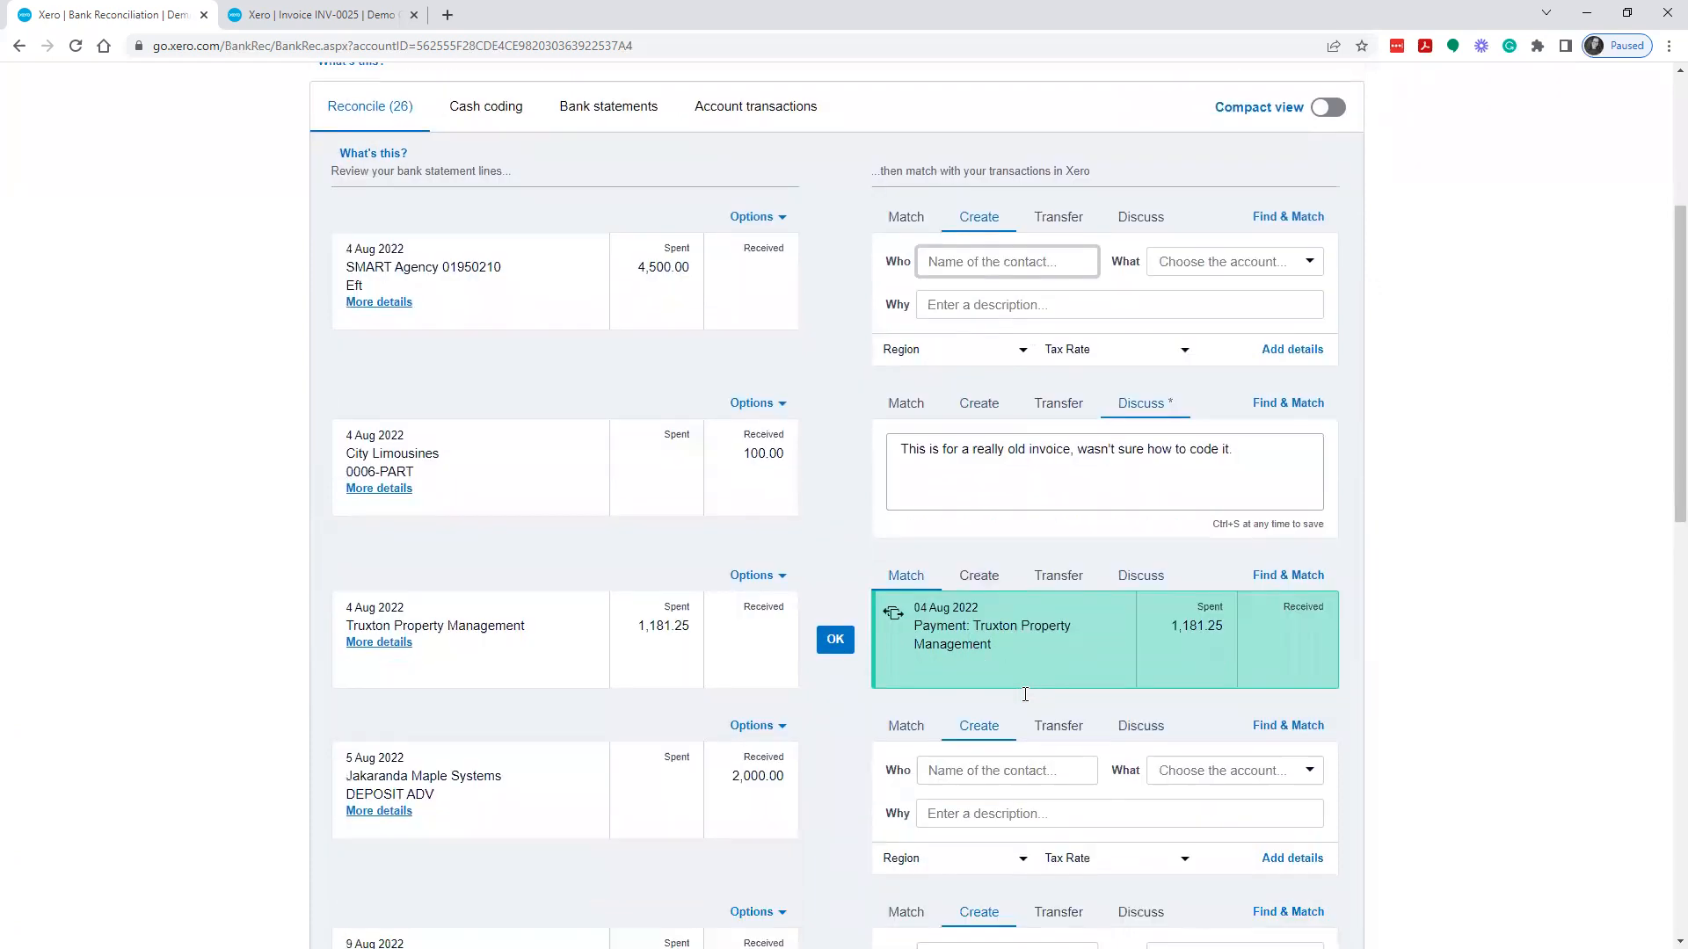
Step: Reconcile the Truxton Property Management payment against its suggested match
{"action": "scroll", "coordinate": [880, 668], "scroll_direction": "down", "scroll_amount": 3}
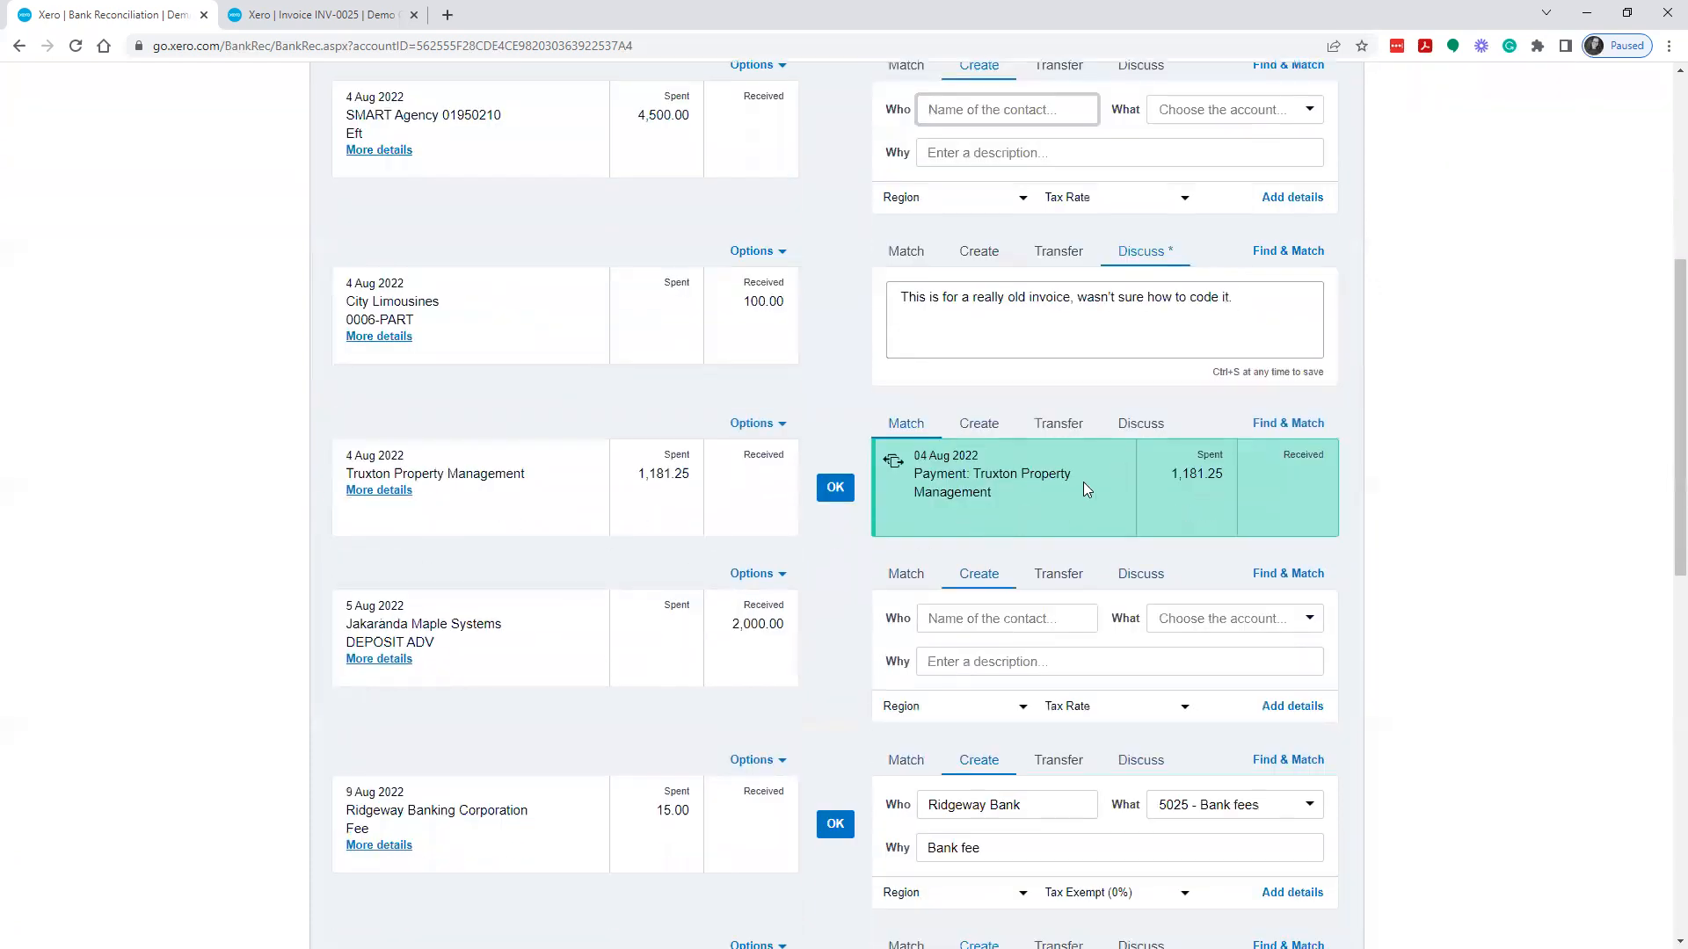
{"action": "left_click", "coordinate": [835, 488]}
Step: Open the details of the rule-based 7-Eleven payment, save the direct payment transaction and reconcile the statement line
{"action": "scroll", "coordinate": [887, 538], "scroll_direction": "down", "scroll_amount": 5}
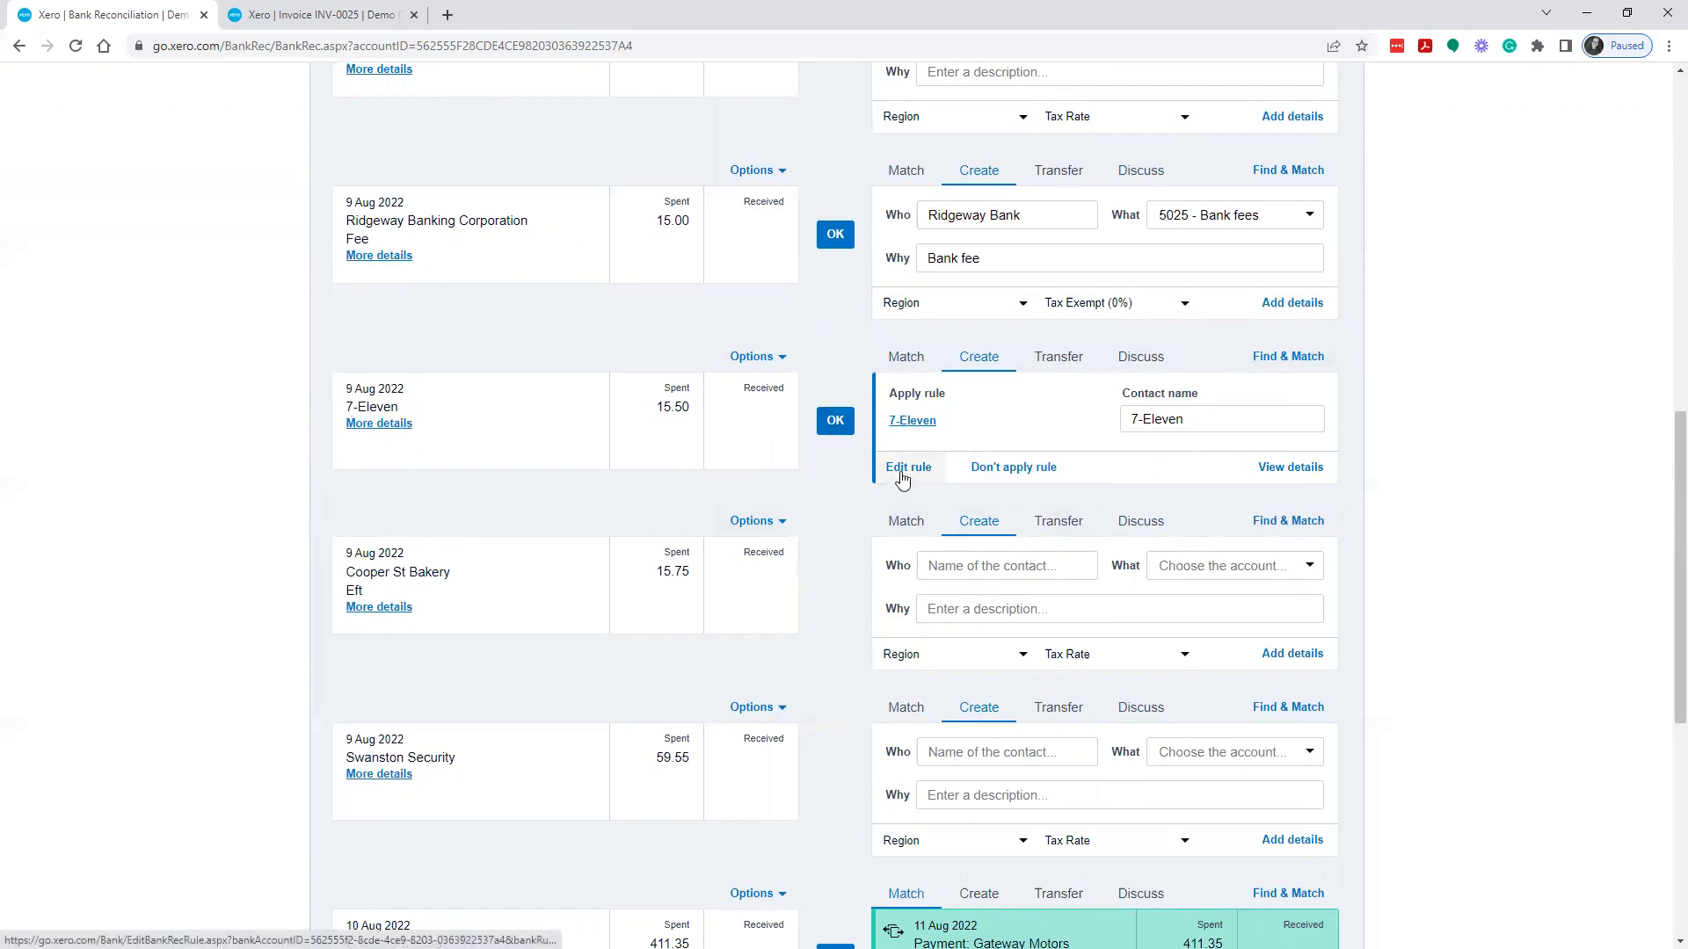
{"action": "left_click", "coordinate": [1285, 467]}
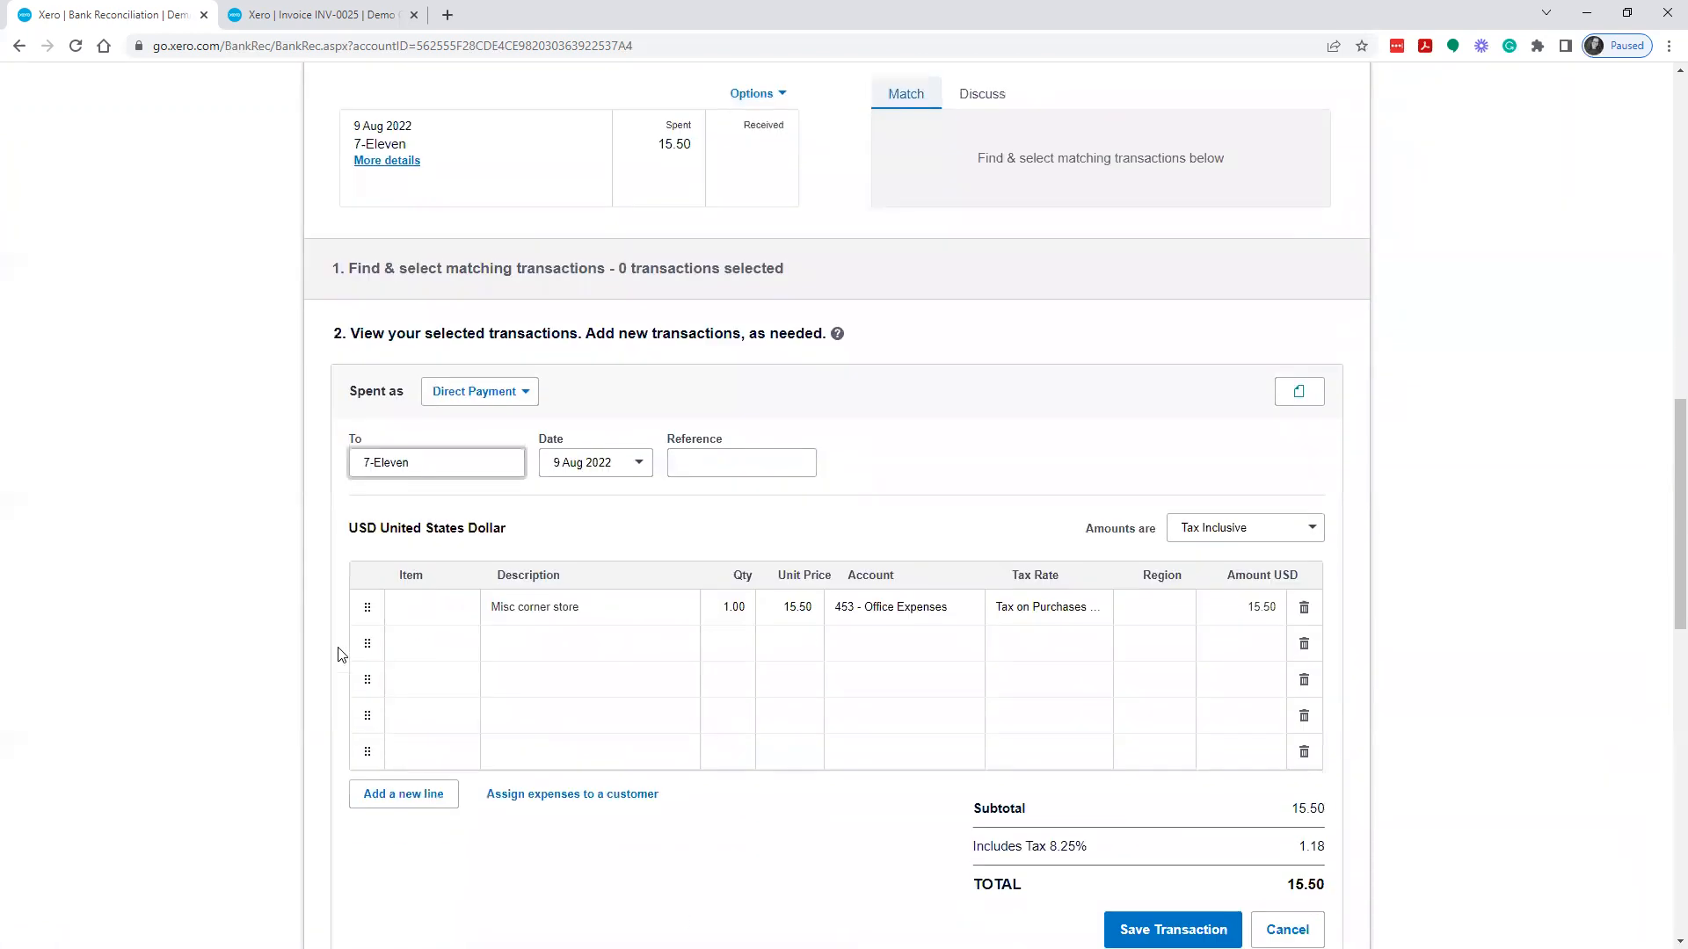
{"action": "left_click", "coordinate": [1202, 929]}
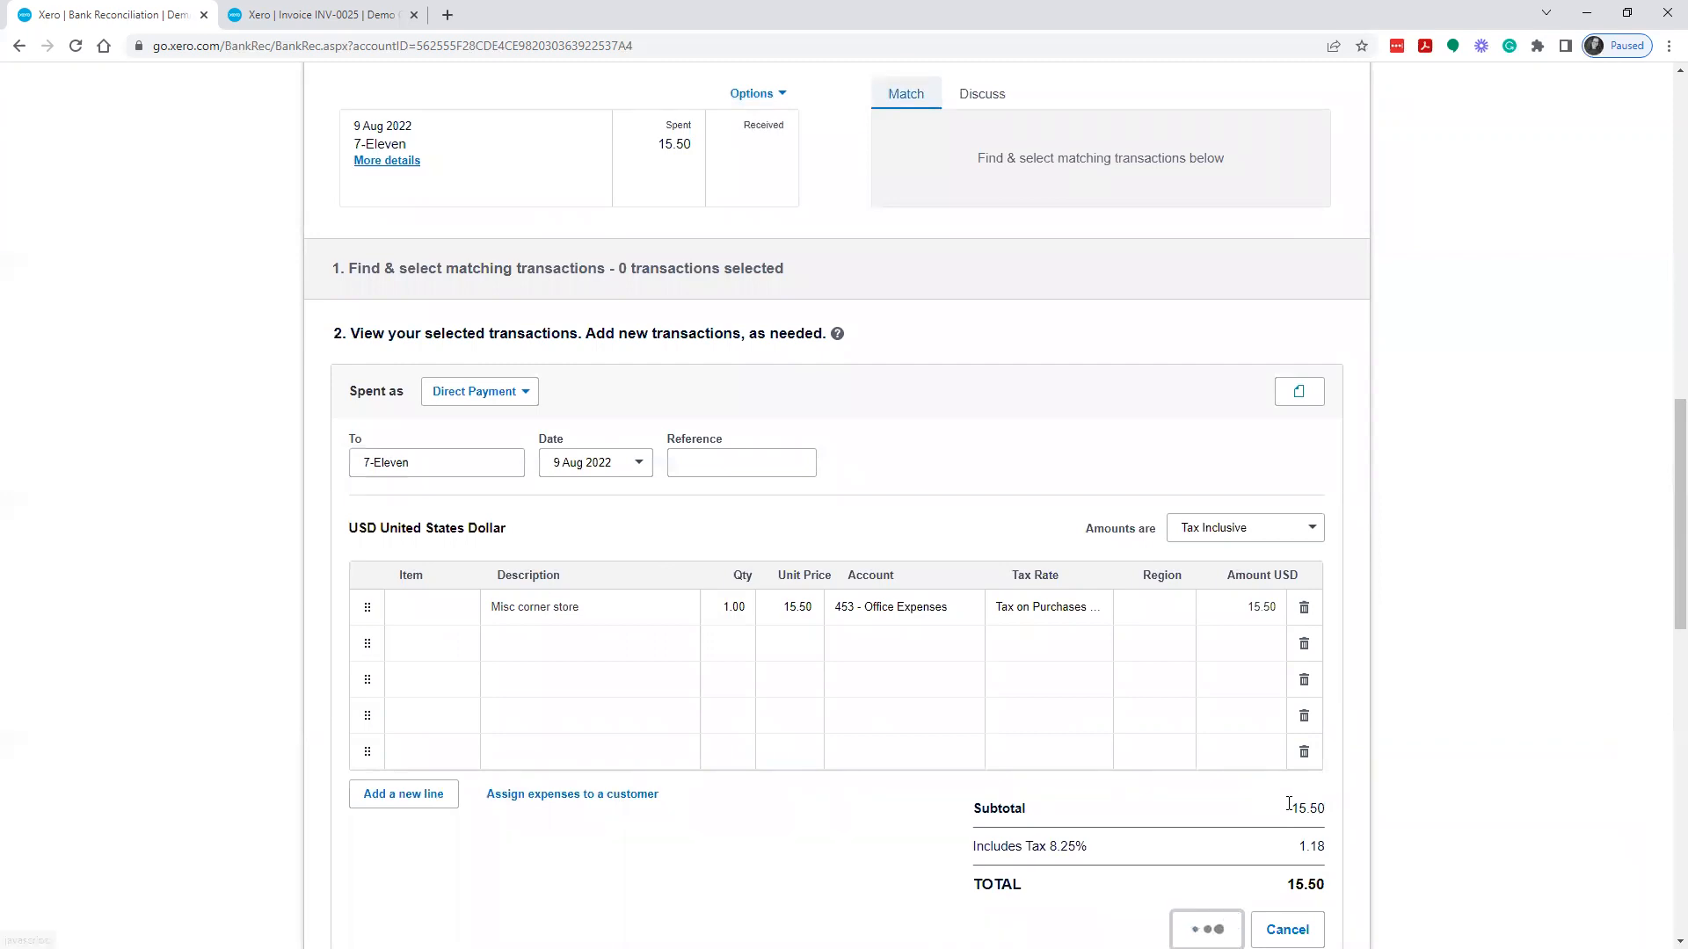
{"action": "left_click", "coordinate": [836, 160]}
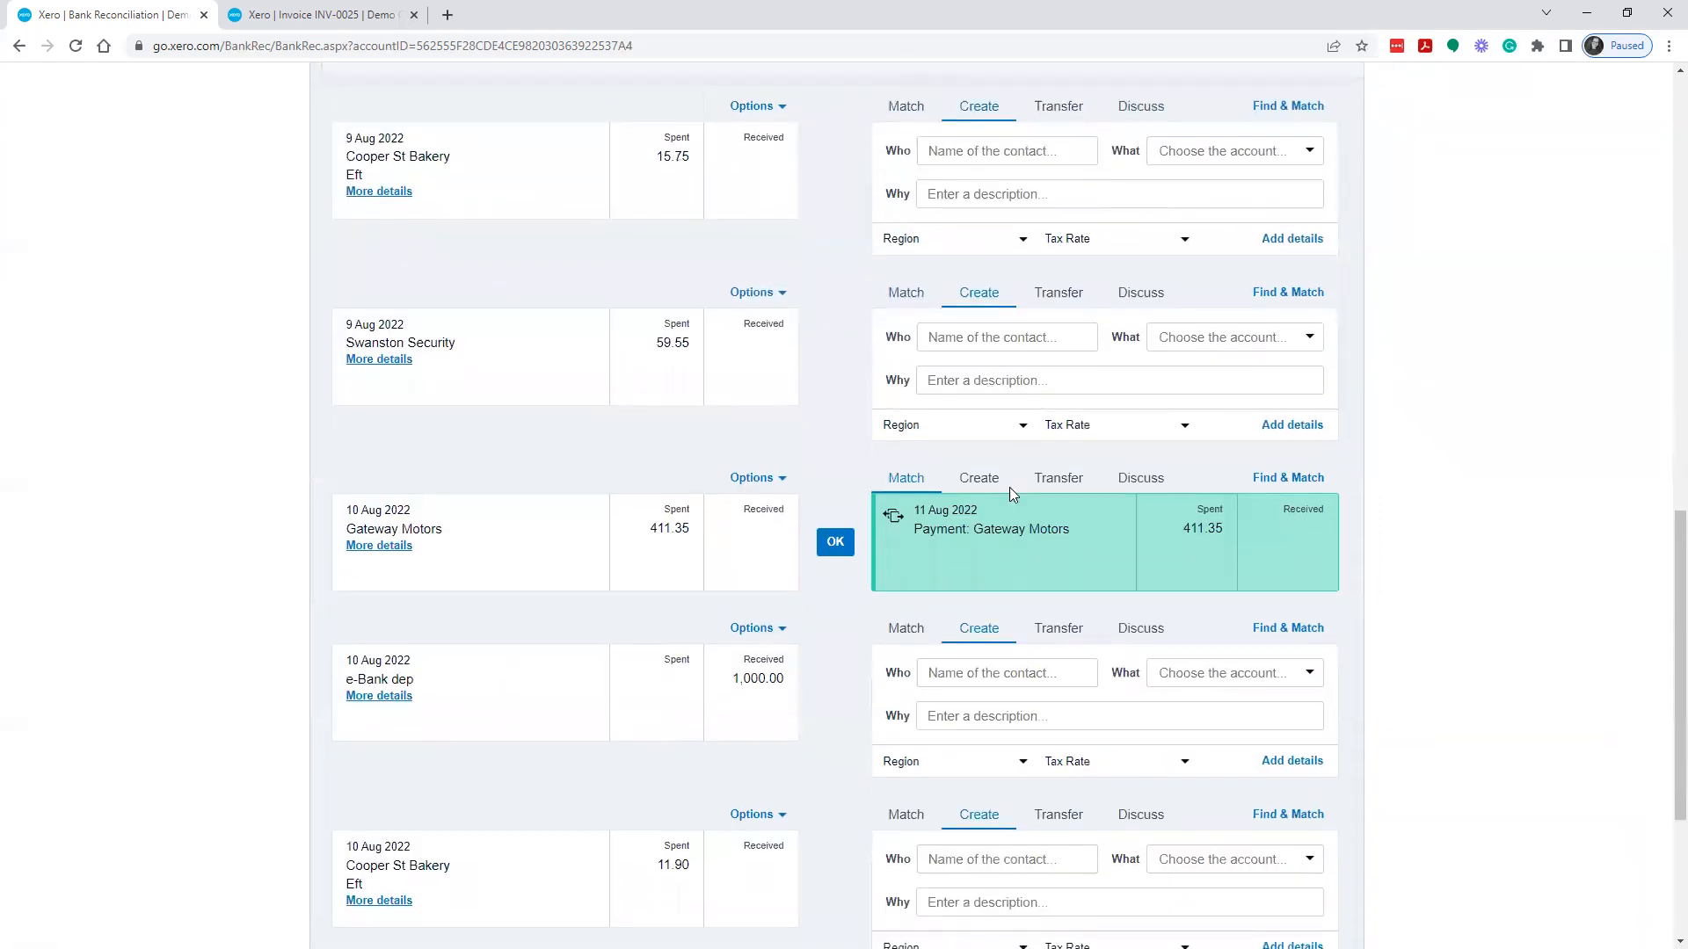
Step: Reconcile the Gateway Motors payment against its suggested match
{"action": "scroll", "coordinate": [1032, 481], "scroll_direction": "up", "scroll_amount": 2}
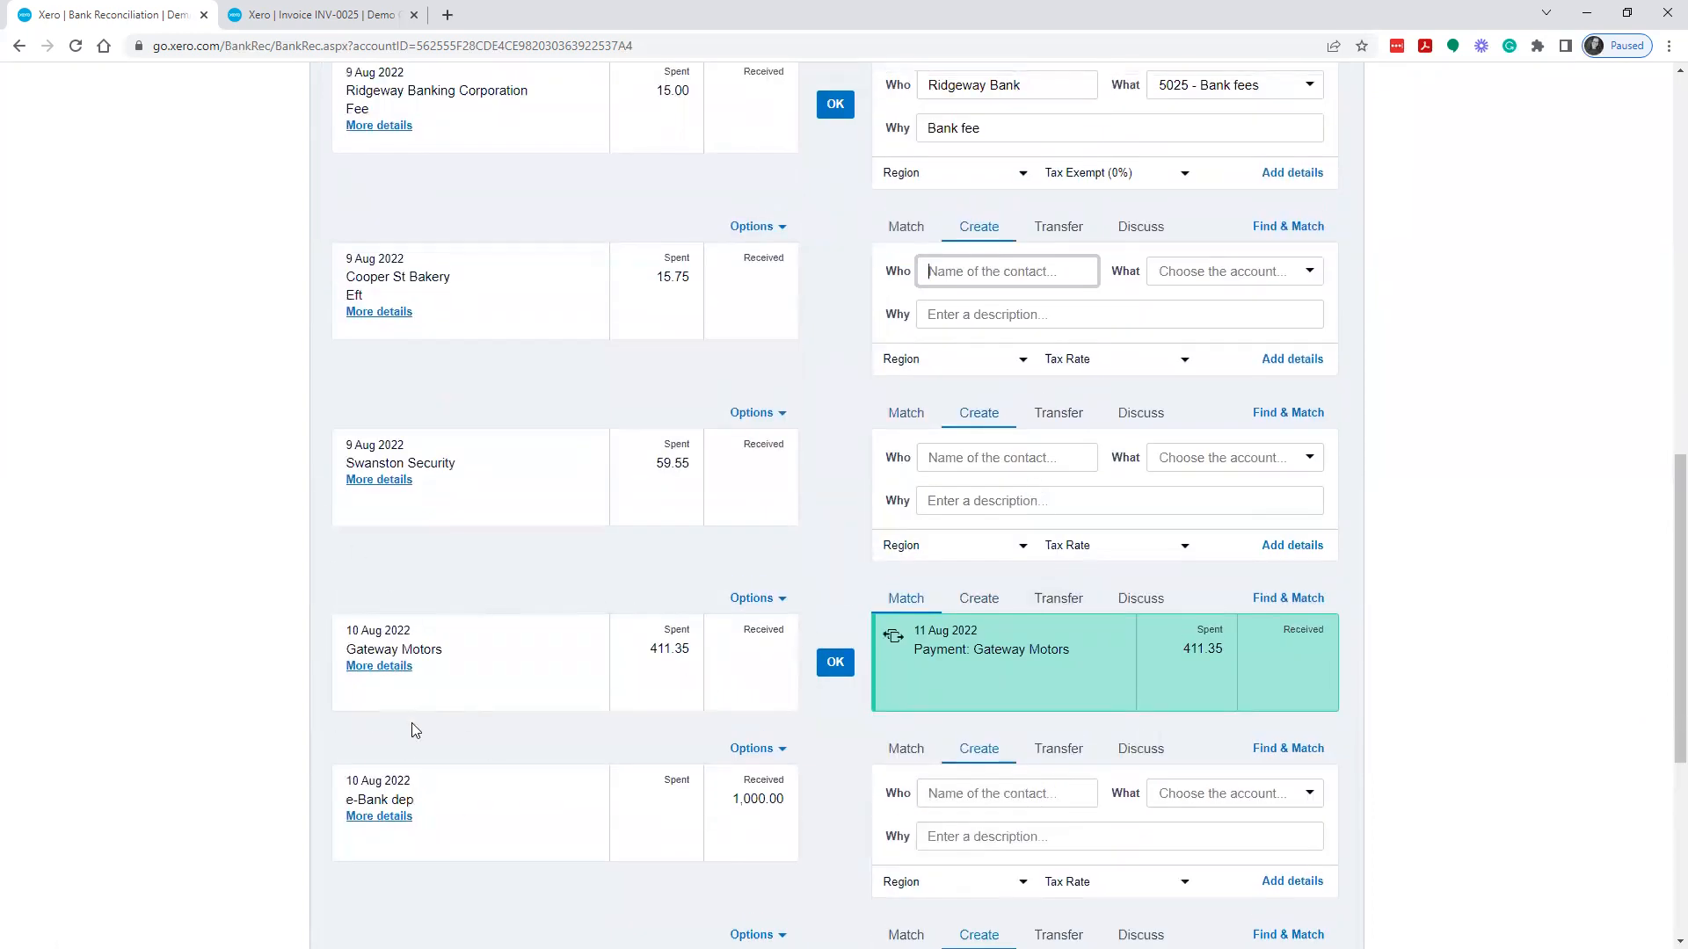
{"action": "left_click", "coordinate": [837, 665]}
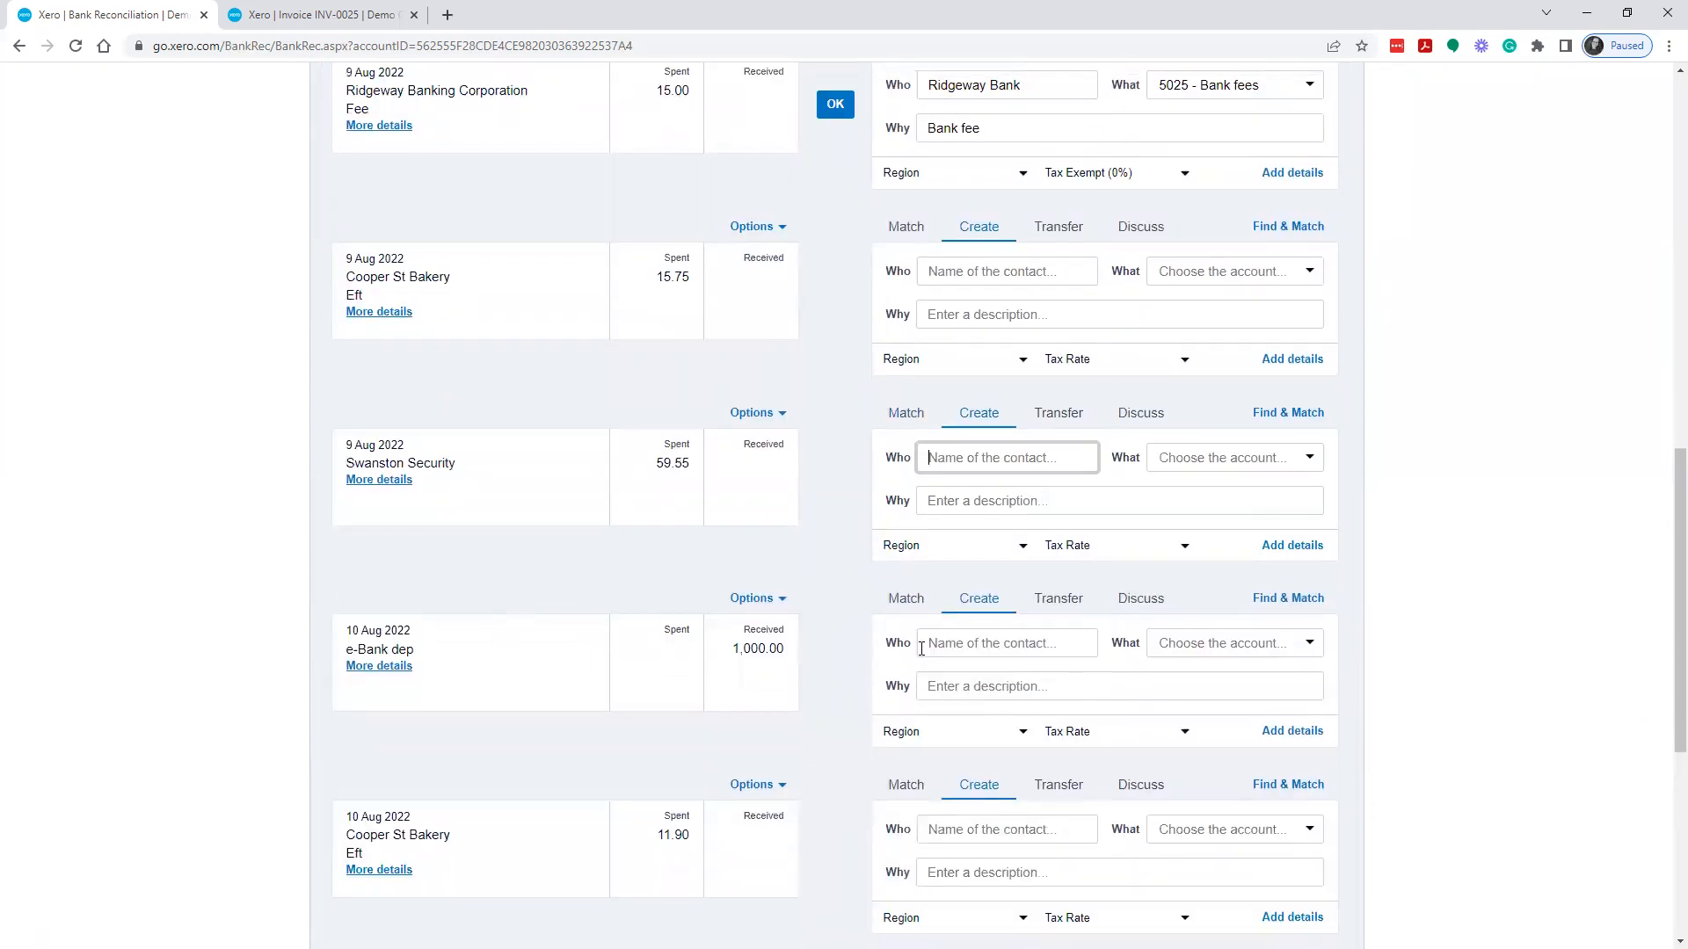
Step: Turn Suggest previous entries off and back on to compare the prefilled coding on the Ridgeway Banking Corporation line
{"action": "scroll", "coordinate": [1134, 565], "scroll_direction": "up", "scroll_amount": 3}
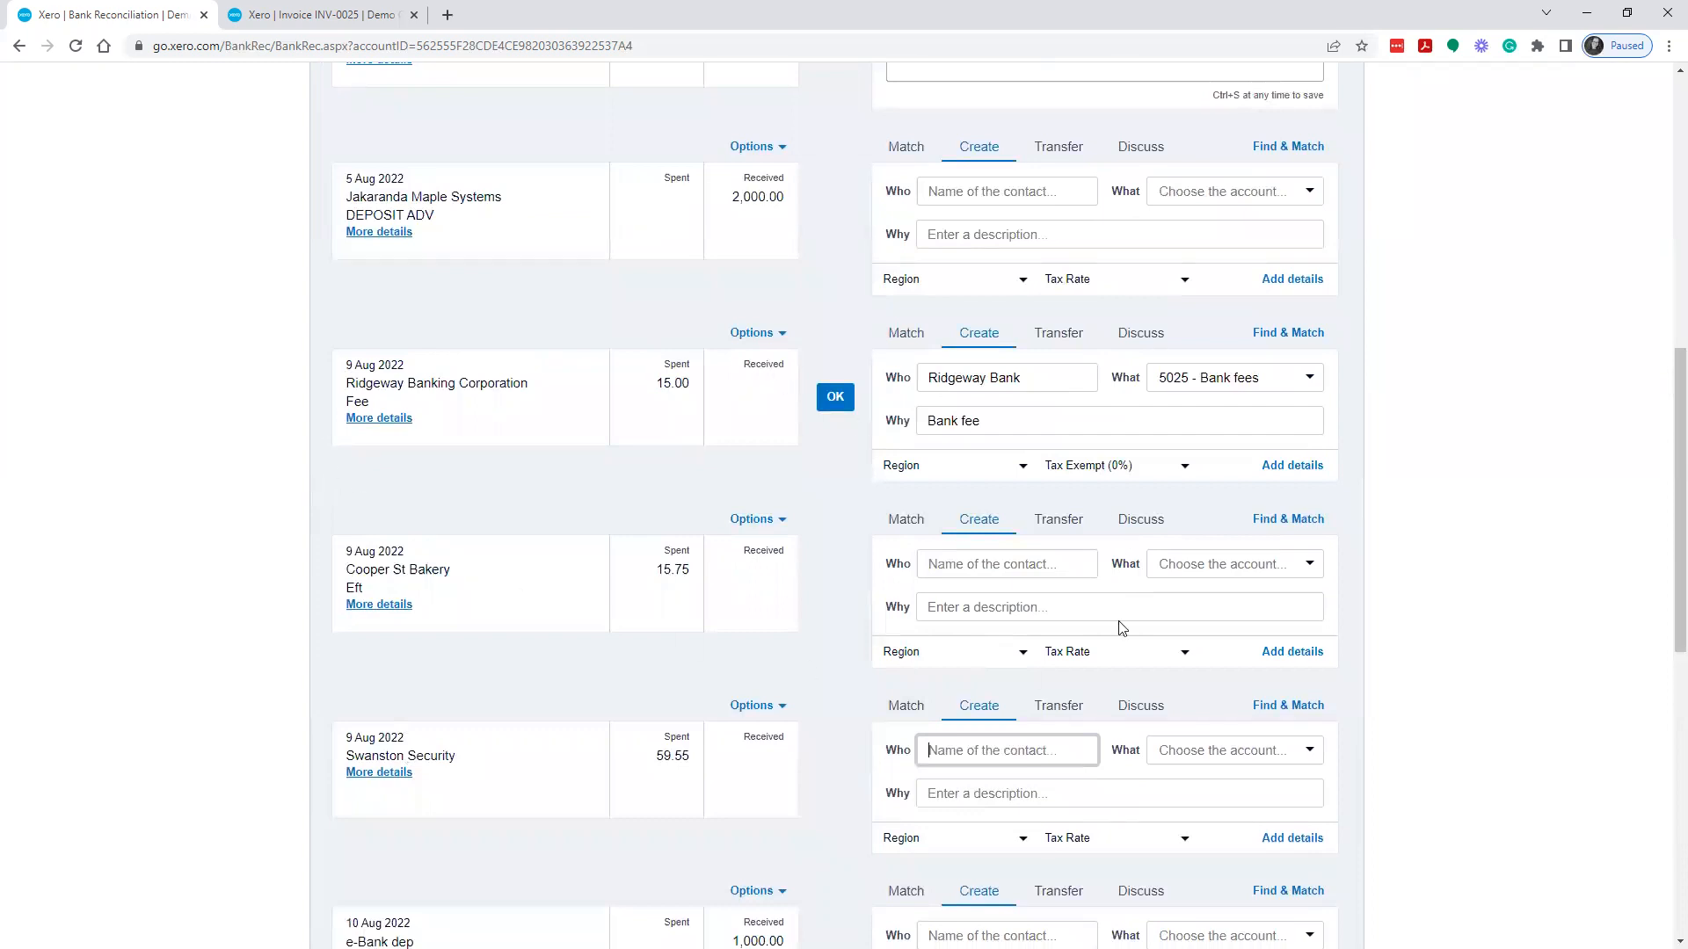
{"action": "scroll", "coordinate": [1281, 509], "scroll_direction": "up", "scroll_amount": 3}
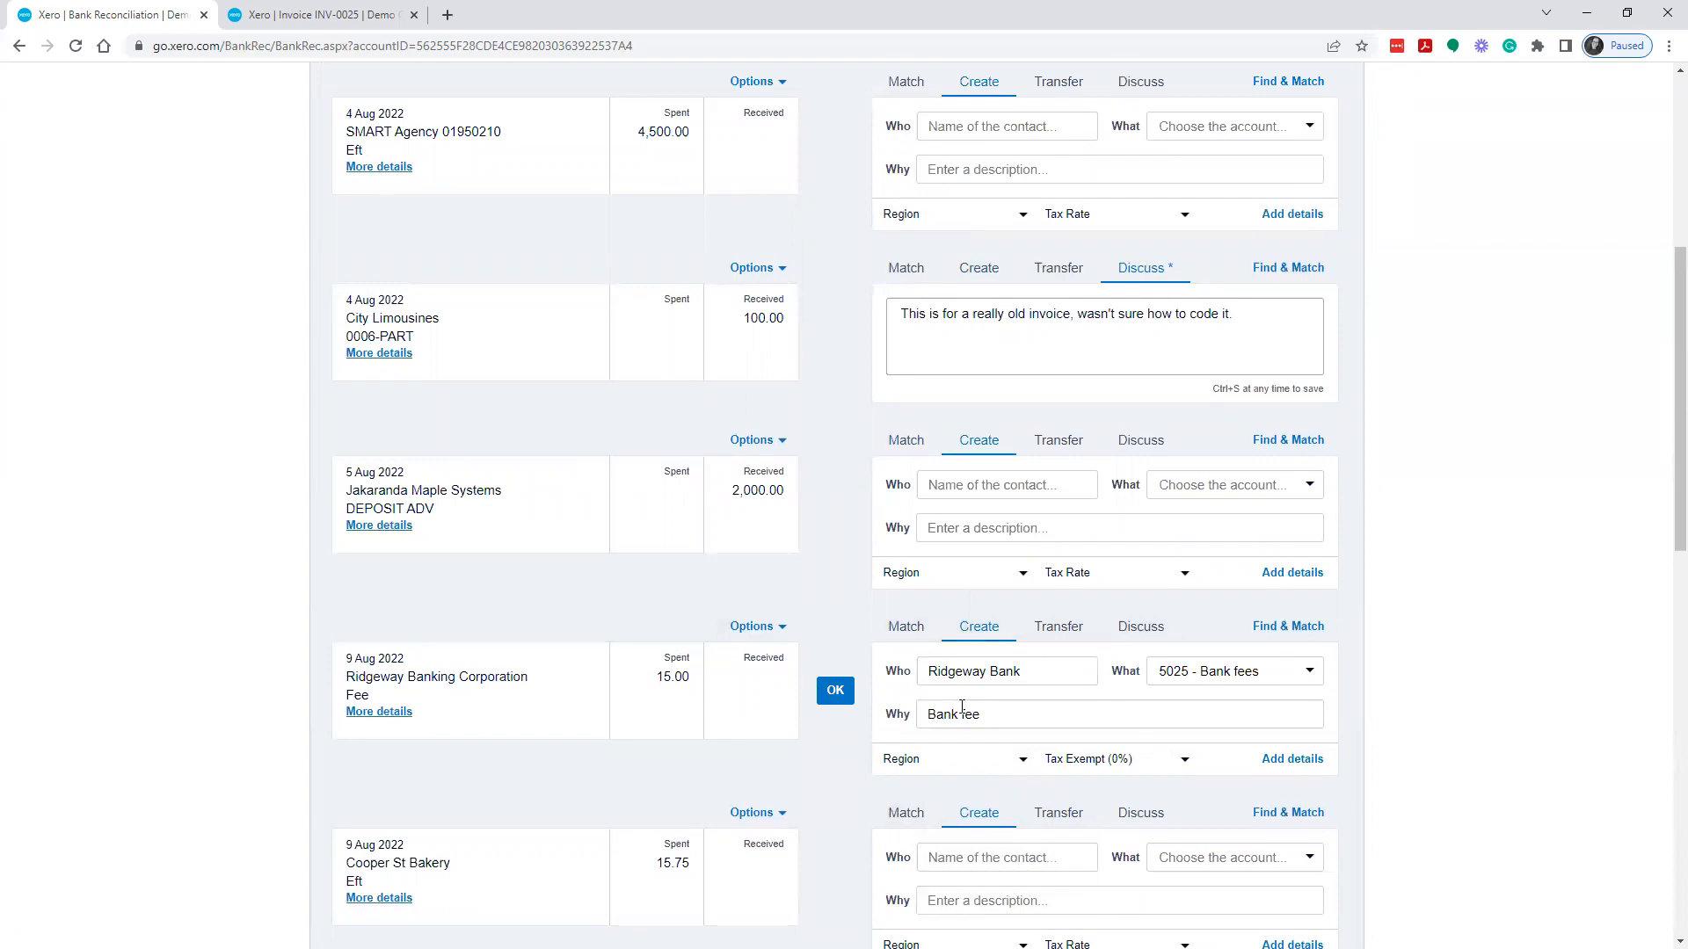
{"action": "scroll", "coordinate": [1327, 826], "scroll_direction": "down", "scroll_amount": 10}
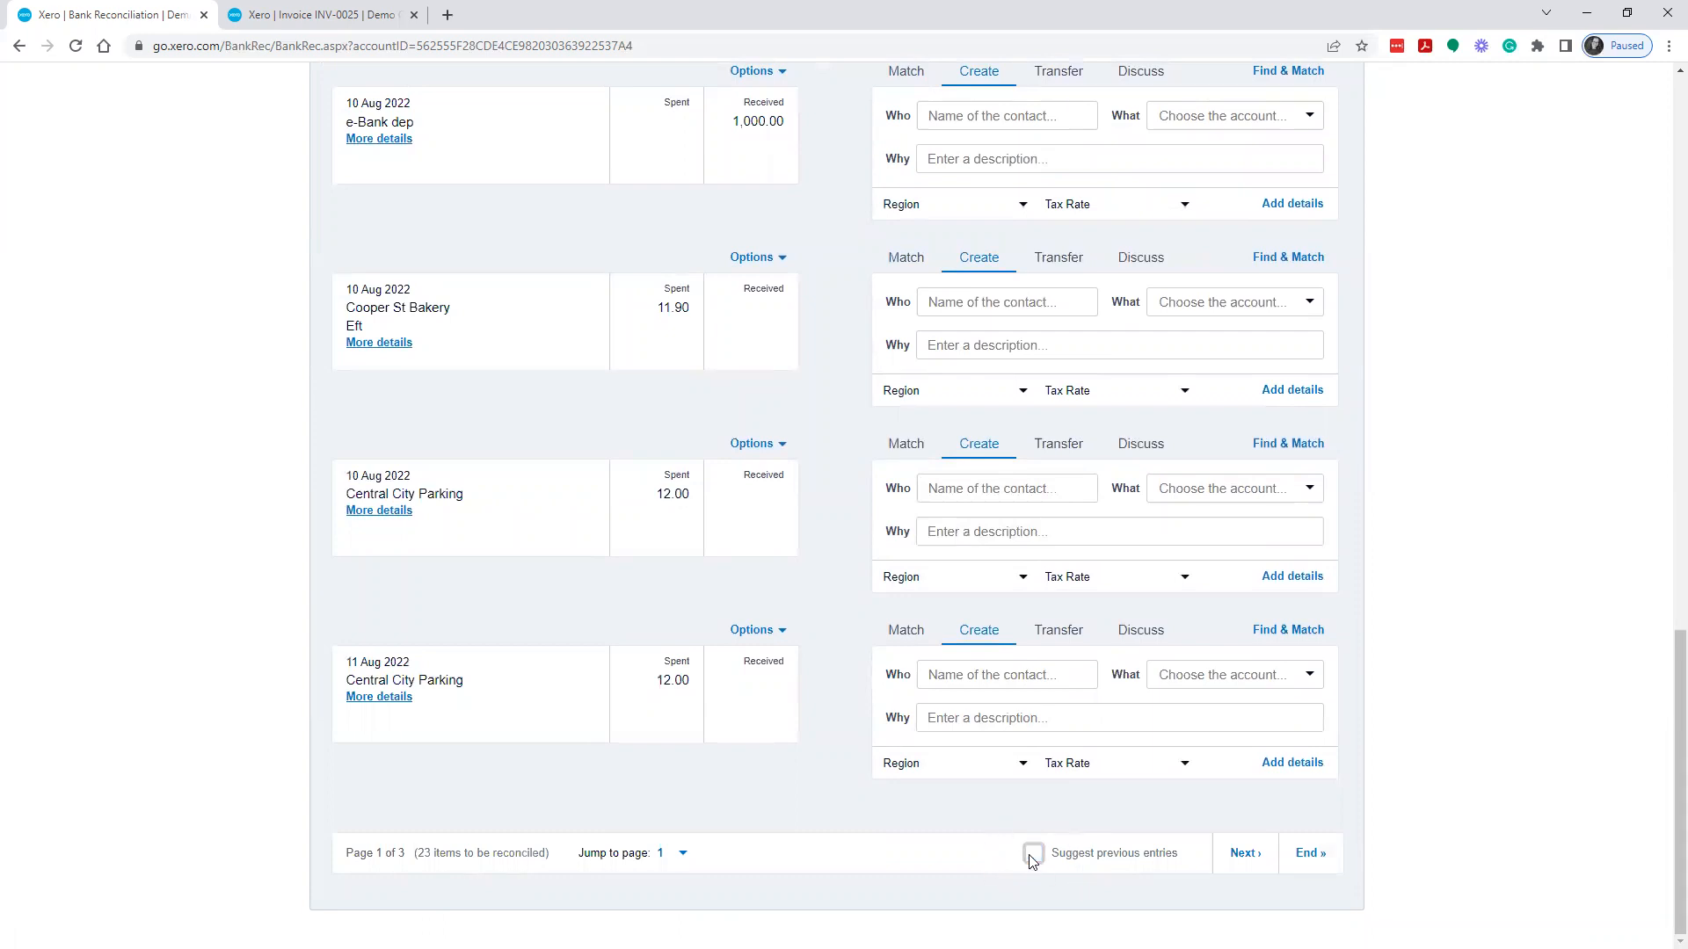
{"action": "scroll", "coordinate": [1360, 765], "scroll_direction": "up", "scroll_amount": 7}
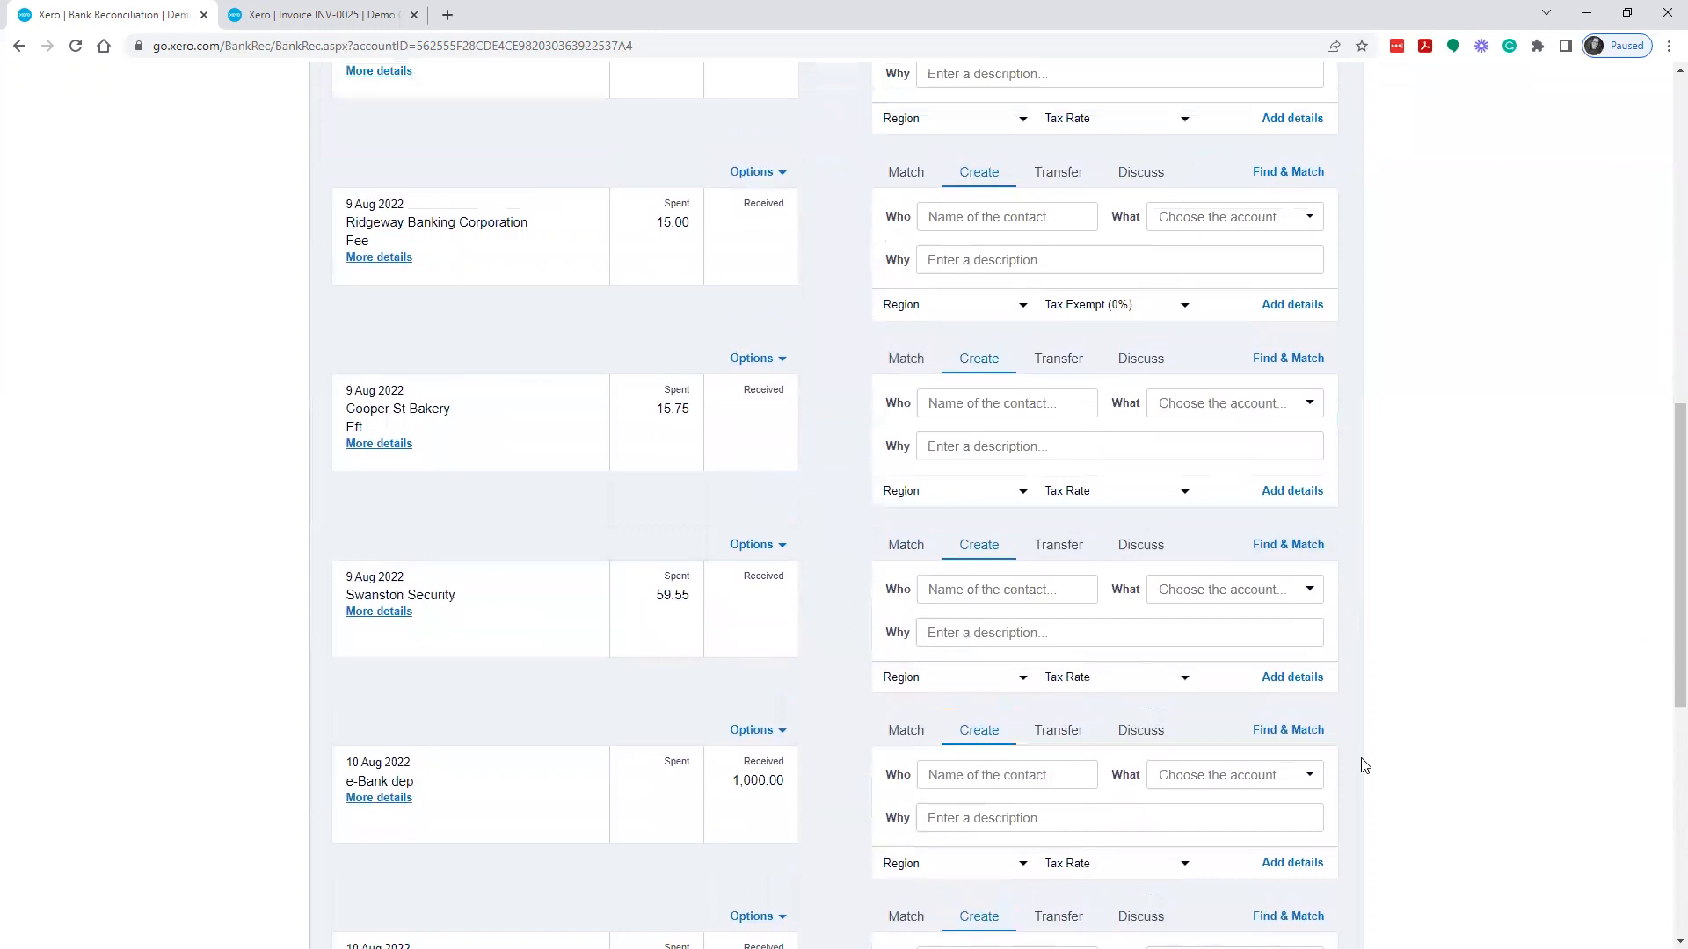
{"action": "scroll", "coordinate": [1364, 766], "scroll_direction": "up", "scroll_amount": 1}
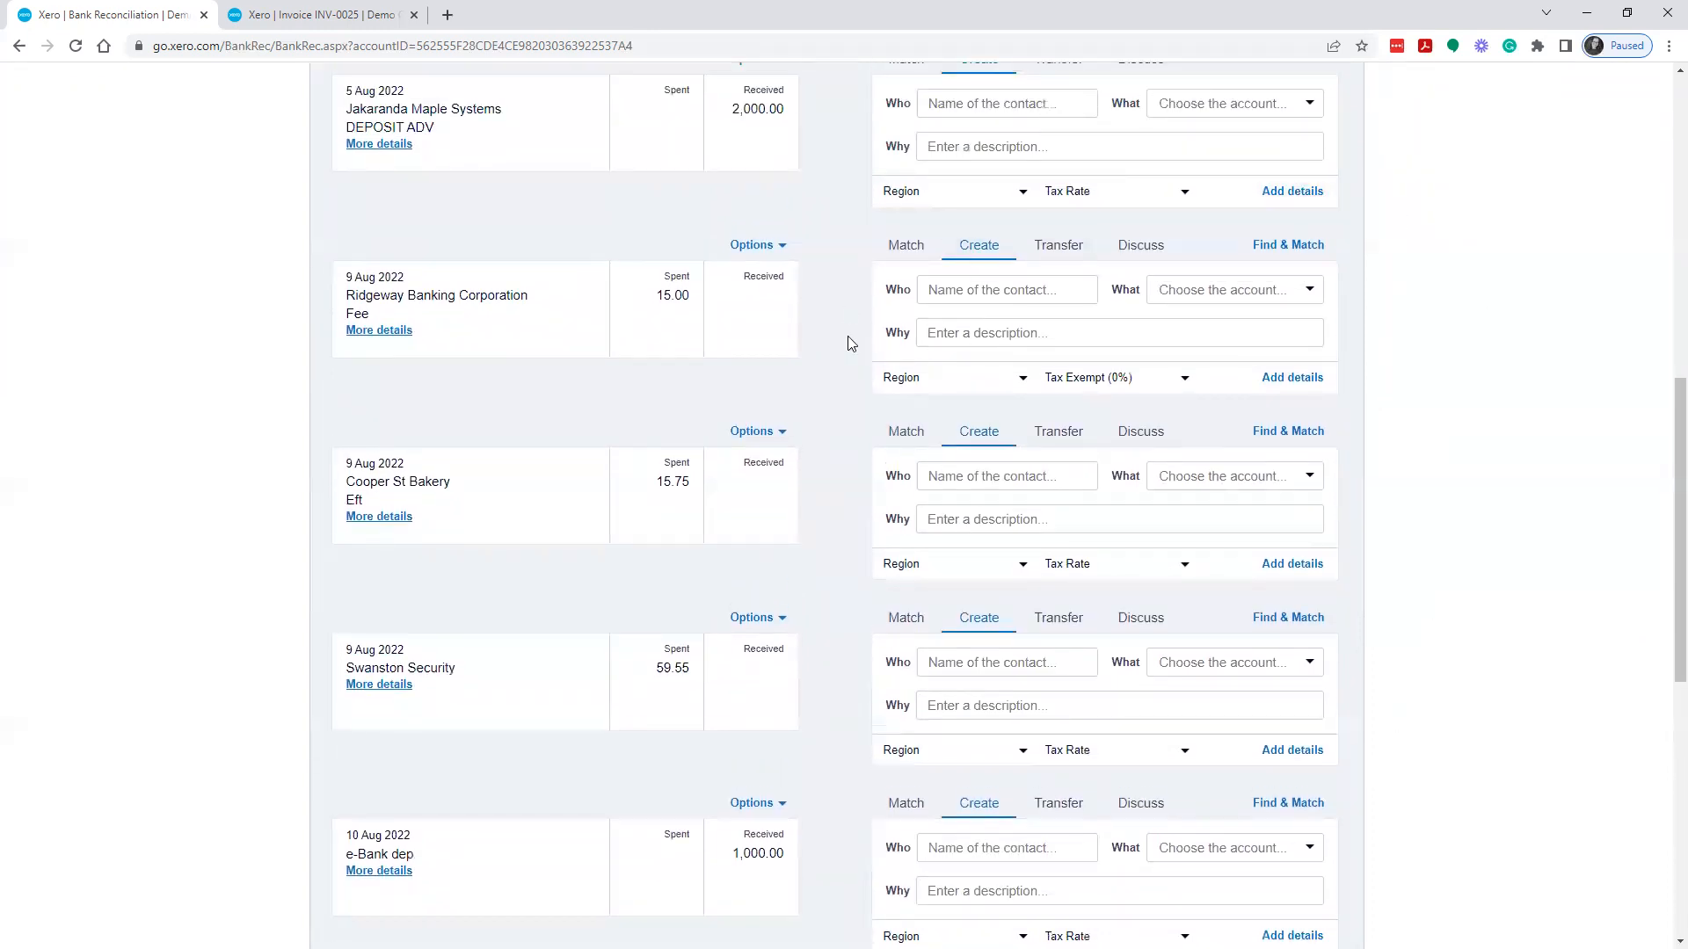
{"action": "scroll", "coordinate": [1458, 546], "scroll_direction": "down", "scroll_amount": 8}
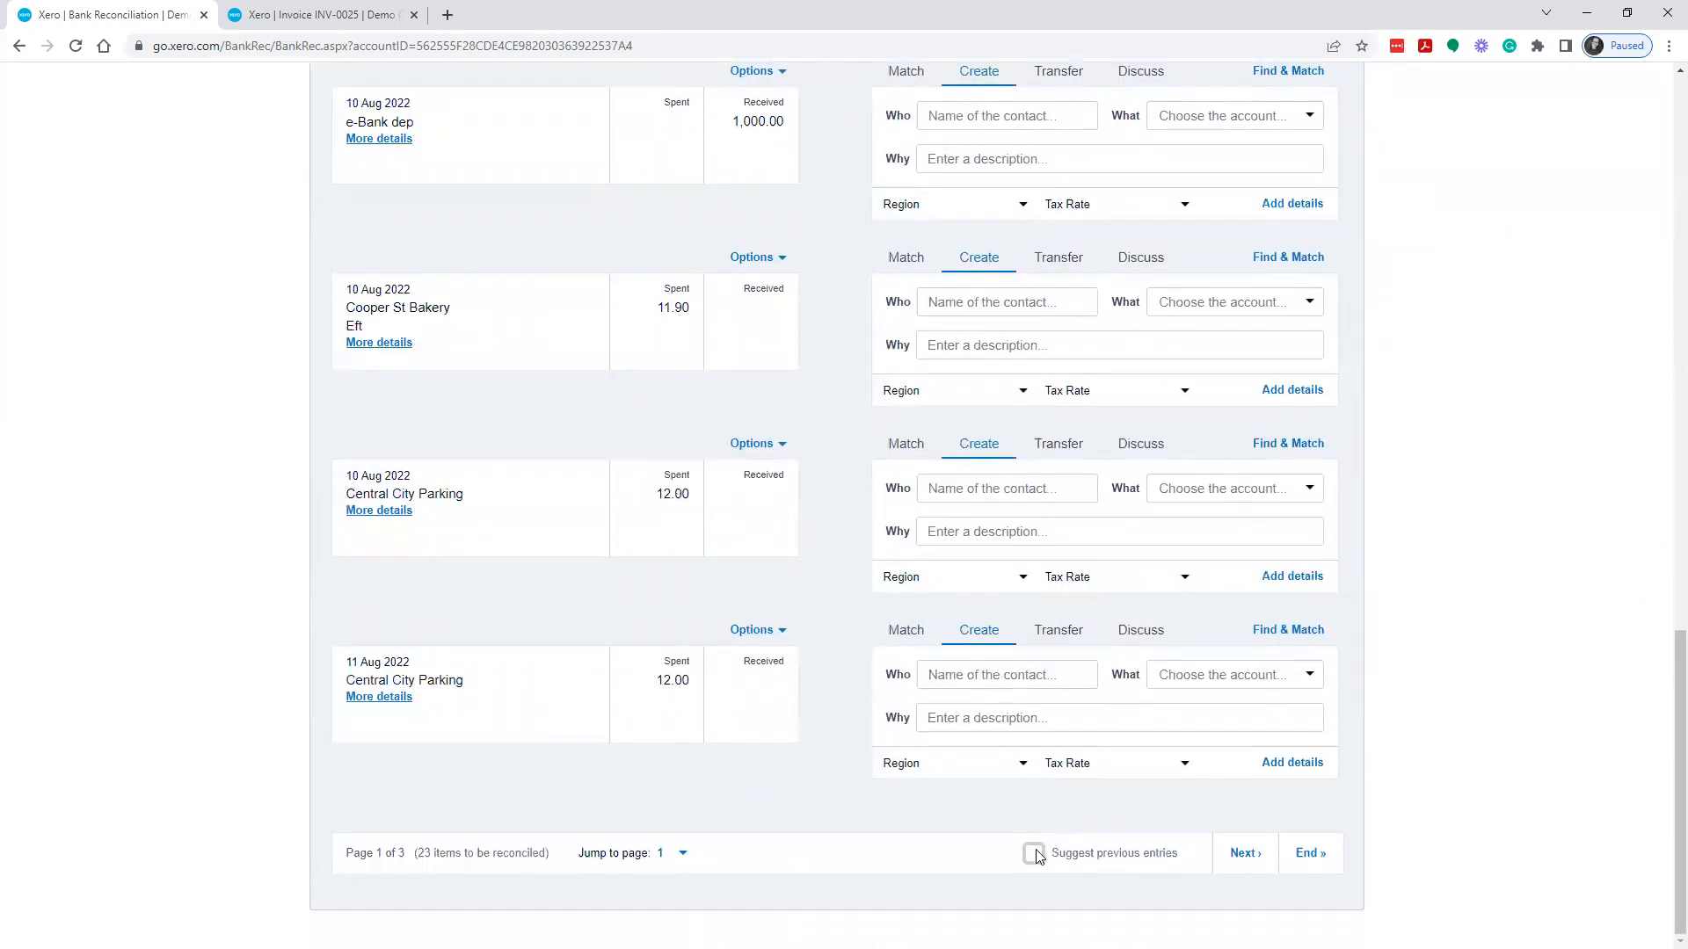
Step: Reconcile the Ridgeway Banking Corporation fee with the suggested Ridgeway Bank contact and 5025 - Bank fees coding
{"action": "scroll", "coordinate": [1363, 830], "scroll_direction": "up", "scroll_amount": 12}
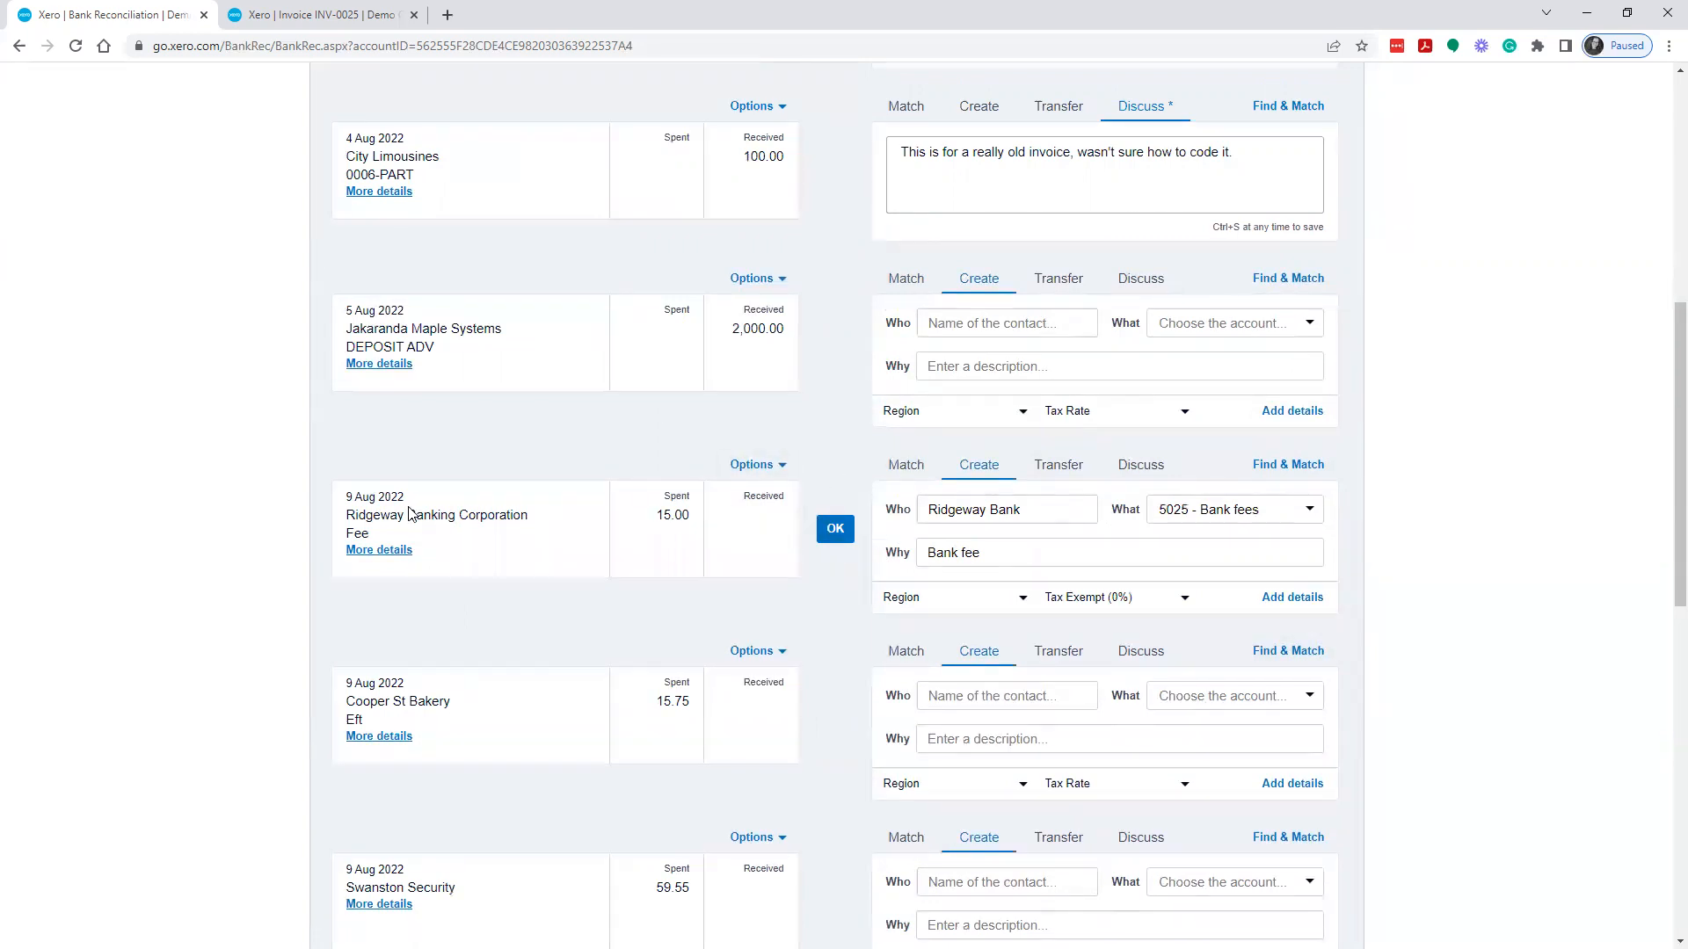
{"action": "left_click", "coordinate": [836, 528]}
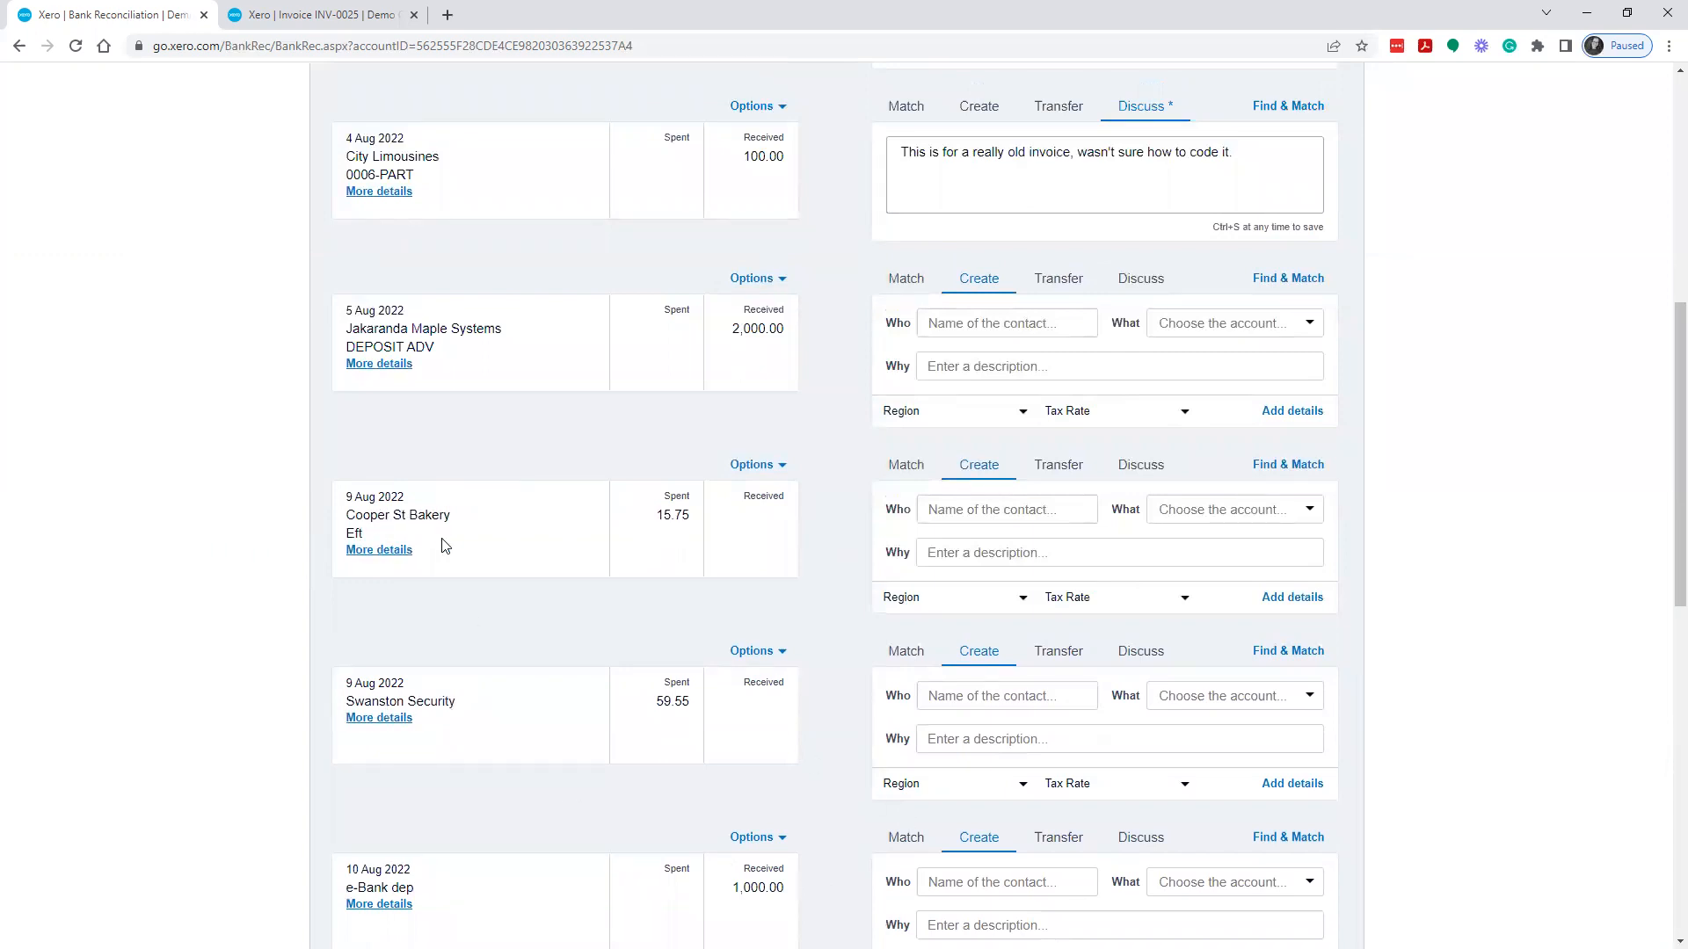
Step: Start a spend money bank rule from the 9 Aug Cooper St Bakery statement line and create Cooper Street Bakery as its contact
{"action": "scroll", "coordinate": [442, 546], "scroll_direction": "down", "scroll_amount": 8}
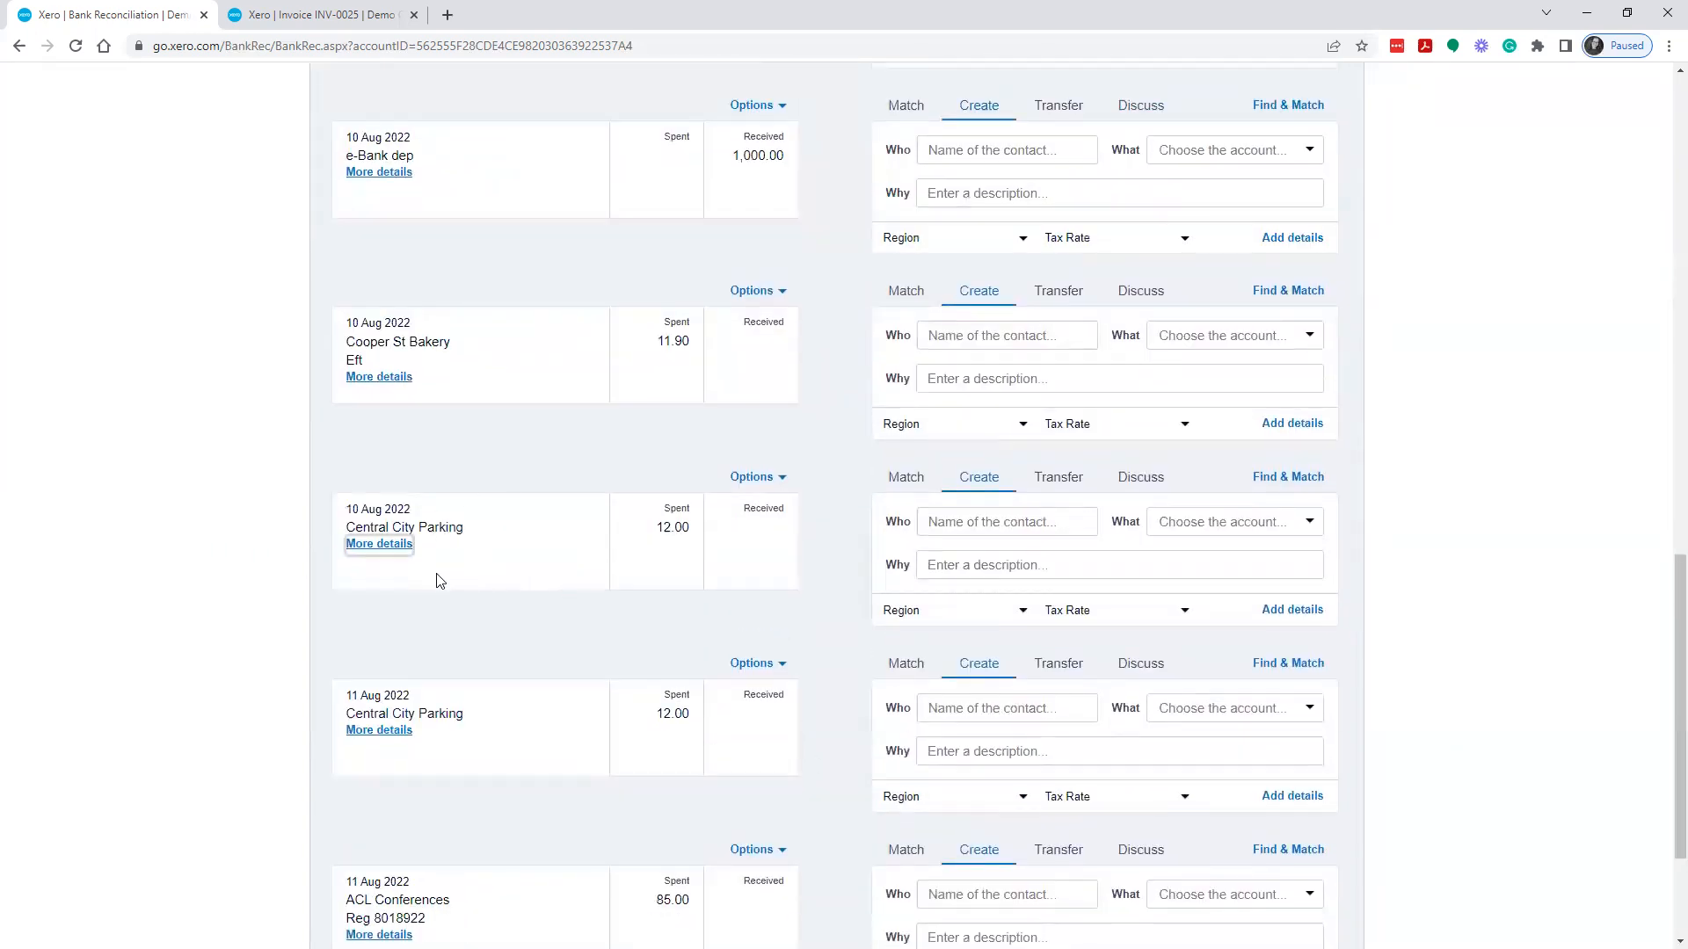
{"action": "scroll", "coordinate": [930, 531], "scroll_direction": "up", "scroll_amount": 7}
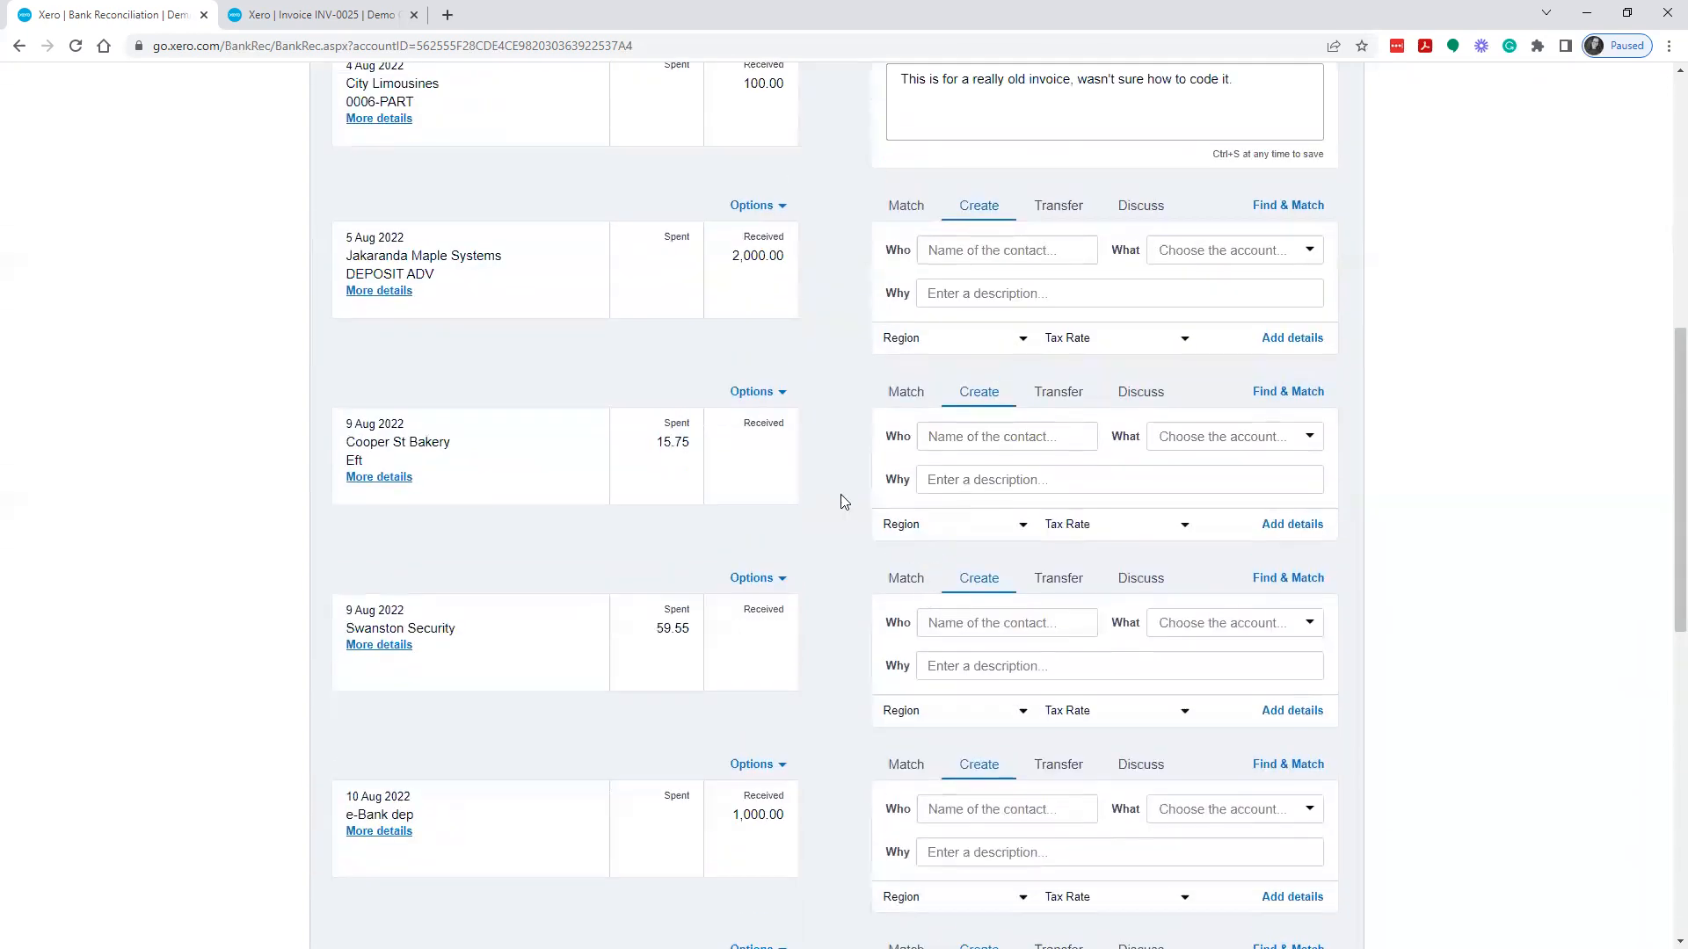
{"action": "left_click", "coordinate": [777, 393]}
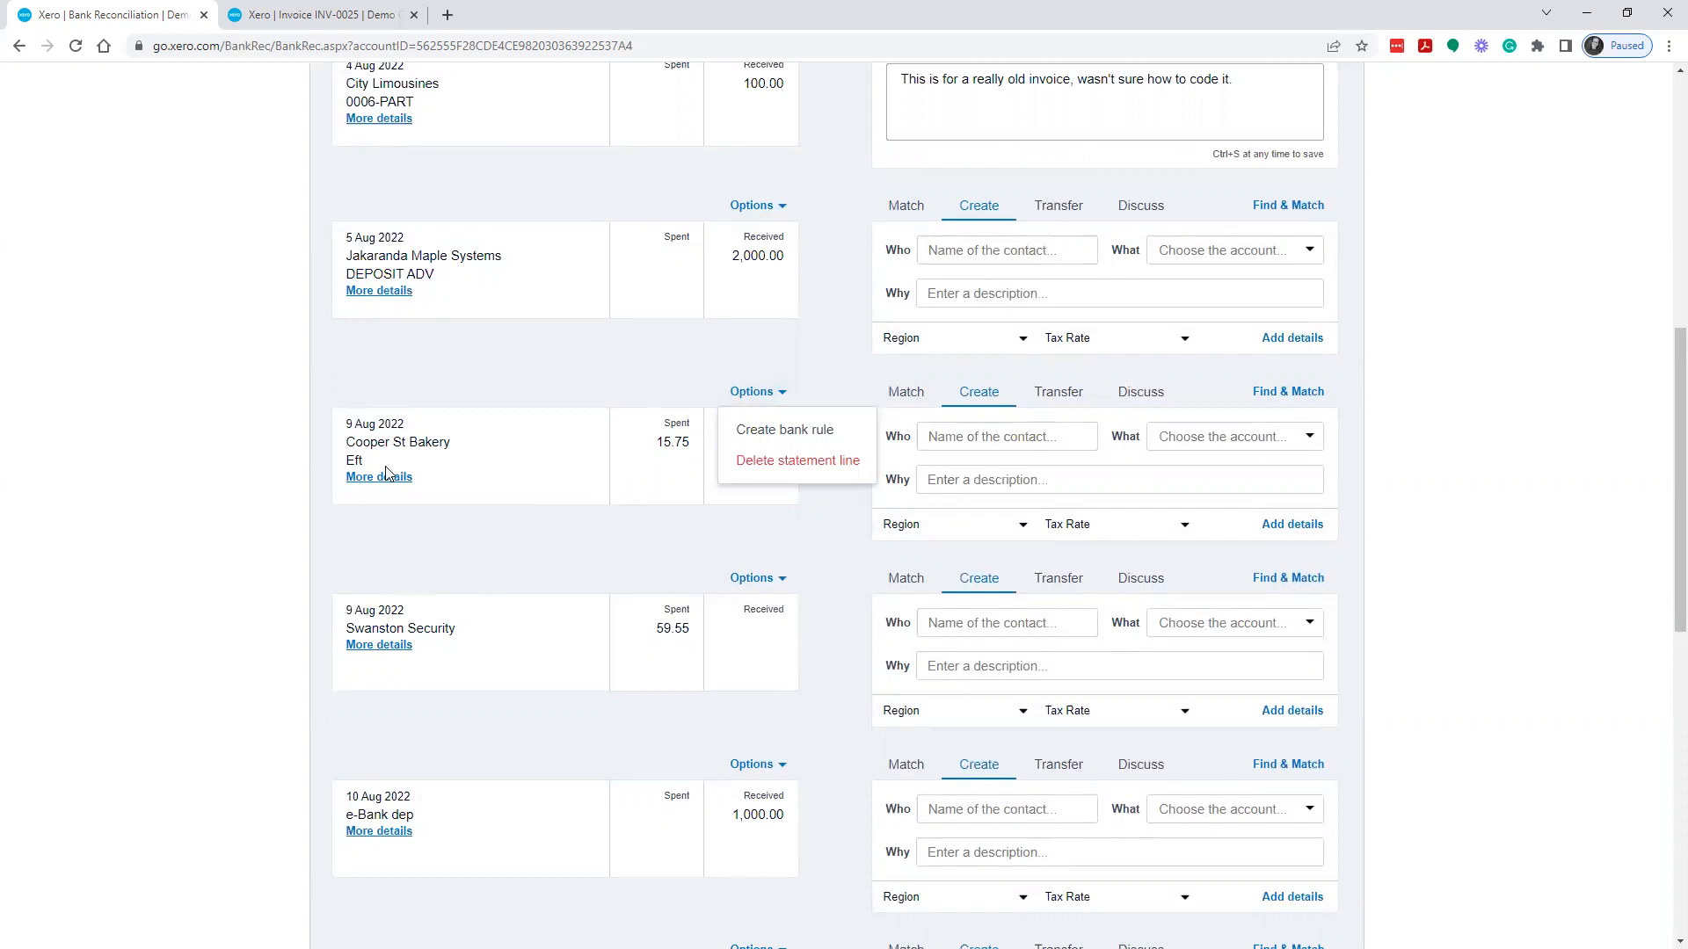
{"action": "left_click", "coordinate": [821, 436]}
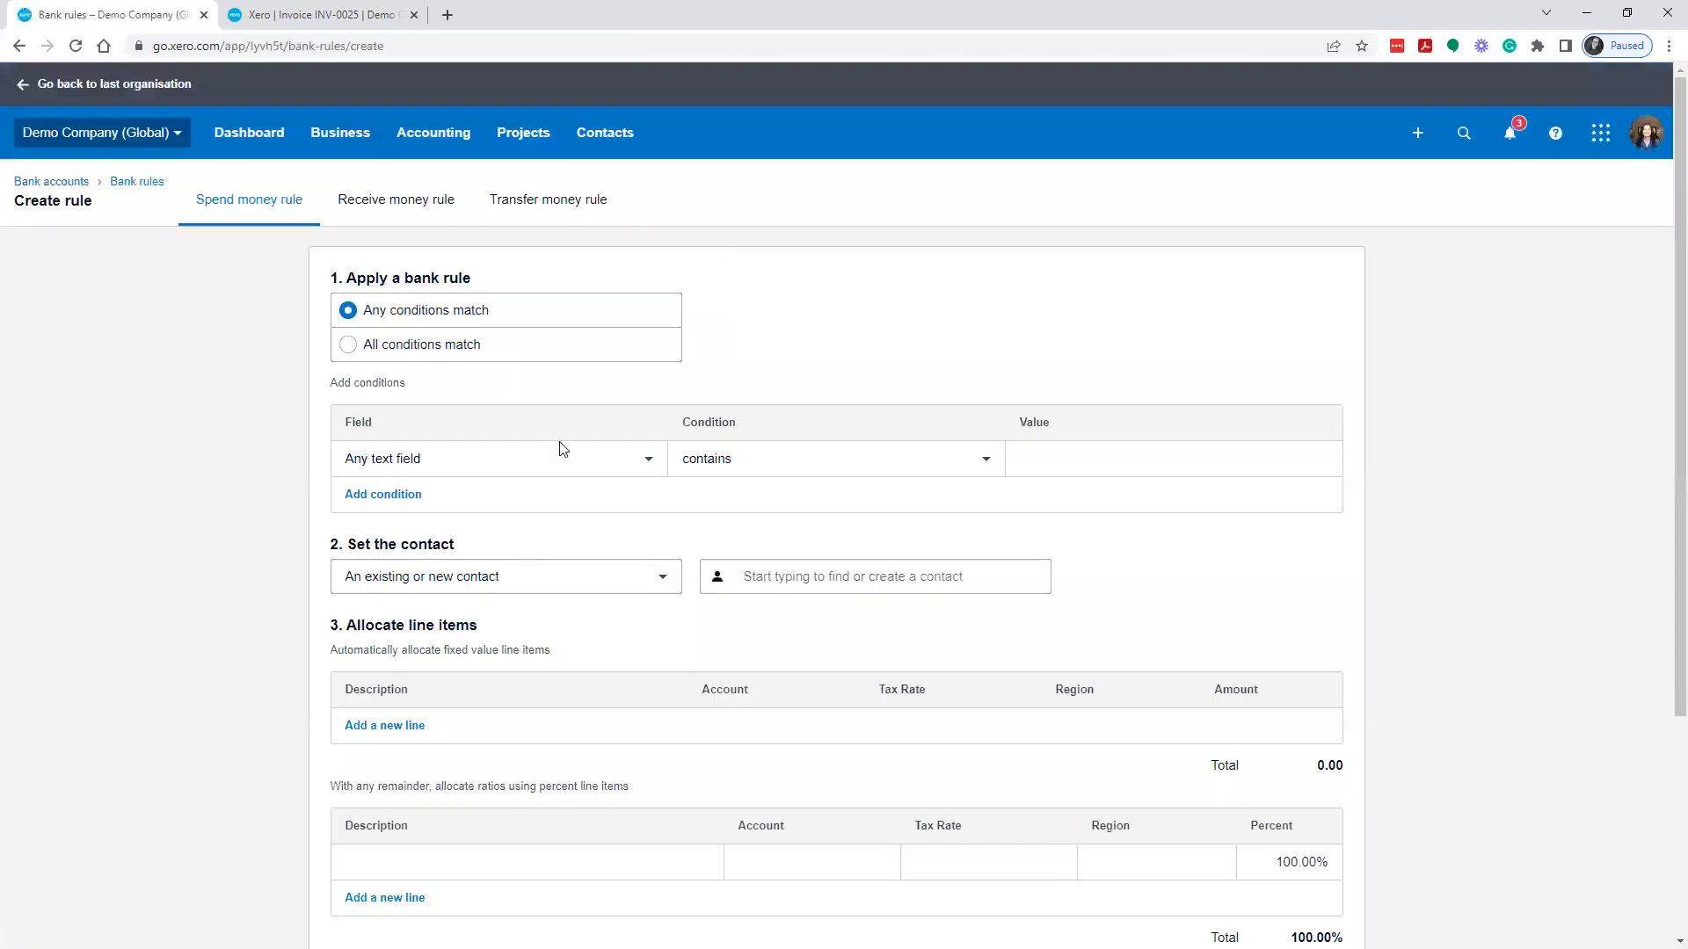
{"action": "scroll", "coordinate": [668, 538], "scroll_direction": "down", "scroll_amount": 2}
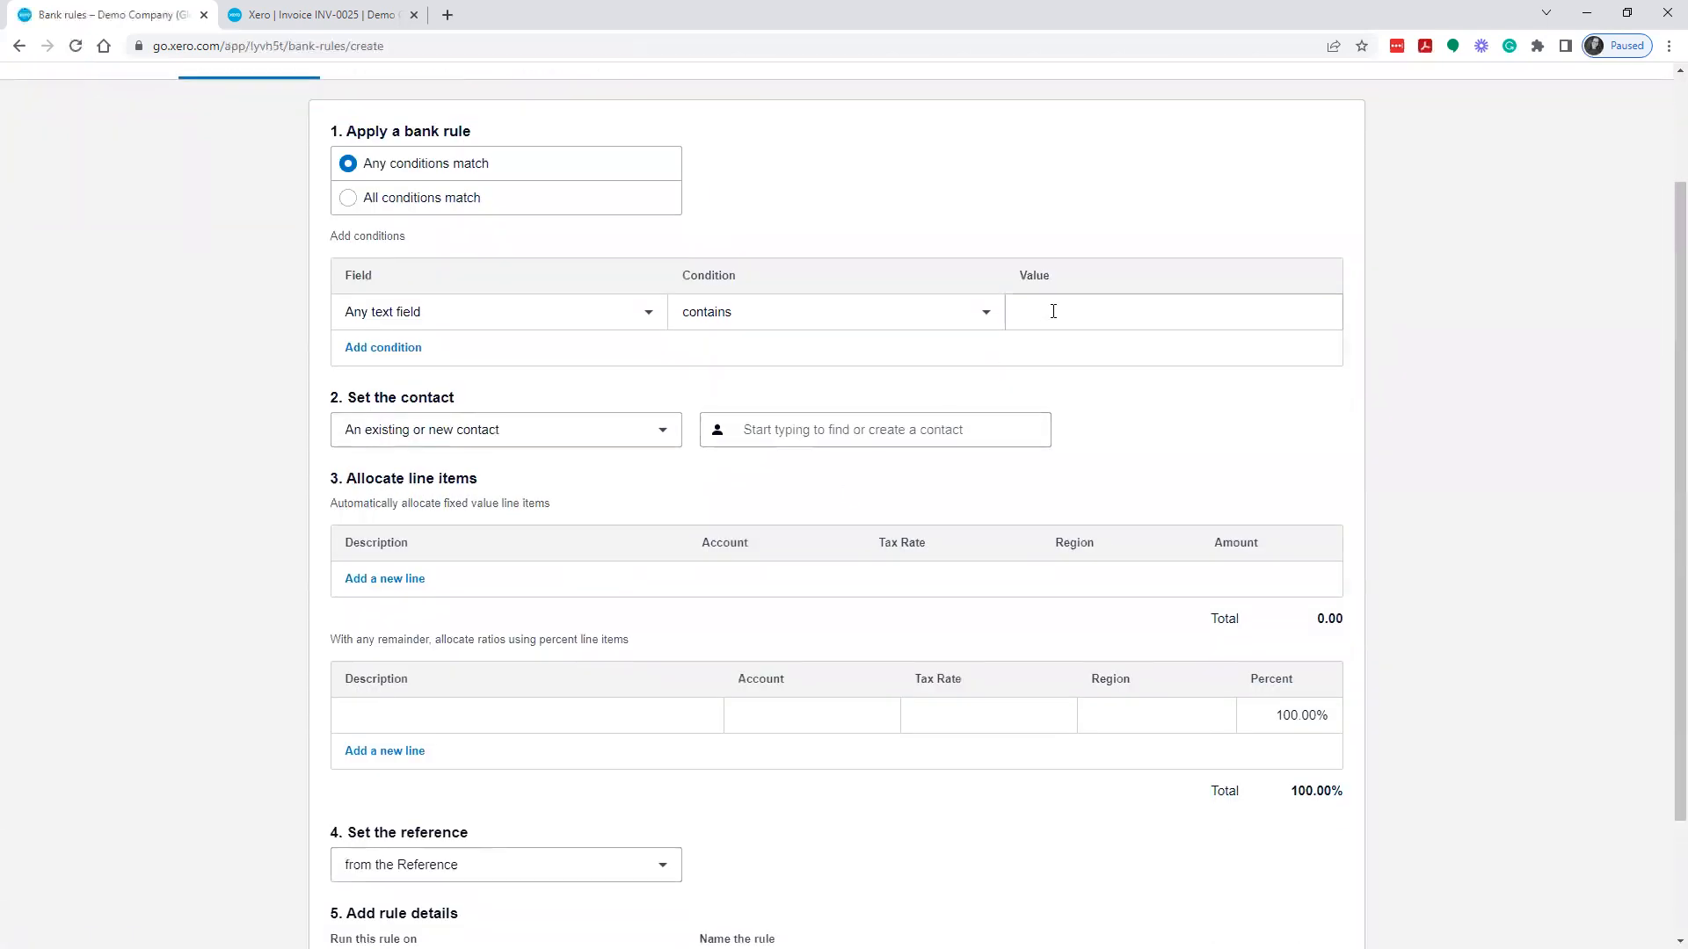
{"action": "left_click", "coordinate": [788, 427]}
{"action": "type", "text": "Cooper"}
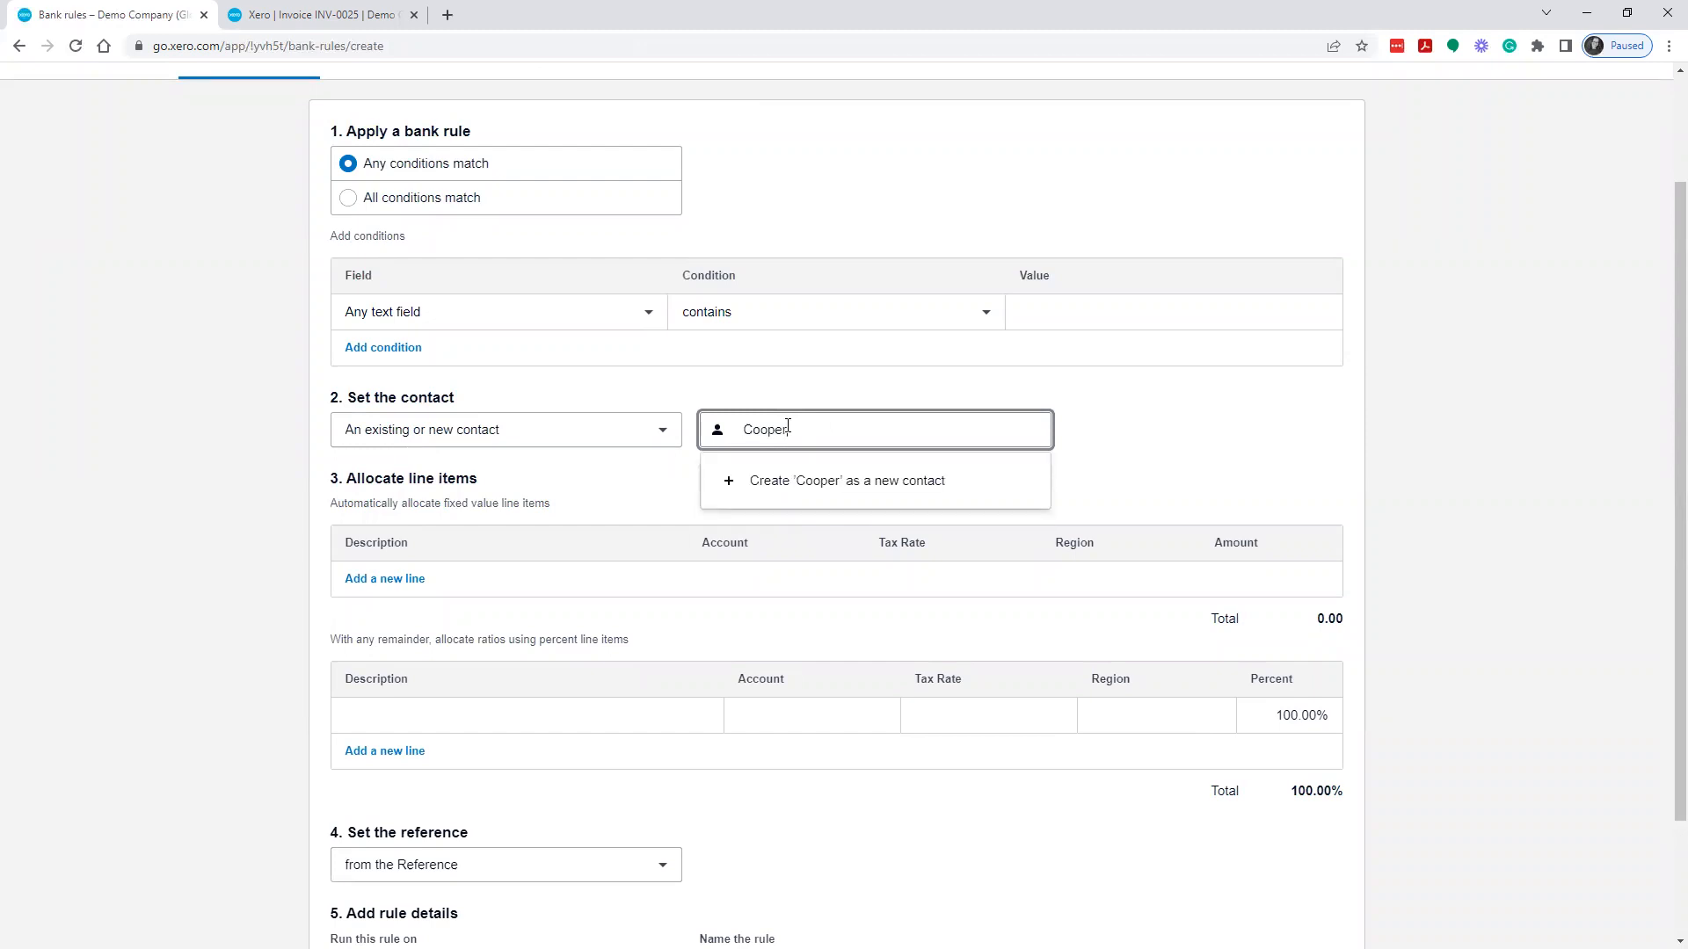
{"action": "type", "text": " Street Bakery"}
{"action": "left_click", "coordinate": [914, 481]}
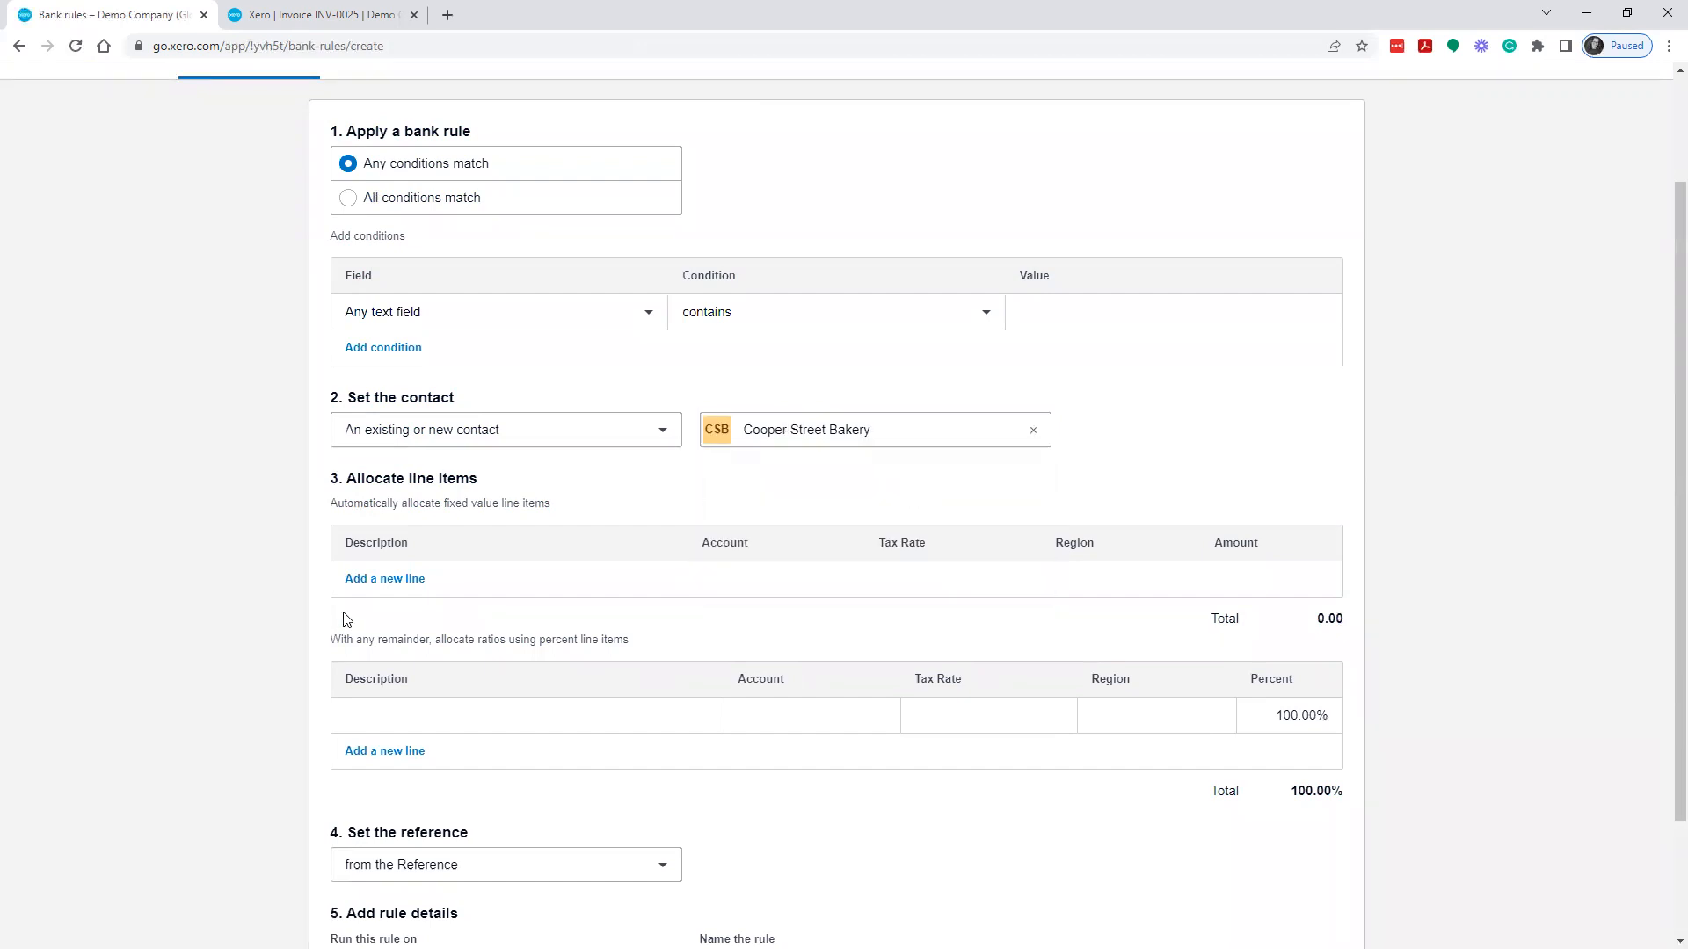
Step: Describe the rule's percent line item as Meals, code it to the 5055 meals account and try to save the rule
{"action": "scroll", "coordinate": [532, 716], "scroll_direction": "down", "scroll_amount": 2}
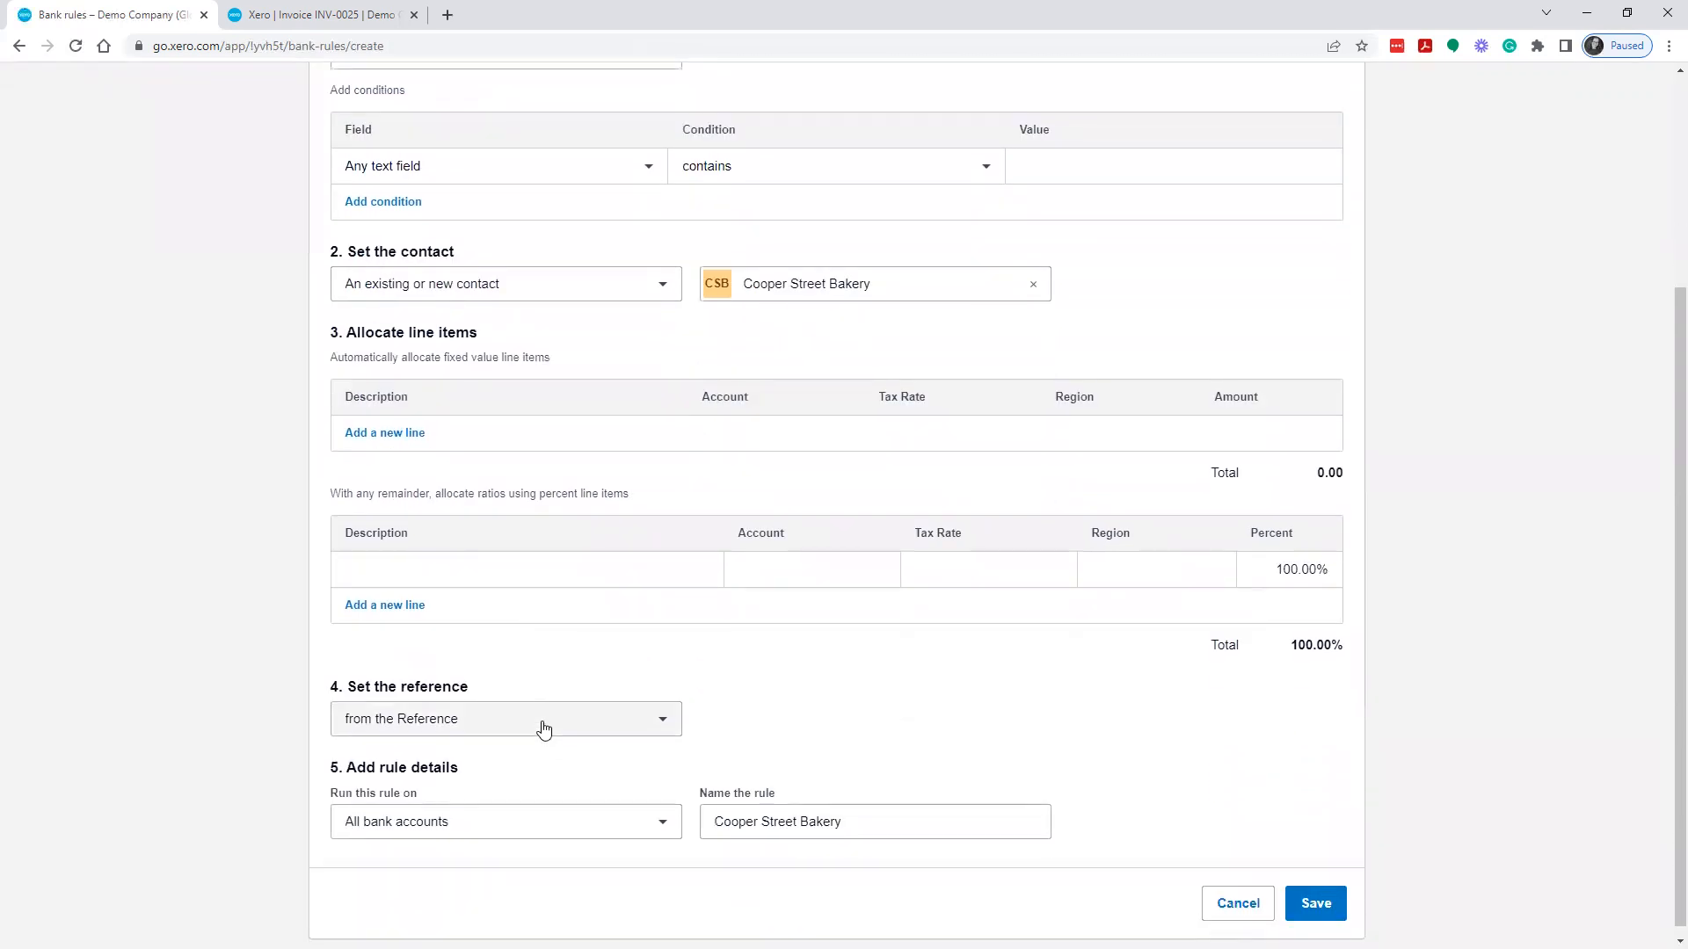
{"action": "left_click", "coordinate": [433, 567]}
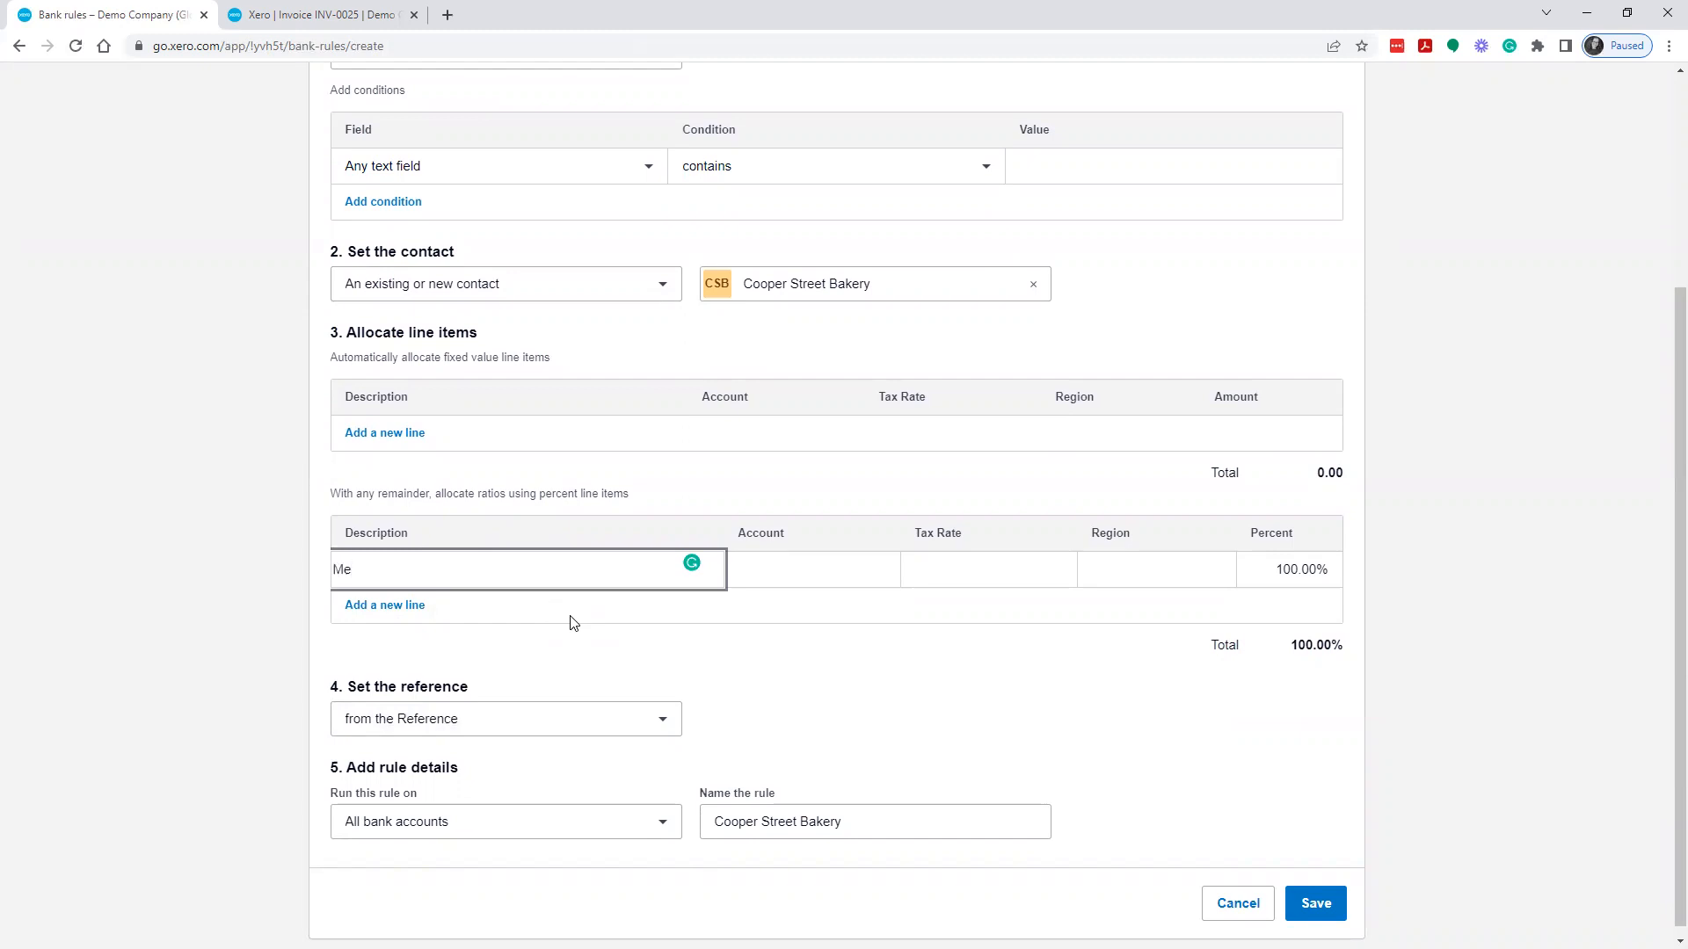
{"action": "type", "text": "s"}
{"action": "key", "text": "Tab"}
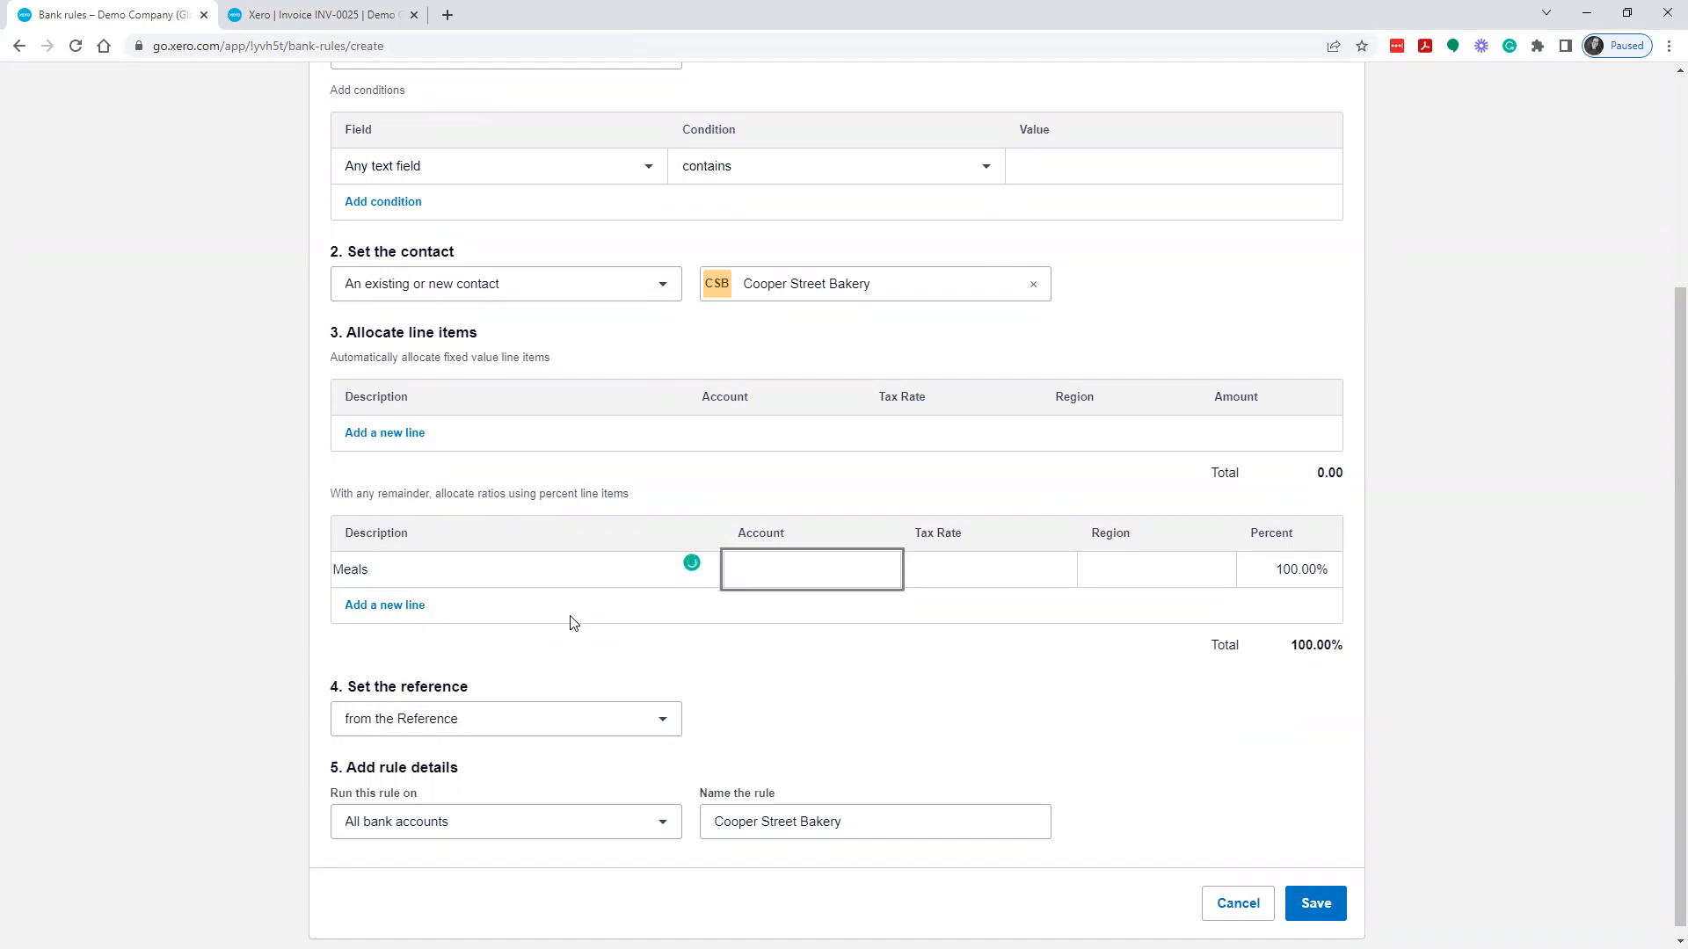
{"action": "type", "text": "Meals"}
{"action": "left_click", "coordinate": [778, 643]}
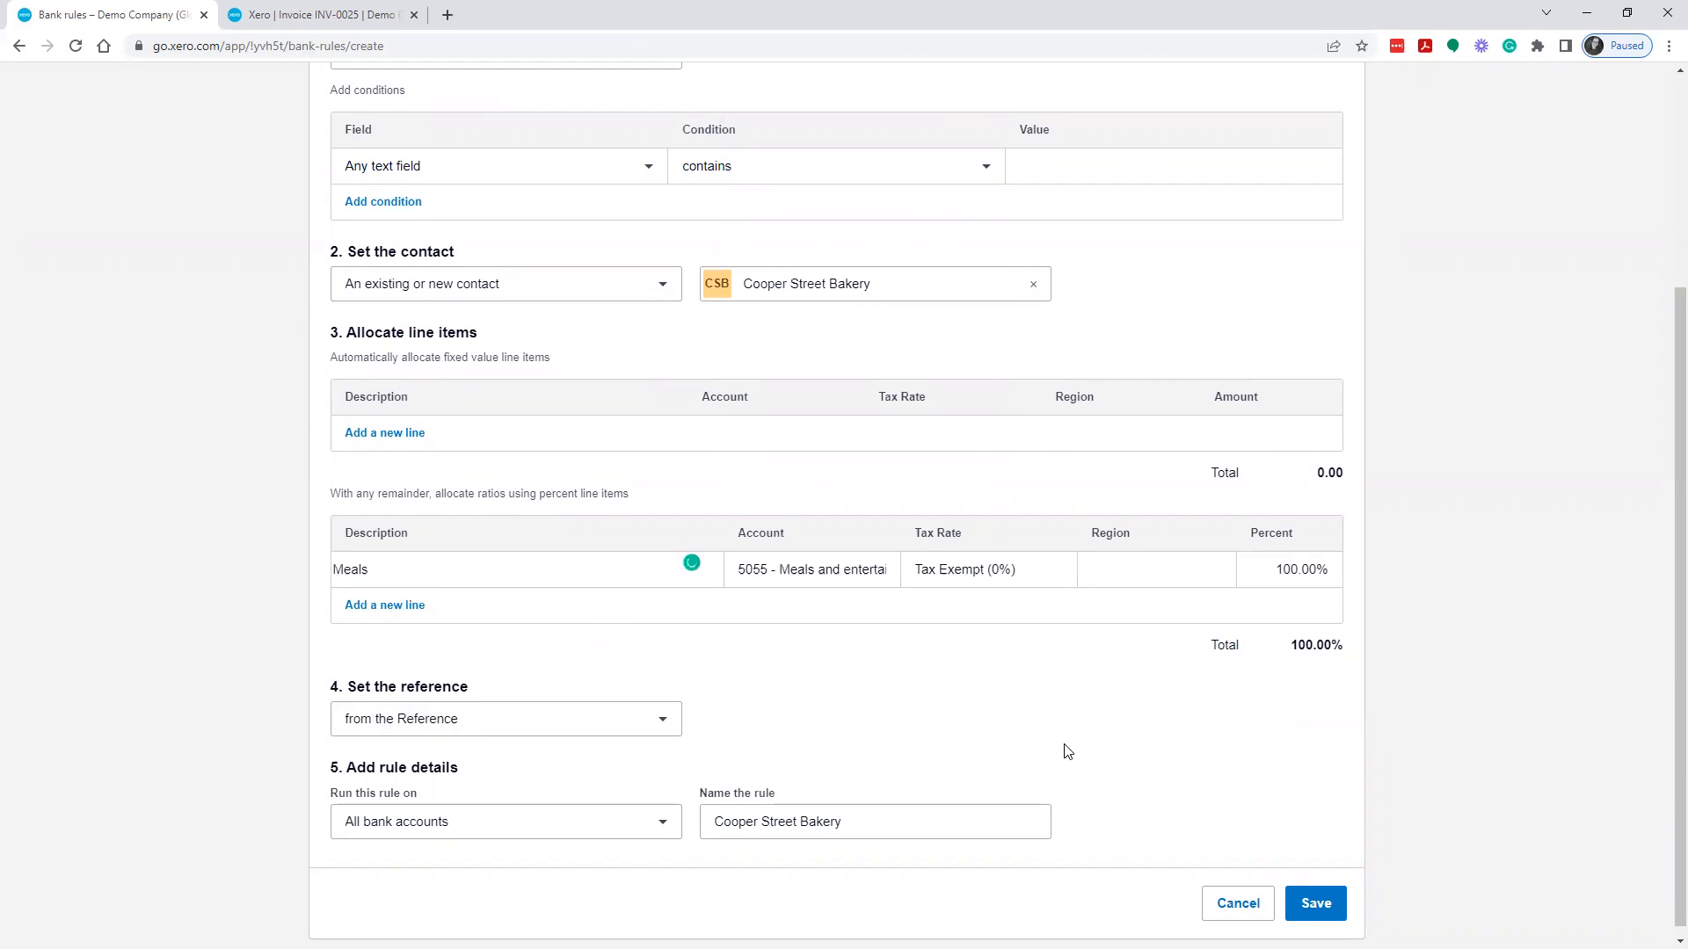
{"action": "scroll", "coordinate": [887, 808], "scroll_direction": "down", "scroll_amount": 1}
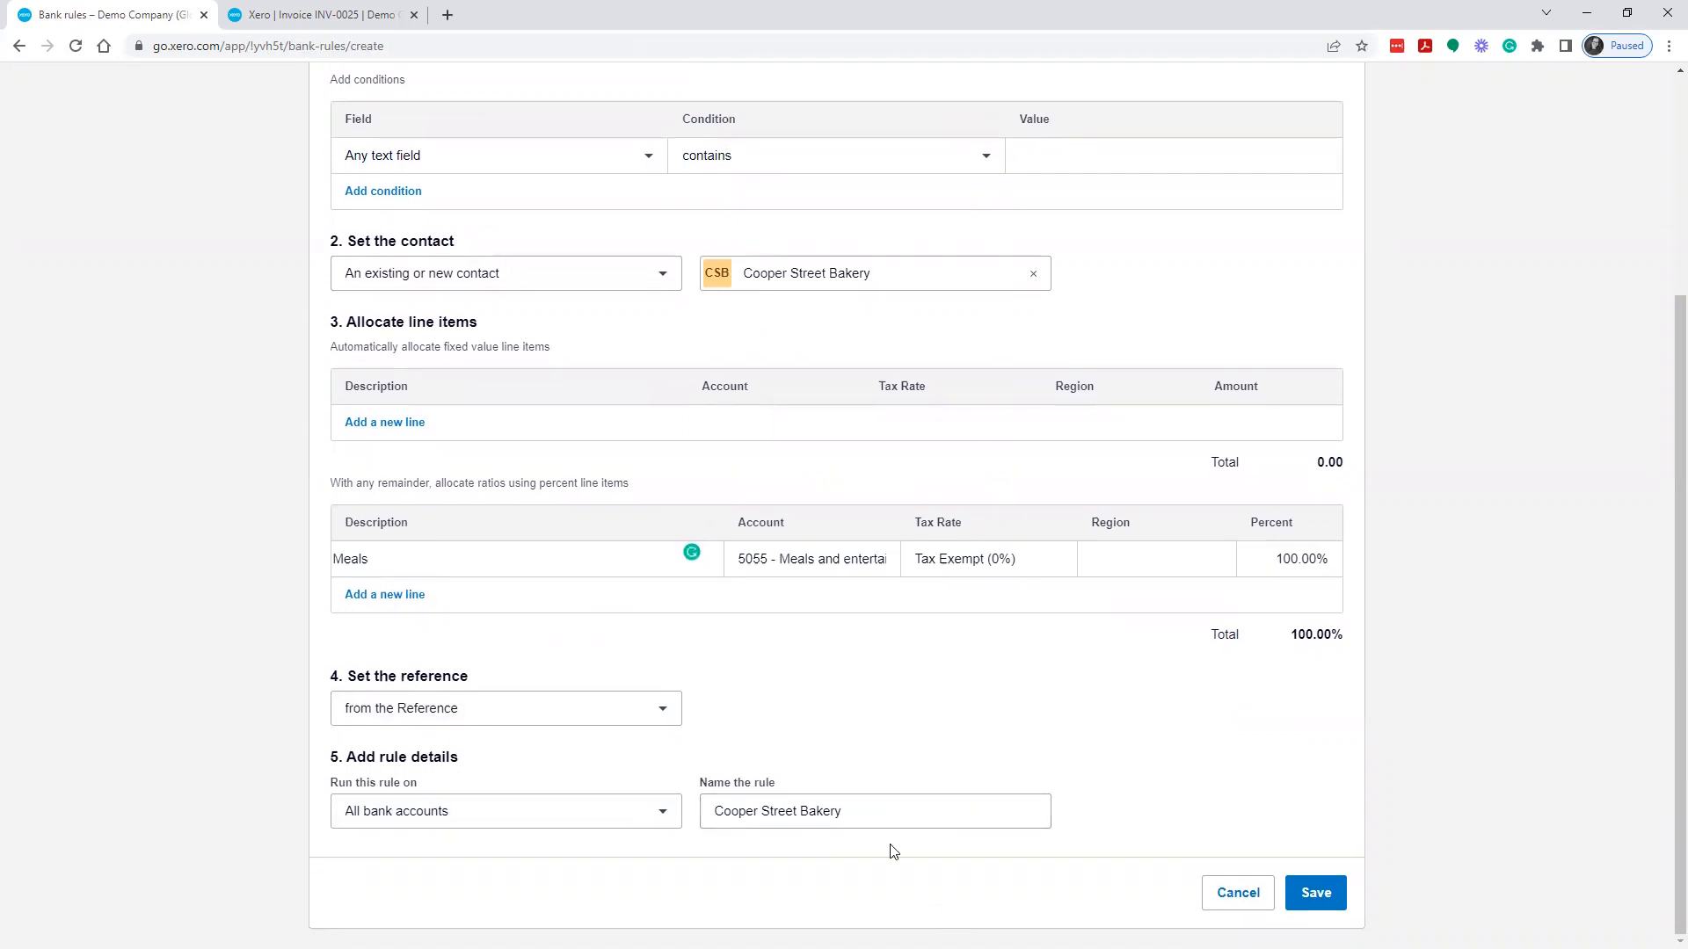
{"action": "left_click", "coordinate": [1322, 901]}
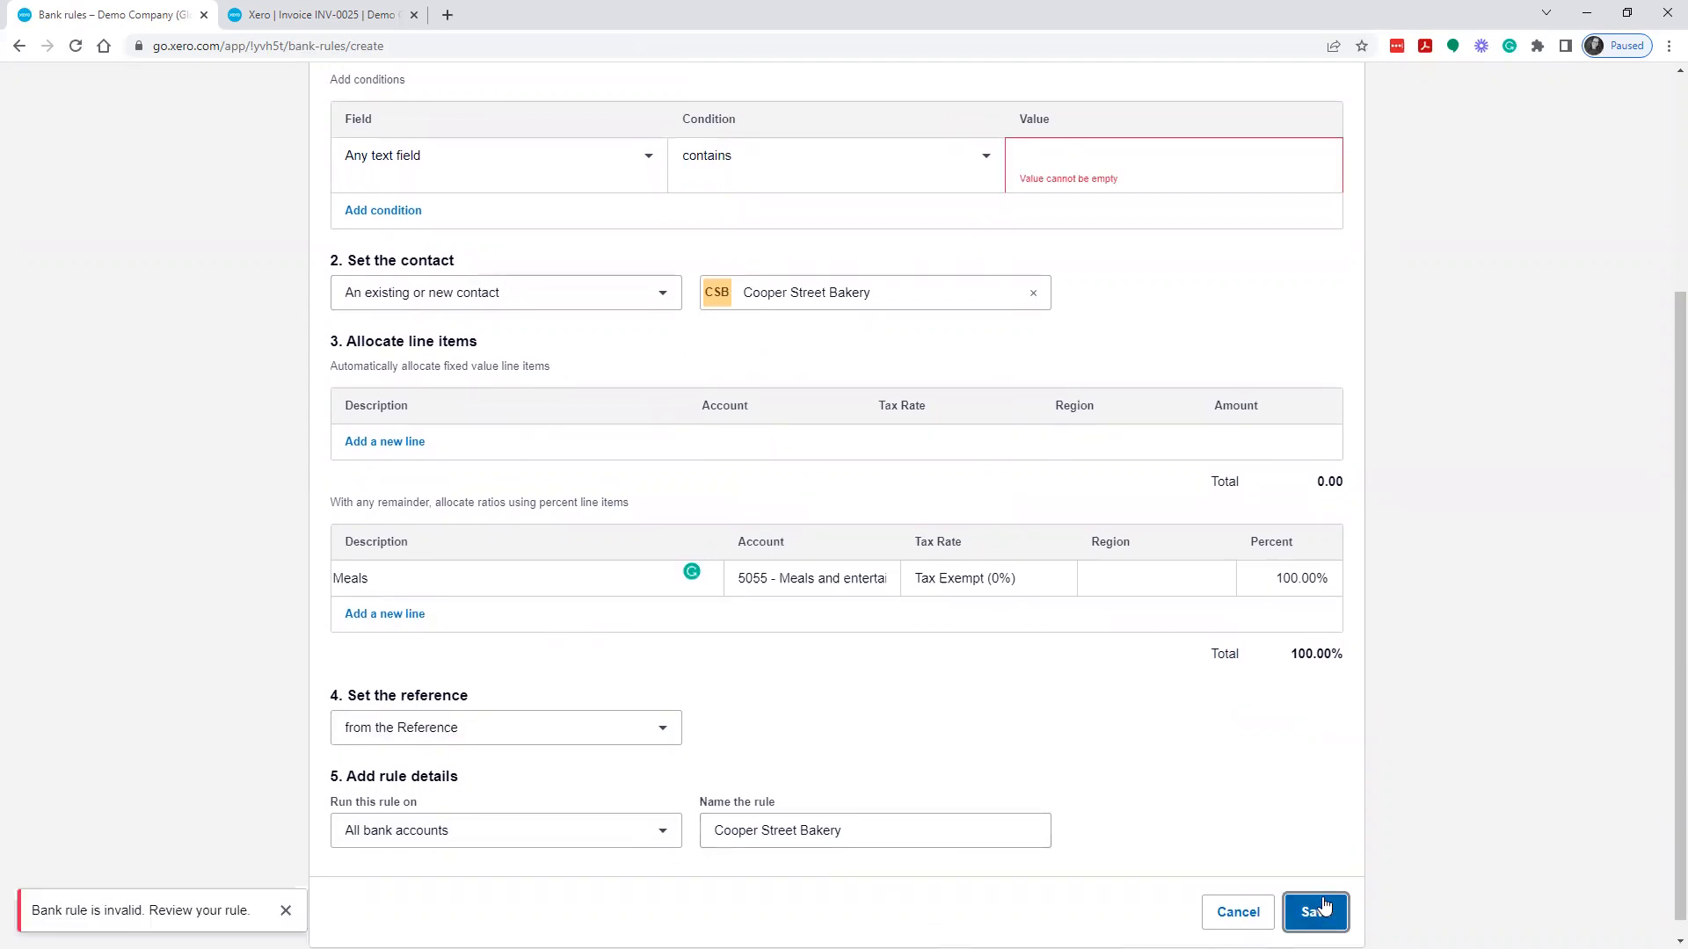
Step: Set the rule's condition to any text field containing Cooper and save the bank rule
{"action": "scroll", "coordinate": [703, 281], "scroll_direction": "up", "scroll_amount": 4}
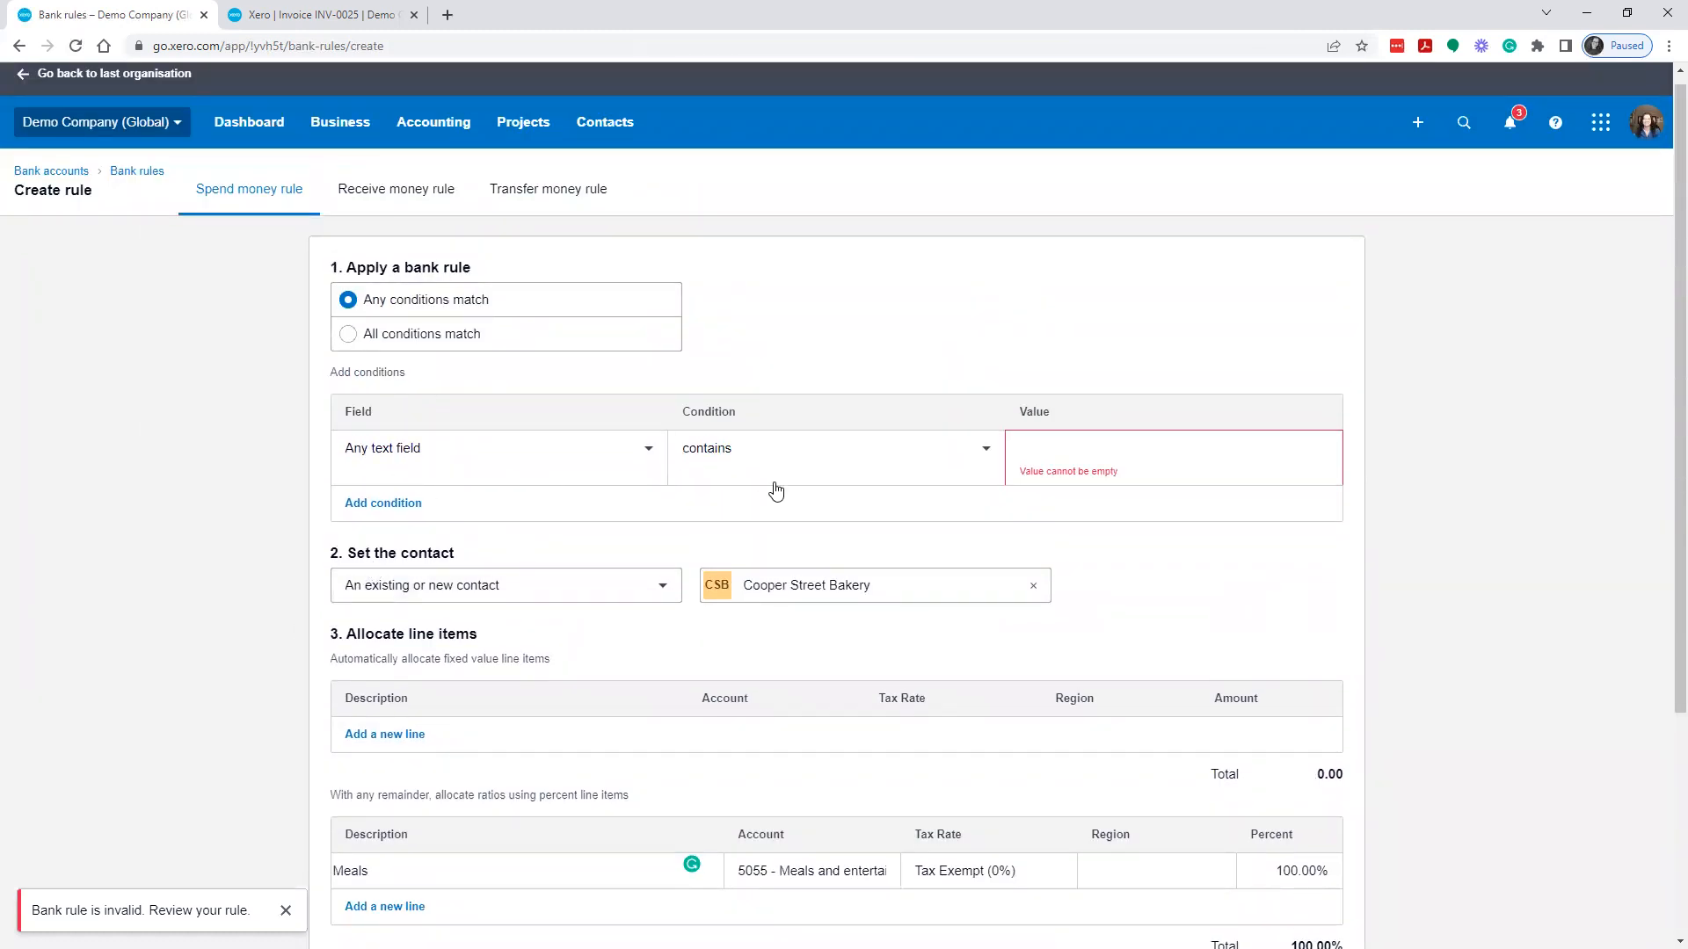
{"action": "left_click", "coordinate": [1092, 445]}
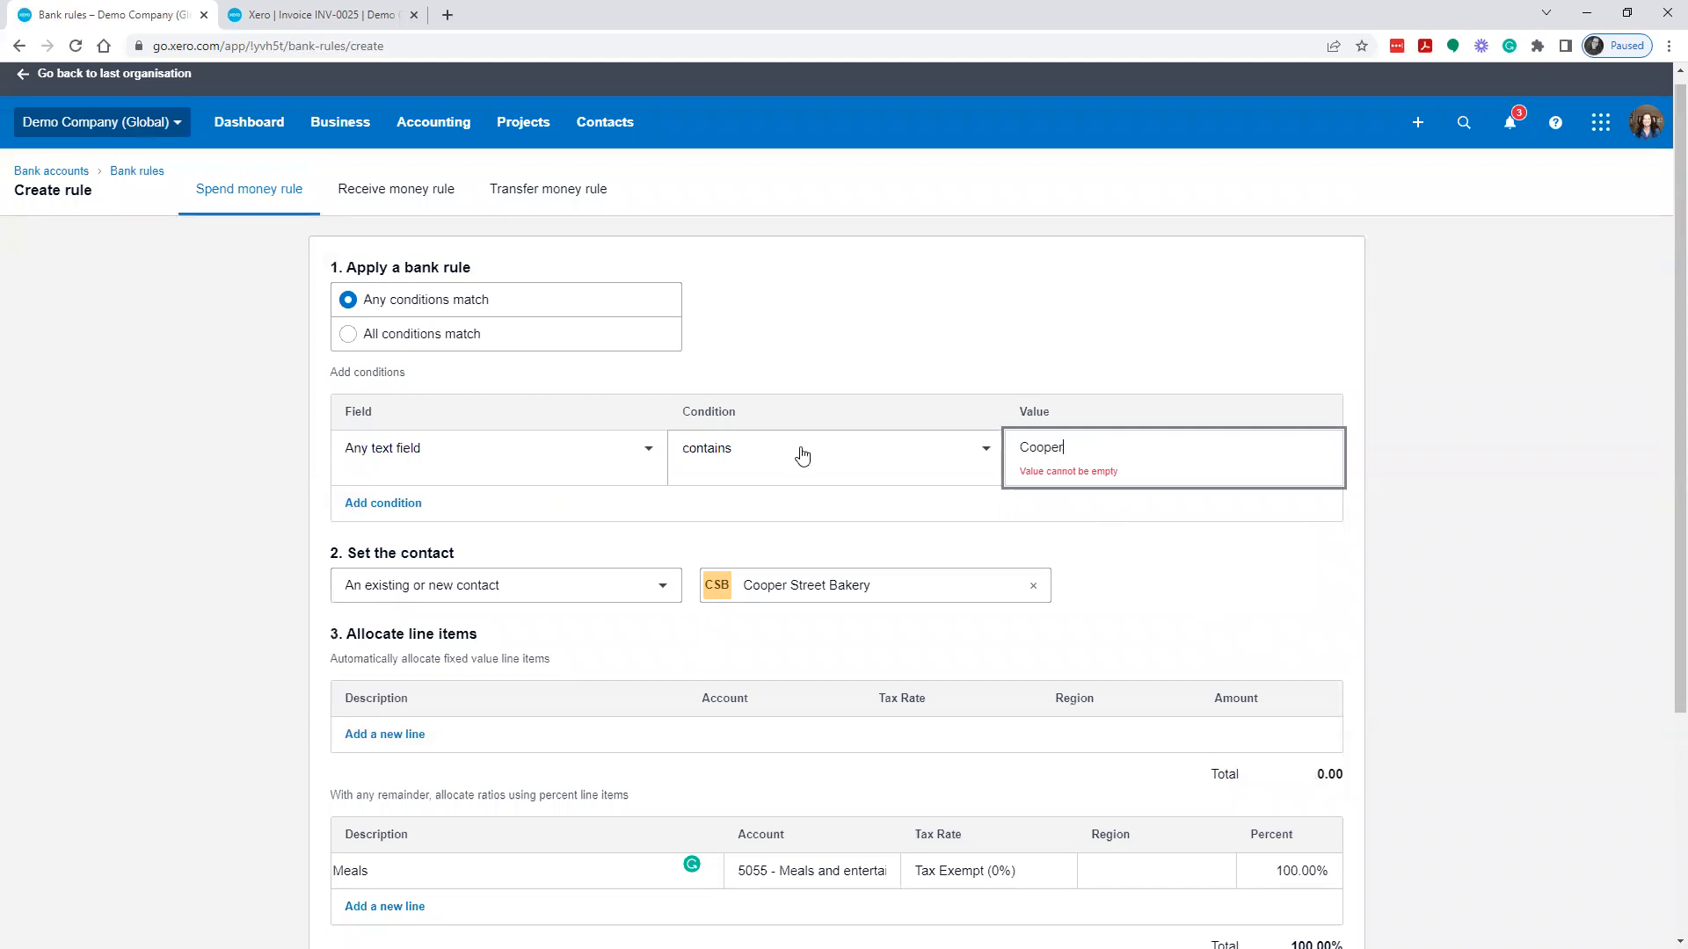
{"action": "left_click", "coordinate": [460, 451]}
{"action": "left_click", "coordinate": [1043, 357]}
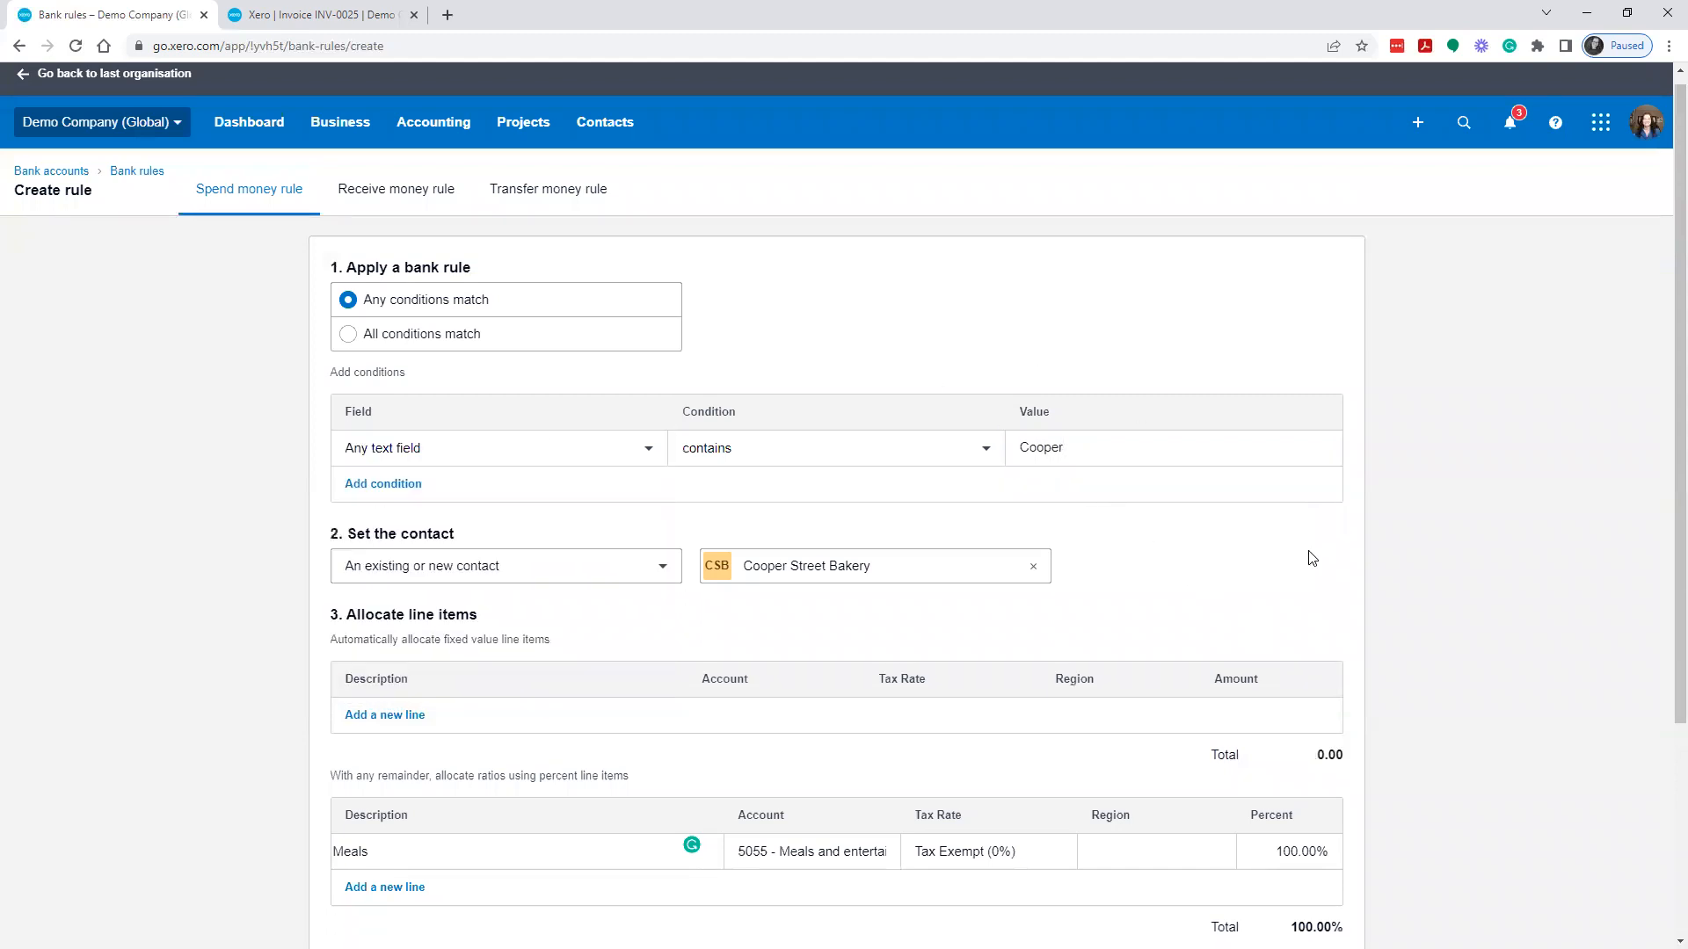
{"action": "scroll", "coordinate": [1310, 559], "scroll_direction": "down", "scroll_amount": 1}
{"action": "left_click", "coordinate": [1105, 373]}
{"action": "double_click", "coordinate": [1106, 373]}
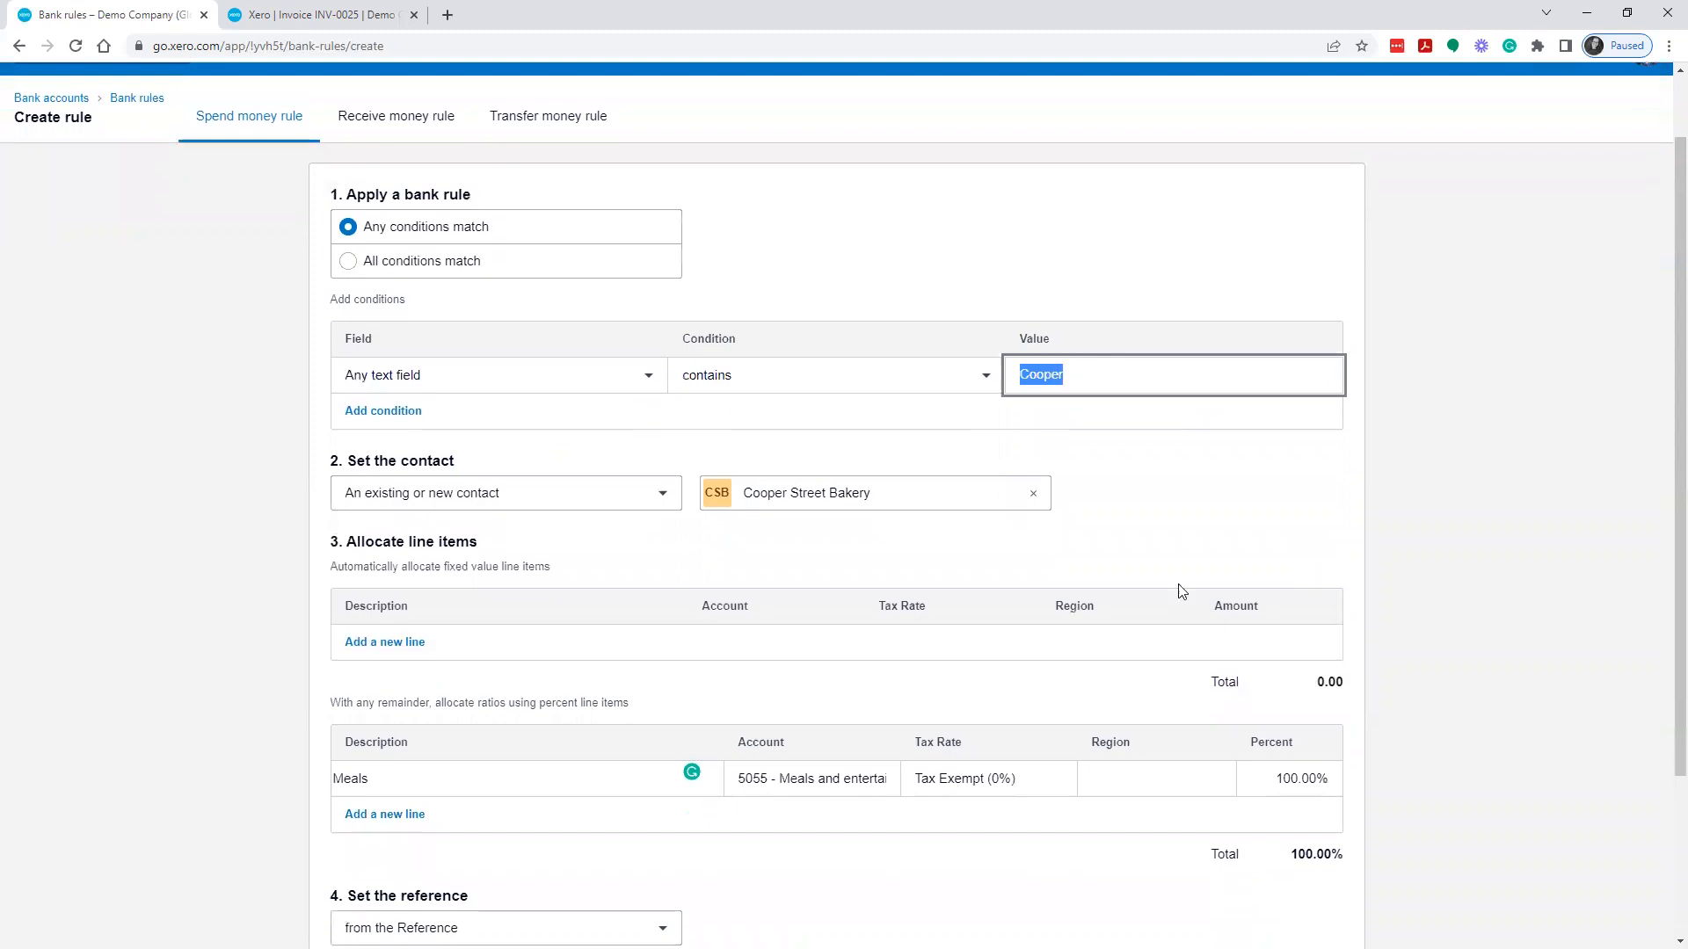
{"action": "scroll", "coordinate": [1209, 747], "scroll_direction": "down", "scroll_amount": 3}
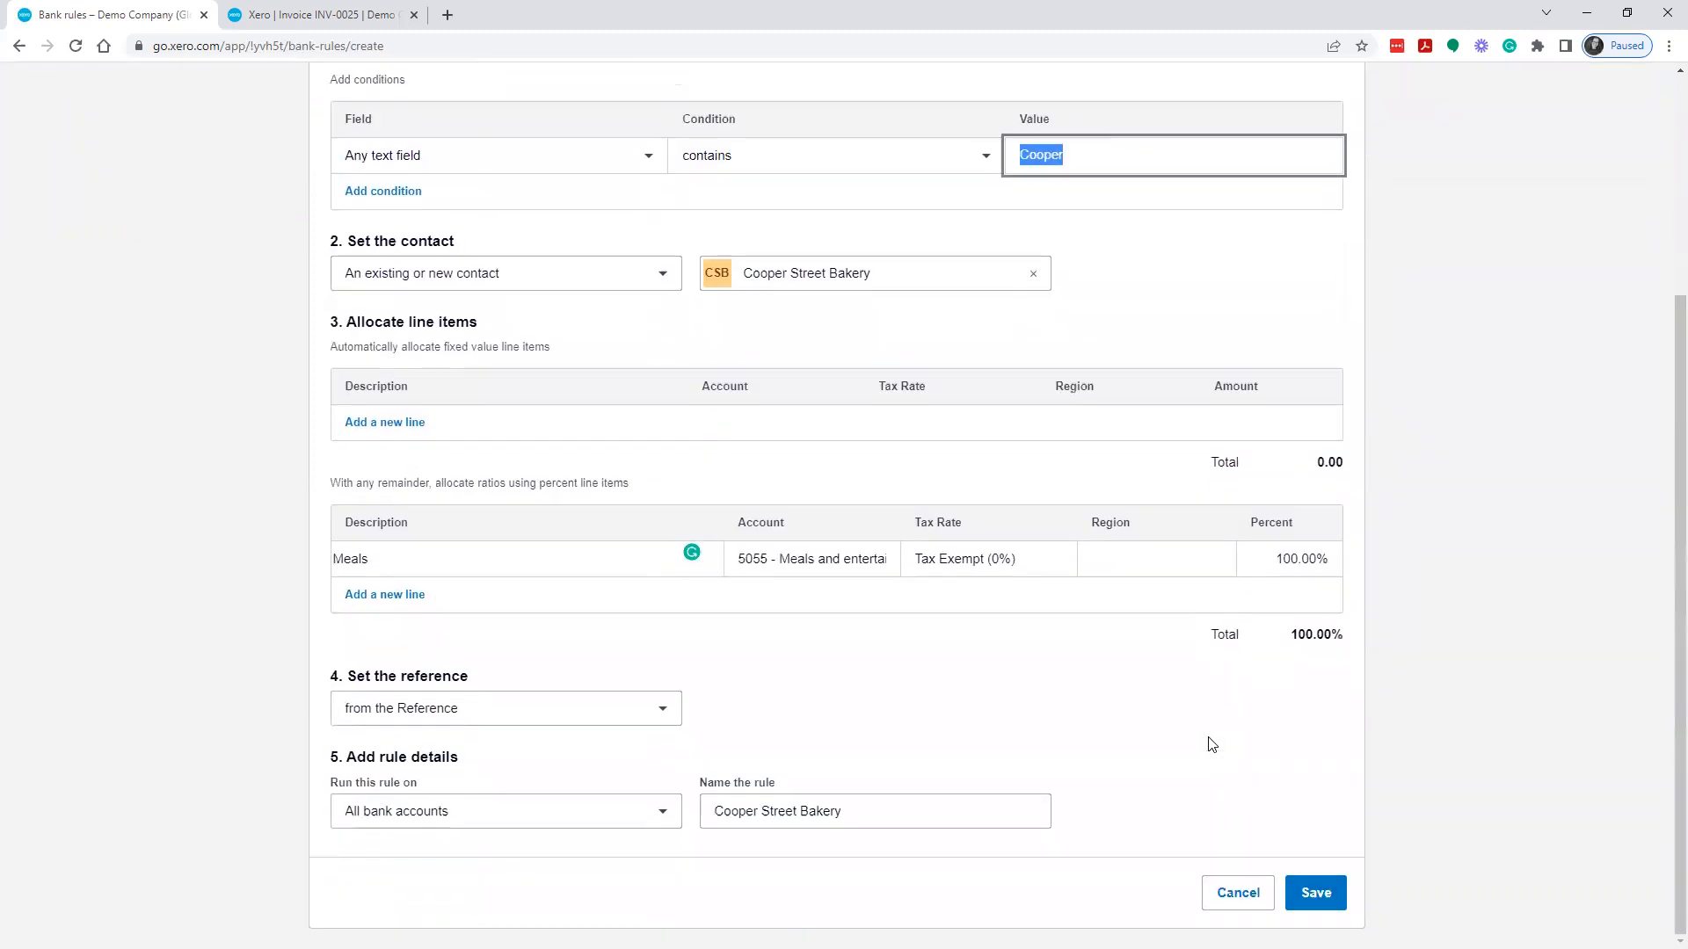
{"action": "left_click", "coordinate": [1323, 903]}
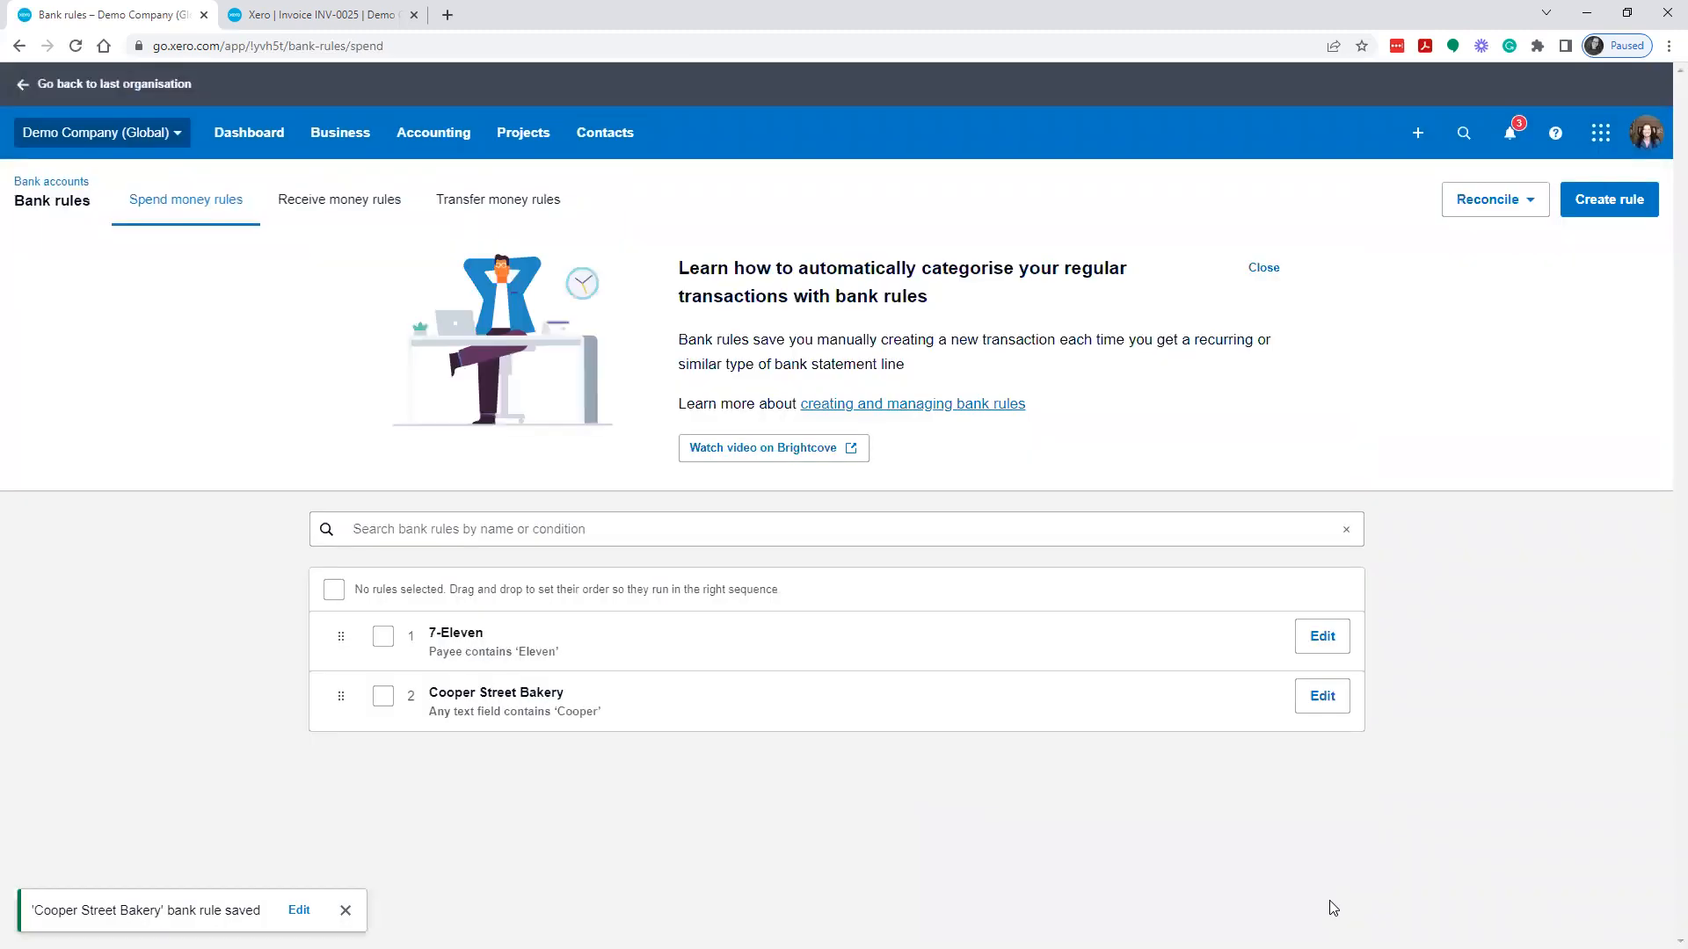
Step: Return to the Business Bank Account's reconciliation and reconcile the 15.75 and 11.90 Cooper St Bakery payments with the Cooper Street Bakery rule
{"action": "left_click", "coordinate": [251, 154]}
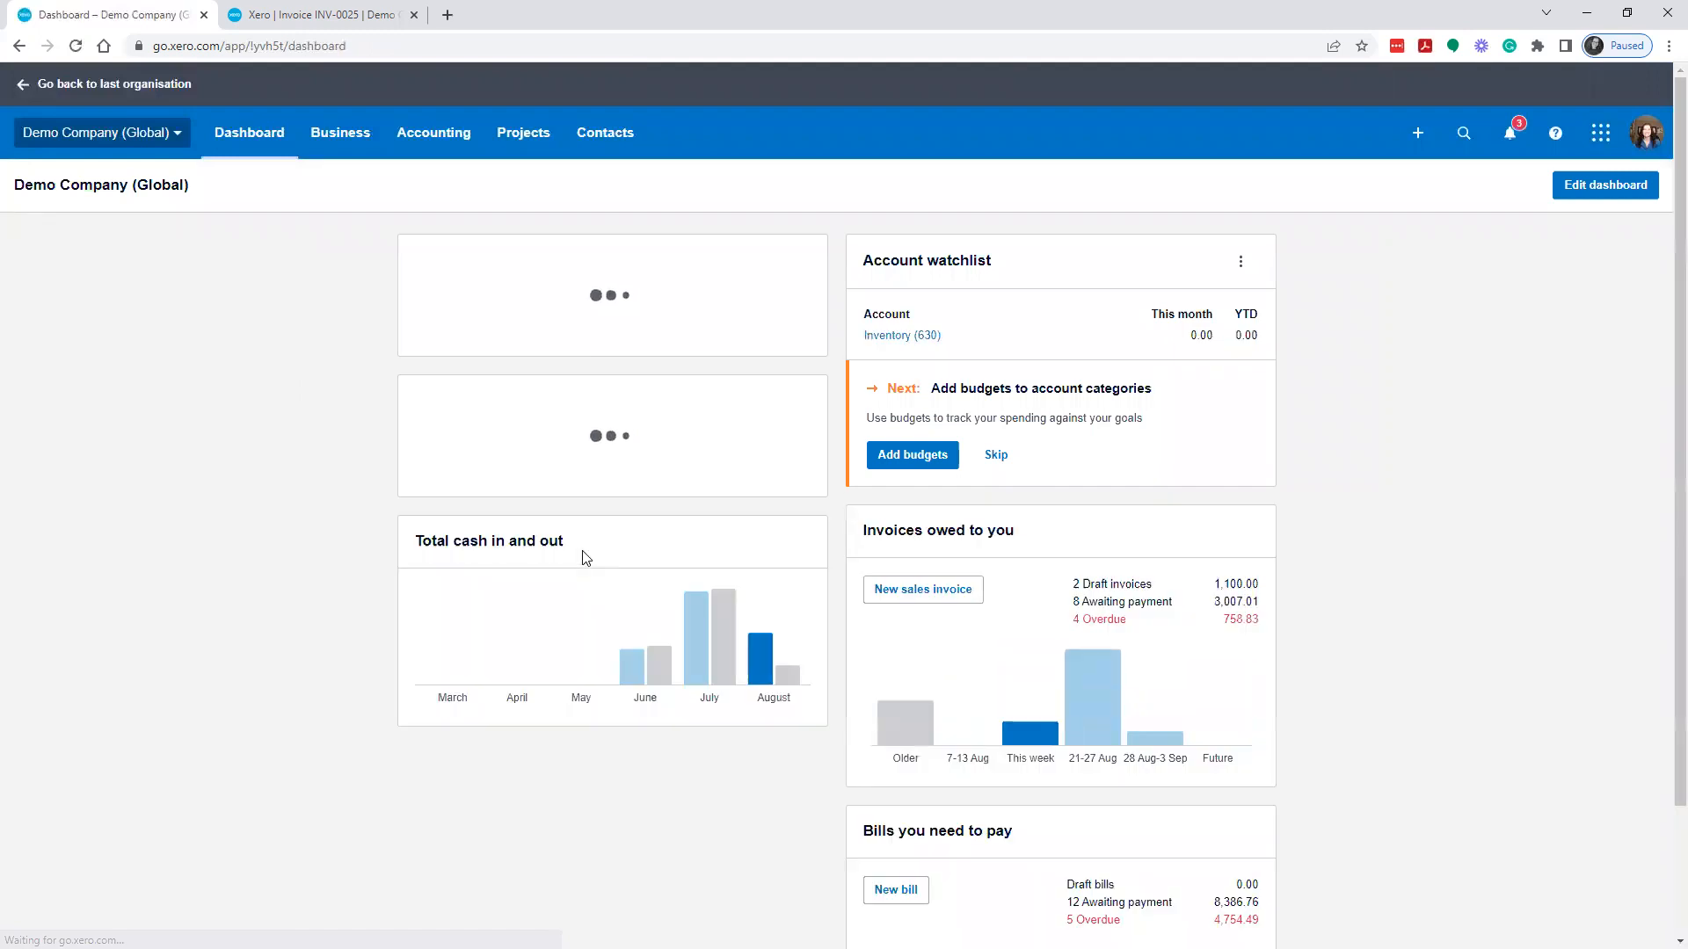
{"action": "left_click", "coordinate": [514, 347]}
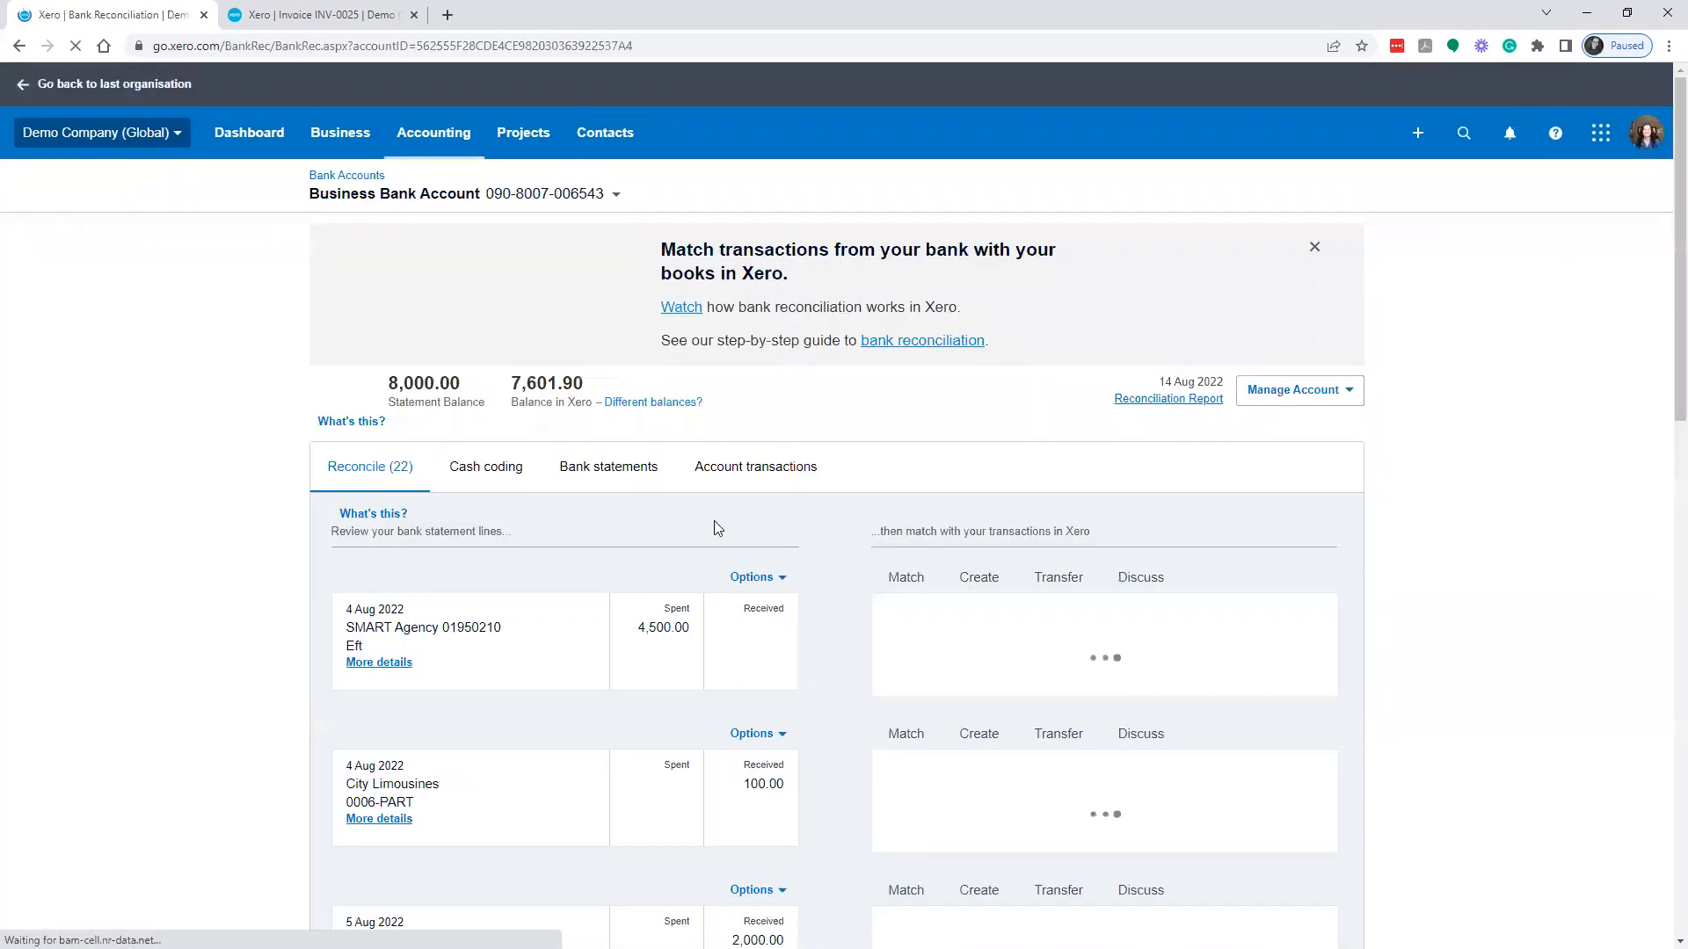
{"action": "scroll", "coordinate": [715, 526], "scroll_direction": "down", "scroll_amount": 6}
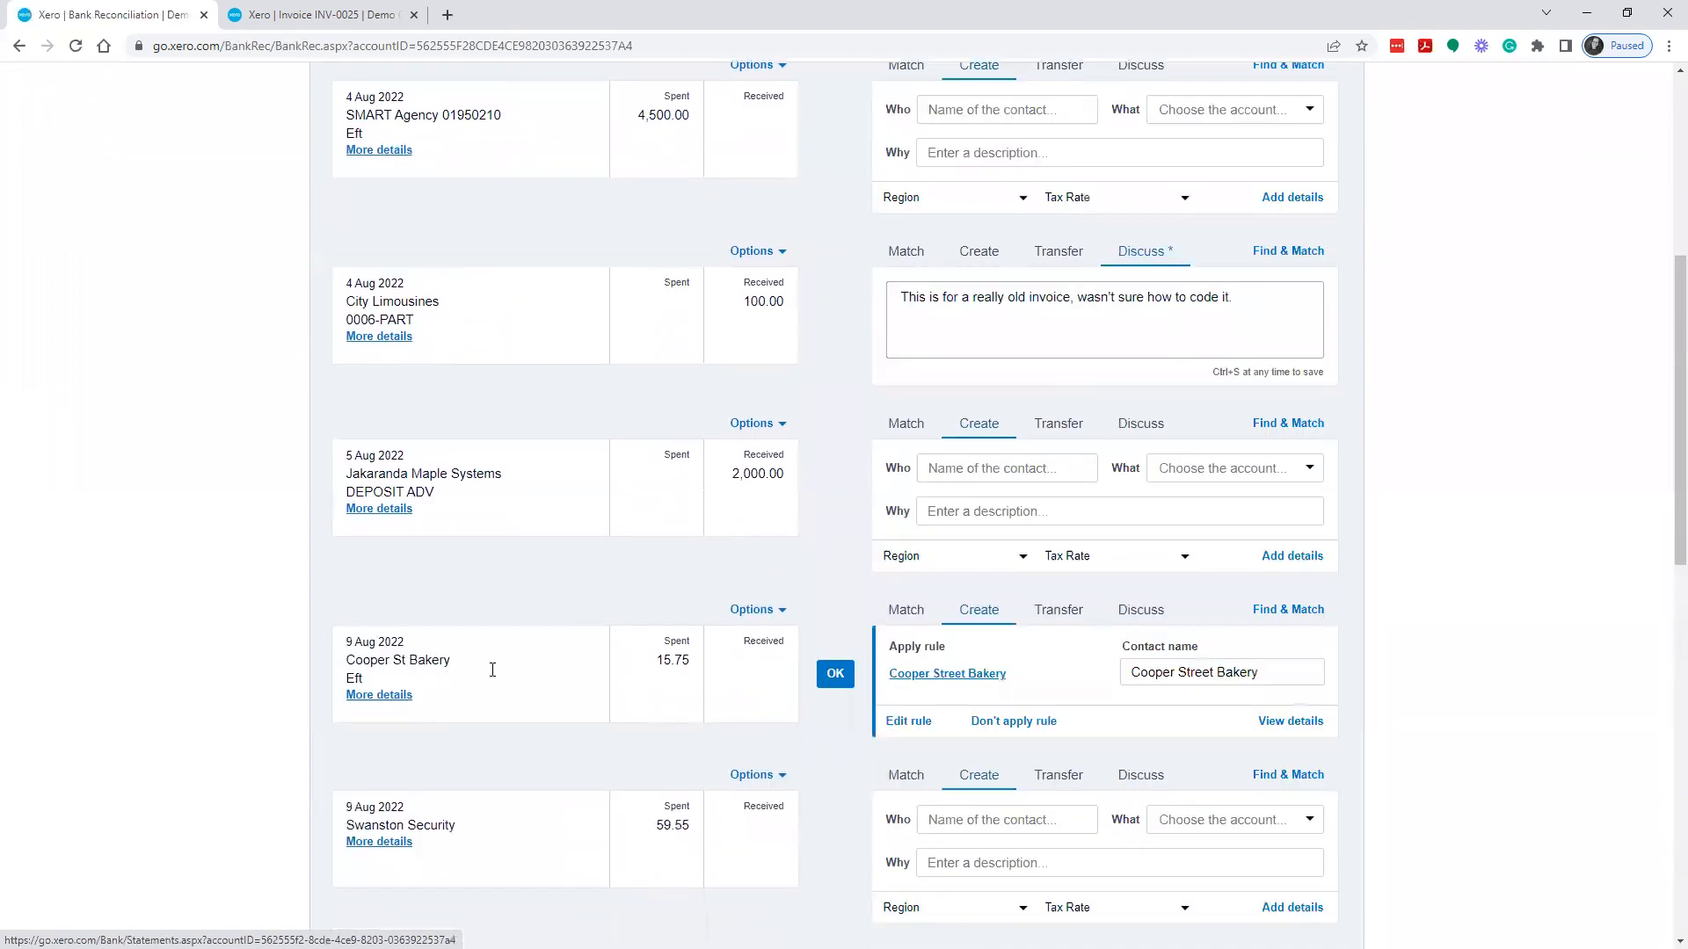
{"action": "scroll", "coordinate": [596, 671], "scroll_direction": "down", "scroll_amount": 3}
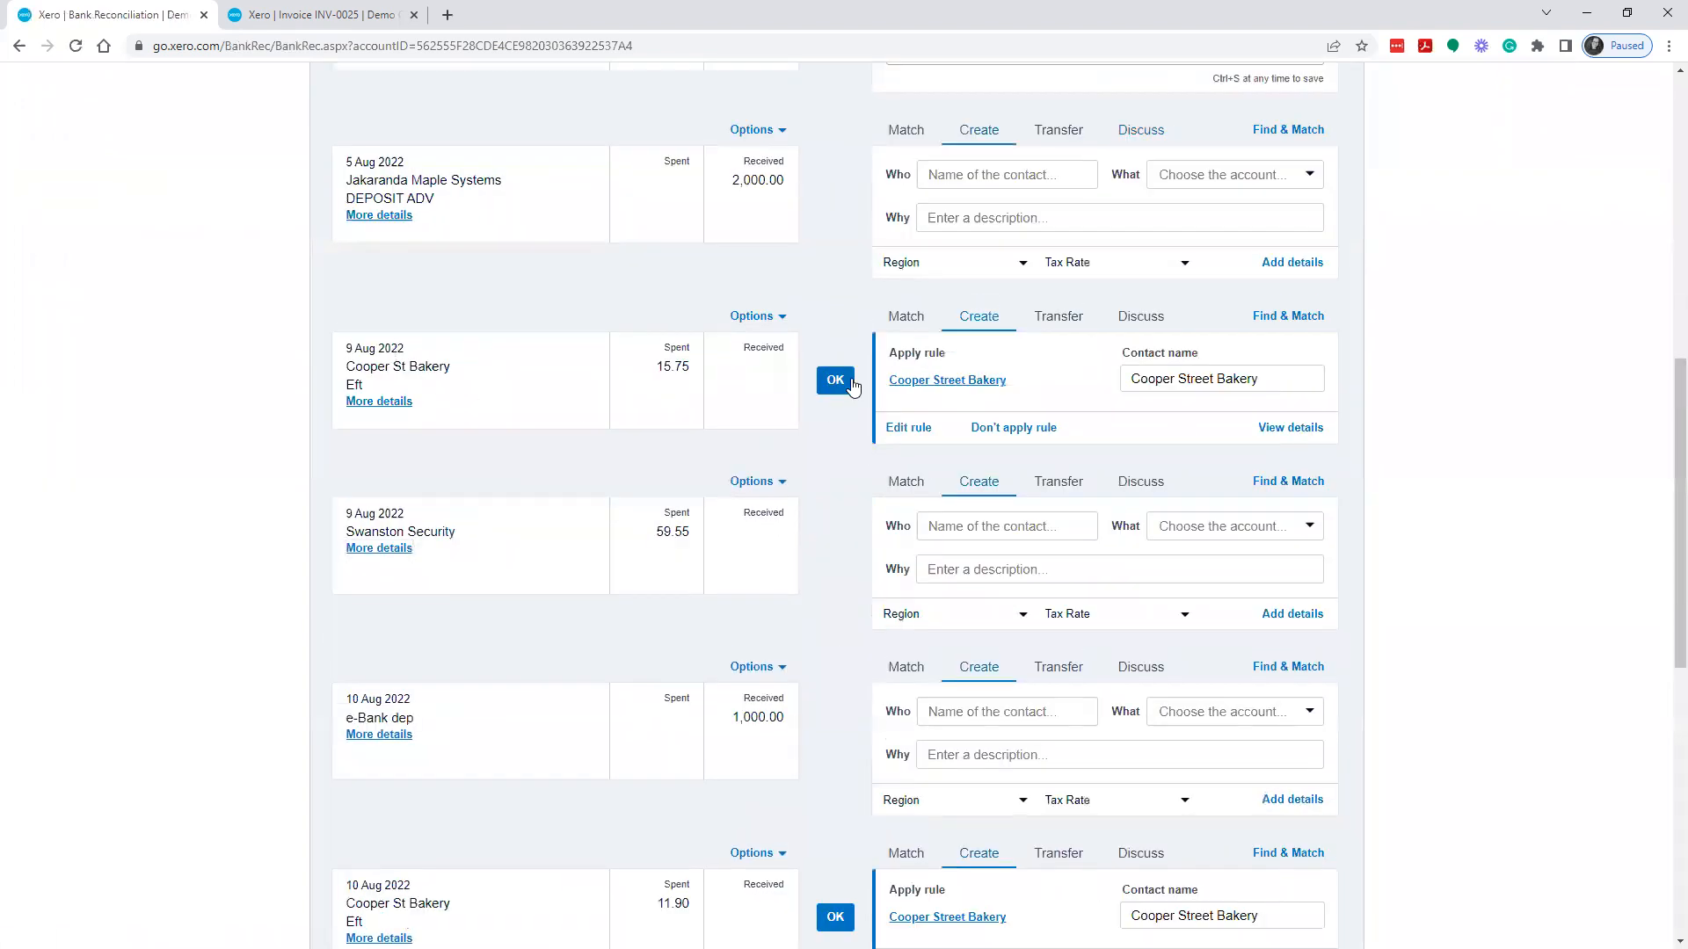
{"action": "left_click", "coordinate": [835, 382]}
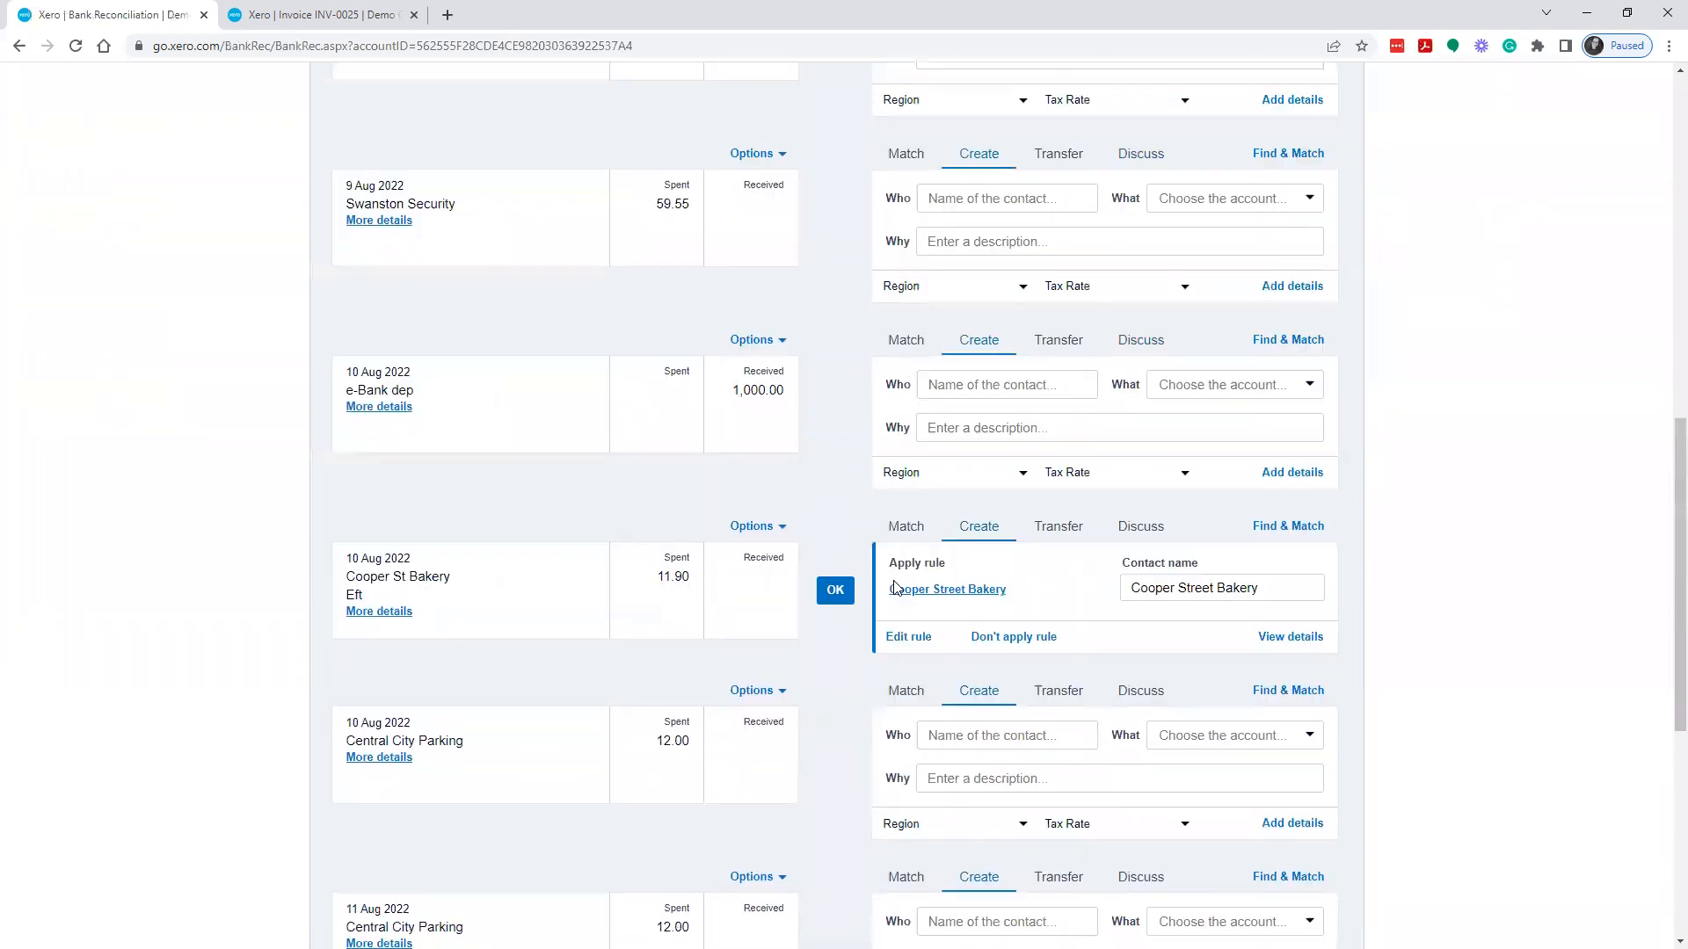
{"action": "left_click", "coordinate": [836, 539]}
{"action": "scroll", "coordinate": [844, 552], "scroll_direction": "down", "scroll_amount": 5}
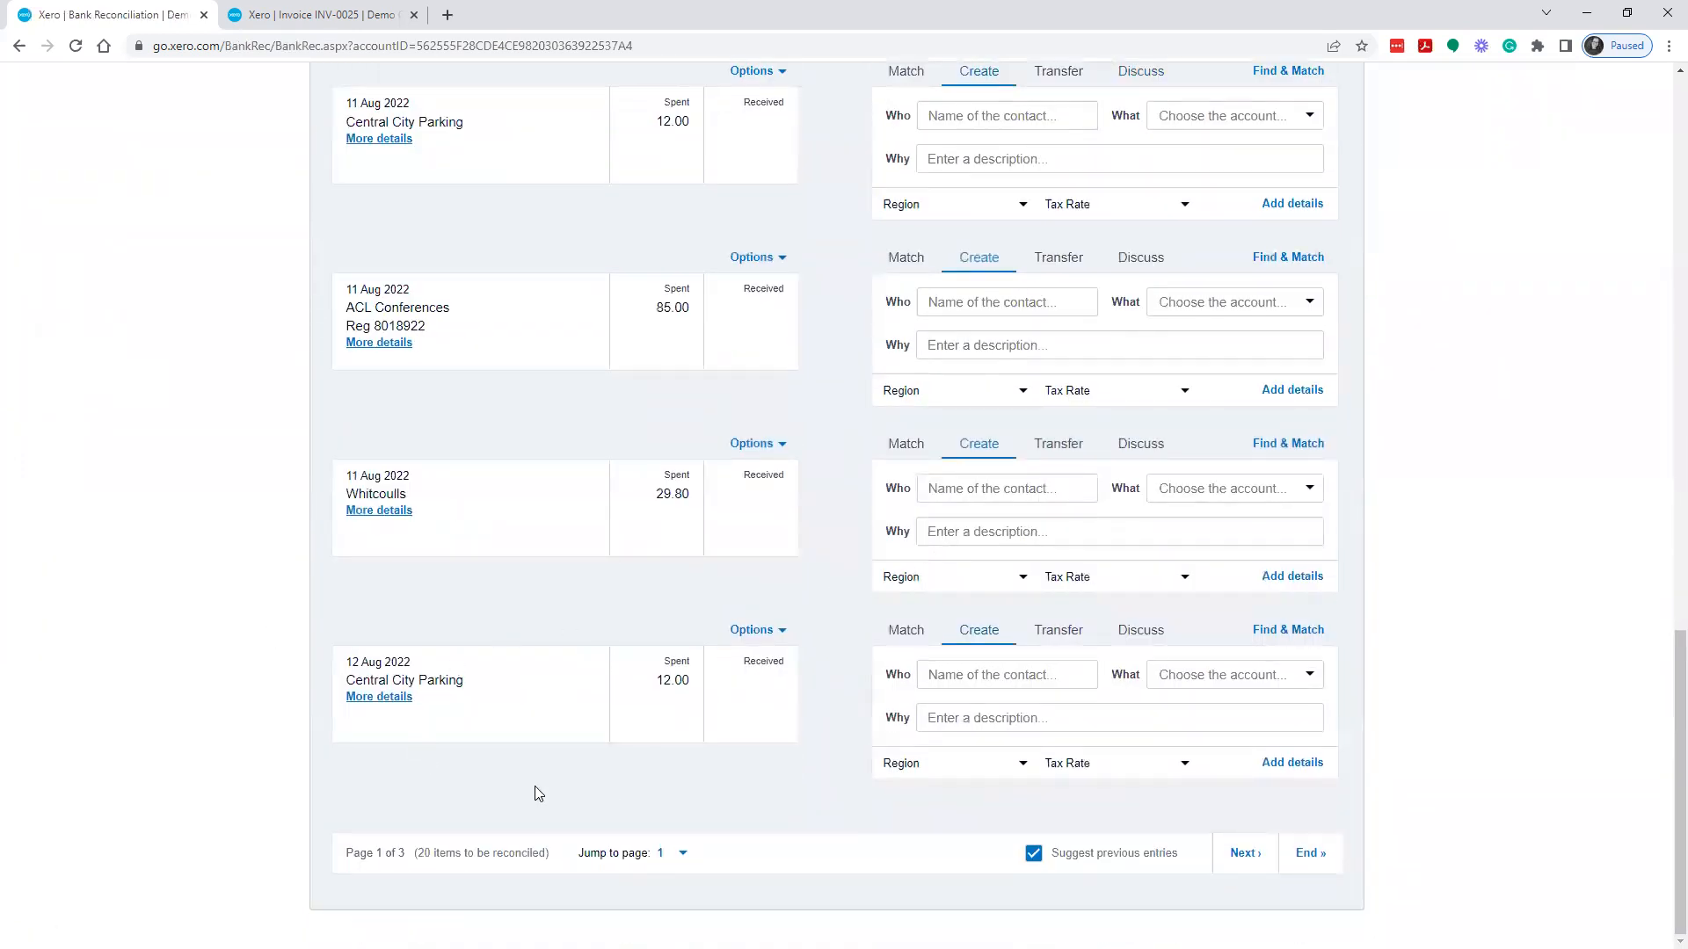
Step: Start a bank rule from the 11 Aug Central City Parking line and set its condition to payee contains Parking
{"action": "scroll", "coordinate": [562, 761], "scroll_direction": "up", "scroll_amount": 4}
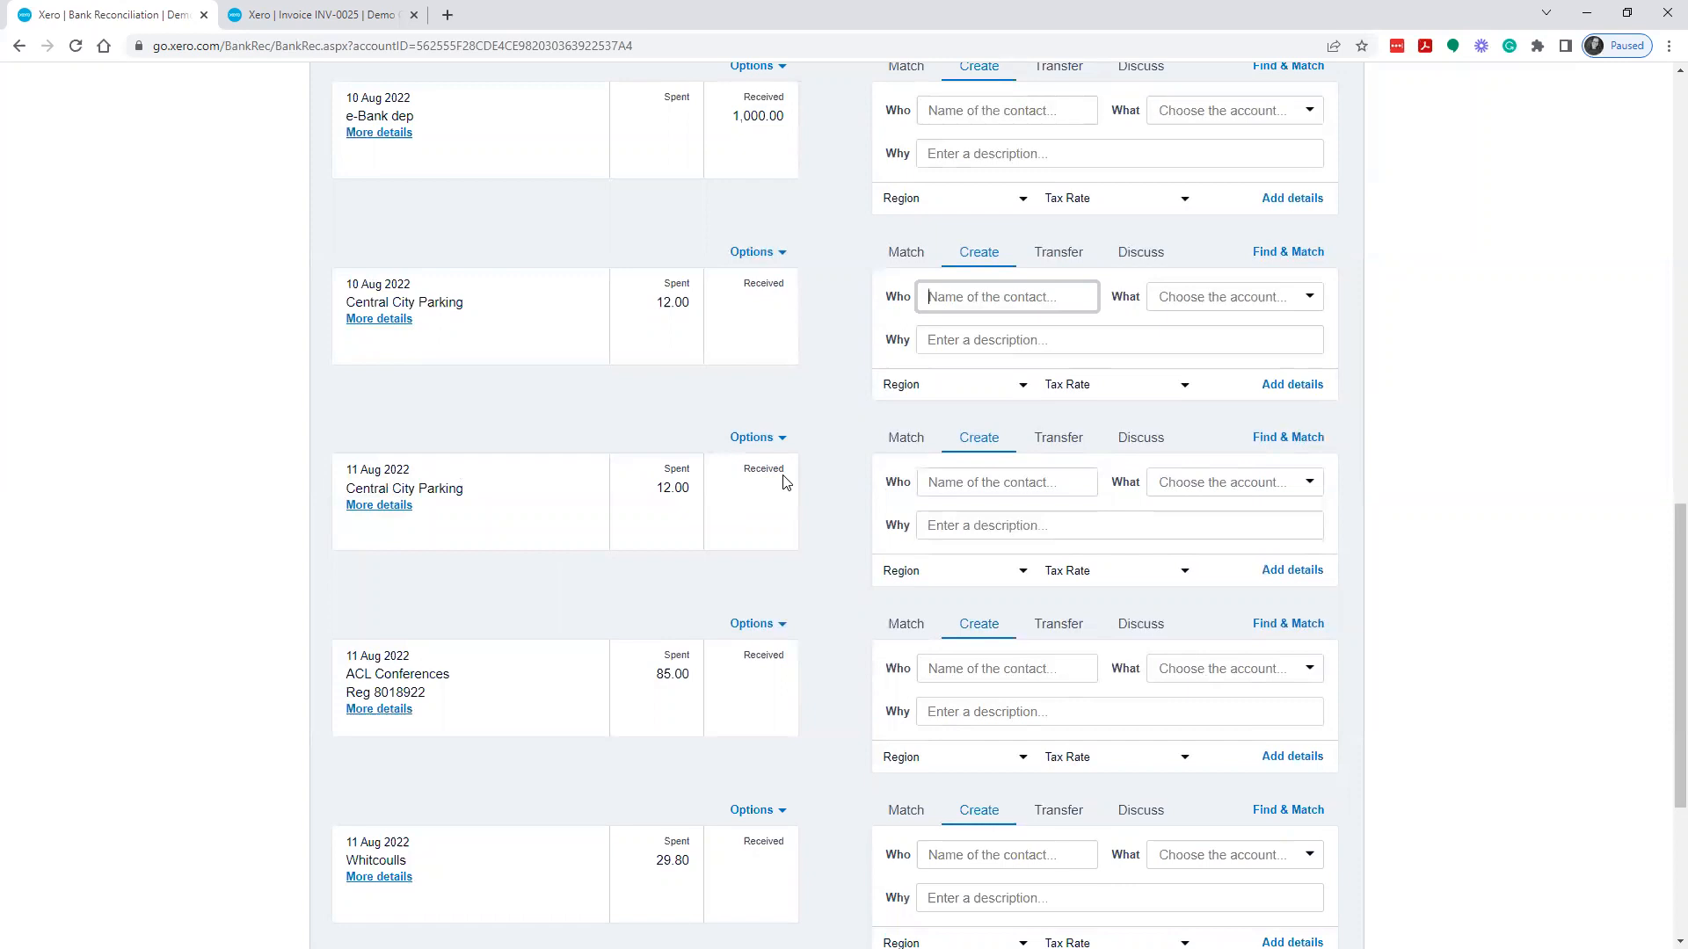
{"action": "left_click", "coordinate": [761, 440]}
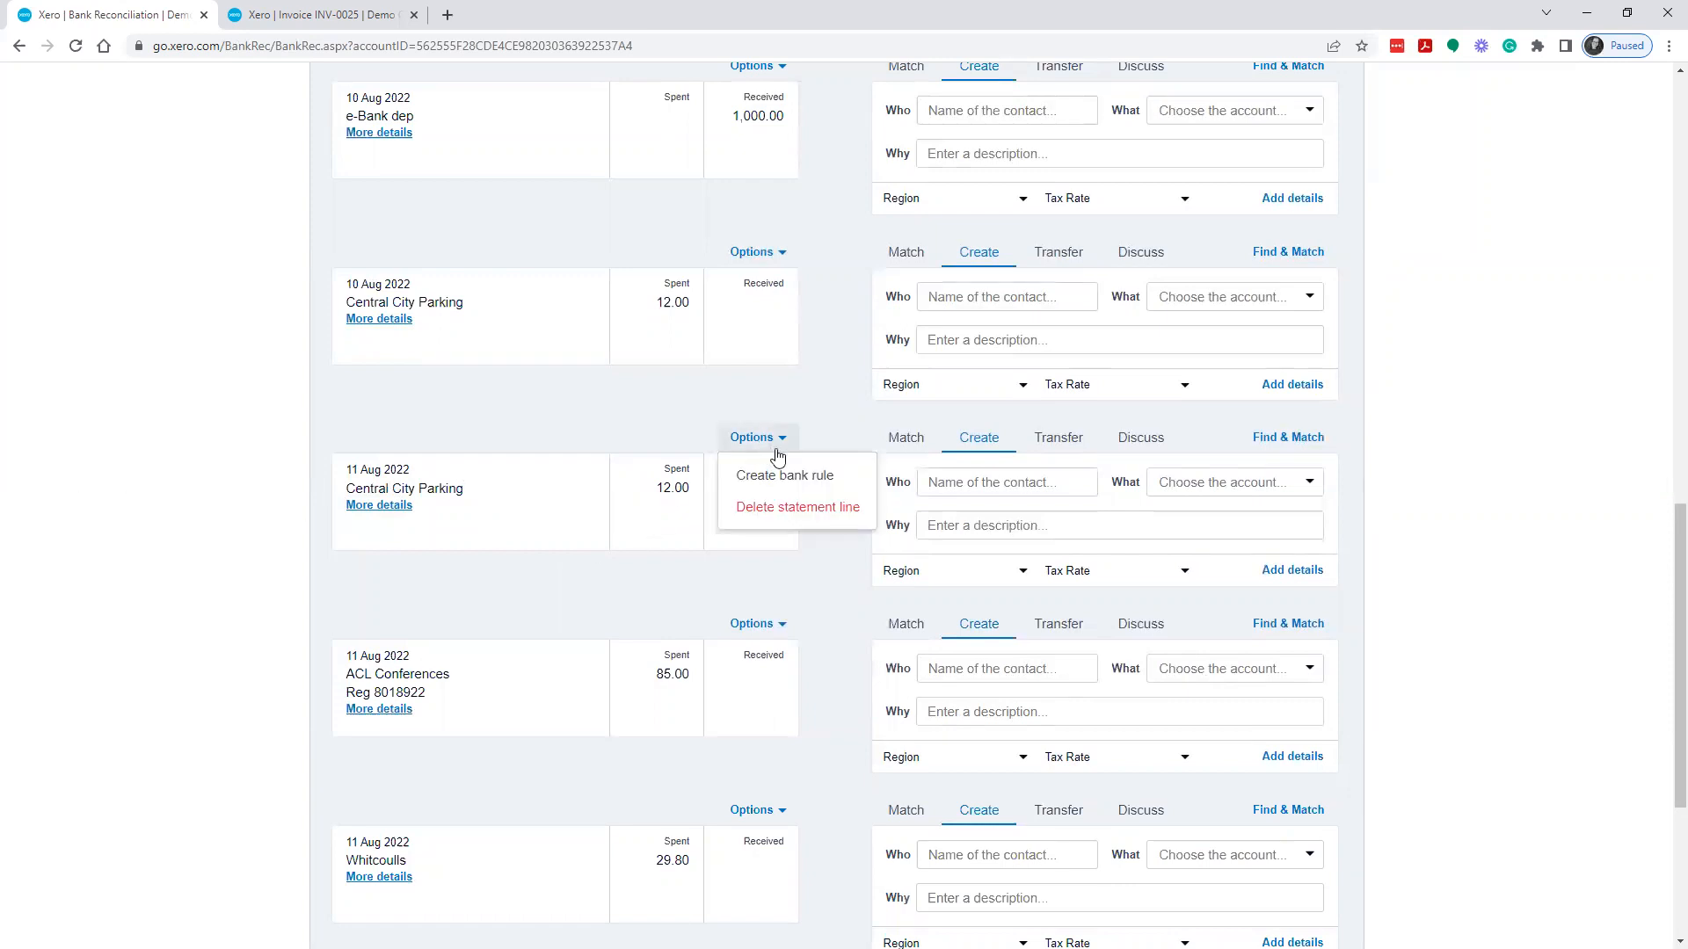
{"action": "left_click", "coordinate": [794, 478]}
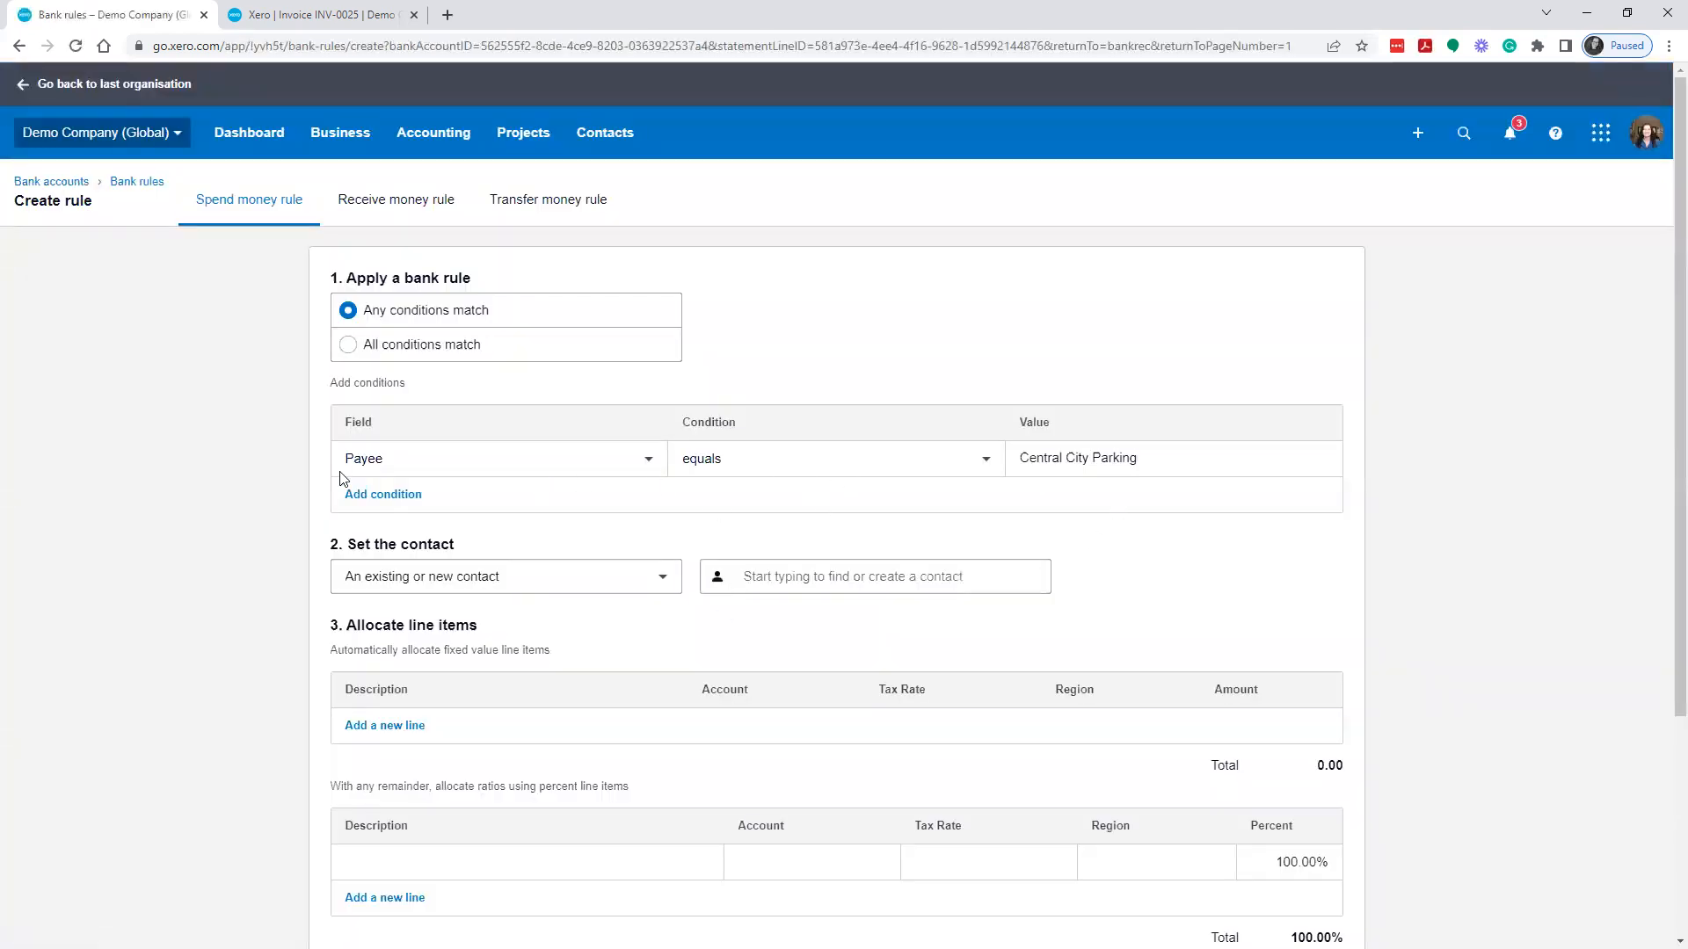
{"action": "left_click", "coordinate": [428, 463]}
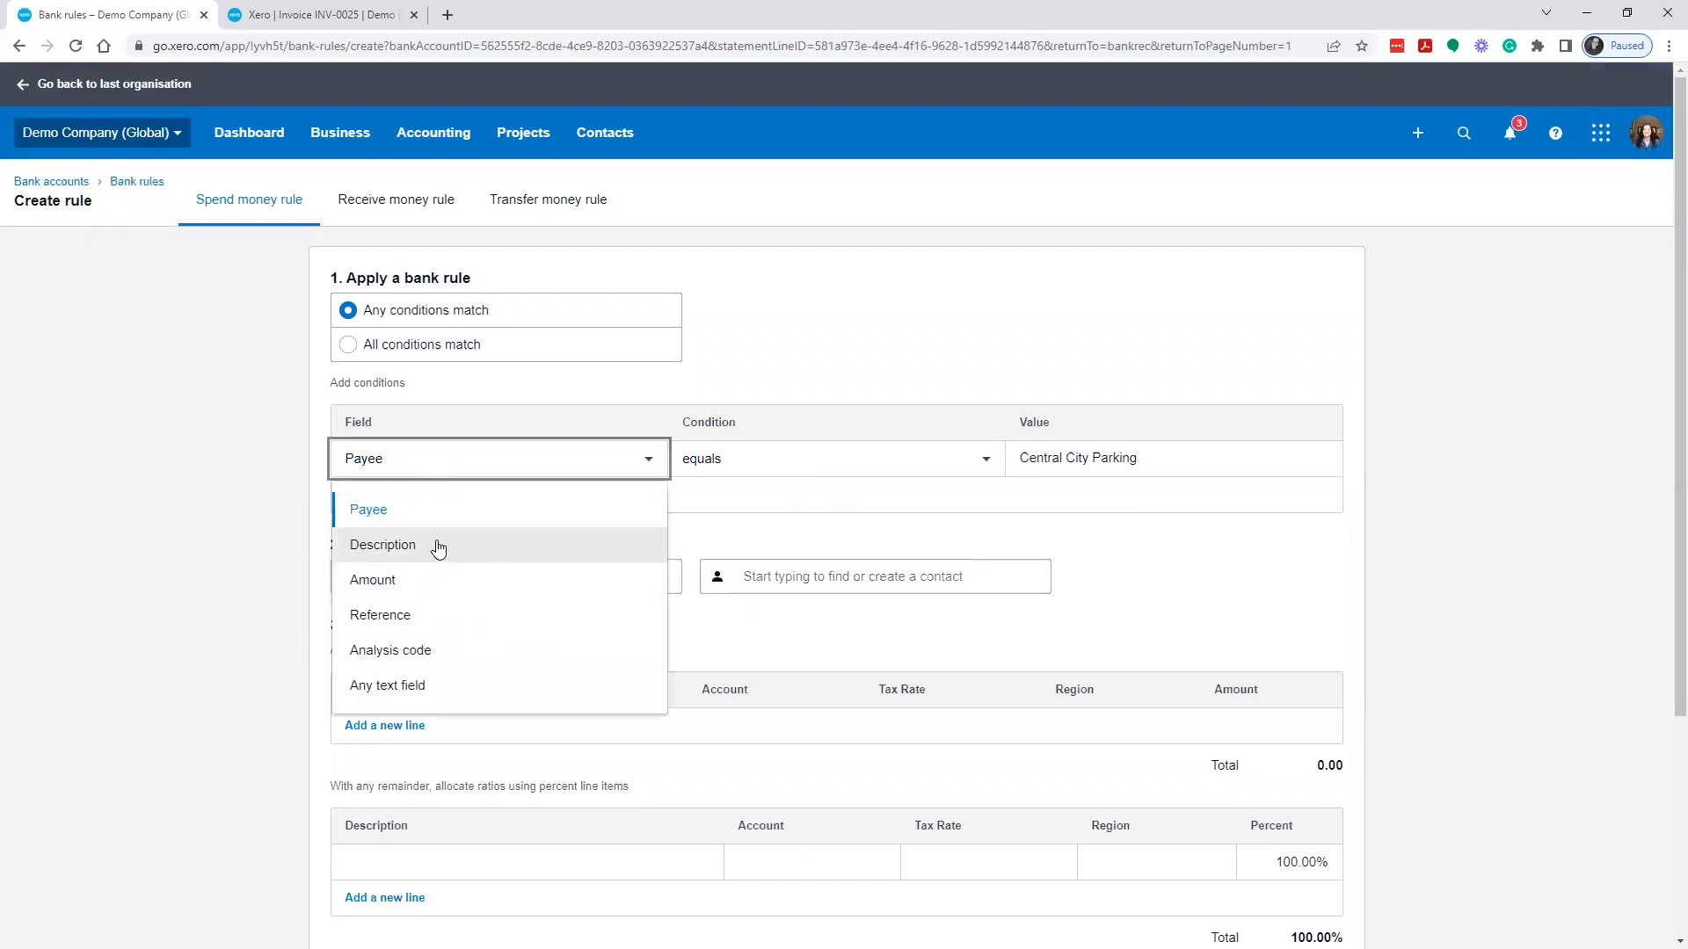
{"action": "left_click", "coordinate": [742, 458]}
{"action": "left_click", "coordinate": [742, 458]}
{"action": "left_click", "coordinate": [754, 545]}
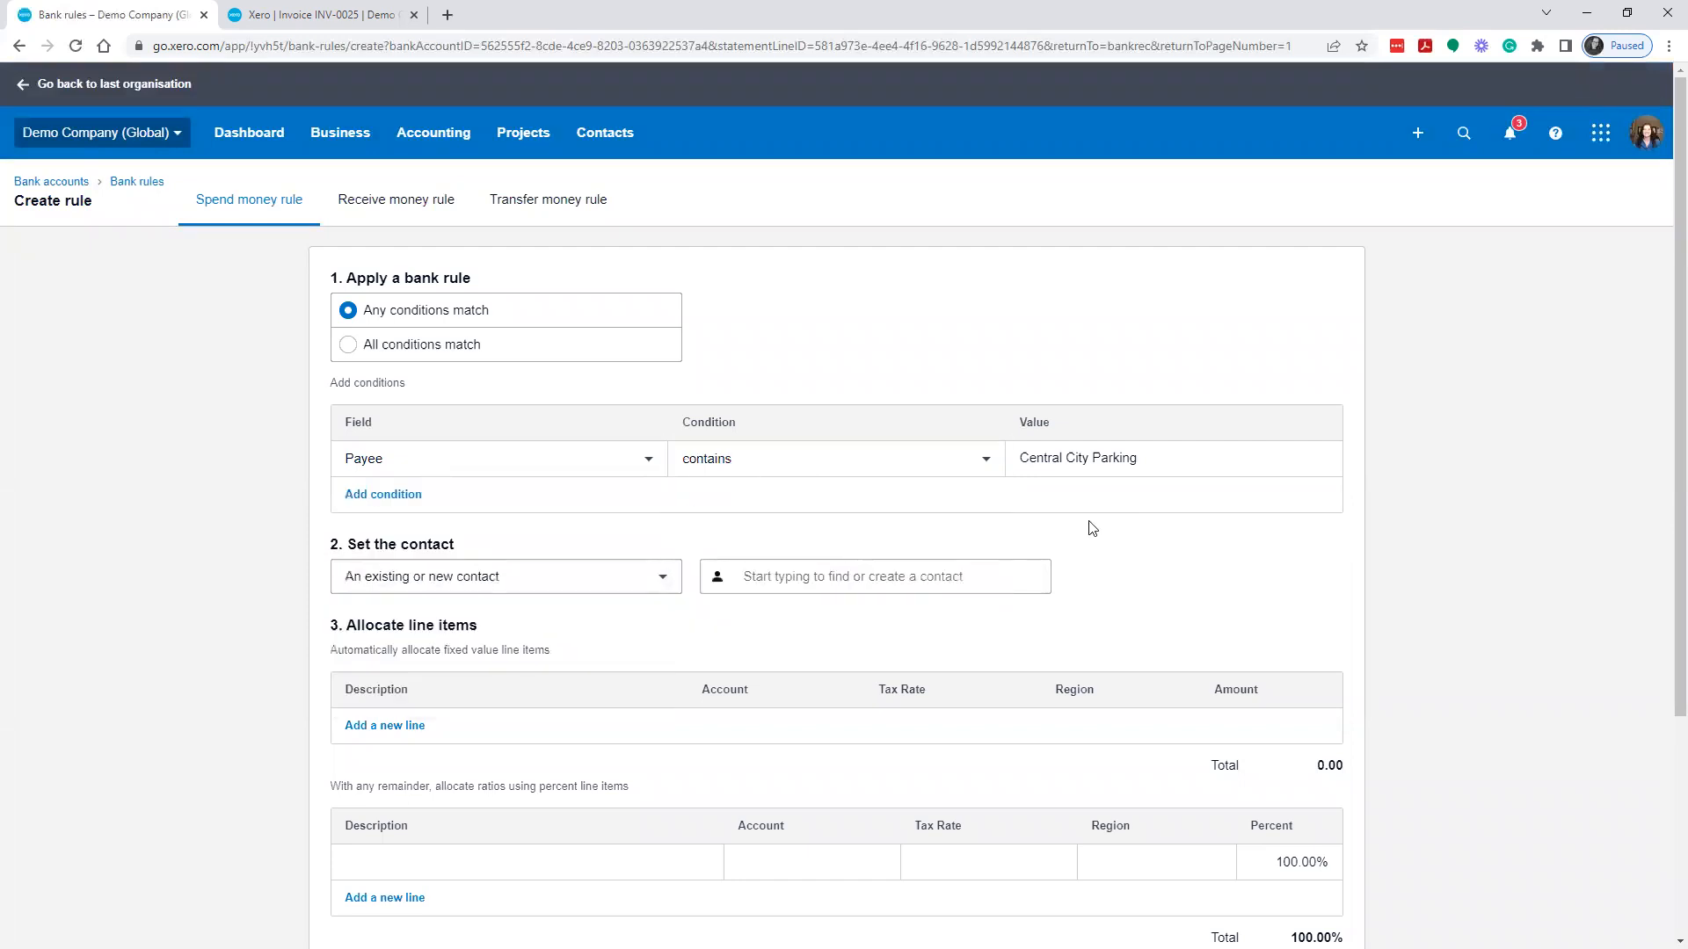
{"action": "left_click", "coordinate": [1190, 459]}
{"action": "type", "text": "Parking"}
{"action": "key", "text": "Tab"}
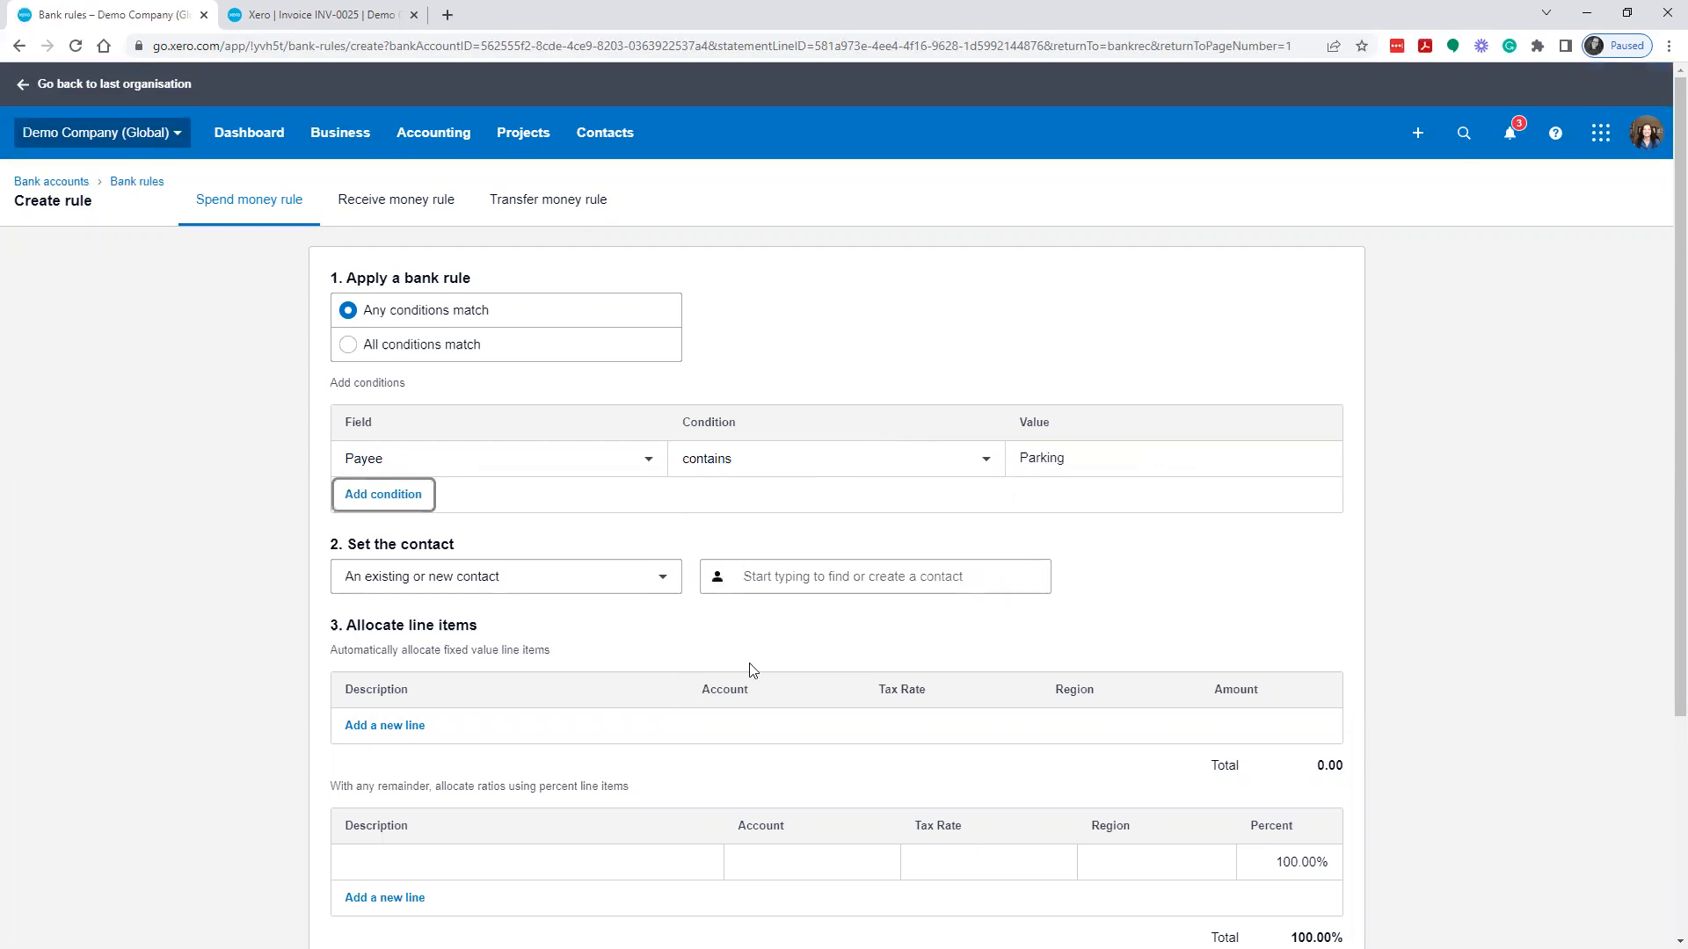
Step: Set the rule's contact to be entered during reconciliation
{"action": "scroll", "coordinate": [831, 615], "scroll_direction": "down", "scroll_amount": 3}
{"action": "left_click", "coordinate": [888, 365]}
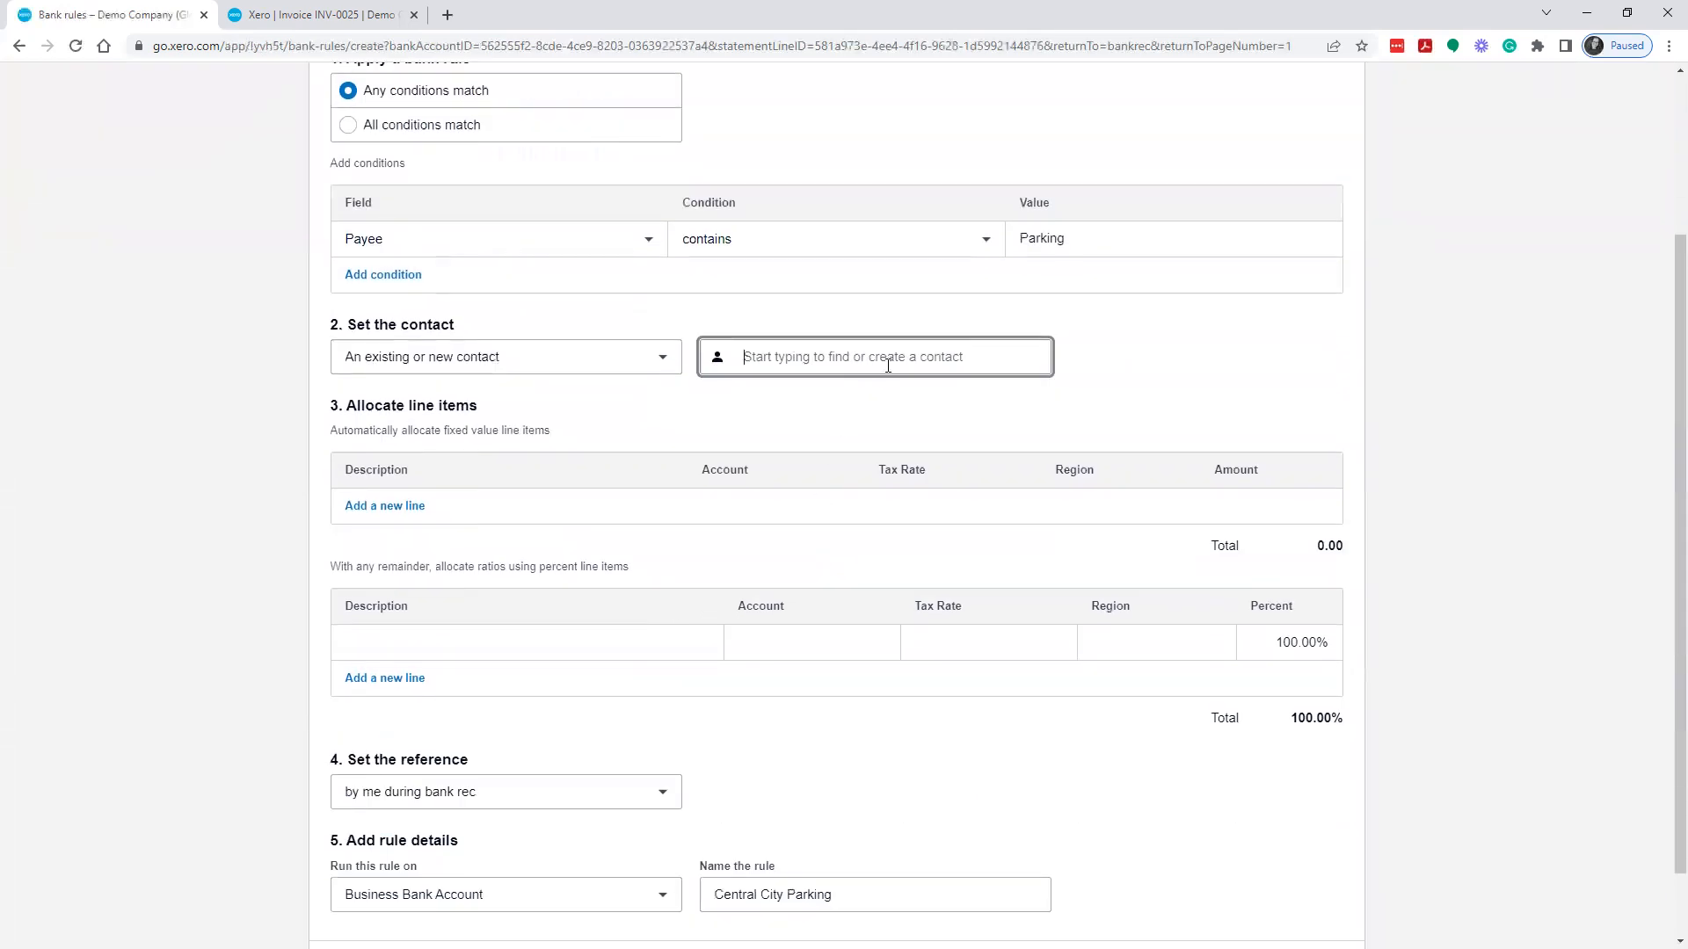
{"action": "left_click", "coordinate": [479, 360]}
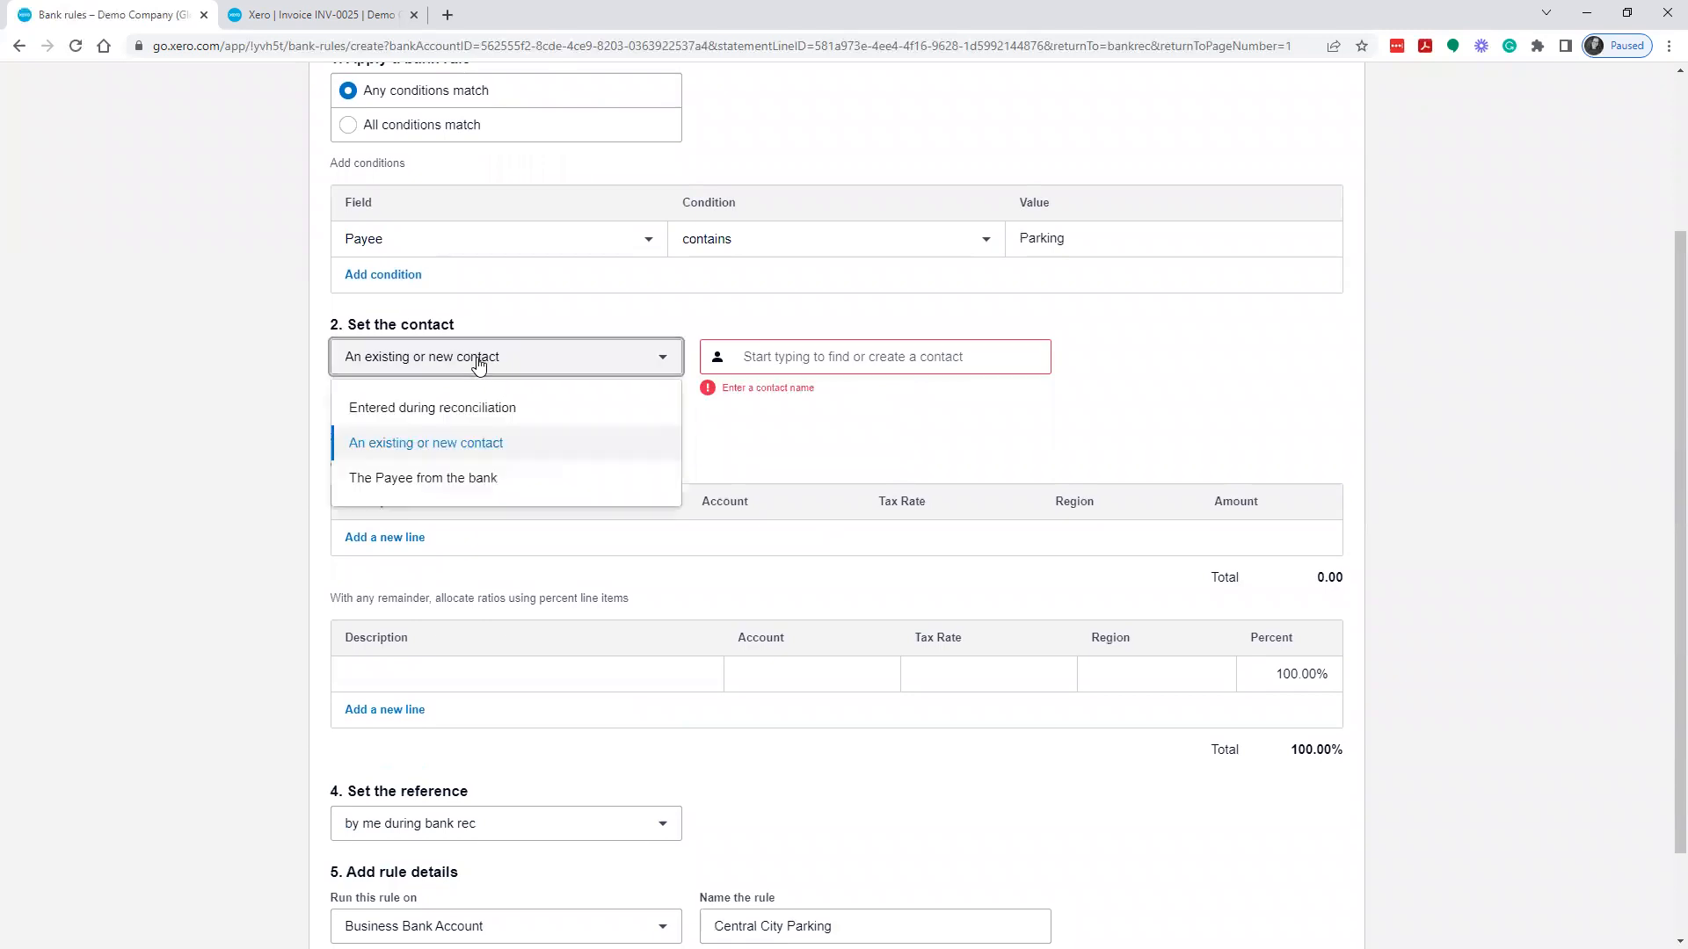
{"action": "left_click", "coordinate": [449, 408]}
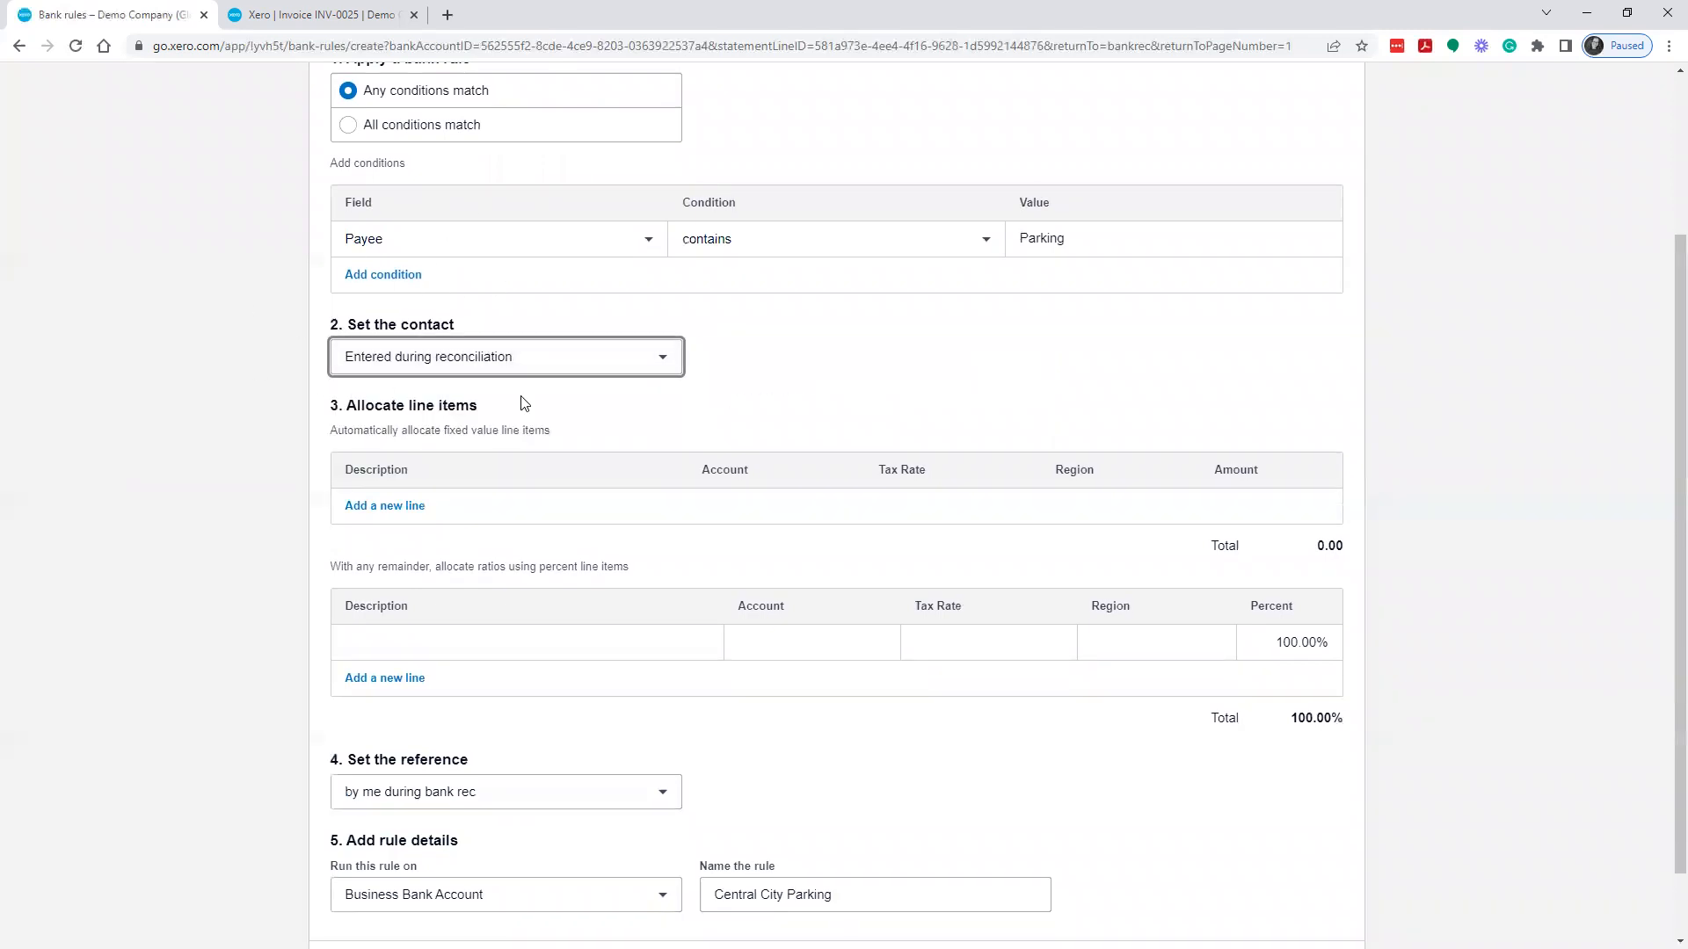
Step: Describe the rule's percent line item as Parking and code it to the 5145 - Travel account
{"action": "scroll", "coordinate": [612, 475], "scroll_direction": "down", "scroll_amount": 1}
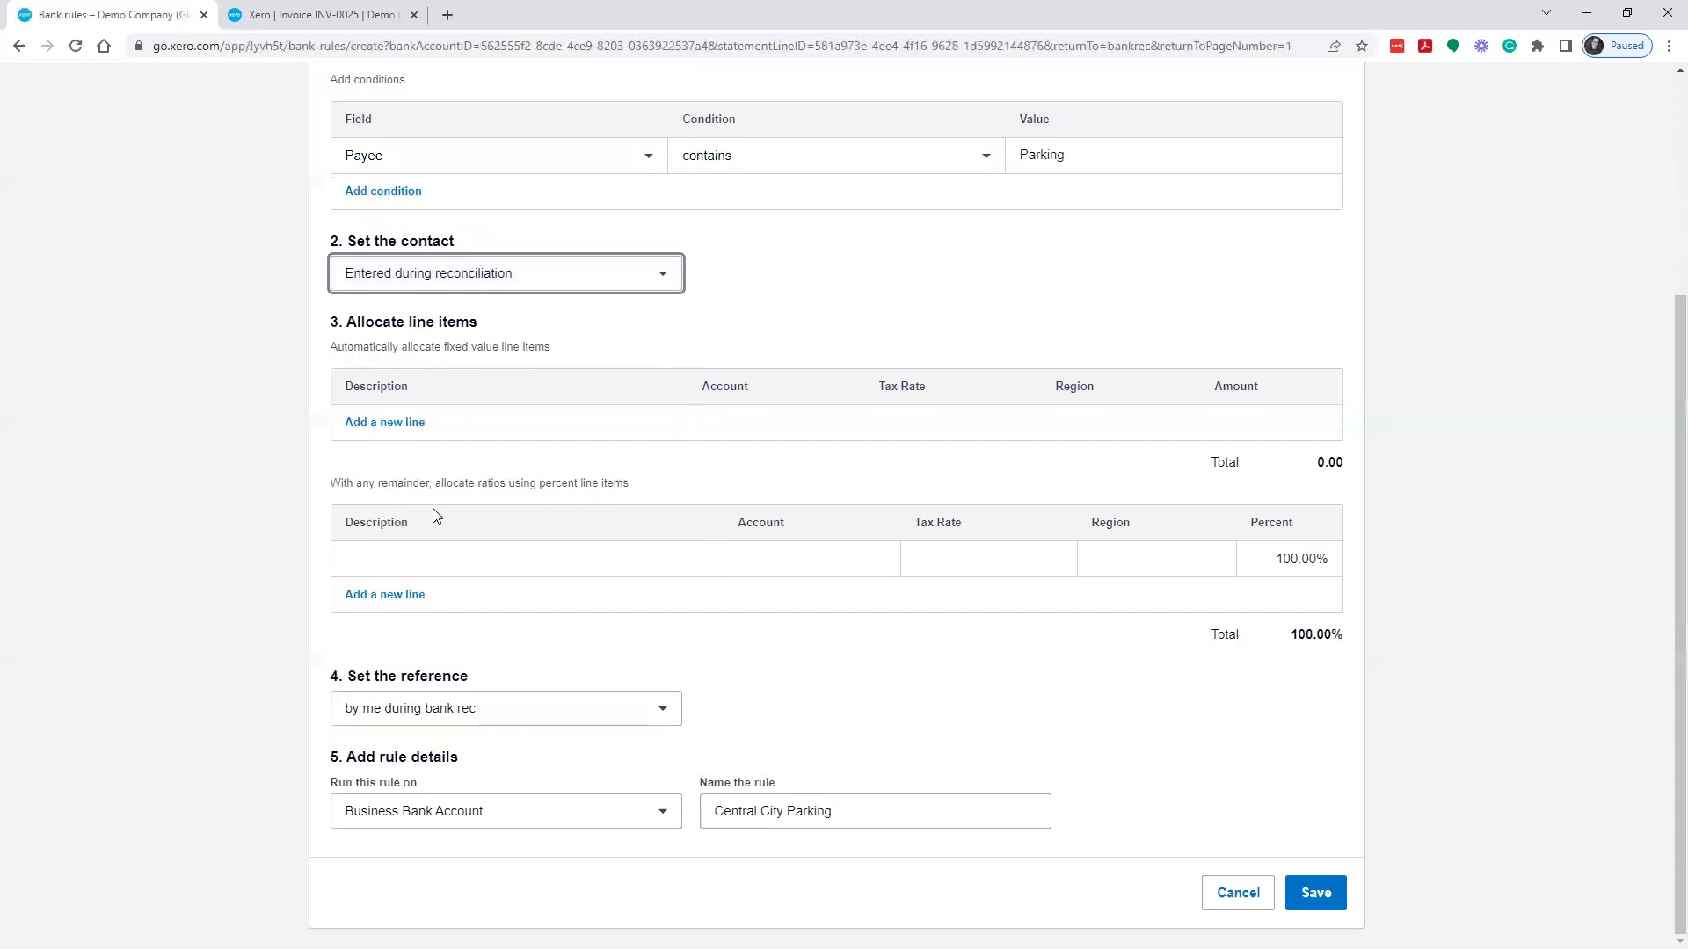
{"action": "left_click", "coordinate": [415, 565]}
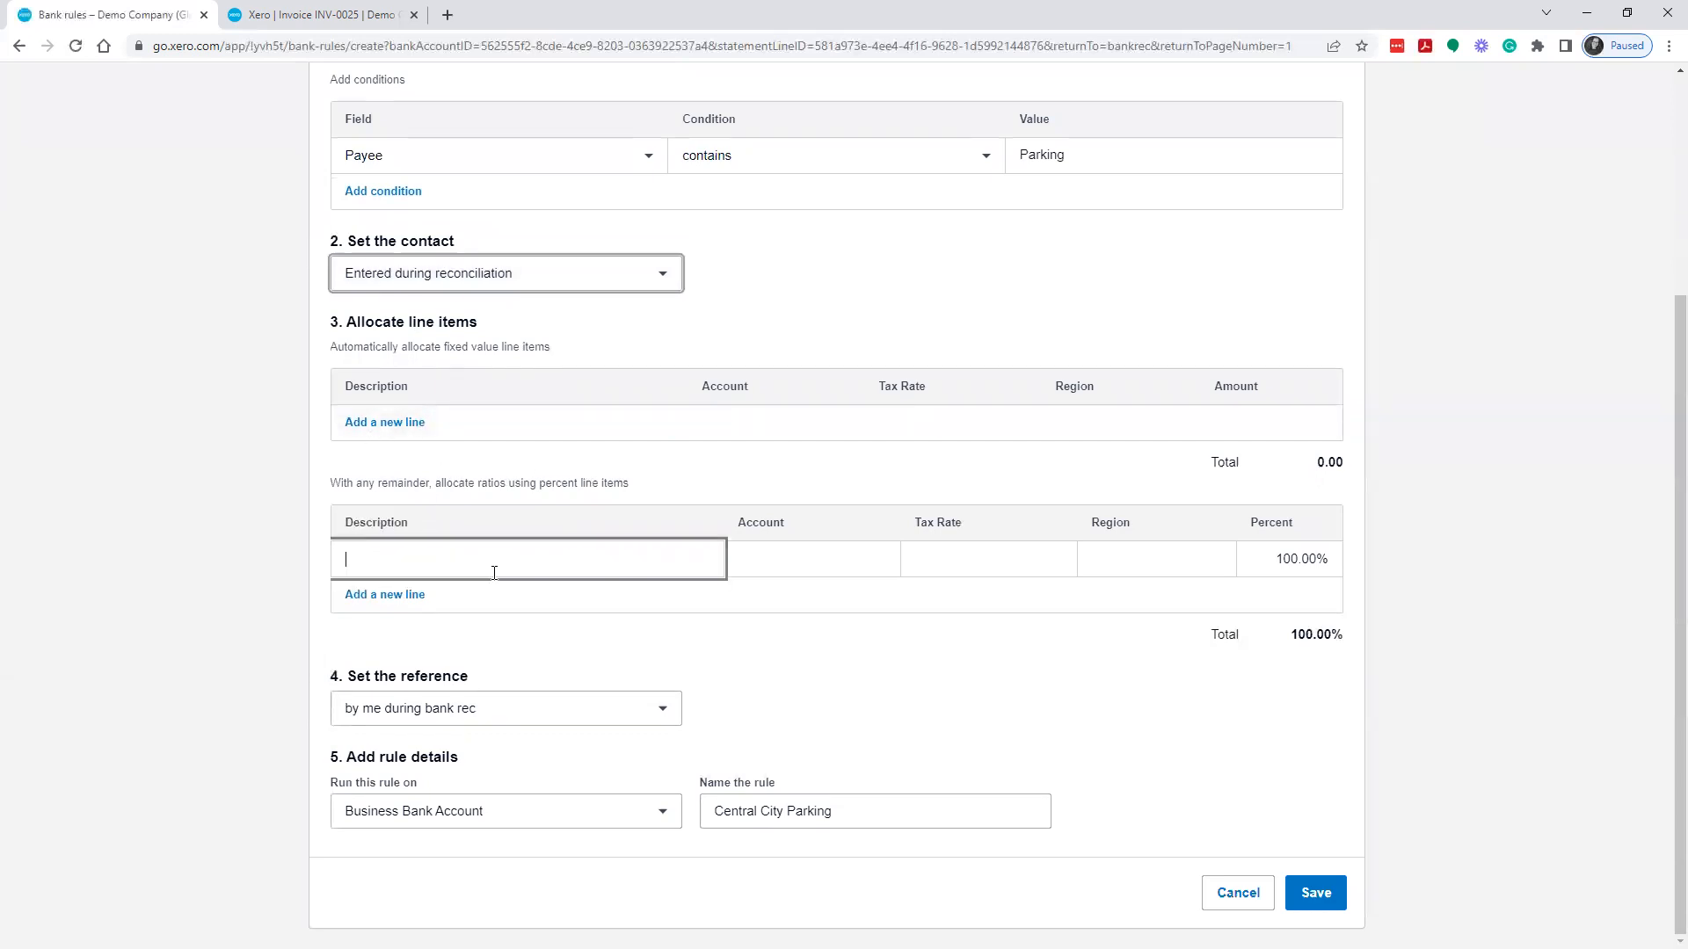
{"action": "type", "text": "Parking"}
{"action": "key", "text": "Tab"}
{"action": "type", "text": "trav"}
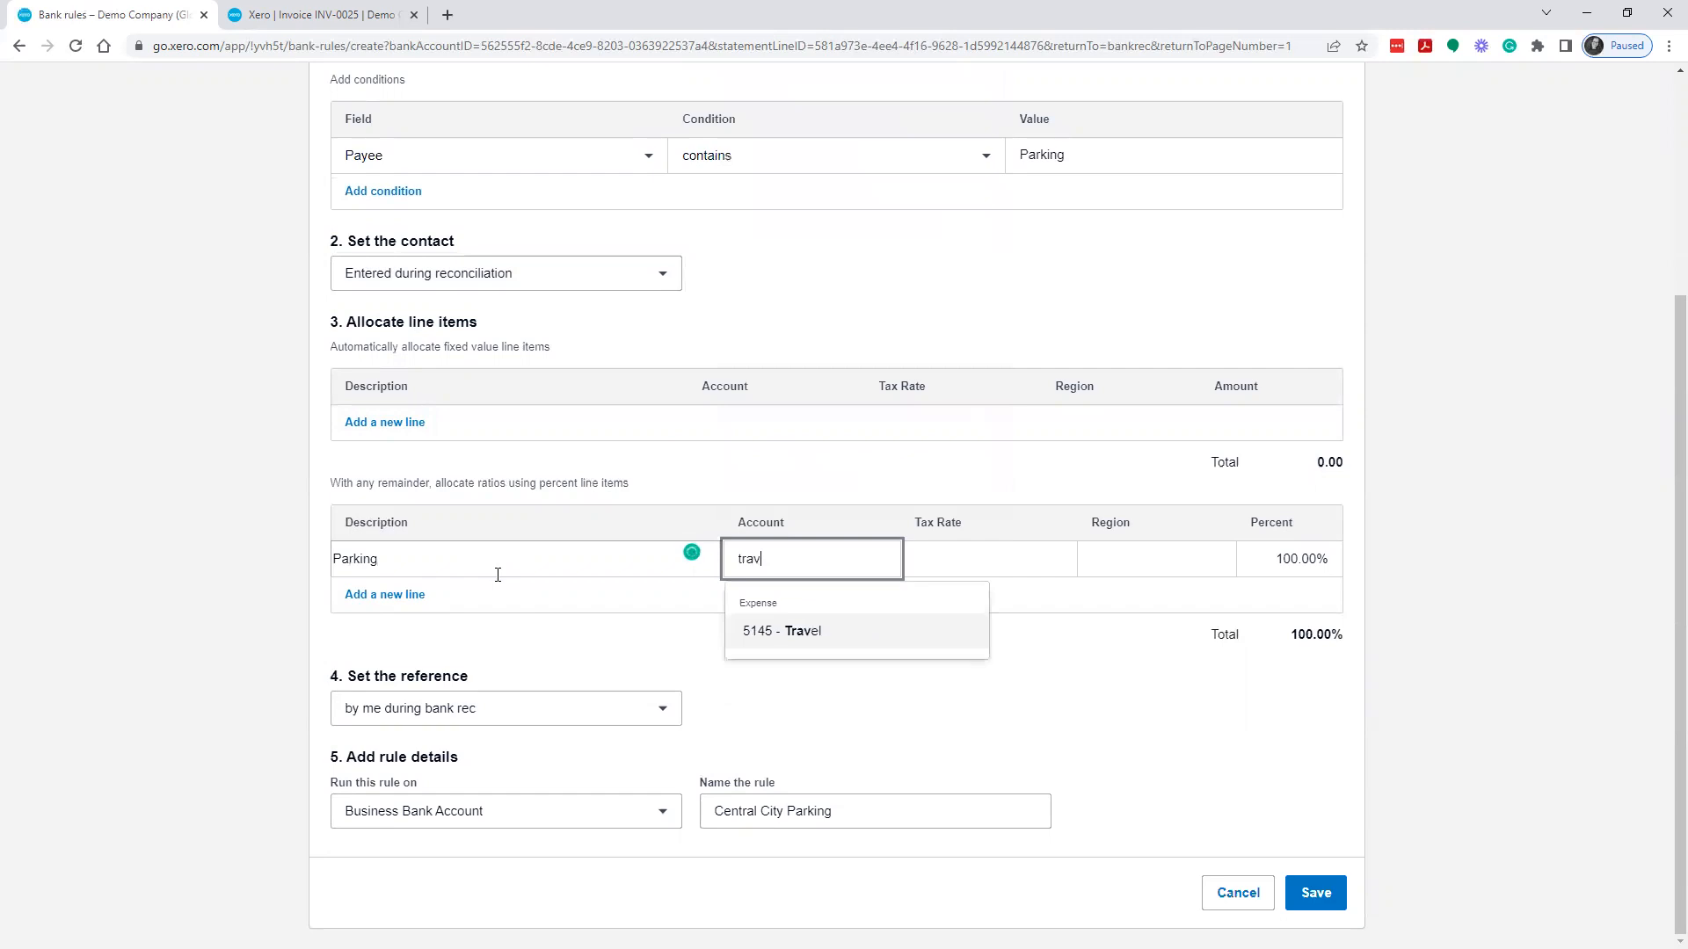
{"action": "left_click", "coordinate": [849, 644]}
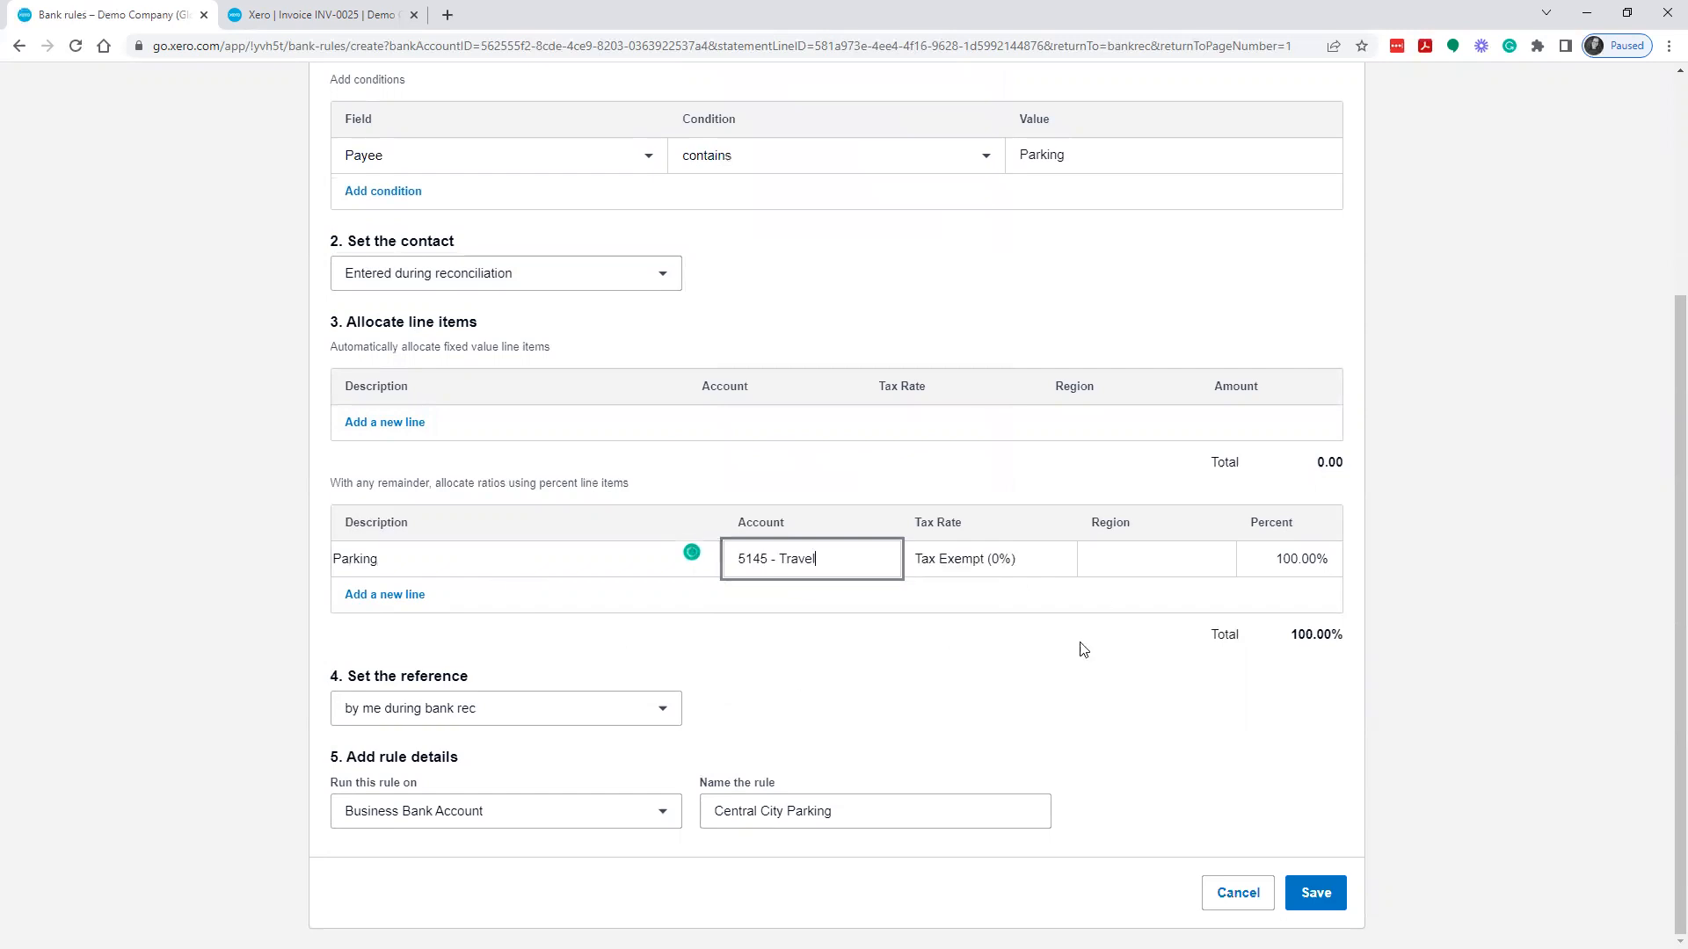
Step: Name the bank rule Parking and save it
{"action": "left_click", "coordinate": [890, 823]}
{"action": "type", "text": "Parking"}
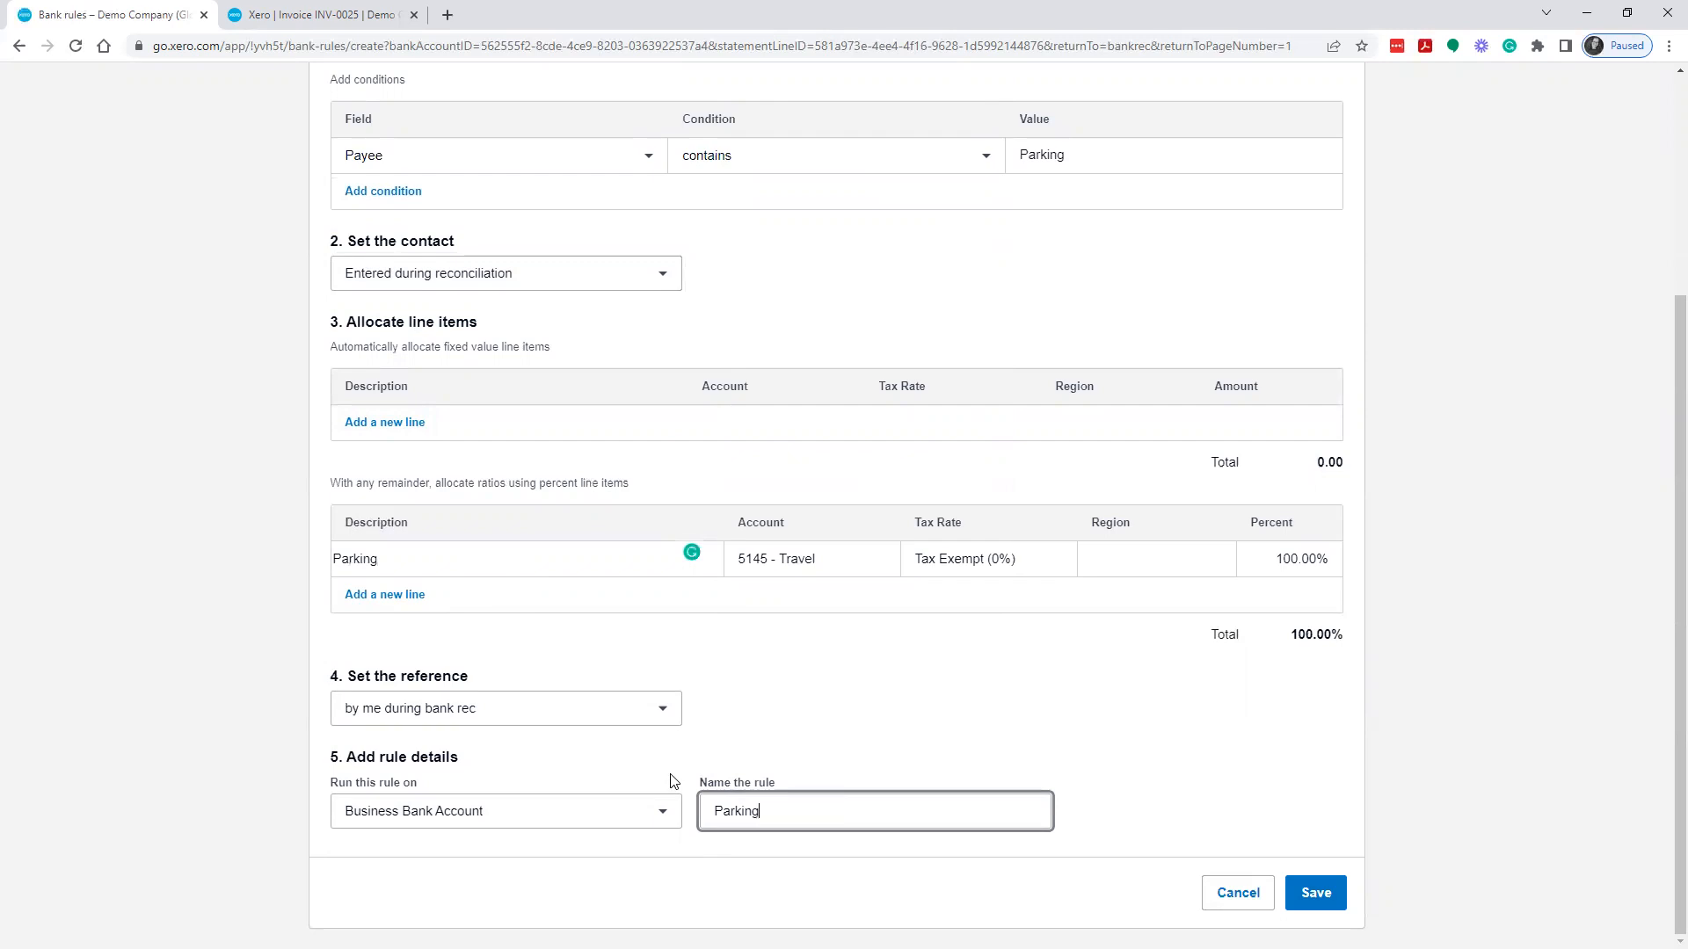
{"action": "left_click", "coordinate": [1316, 894]}
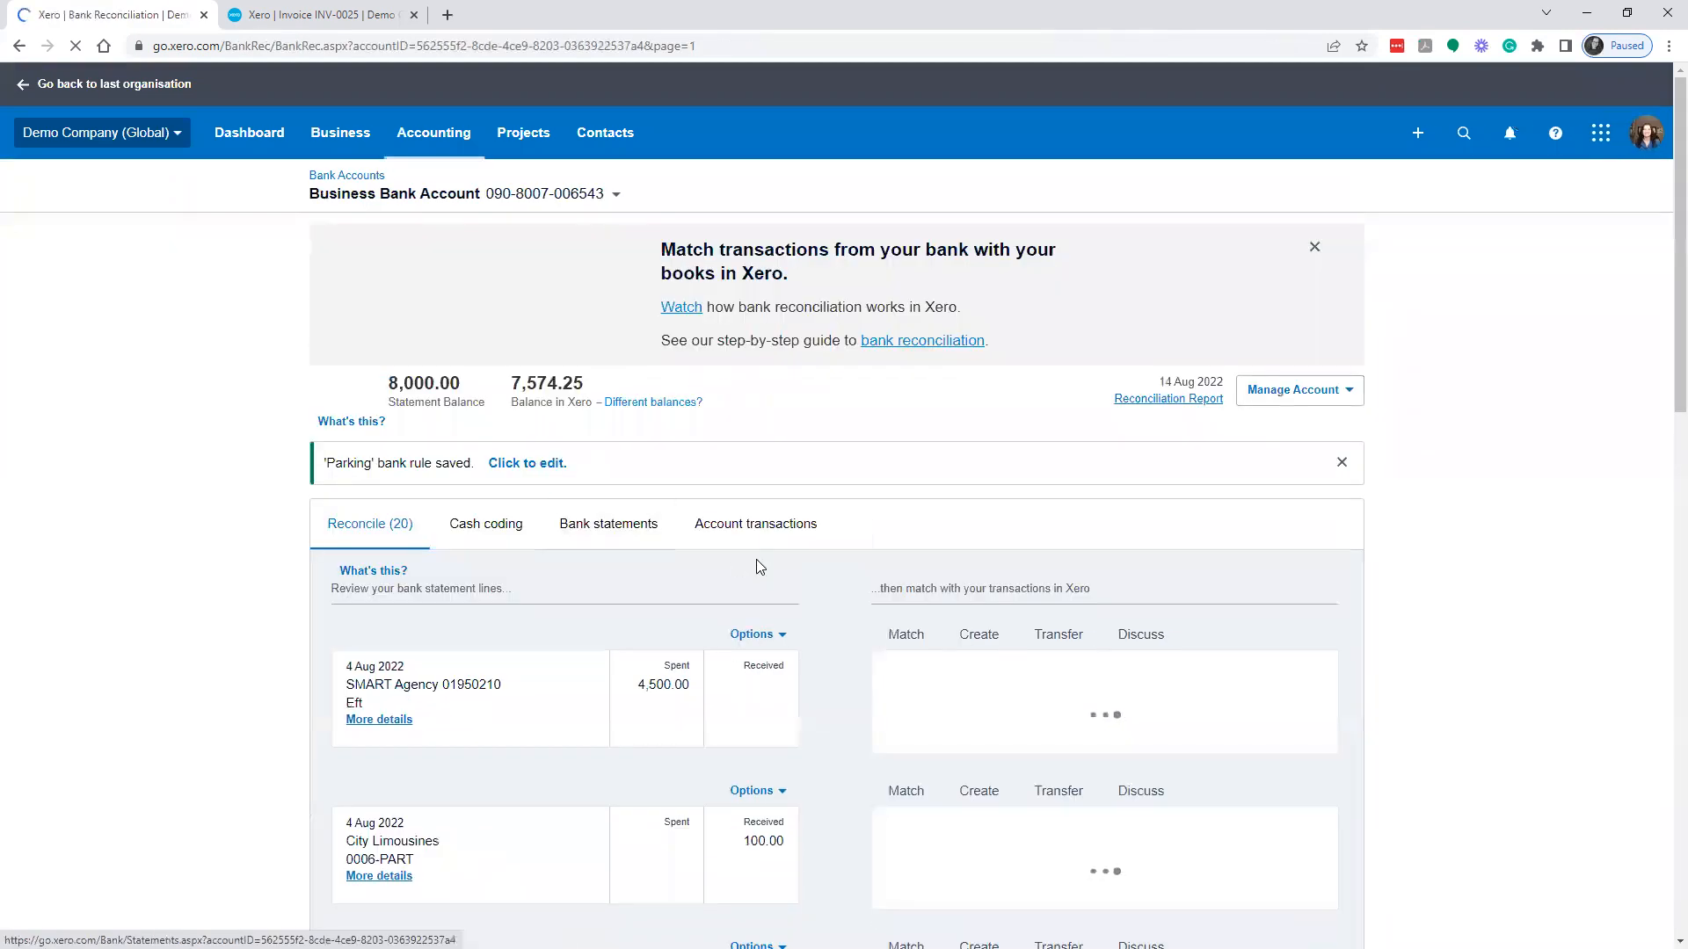
Step: Reconcile the 11 Aug Central City Parking payment with the Parking rule, using Central Street Parking as the contact name
{"action": "scroll", "coordinate": [760, 567], "scroll_direction": "down", "scroll_amount": 10}
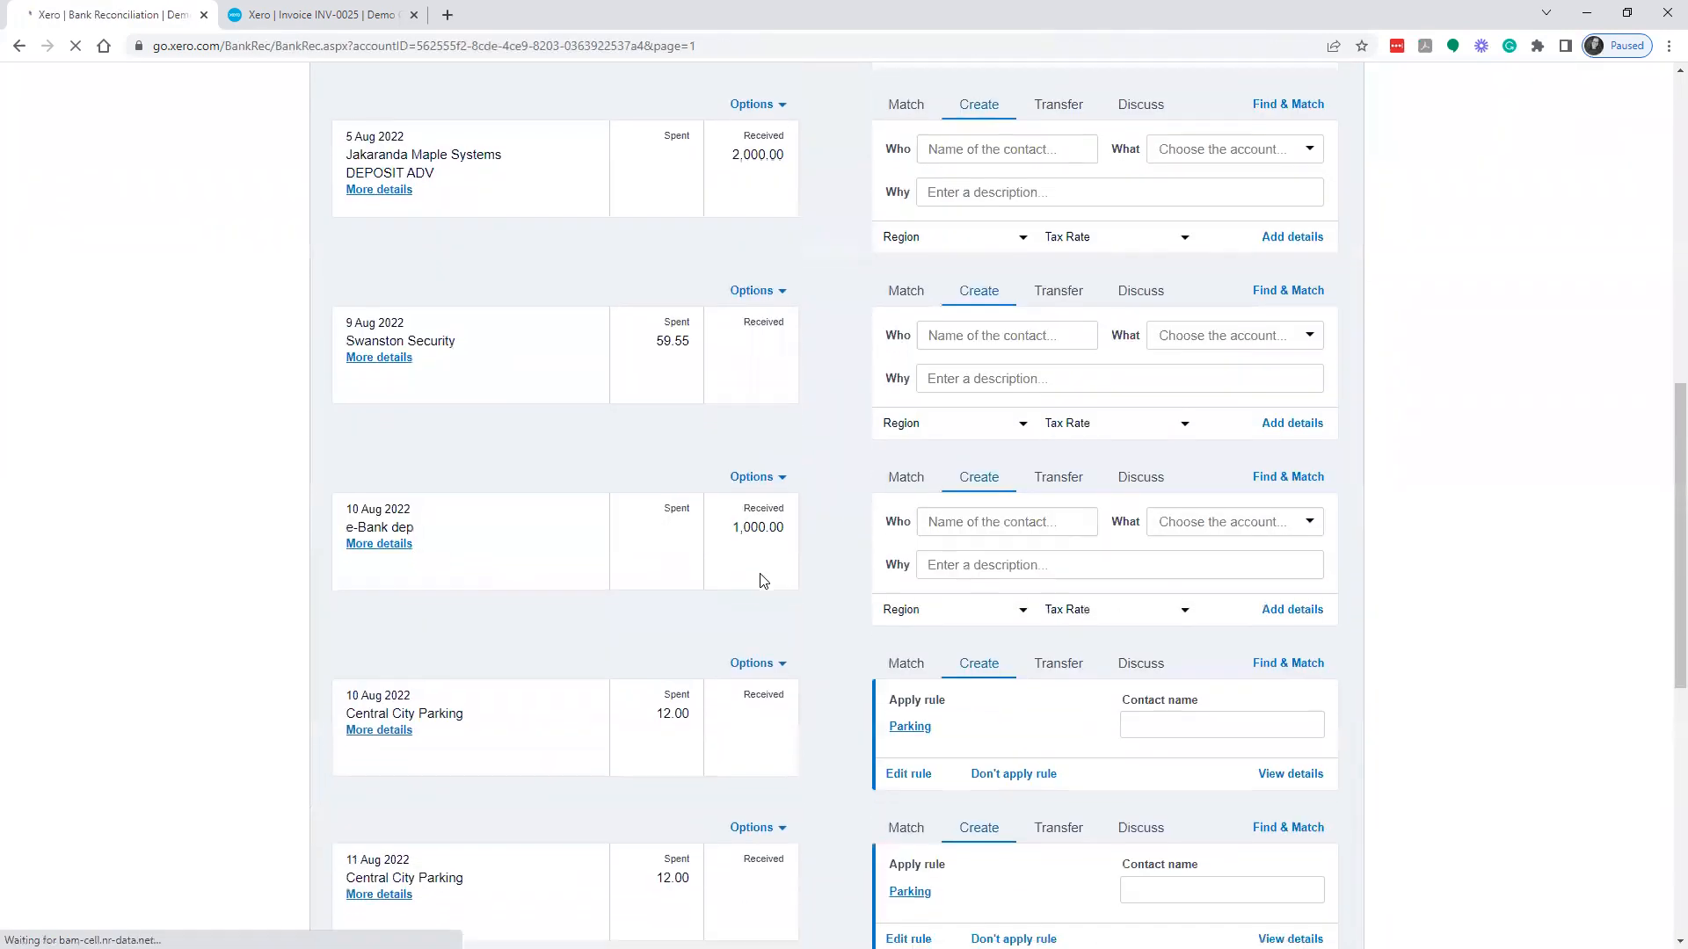
{"action": "scroll", "coordinate": [763, 581], "scroll_direction": "down", "scroll_amount": 8}
{"action": "scroll", "coordinate": [763, 580], "scroll_direction": "up", "scroll_amount": 4}
{"action": "left_click", "coordinate": [381, 547]}
{"action": "left_click", "coordinate": [501, 557]}
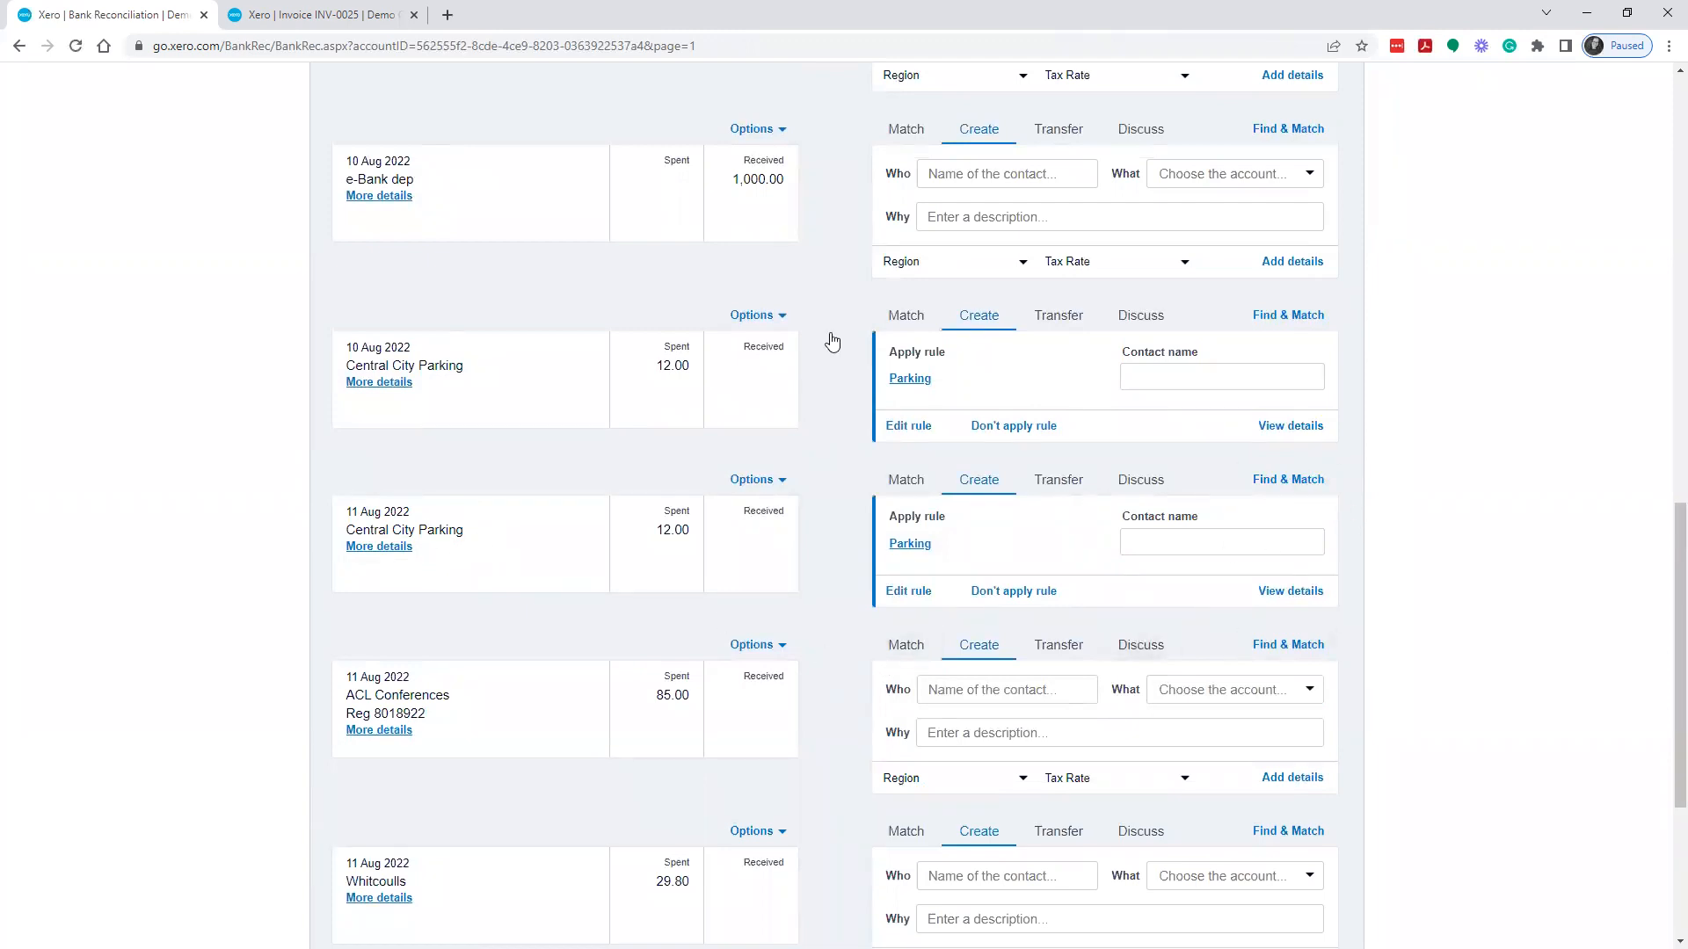
{"action": "left_click", "coordinate": [1208, 534]}
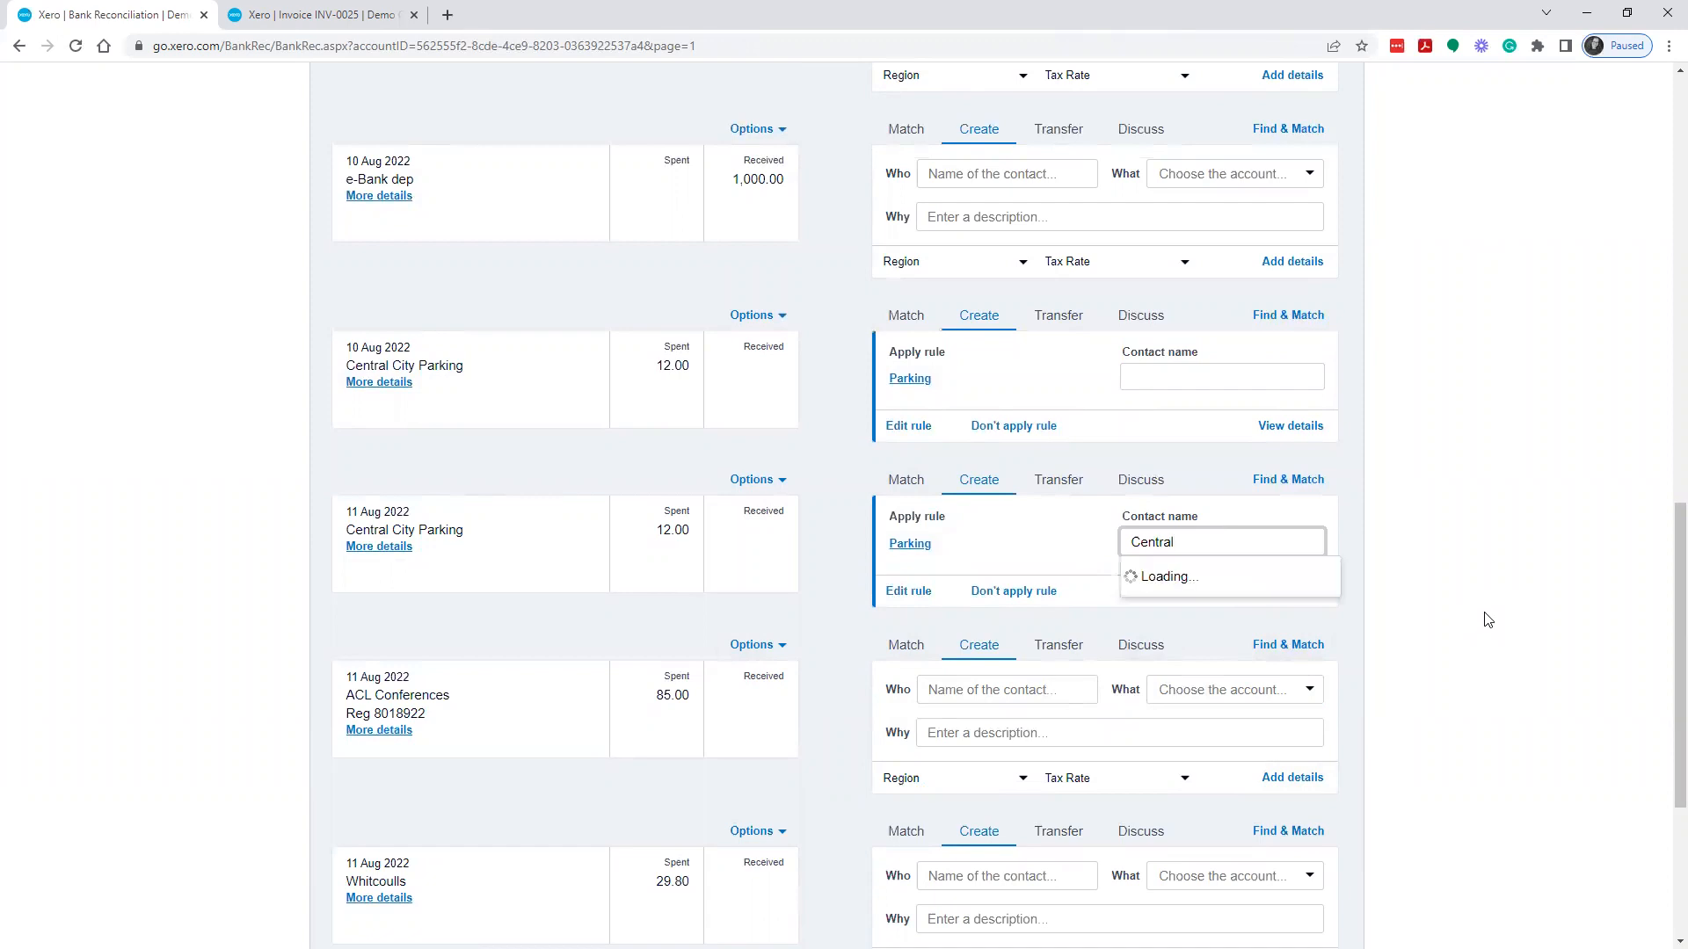
{"action": "type", "text": "Central Street Parking"}
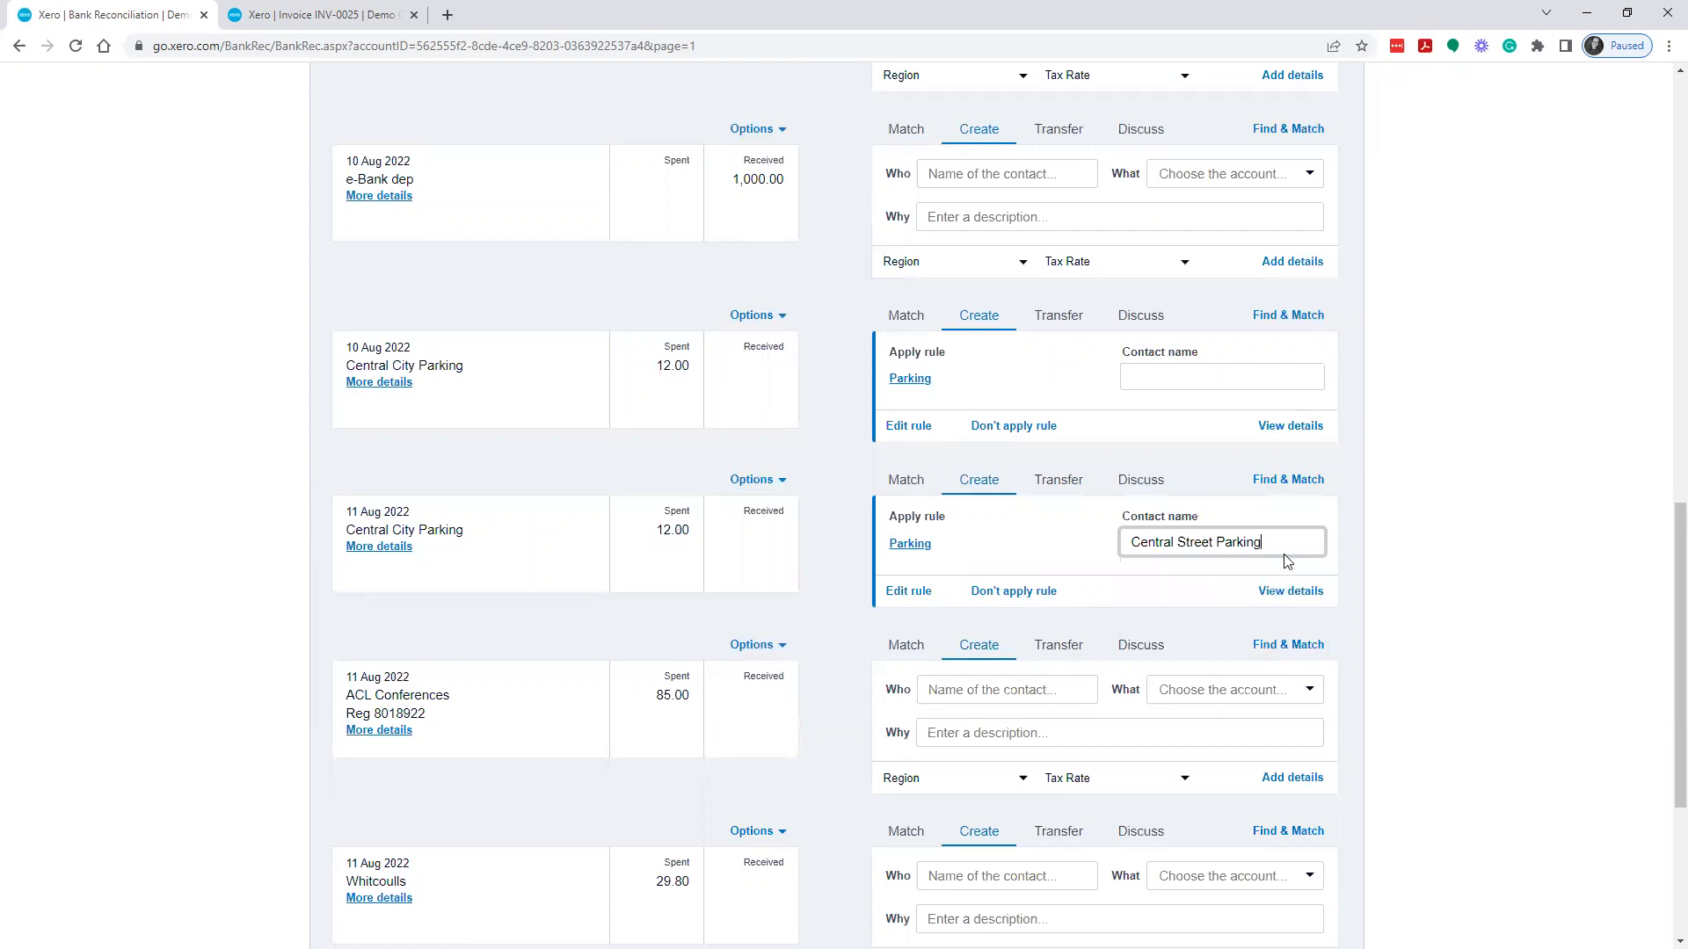
{"action": "left_click", "coordinate": [1444, 526]}
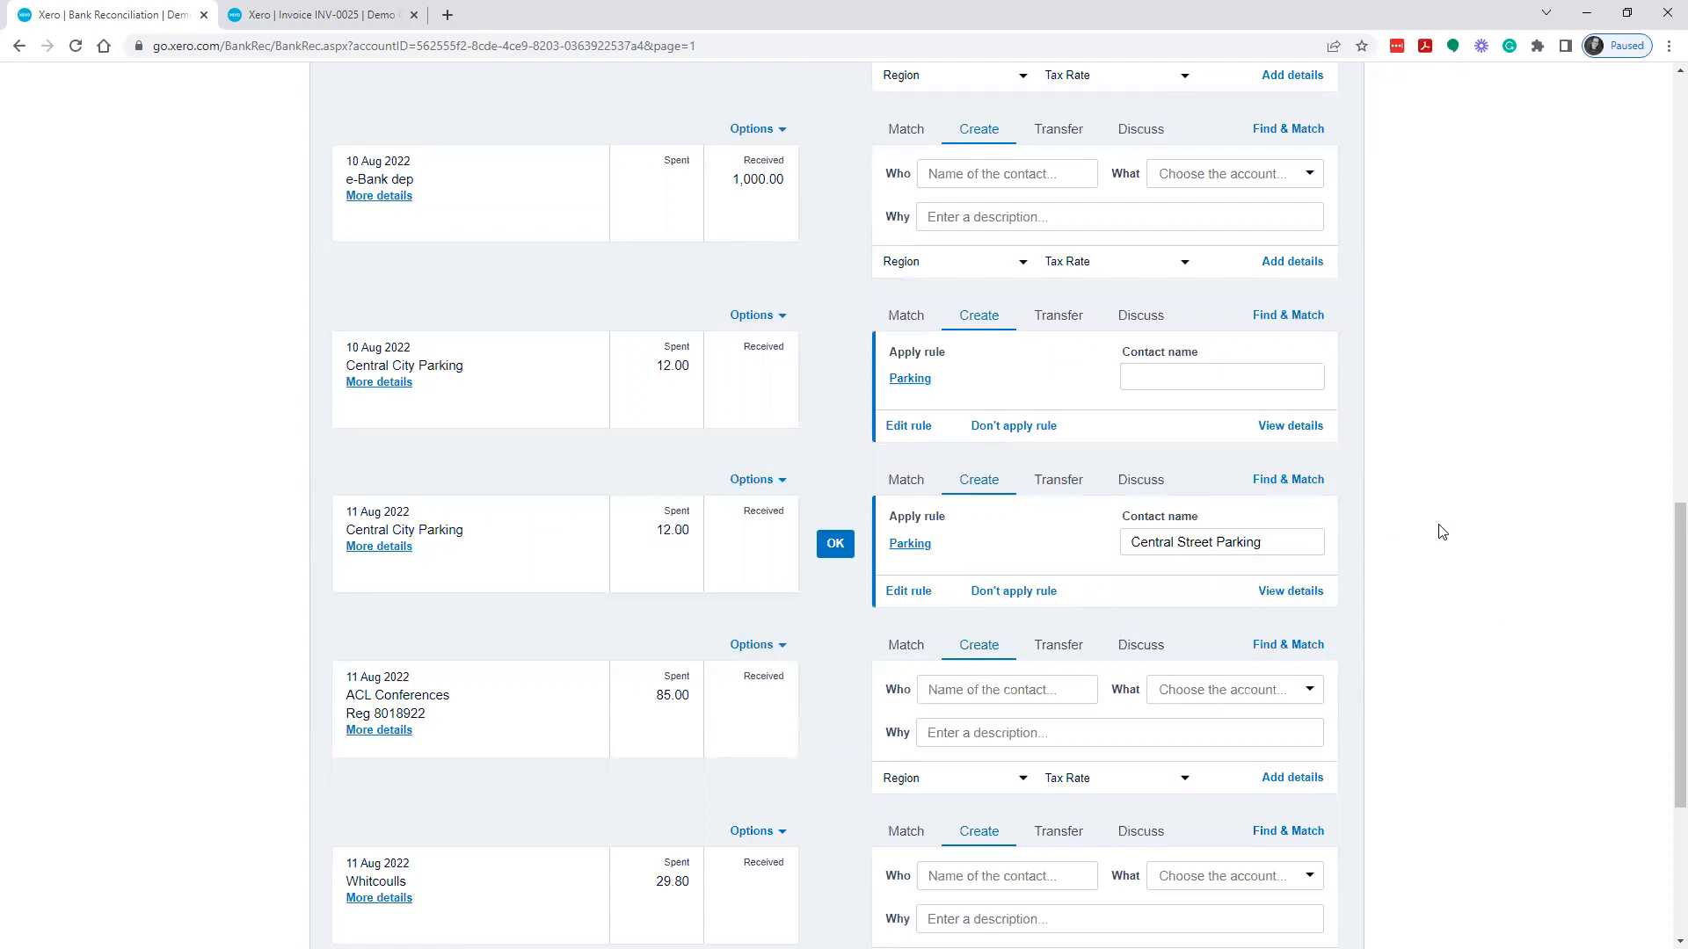
{"action": "left_click", "coordinate": [832, 546]}
Step: Reconcile the 12 Aug Central City Parking payment with the Parking rule, choosing the existing Central Street Parking contact
{"action": "scroll", "coordinate": [832, 557], "scroll_direction": "down", "scroll_amount": 4}
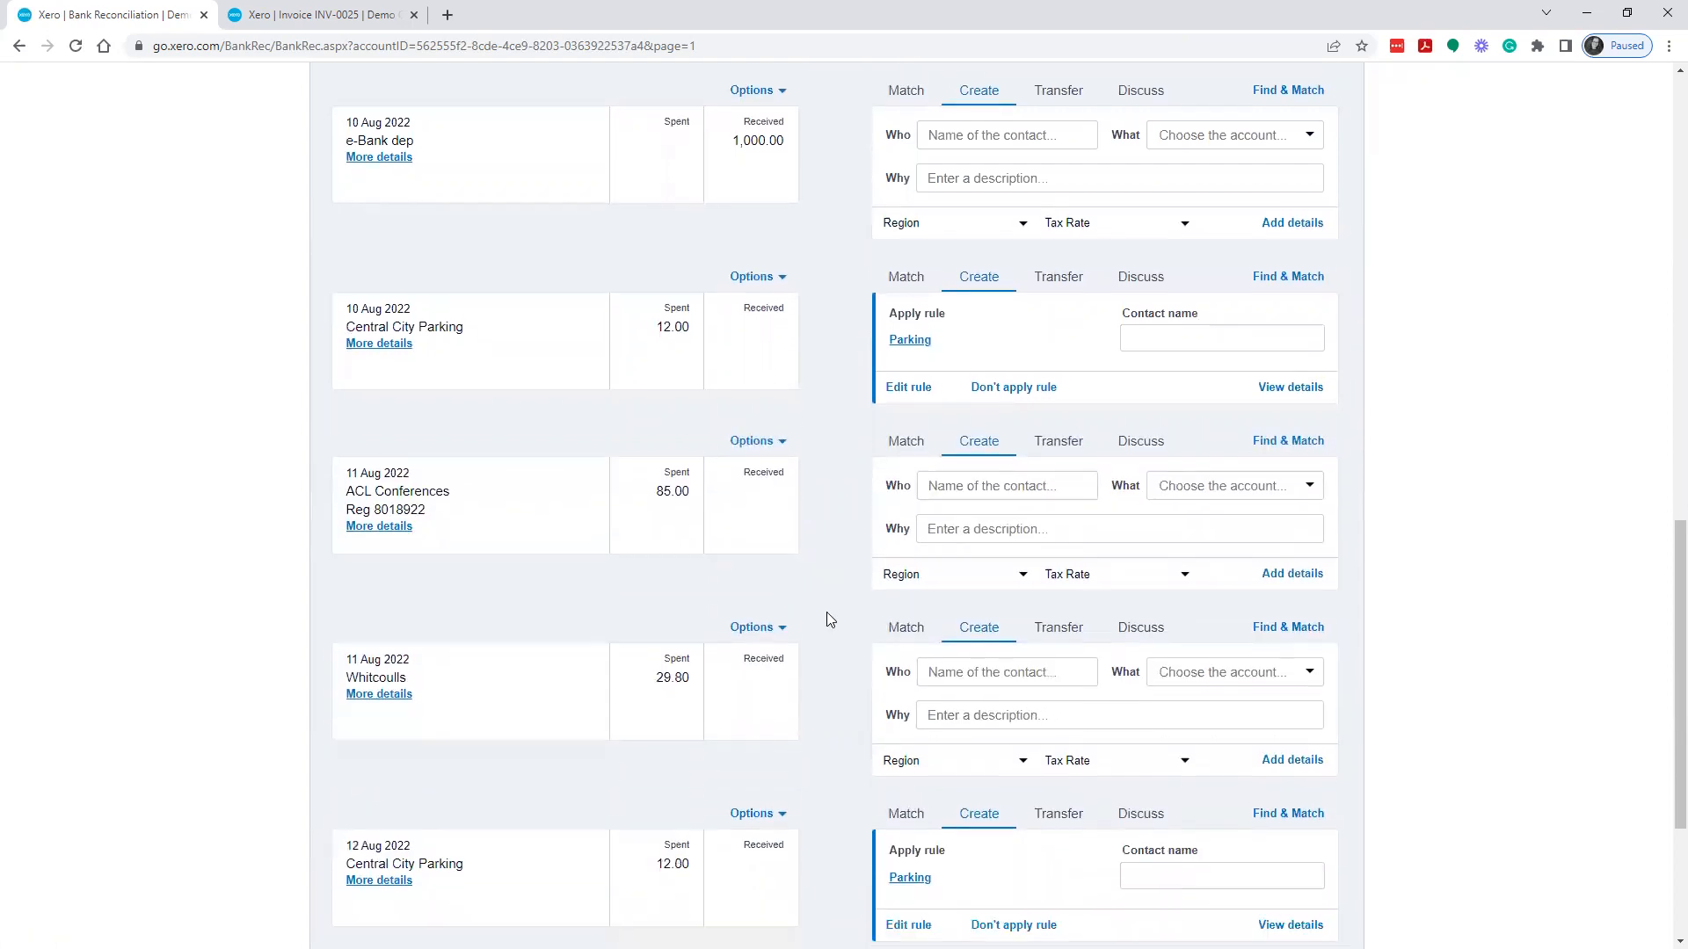
{"action": "left_click", "coordinate": [1239, 574]}
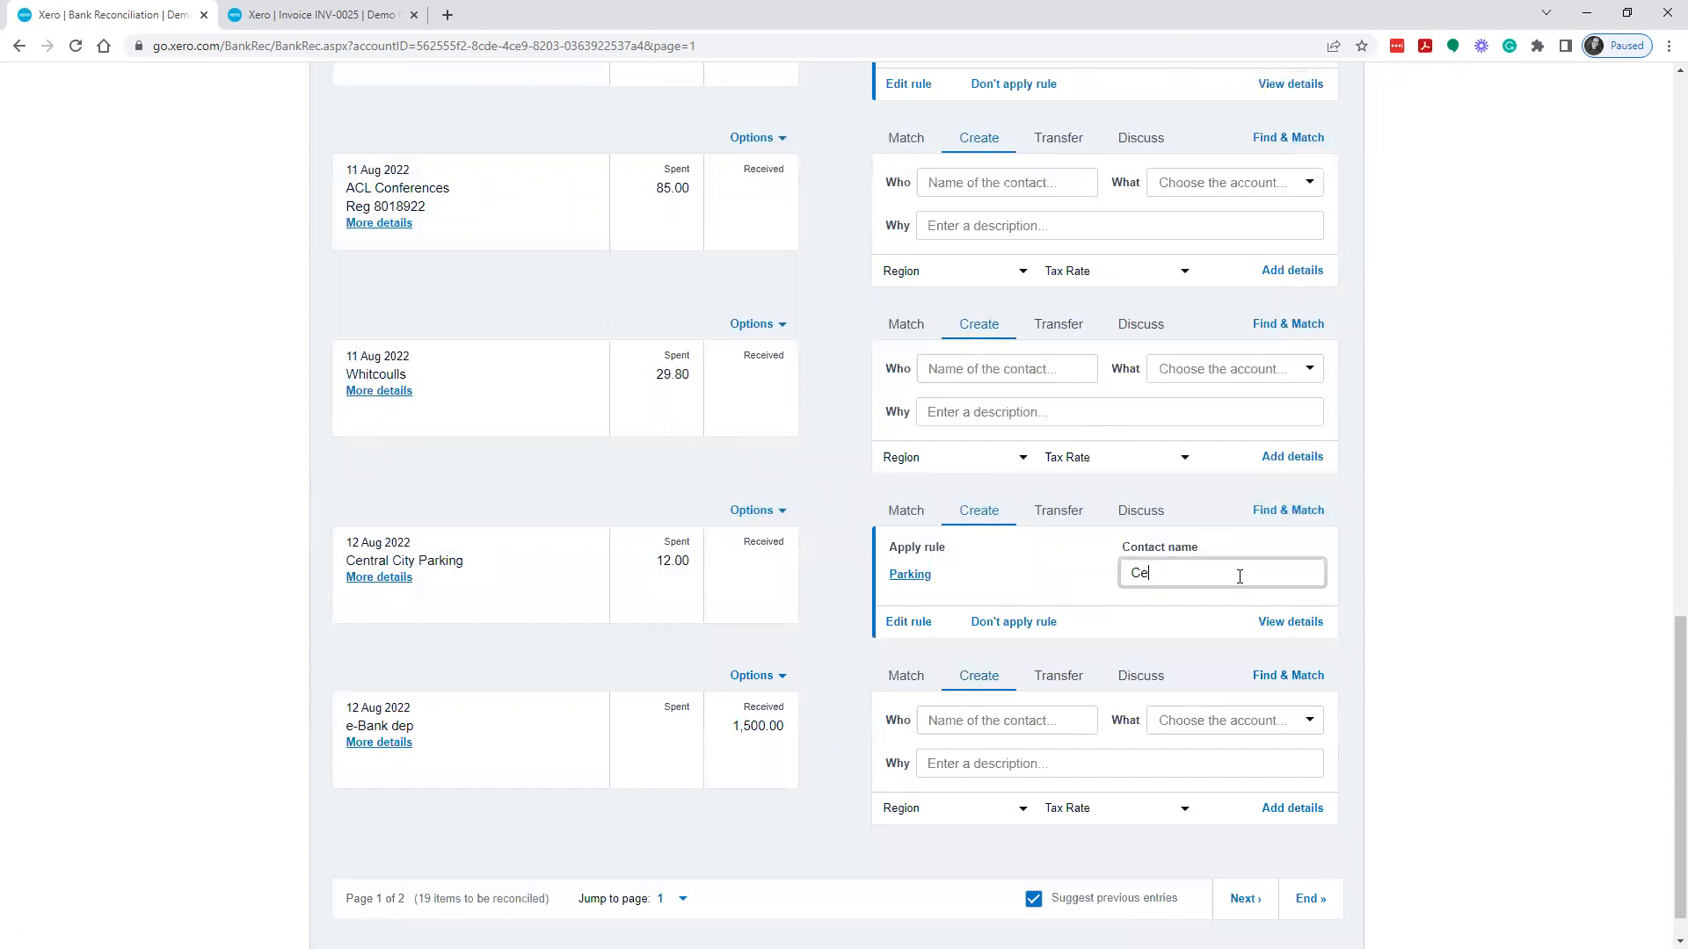
{"action": "type", "text": "Central Copiers"}
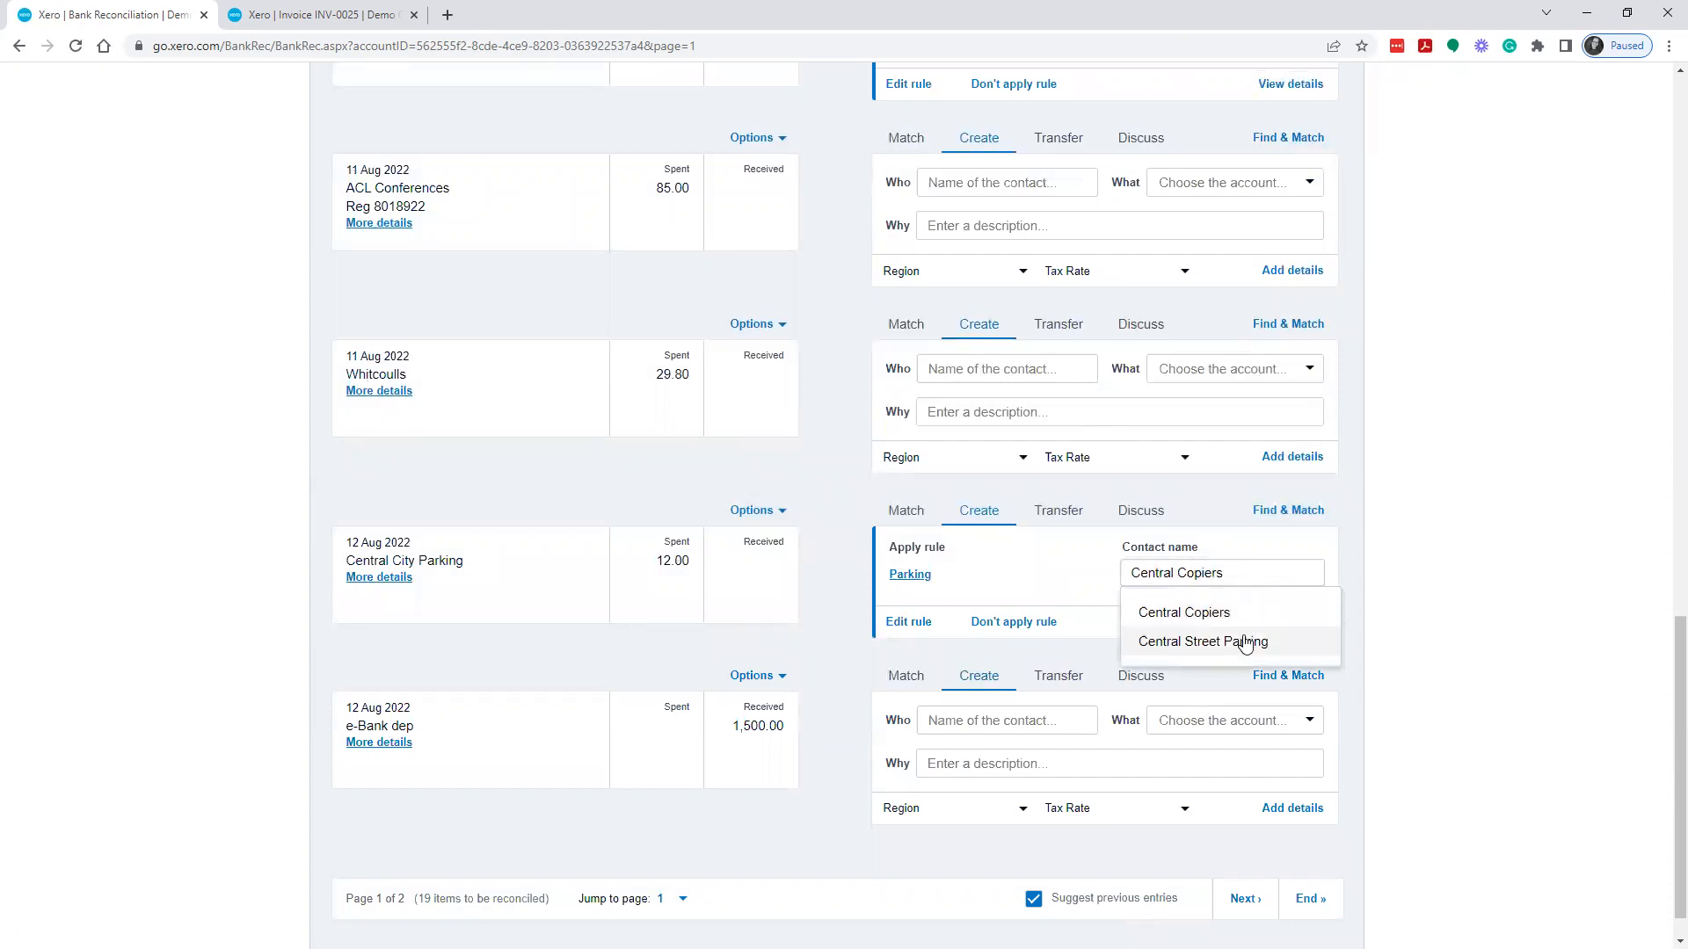
{"action": "left_click", "coordinate": [1245, 641]}
{"action": "key", "text": "Tab"}
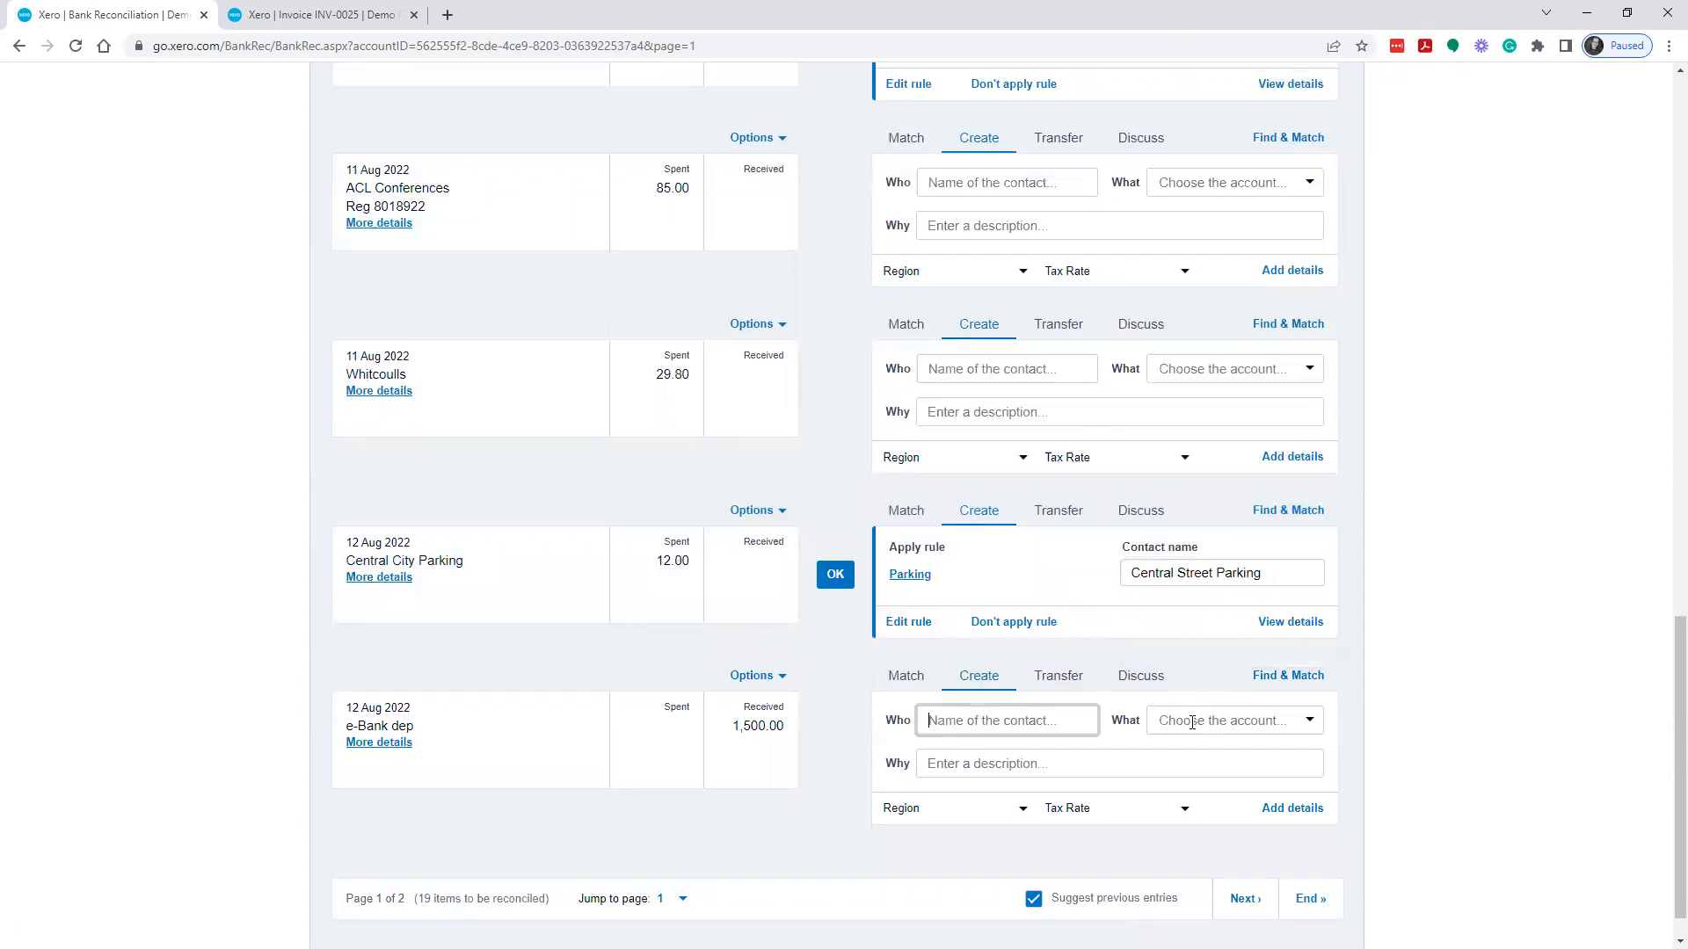
{"action": "left_click", "coordinate": [835, 576]}
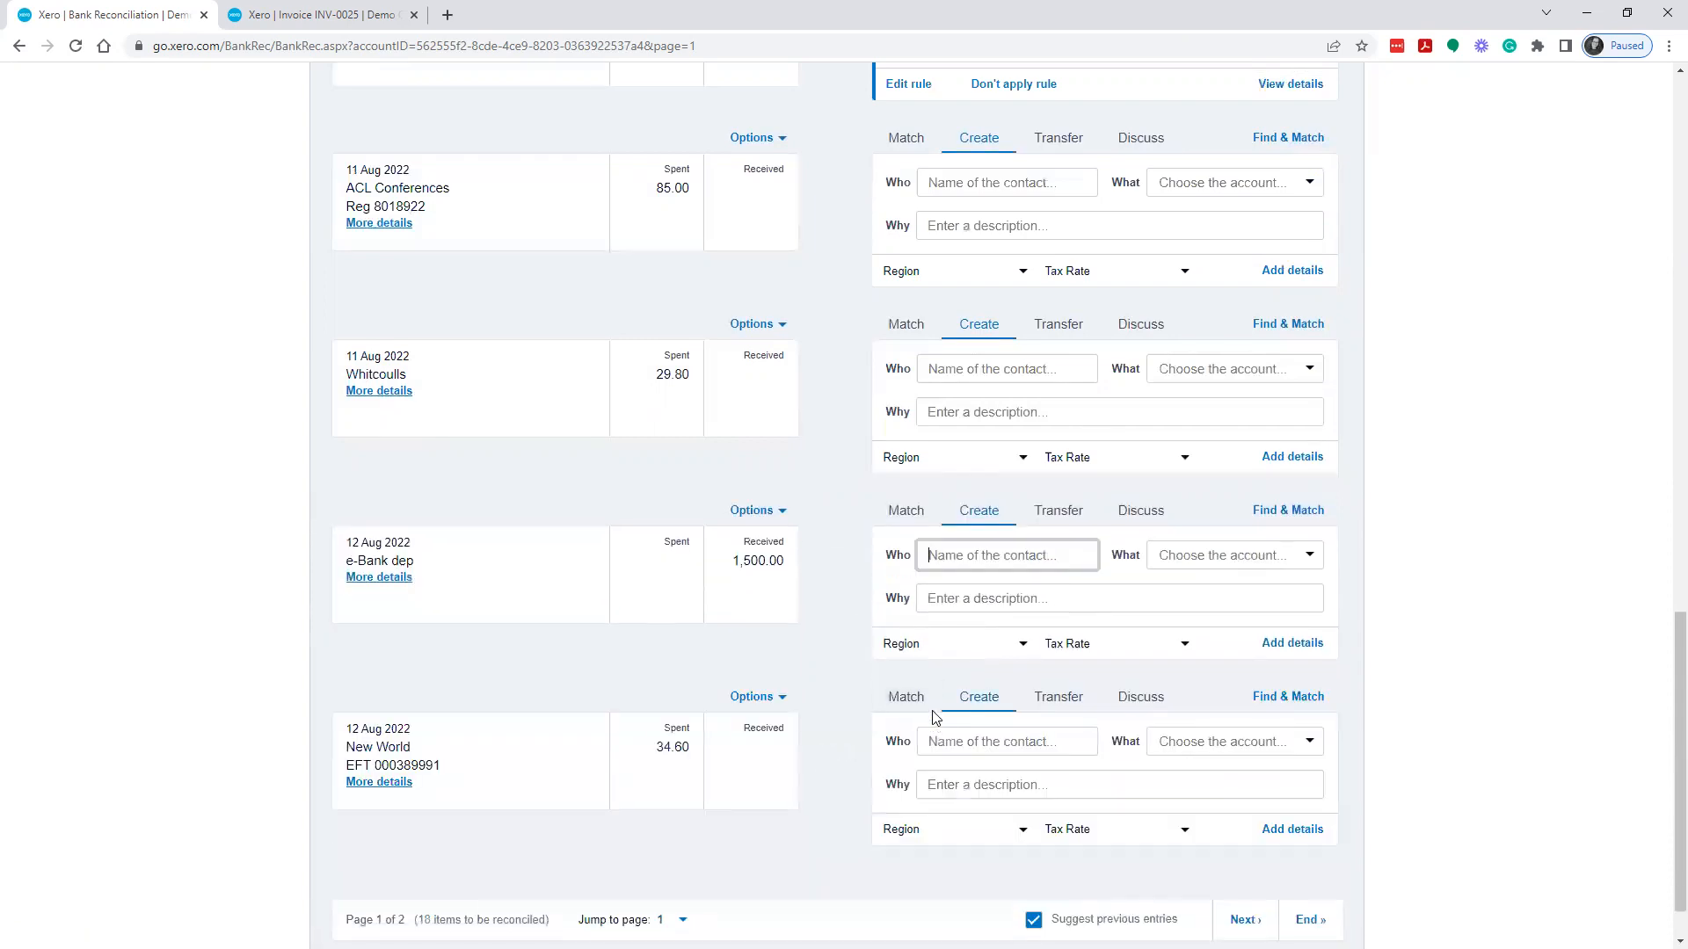
Step: Look through the candidate transactions for the 5 Aug Jakaranda Maple Systems deposit and close the match search without selecting any
{"action": "scroll", "coordinate": [939, 710], "scroll_direction": "up", "scroll_amount": 15}
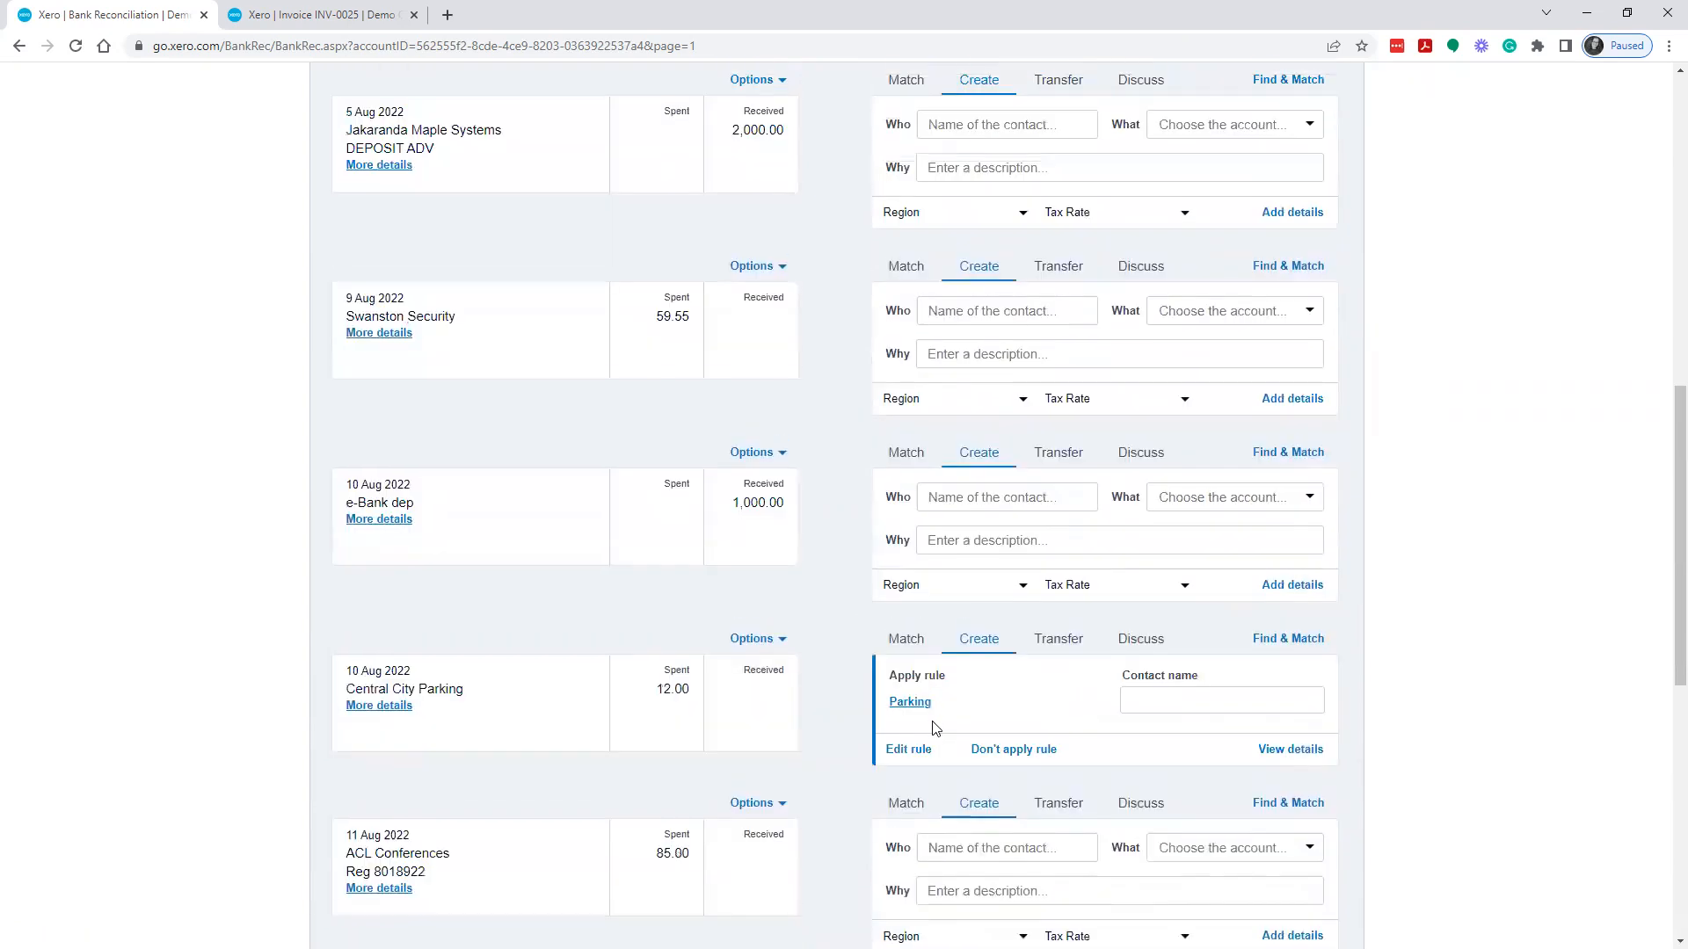
{"action": "scroll", "coordinate": [933, 728], "scroll_direction": "up", "scroll_amount": 2}
{"action": "scroll", "coordinate": [1011, 791], "scroll_direction": "down", "scroll_amount": 2}
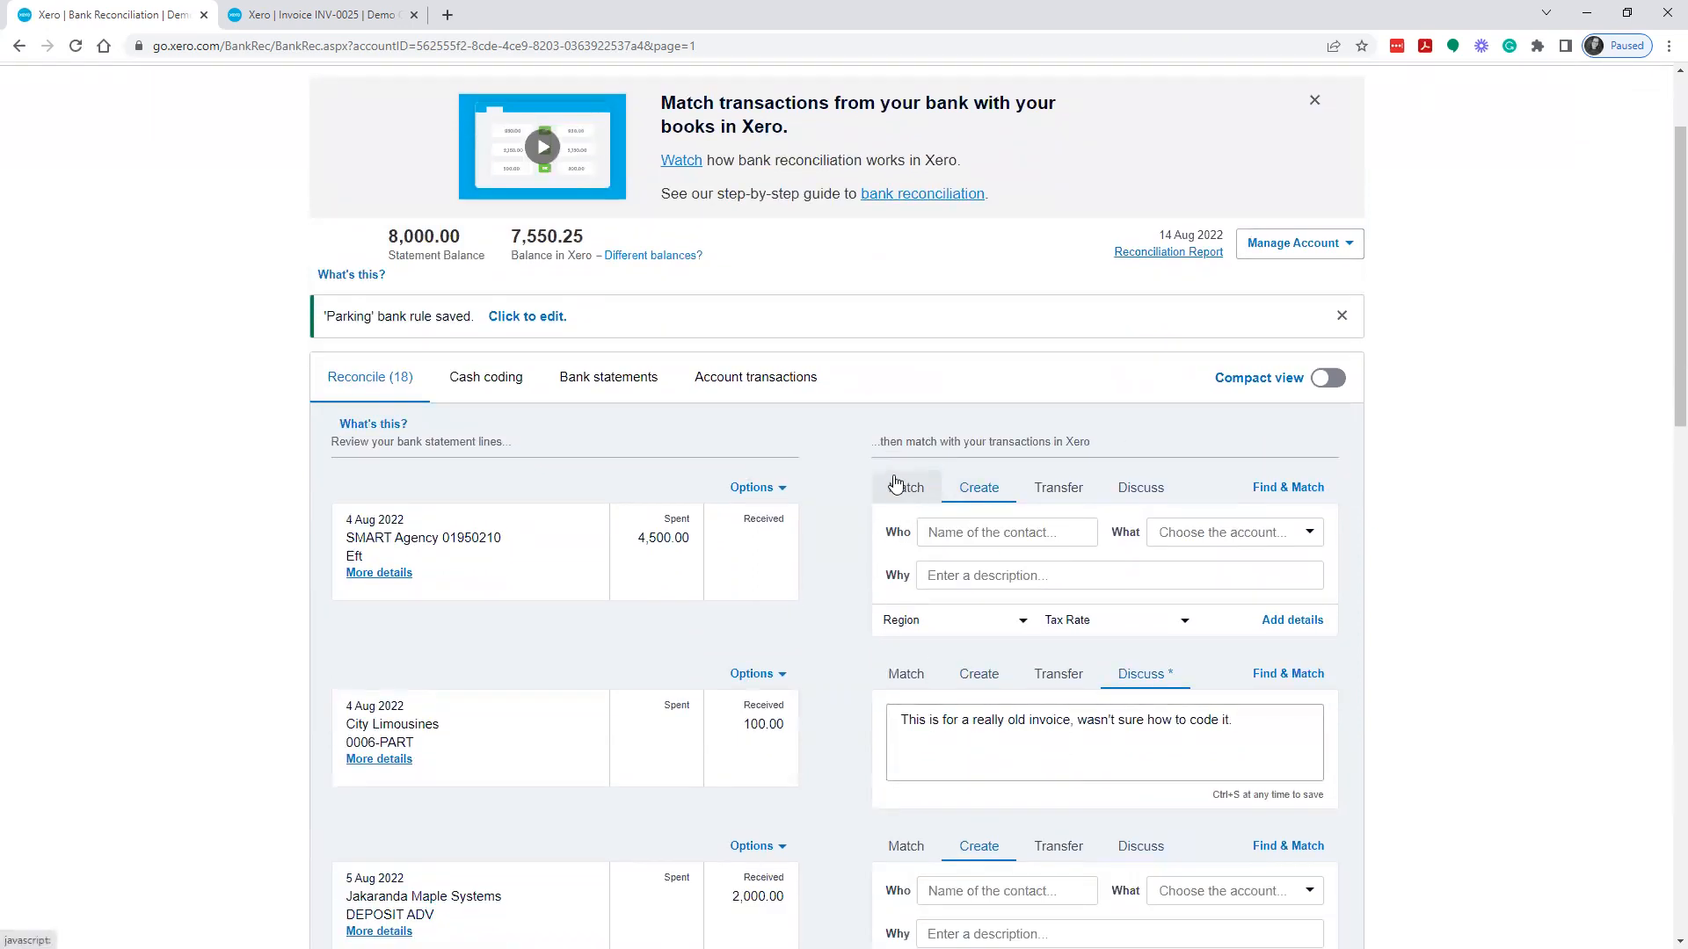
{"action": "scroll", "coordinate": [794, 747], "scroll_direction": "down", "scroll_amount": 1}
{"action": "scroll", "coordinate": [794, 747], "scroll_direction": "down", "scroll_amount": 3}
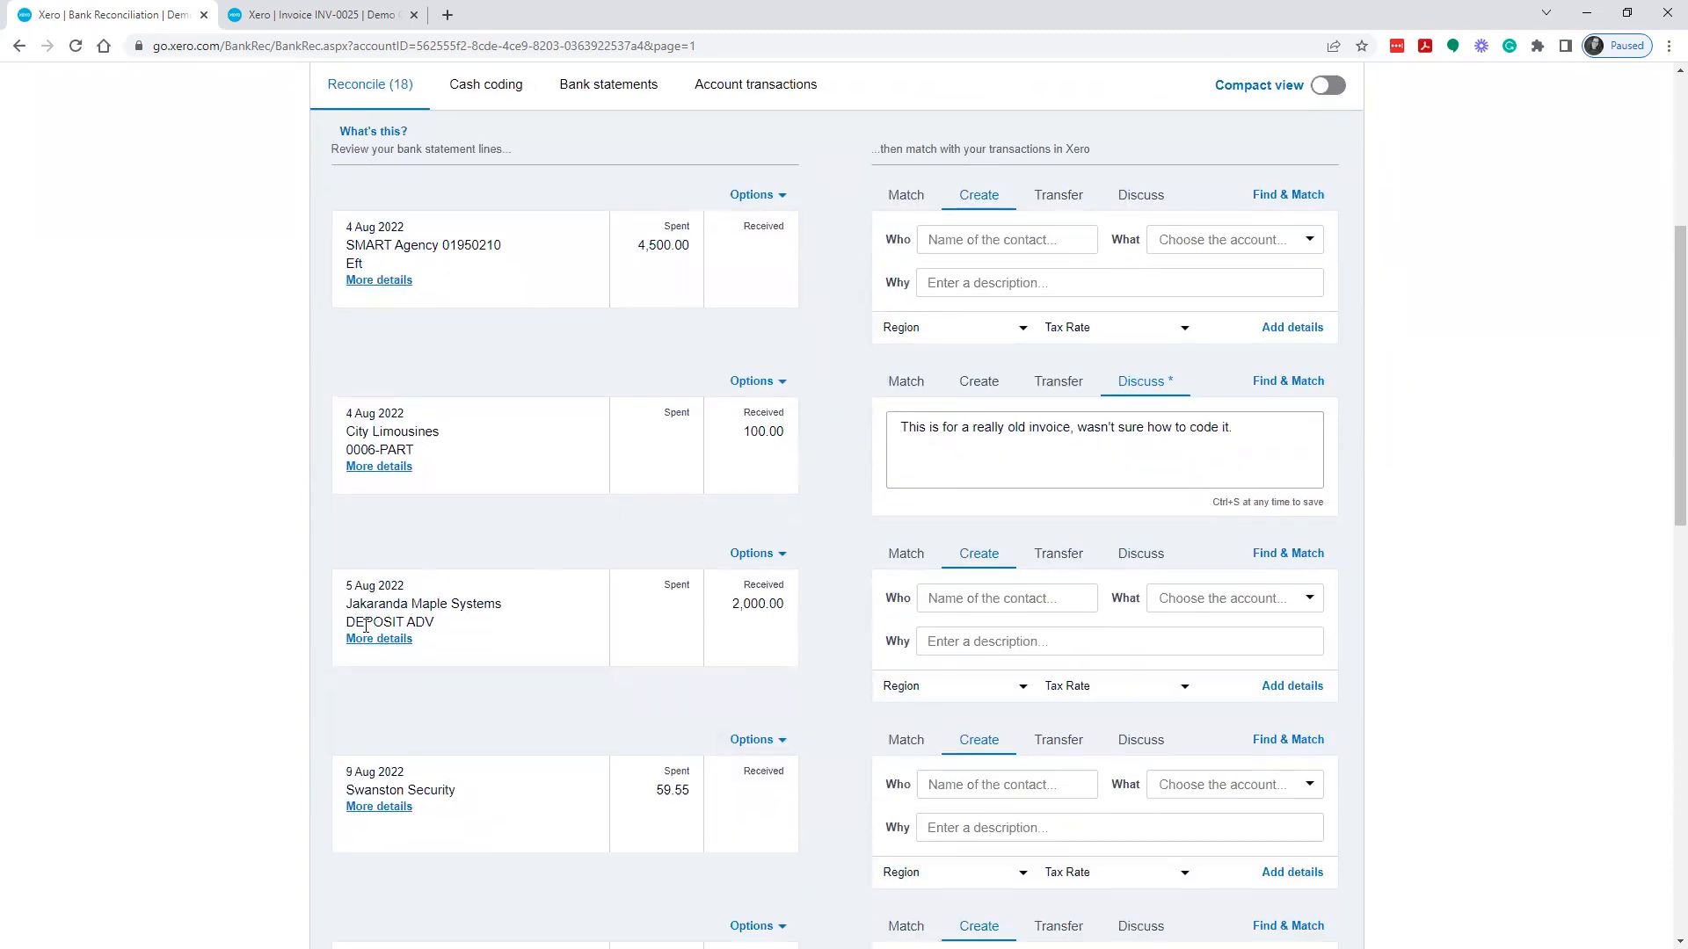
{"action": "left_click", "coordinate": [906, 552]}
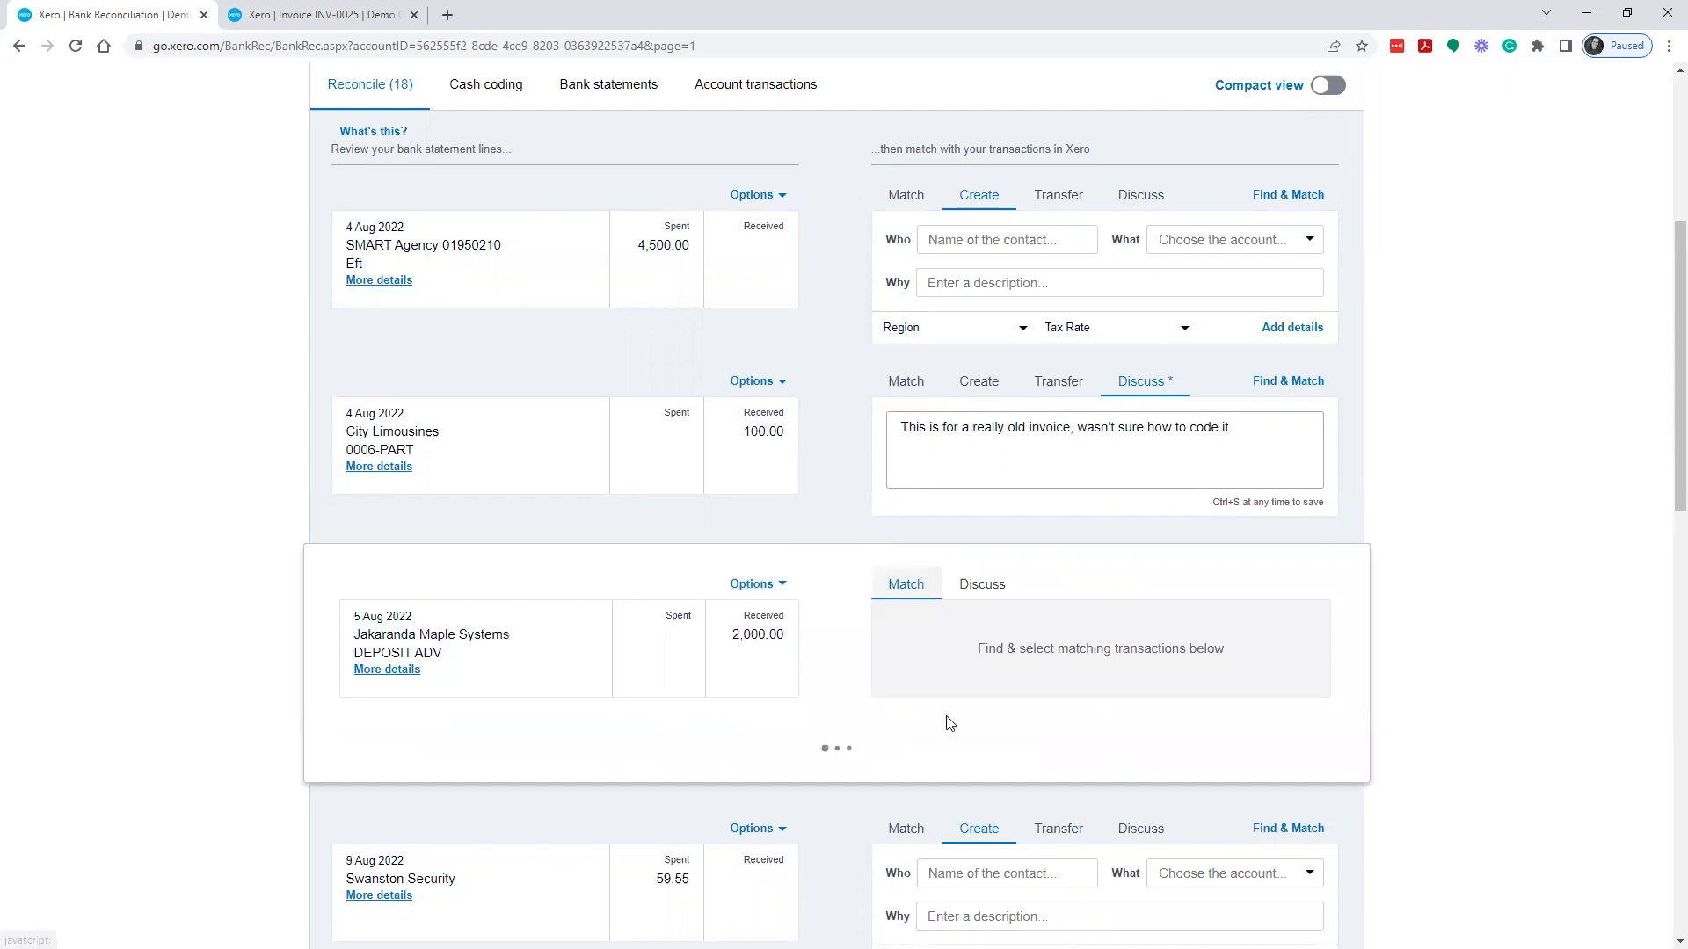
{"action": "scroll", "coordinate": [960, 725], "scroll_direction": "down", "scroll_amount": 3}
{"action": "scroll", "coordinate": [1071, 683], "scroll_direction": "down", "scroll_amount": 2}
{"action": "scroll", "coordinate": [1071, 683], "scroll_direction": "up", "scroll_amount": 2}
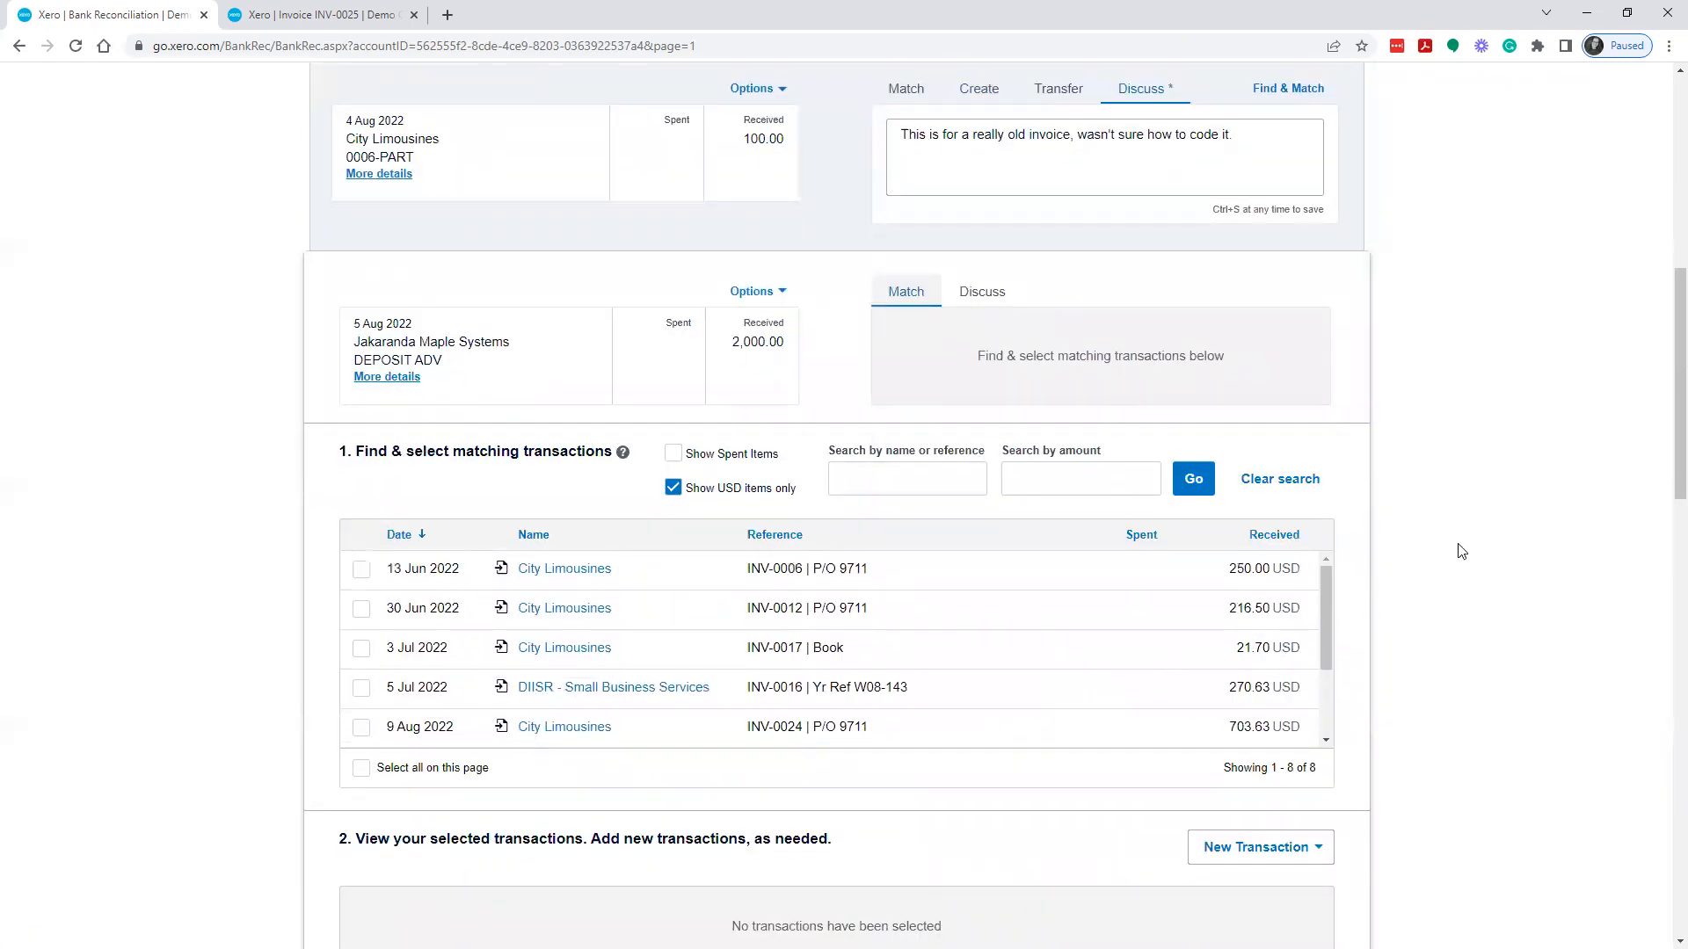
{"action": "scroll", "coordinate": [1483, 637], "scroll_direction": "down", "scroll_amount": 4}
{"action": "left_click", "coordinate": [1304, 754]}
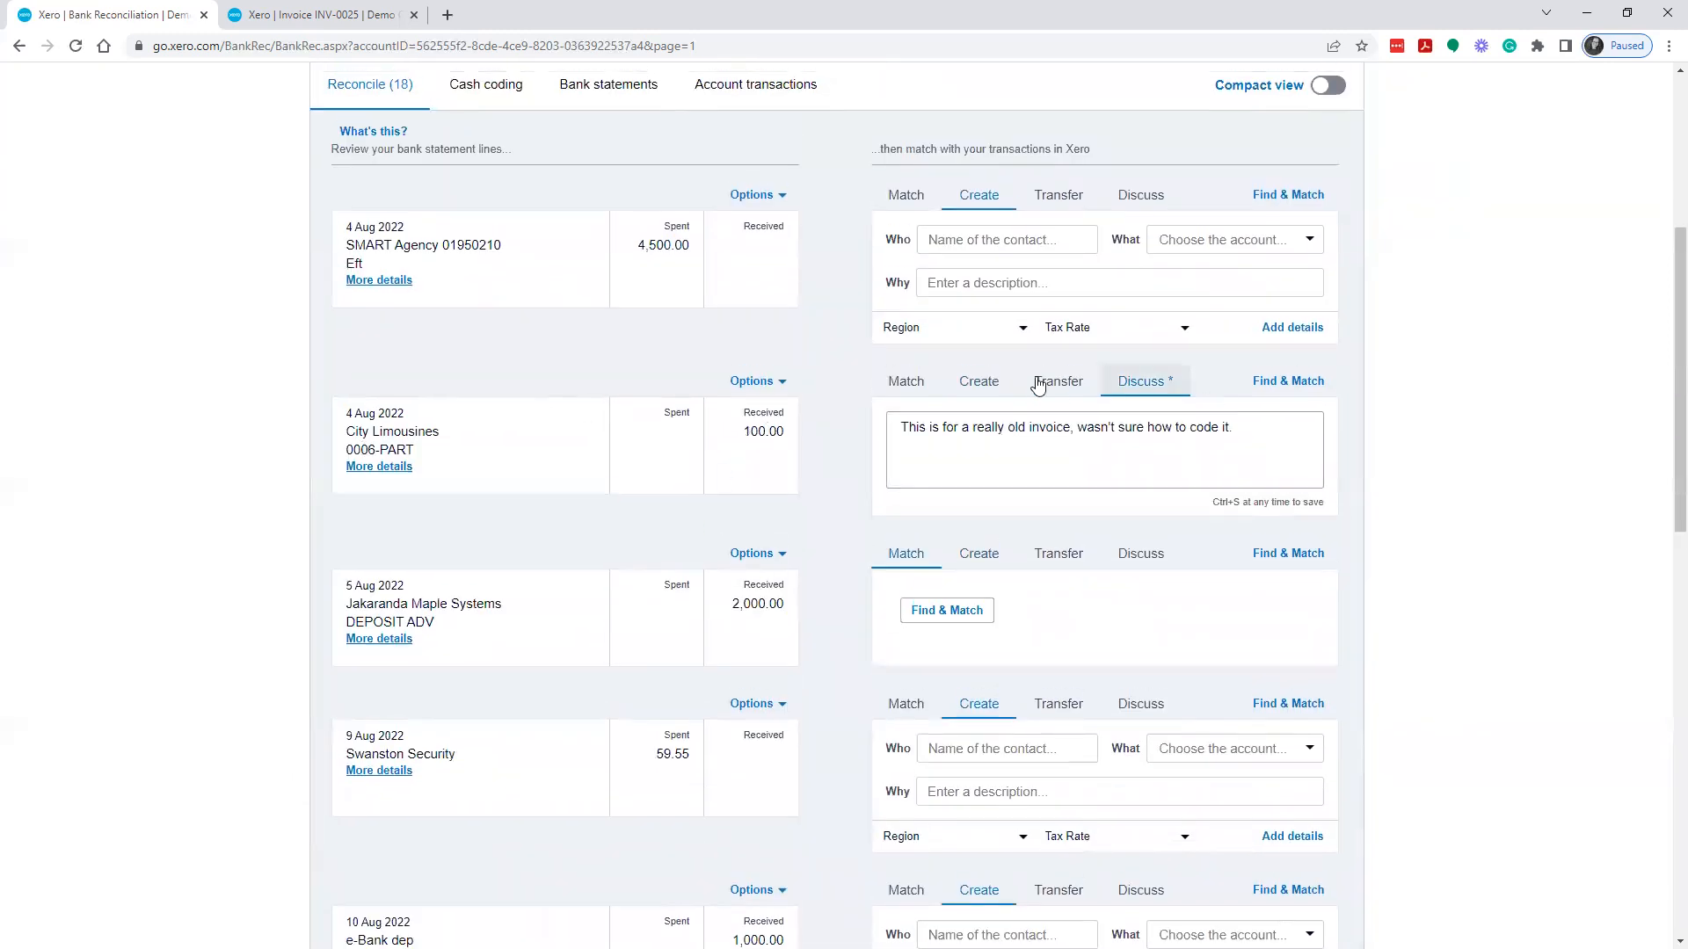
Step: Match the 4 Aug City Limousines receipt to invoice INV-0006, splitting the invoice with a part payment of 100.00
{"action": "left_click", "coordinate": [906, 381]}
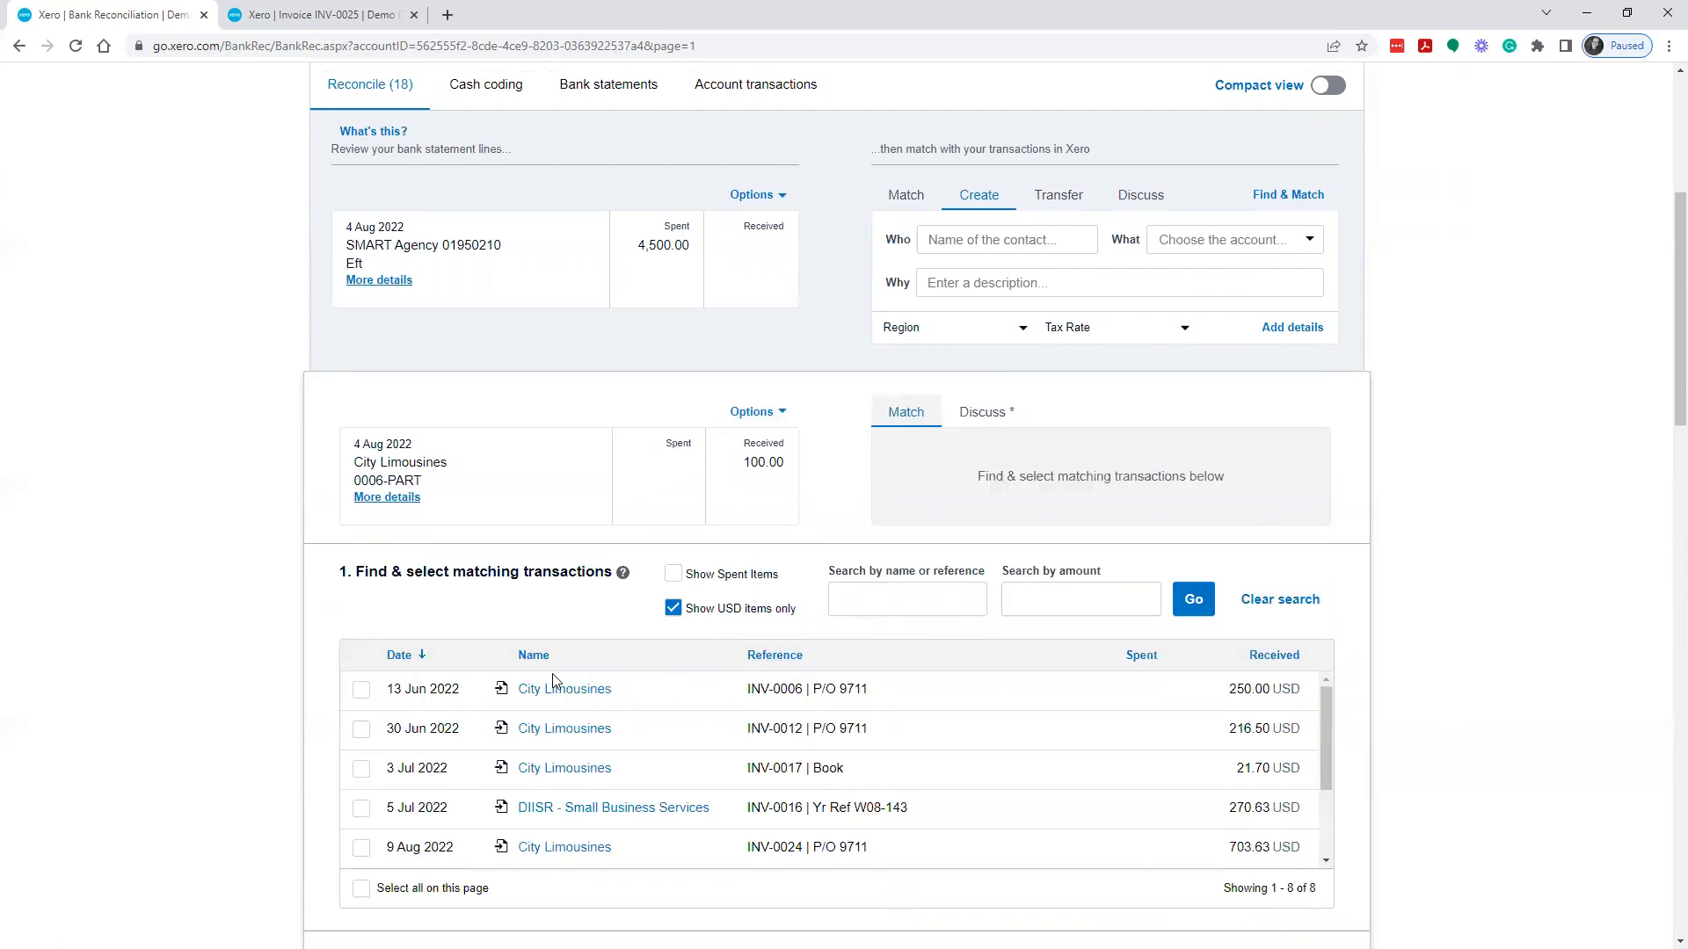
{"action": "left_click", "coordinate": [361, 691]}
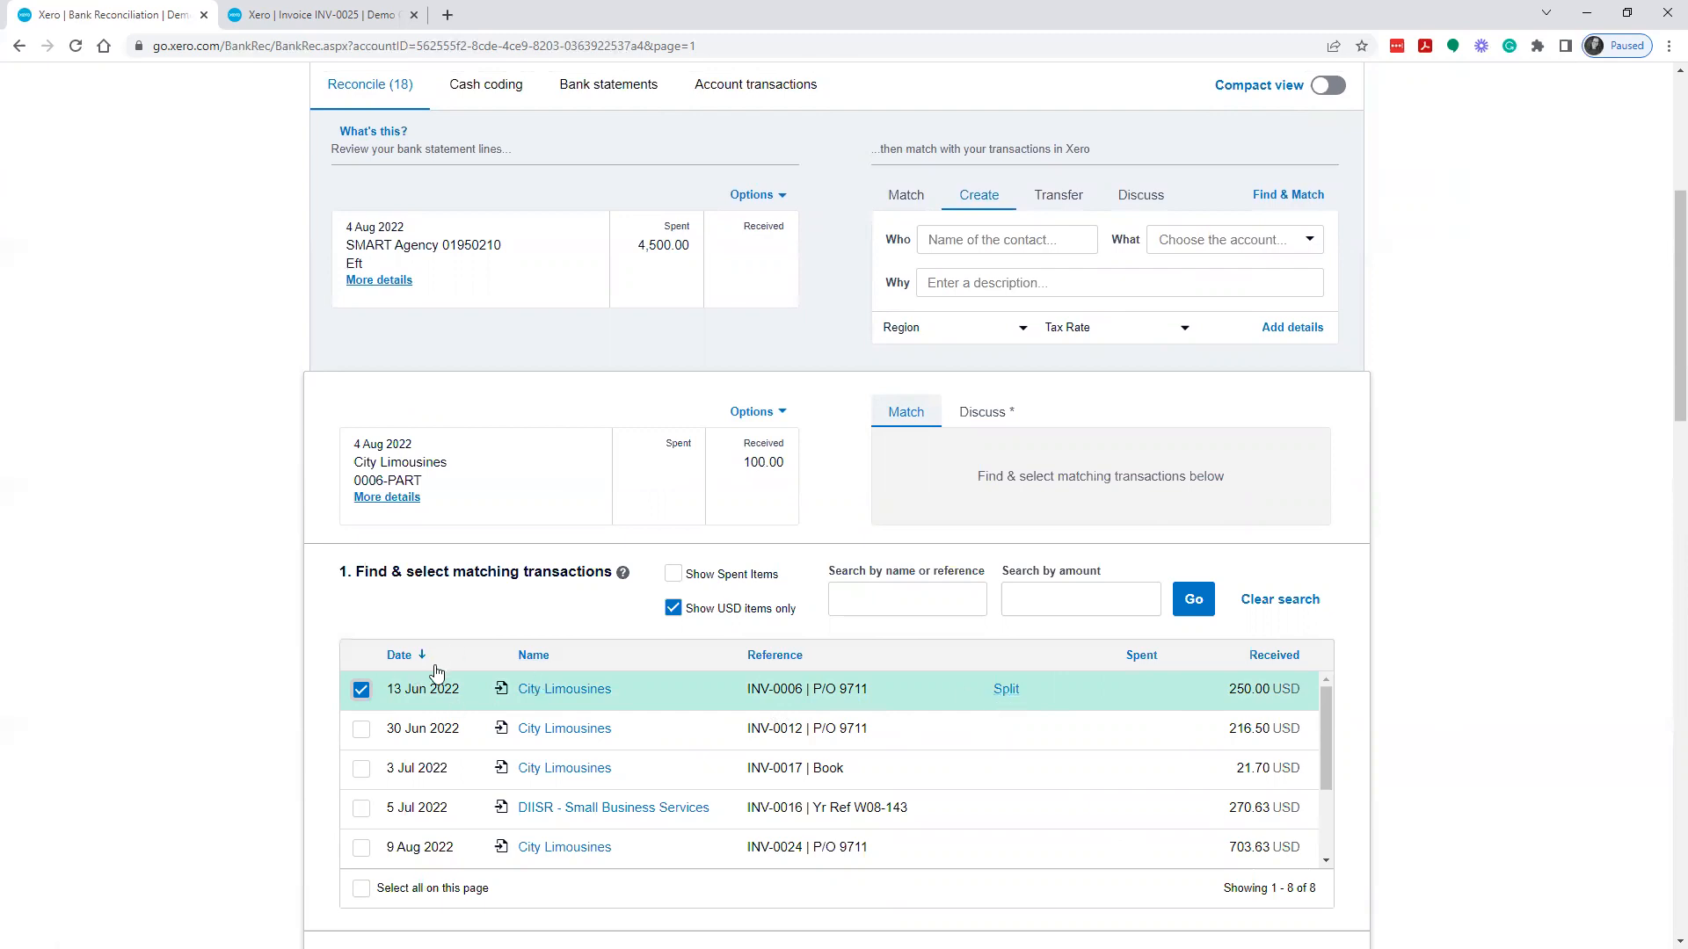
{"action": "left_click", "coordinate": [1007, 690]}
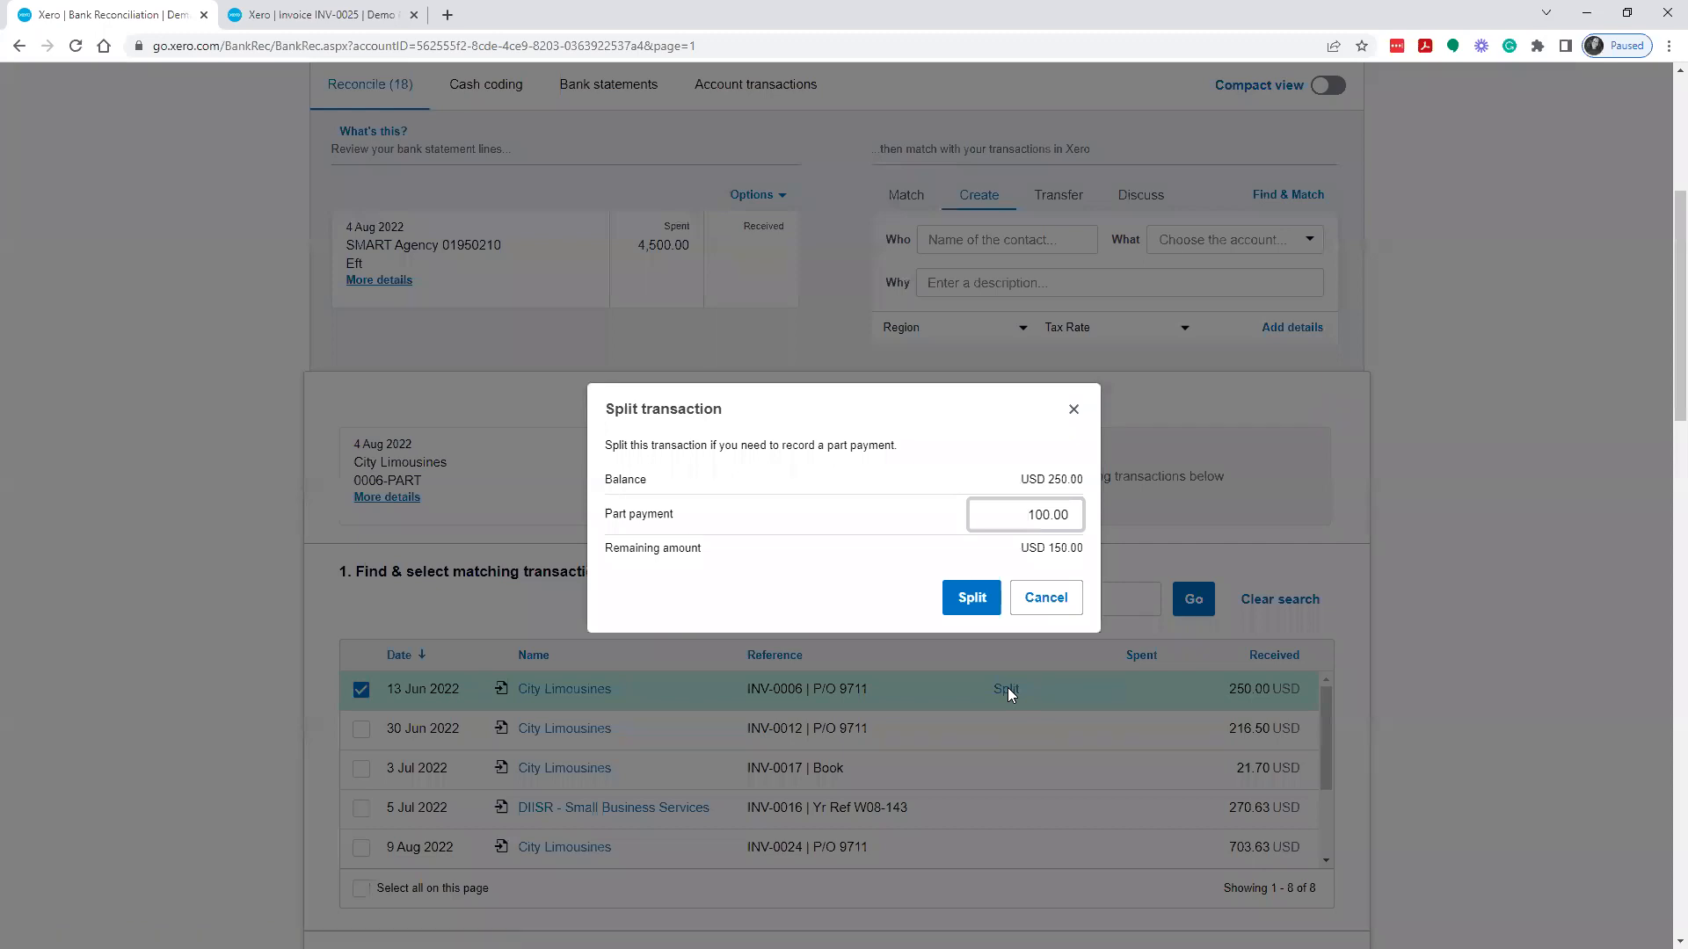
{"action": "left_click", "coordinate": [969, 599]}
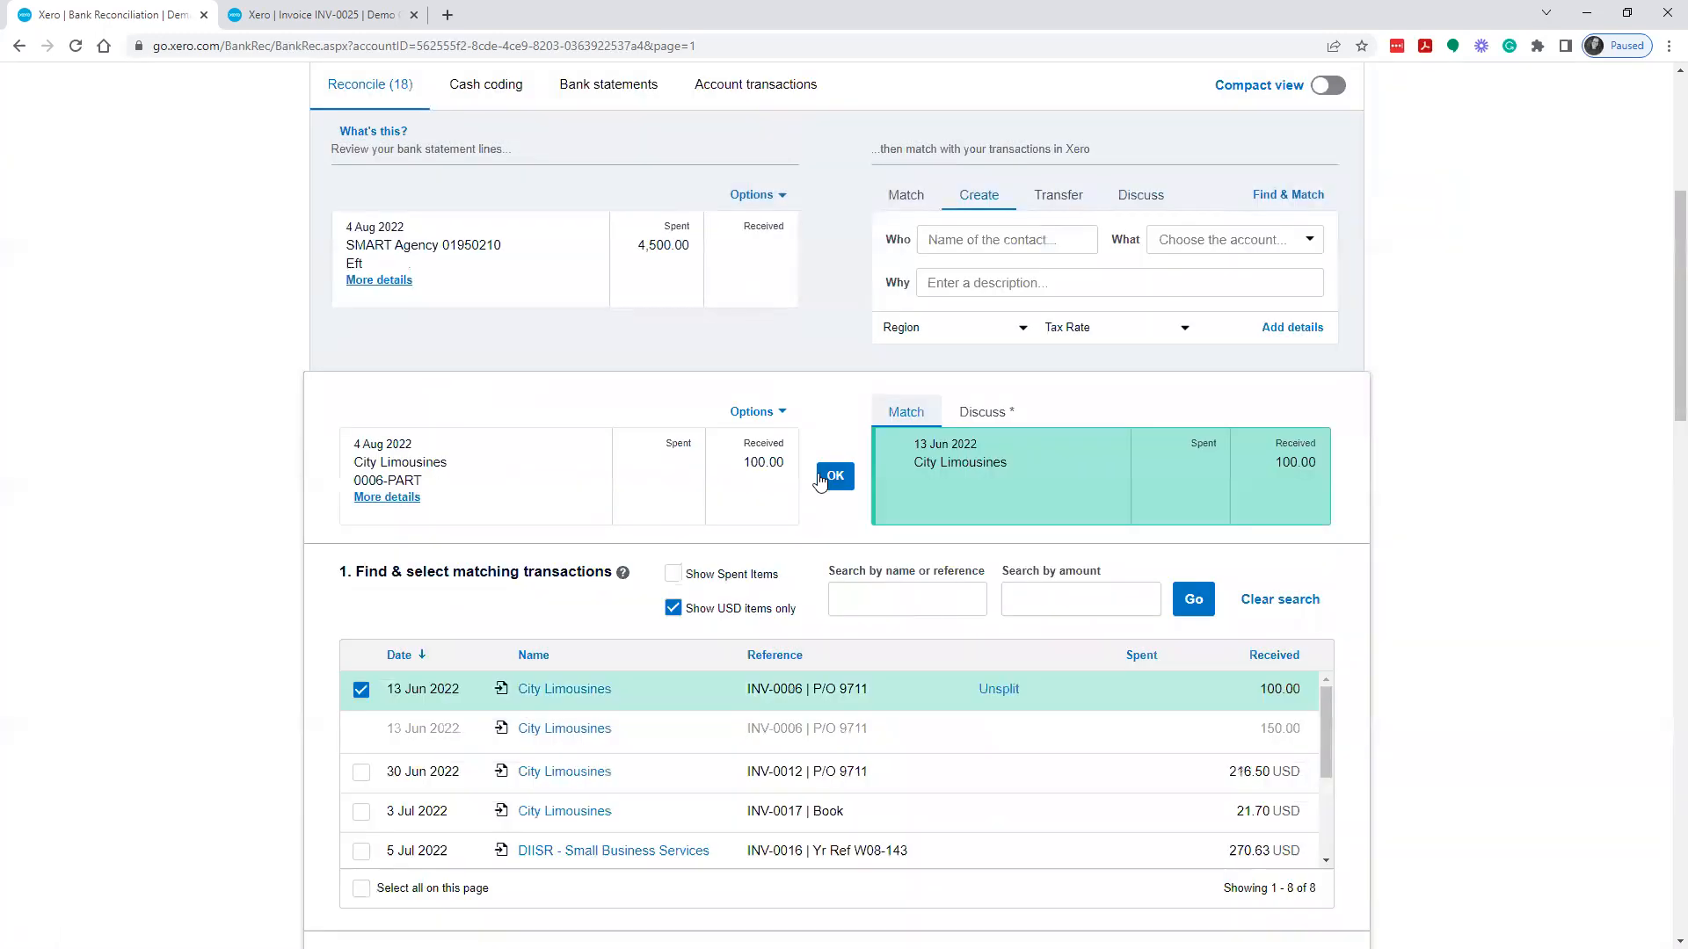
Step: Reconcile the 4 Aug City Limousines receipt with the selected 100.00 part payment
{"action": "left_click", "coordinate": [835, 476]}
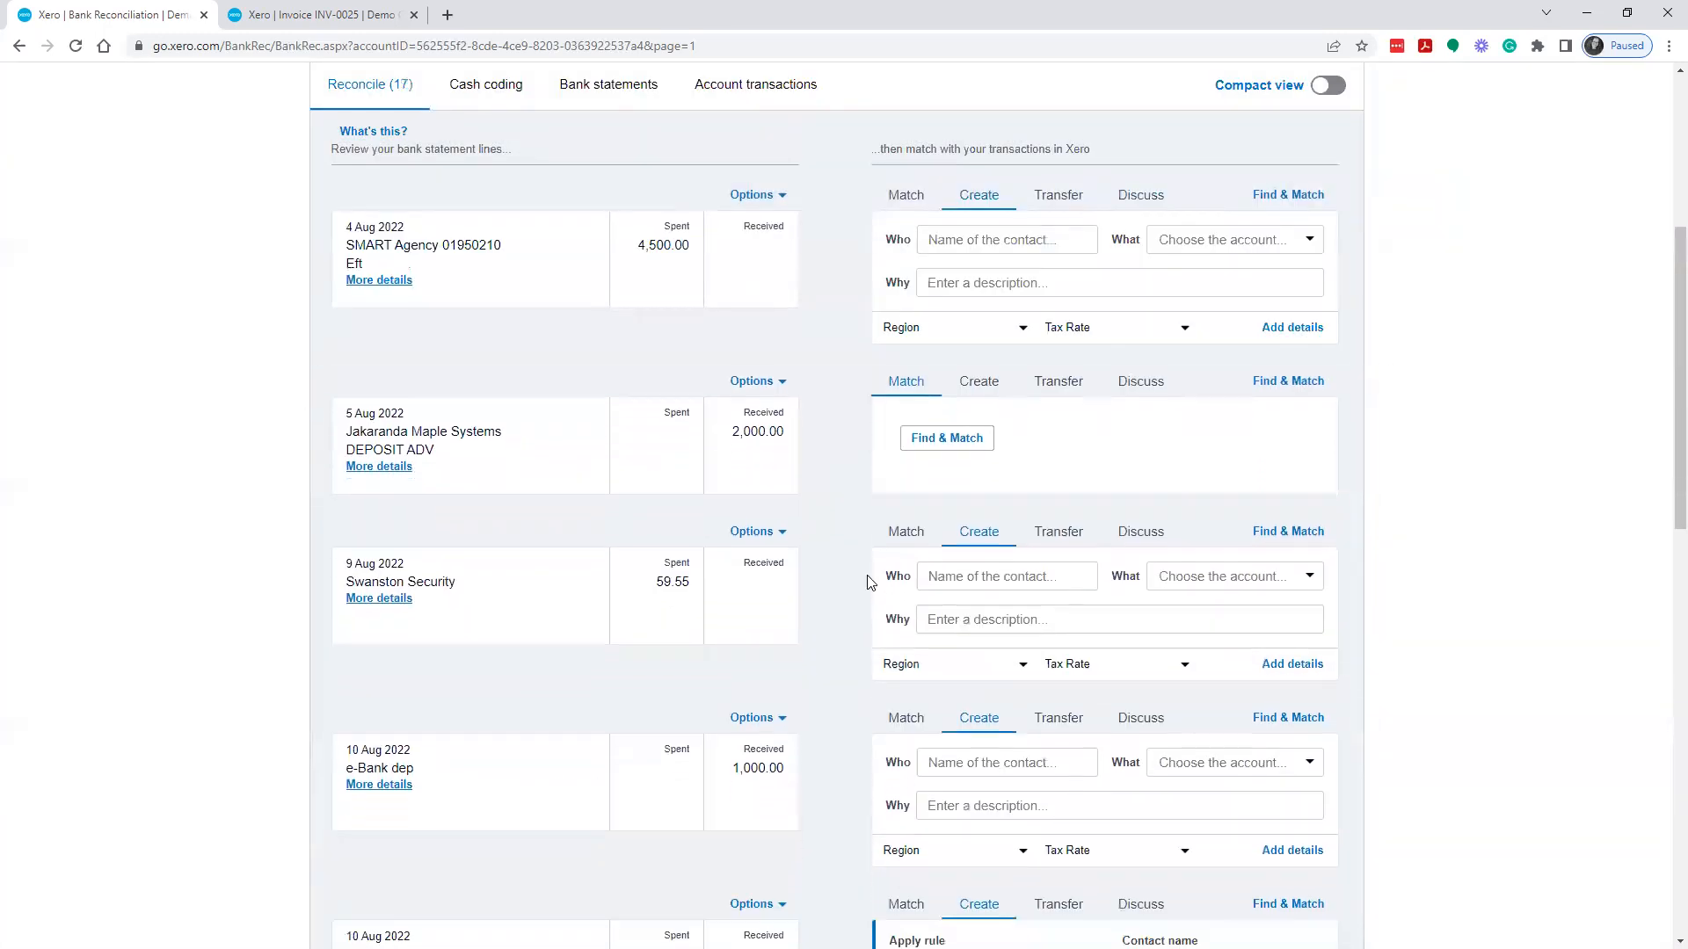
Step: Try to create a transaction for the 5 Aug Jakaranda Maple Systems deposit, entering Jakandra Maple Systems as a new contact
{"action": "left_click", "coordinate": [979, 381]}
{"action": "left_click", "coordinate": [958, 429]}
{"action": "type", "text": "Jakandra M"}
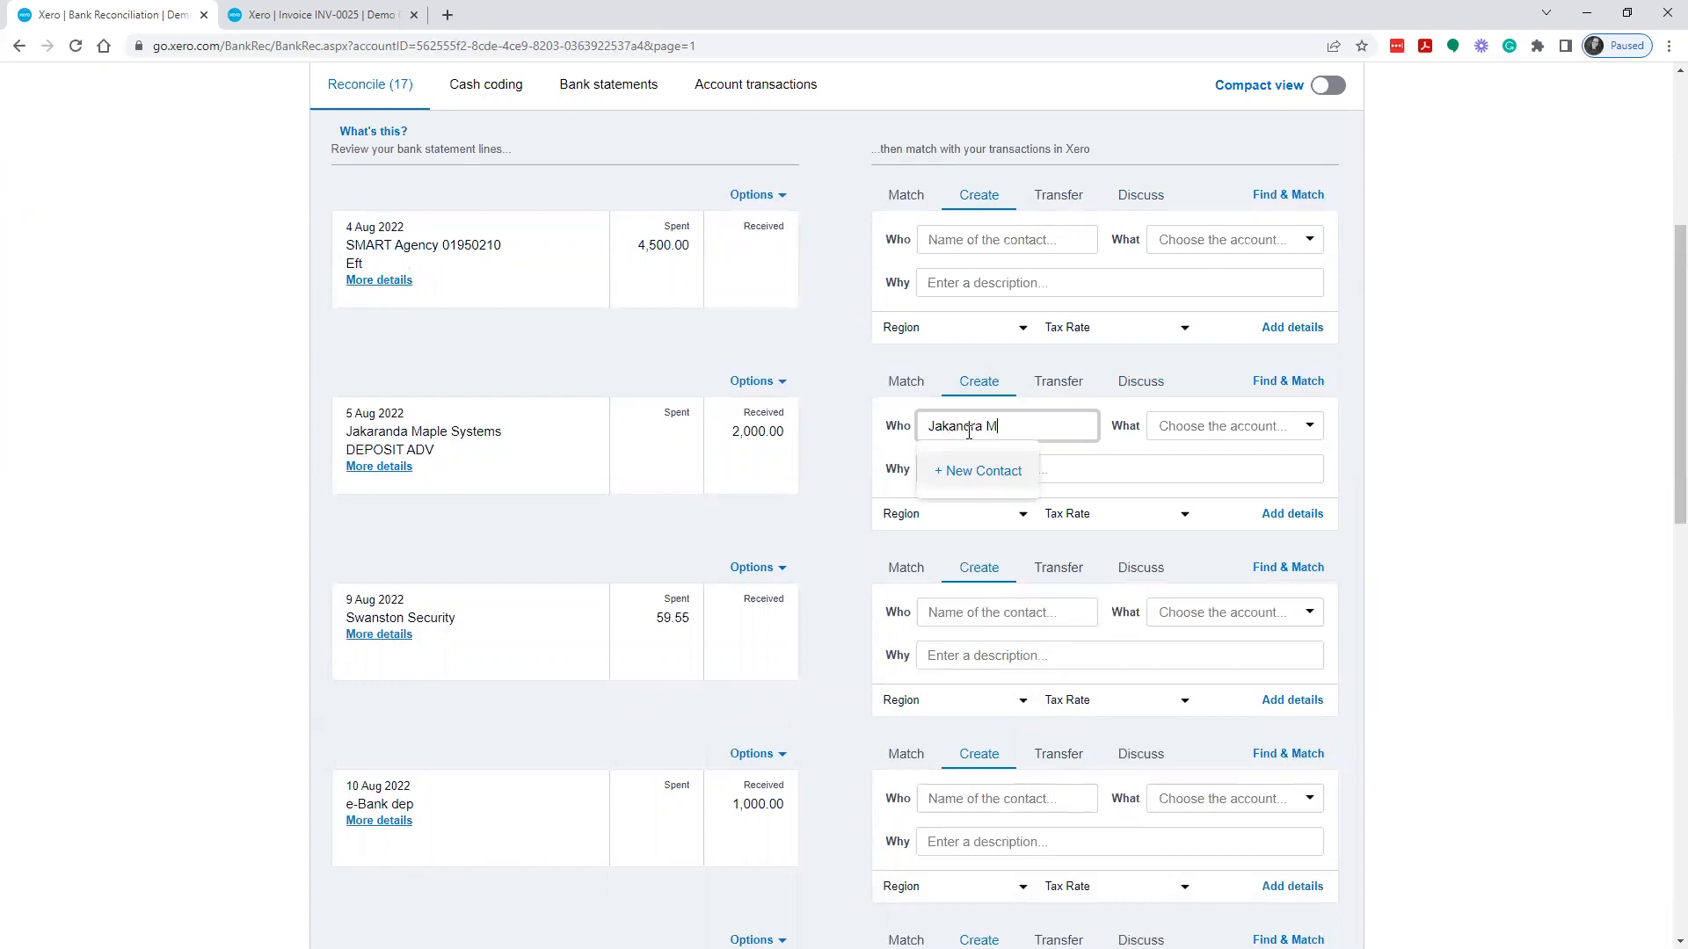
{"action": "type", "text": "aple Systems"}
{"action": "key", "text": "Tab"}
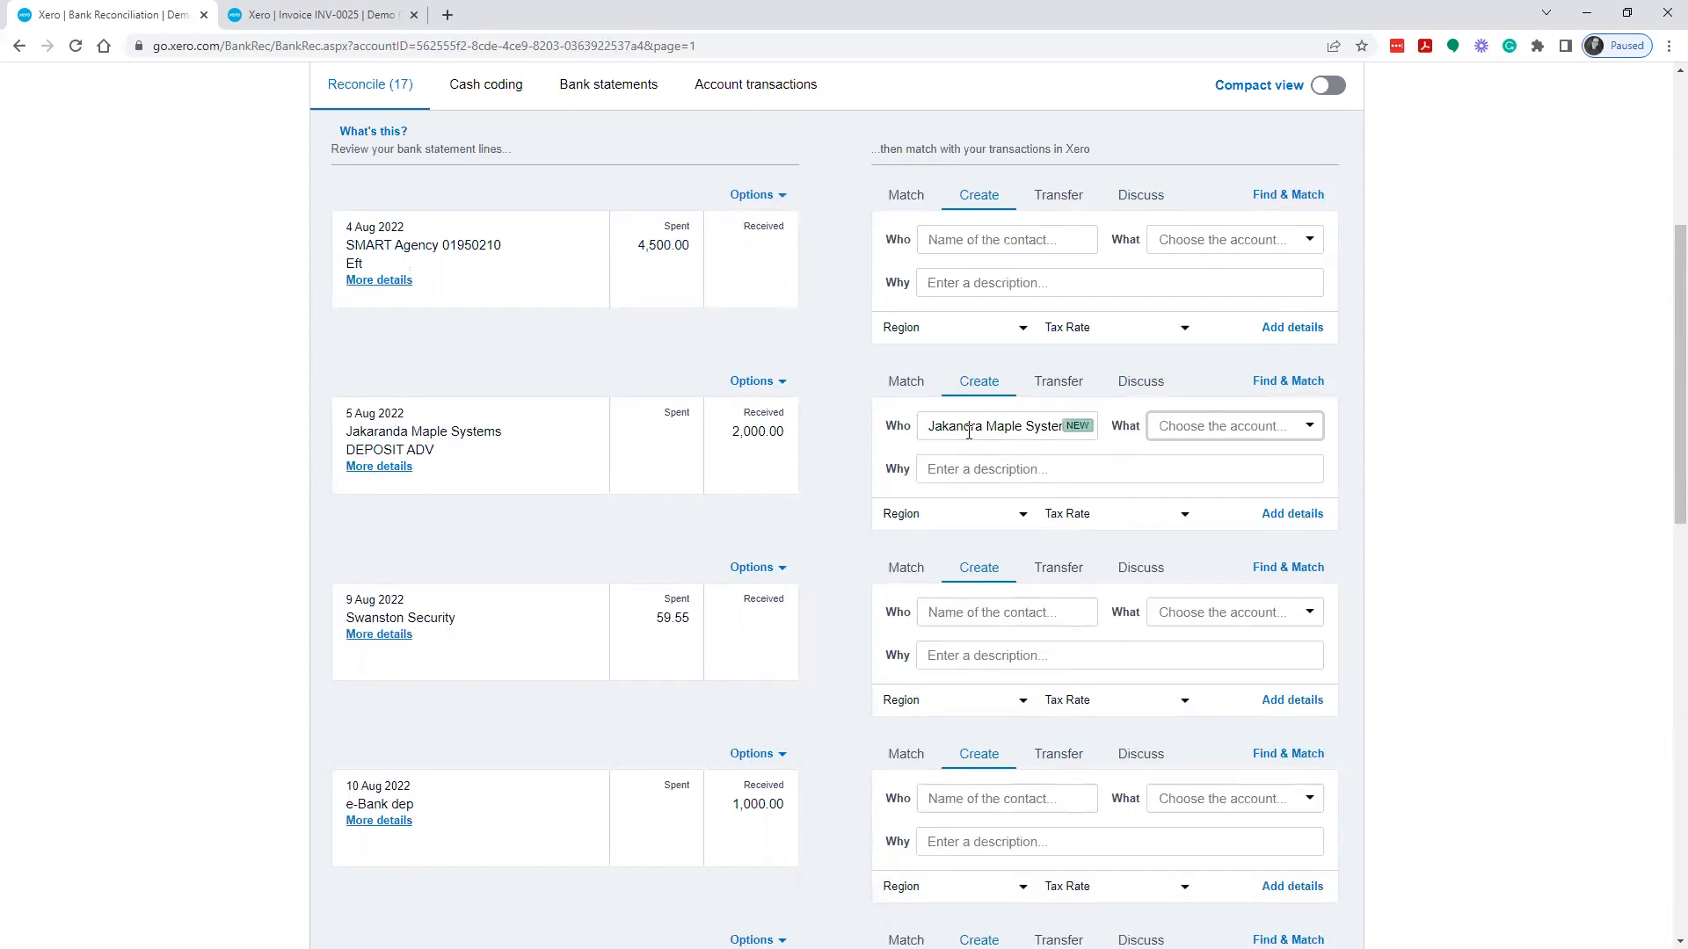
Step: Search the account list for a revenue, deposit or prepayment account suitable for the 5 Aug Jakaranda Maple Systems deposit
{"action": "type", "text": "rev"}
{"action": "key", "text": "BackSpace"}
{"action": "key", "text": "BackSpace"}
{"action": "key", "text": "BackSpace"}
{"action": "type", "text": "sa"}
{"action": "key", "text": "BackSpace"}
{"action": "key", "text": "BackSpace"}
{"action": "type", "text": "de"}
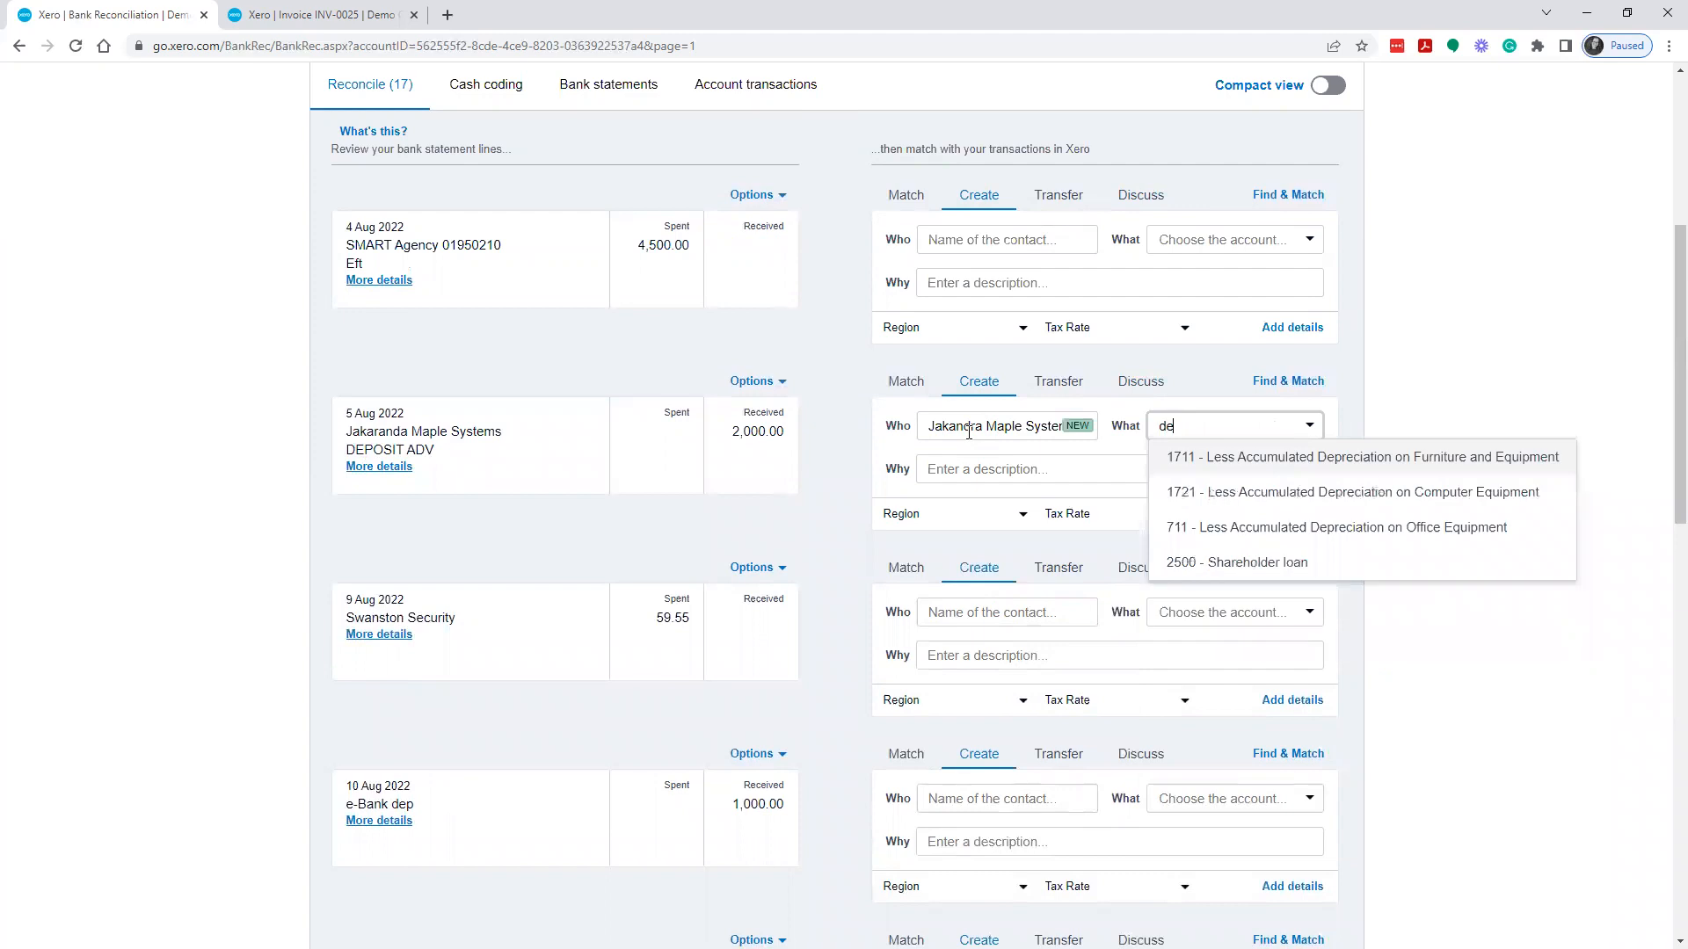
{"action": "type", "text": "p"}
{"action": "key", "text": "BackSpace"}
{"action": "key", "text": "BackSpace"}
{"action": "key", "text": "BackSpace"}
{"action": "type", "text": "pre"}
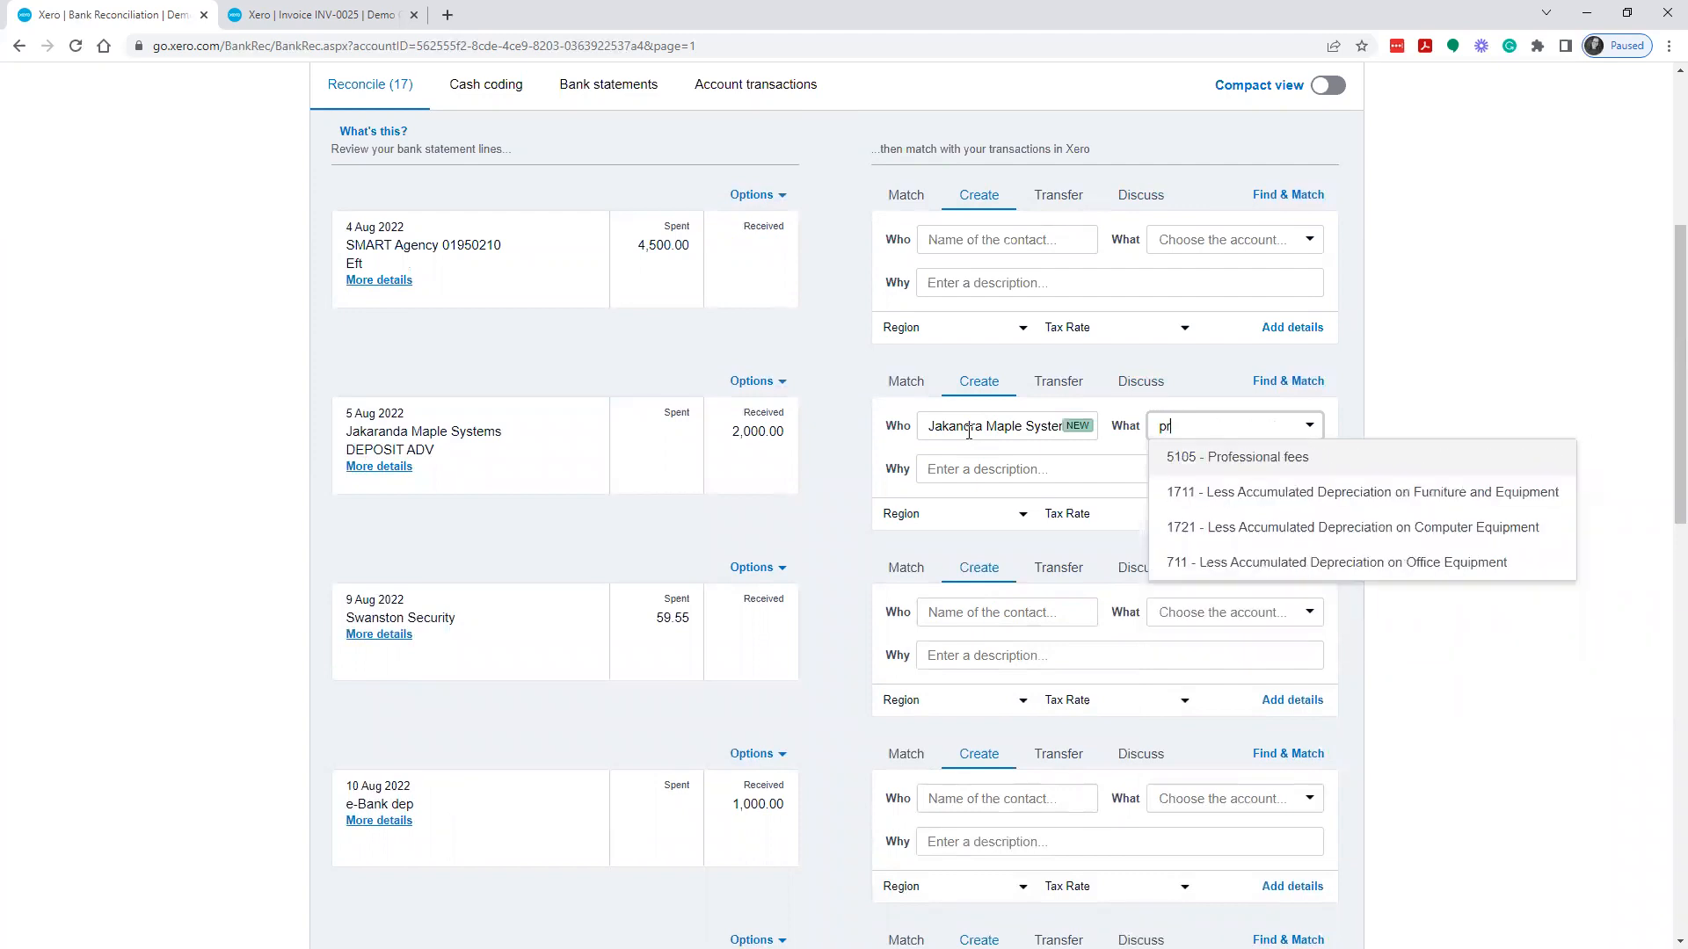
{"action": "key", "text": "BackSpace"}
{"action": "key", "text": "BackSpace"}
{"action": "key", "text": "BackSpace"}
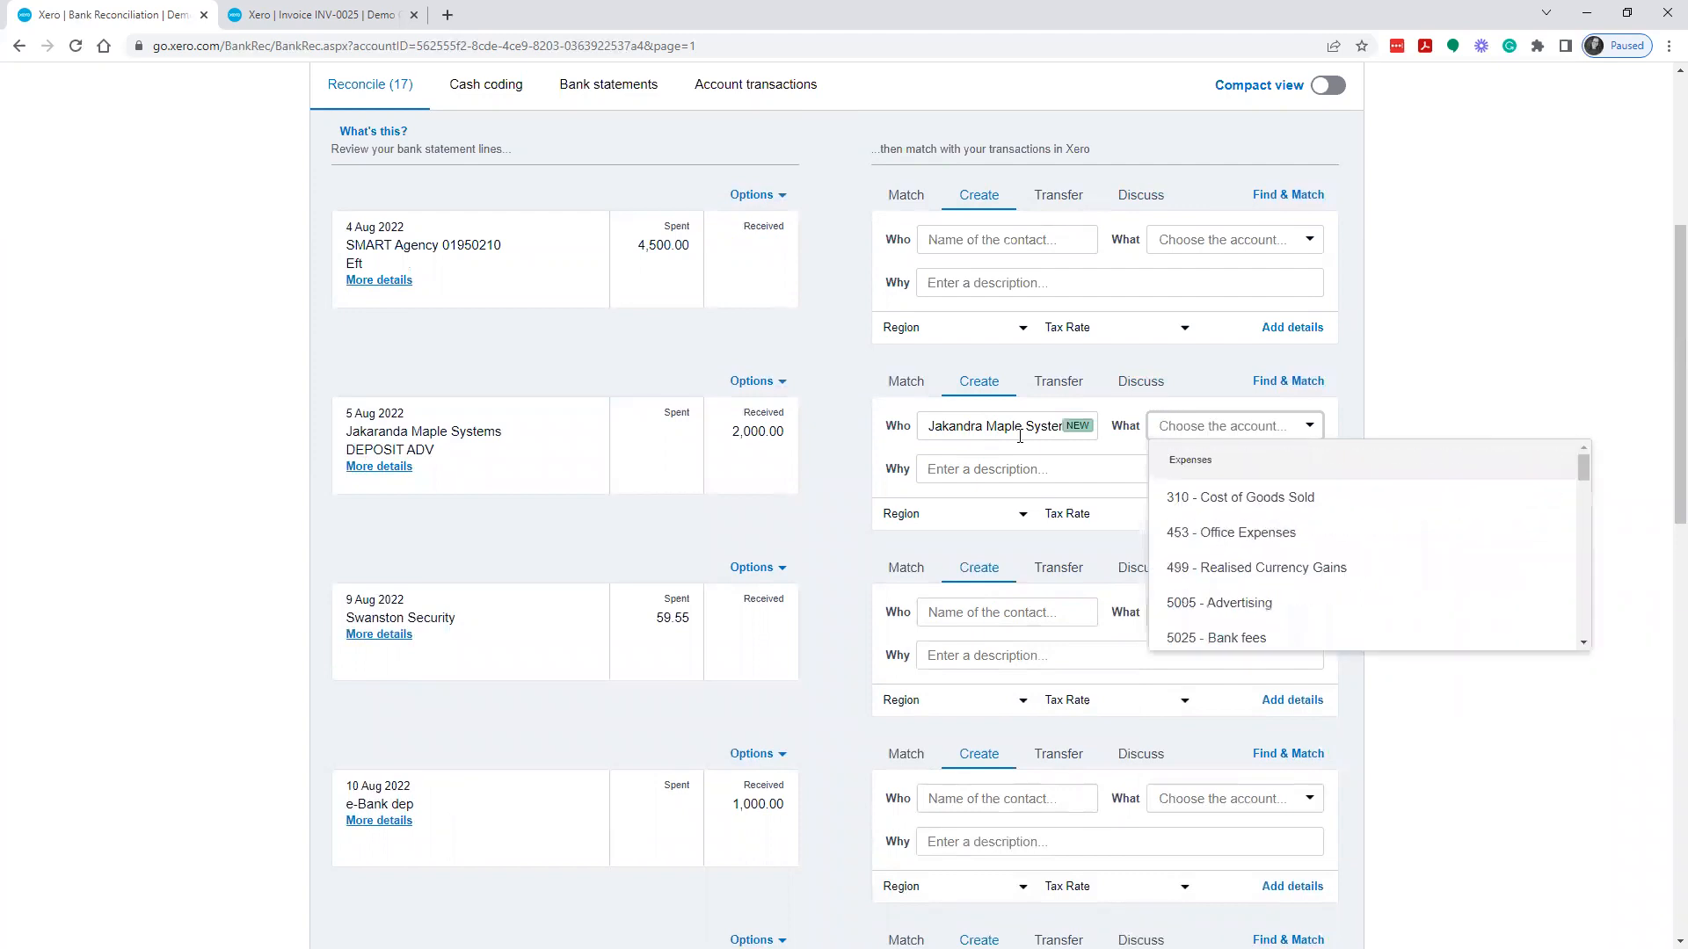
{"action": "type", "text": "de"}
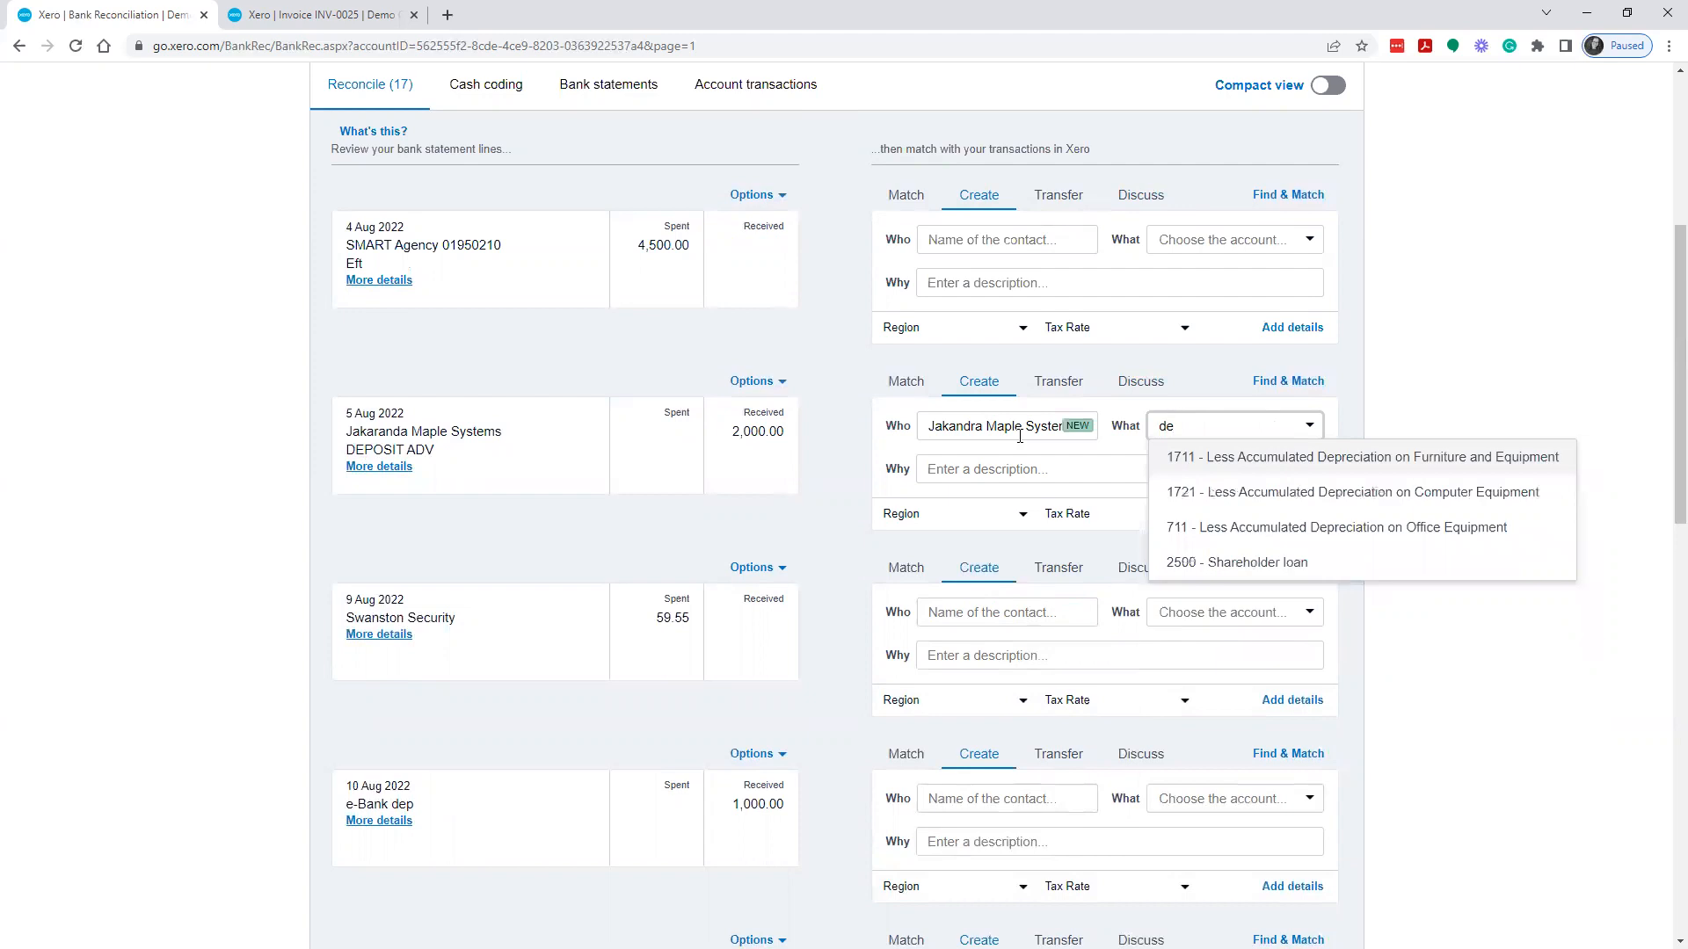
{"action": "key", "text": "BackSpace"}
{"action": "key", "text": "BackSpace"}
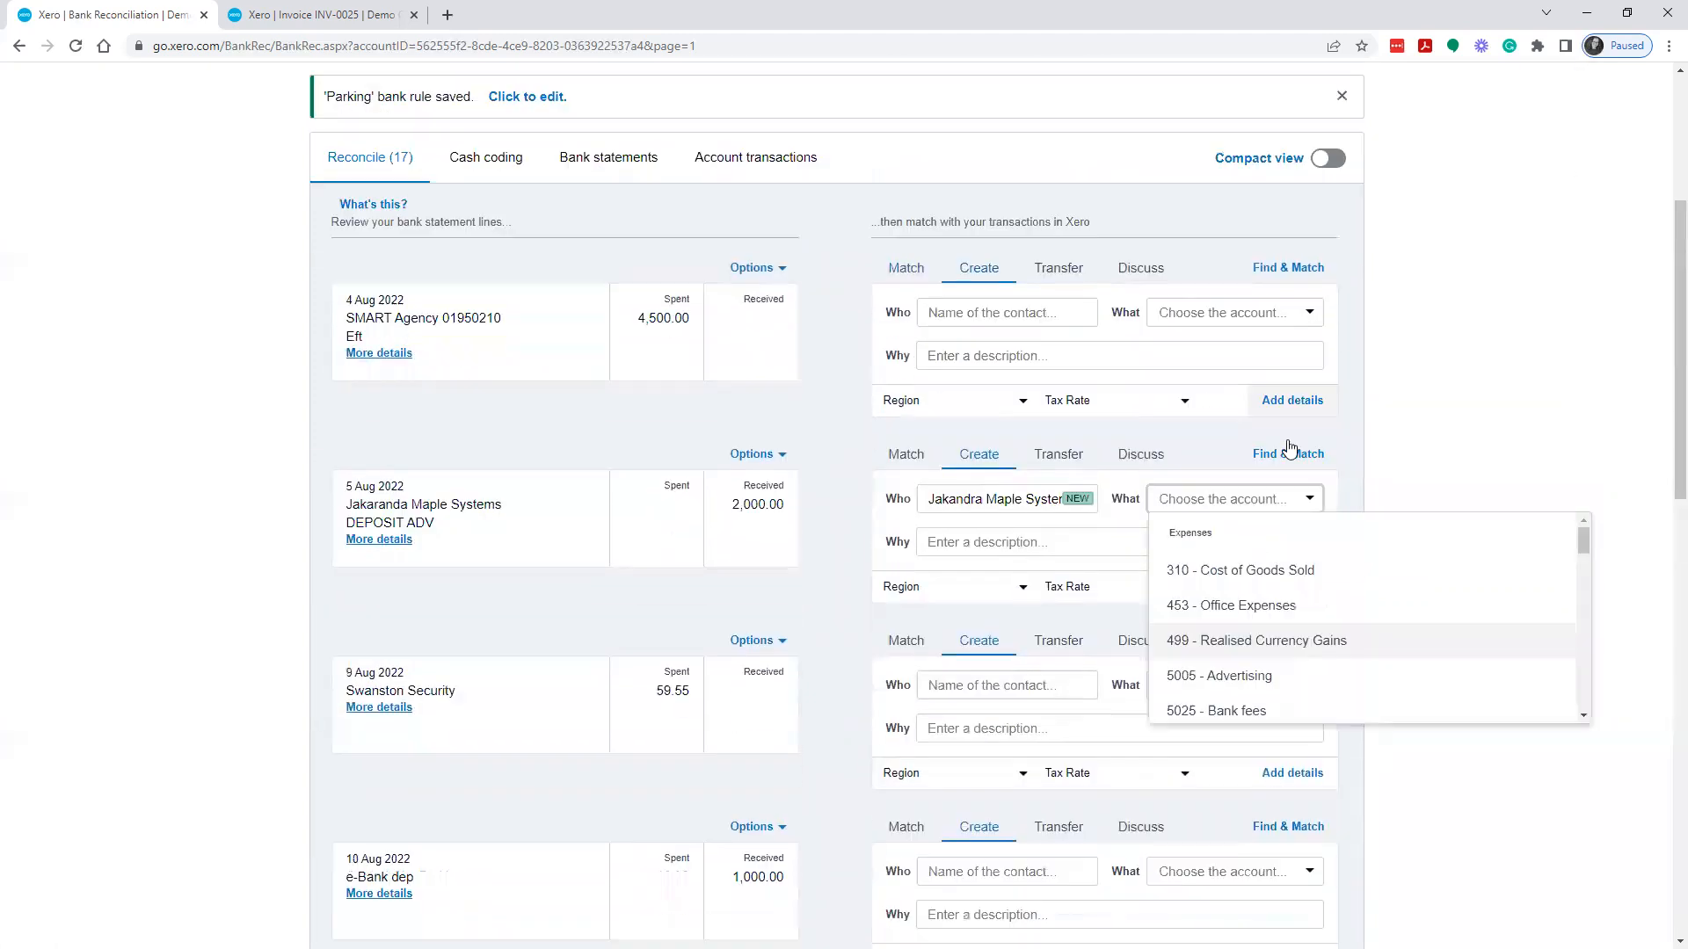
{"action": "type", "text": "rev"}
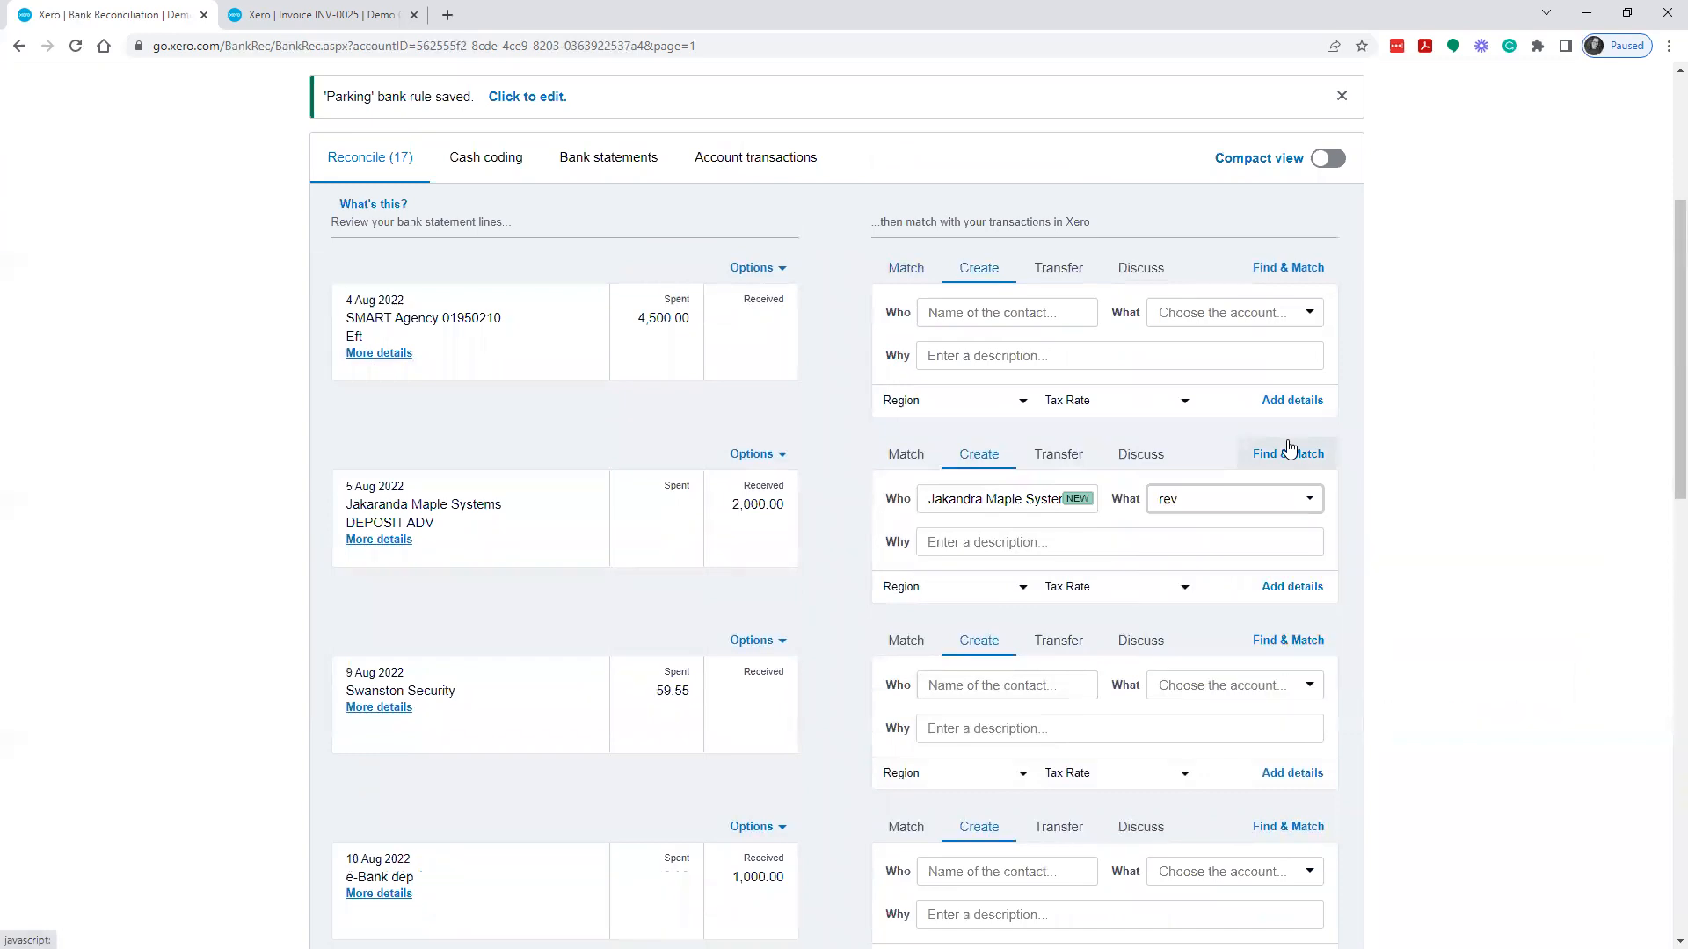
{"action": "key", "text": "BackSpace"}
{"action": "key", "text": "BackSpace"}
{"action": "key", "text": "BackSpace"}
{"action": "left_click_drag", "start_coordinate": [1601, 544], "coordinate": [1571, 689]}
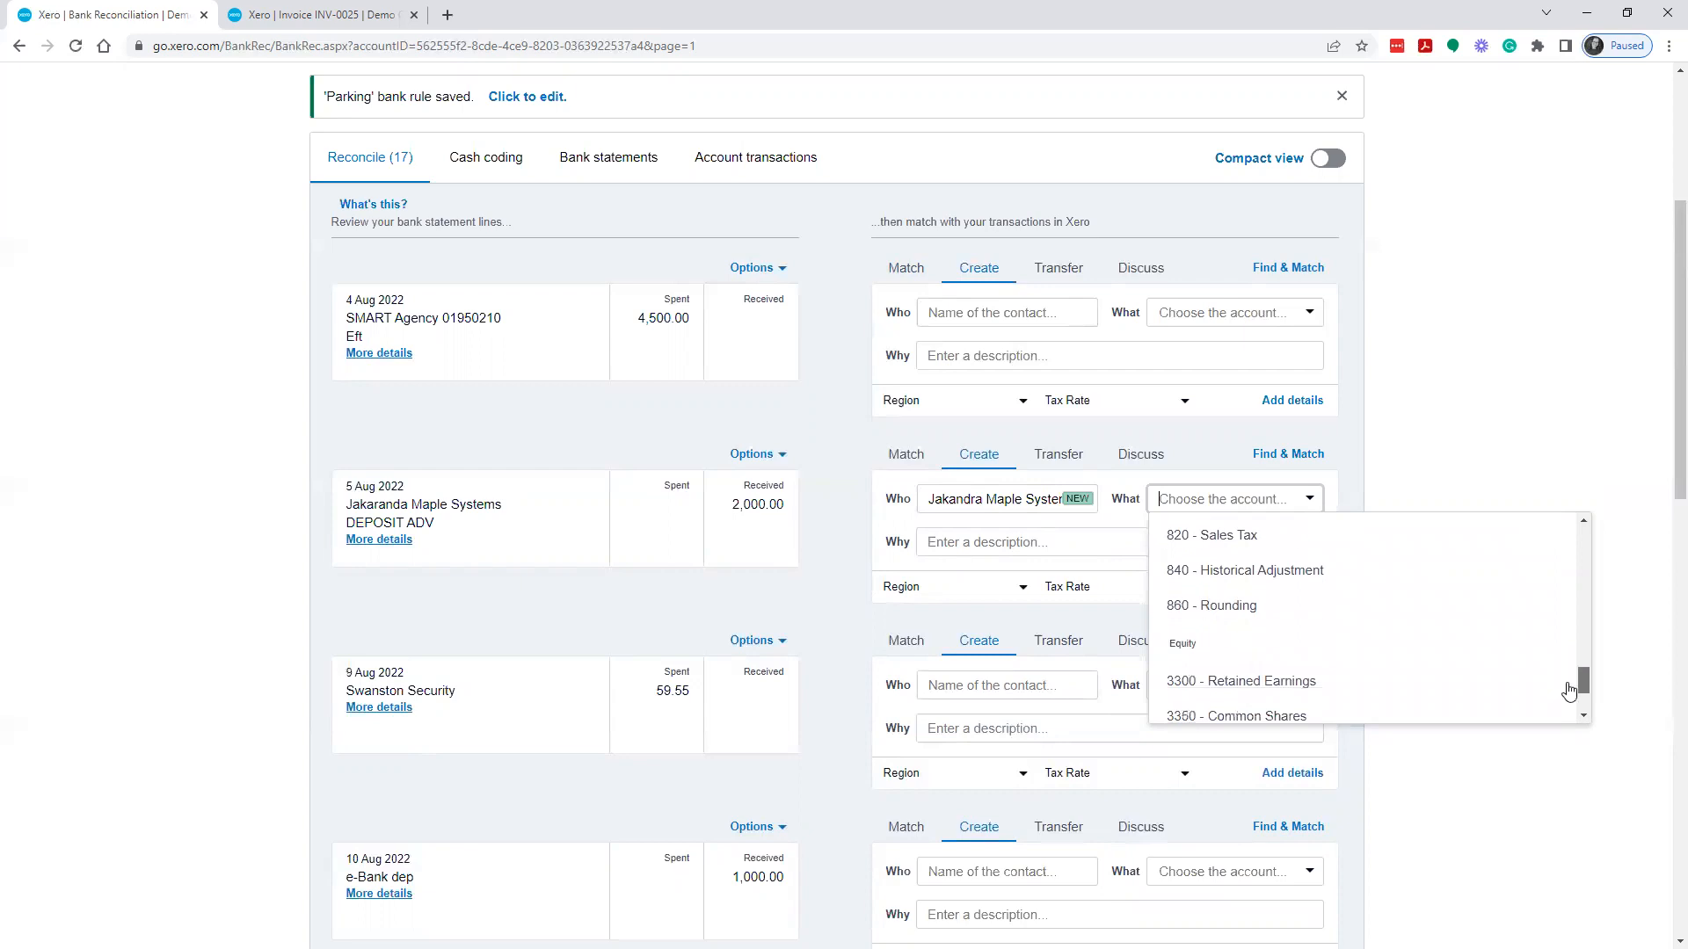
{"action": "left_click", "coordinate": [531, 613]}
Step: Open the chart of accounts in a new browser tab and close the INV-0025 invoice tab
{"action": "scroll", "coordinate": [272, 275], "scroll_direction": "up", "scroll_amount": 5}
{"action": "left_click", "coordinate": [397, 127]}
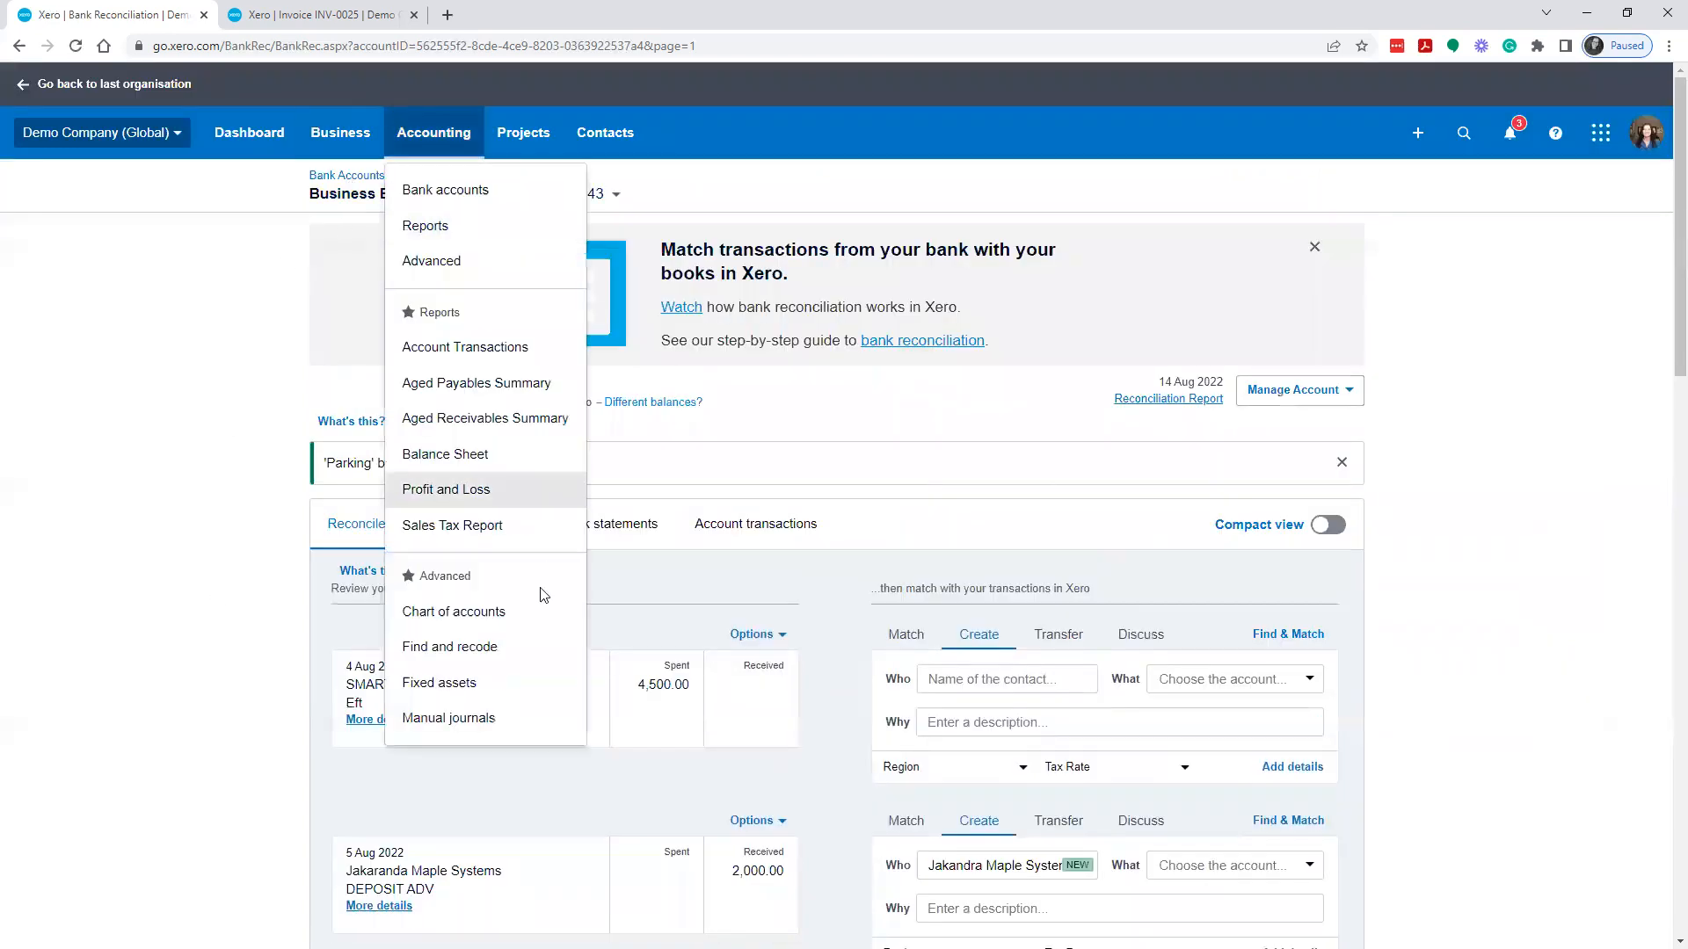
{"action": "right_click", "coordinate": [494, 611]}
{"action": "left_click", "coordinate": [538, 626]}
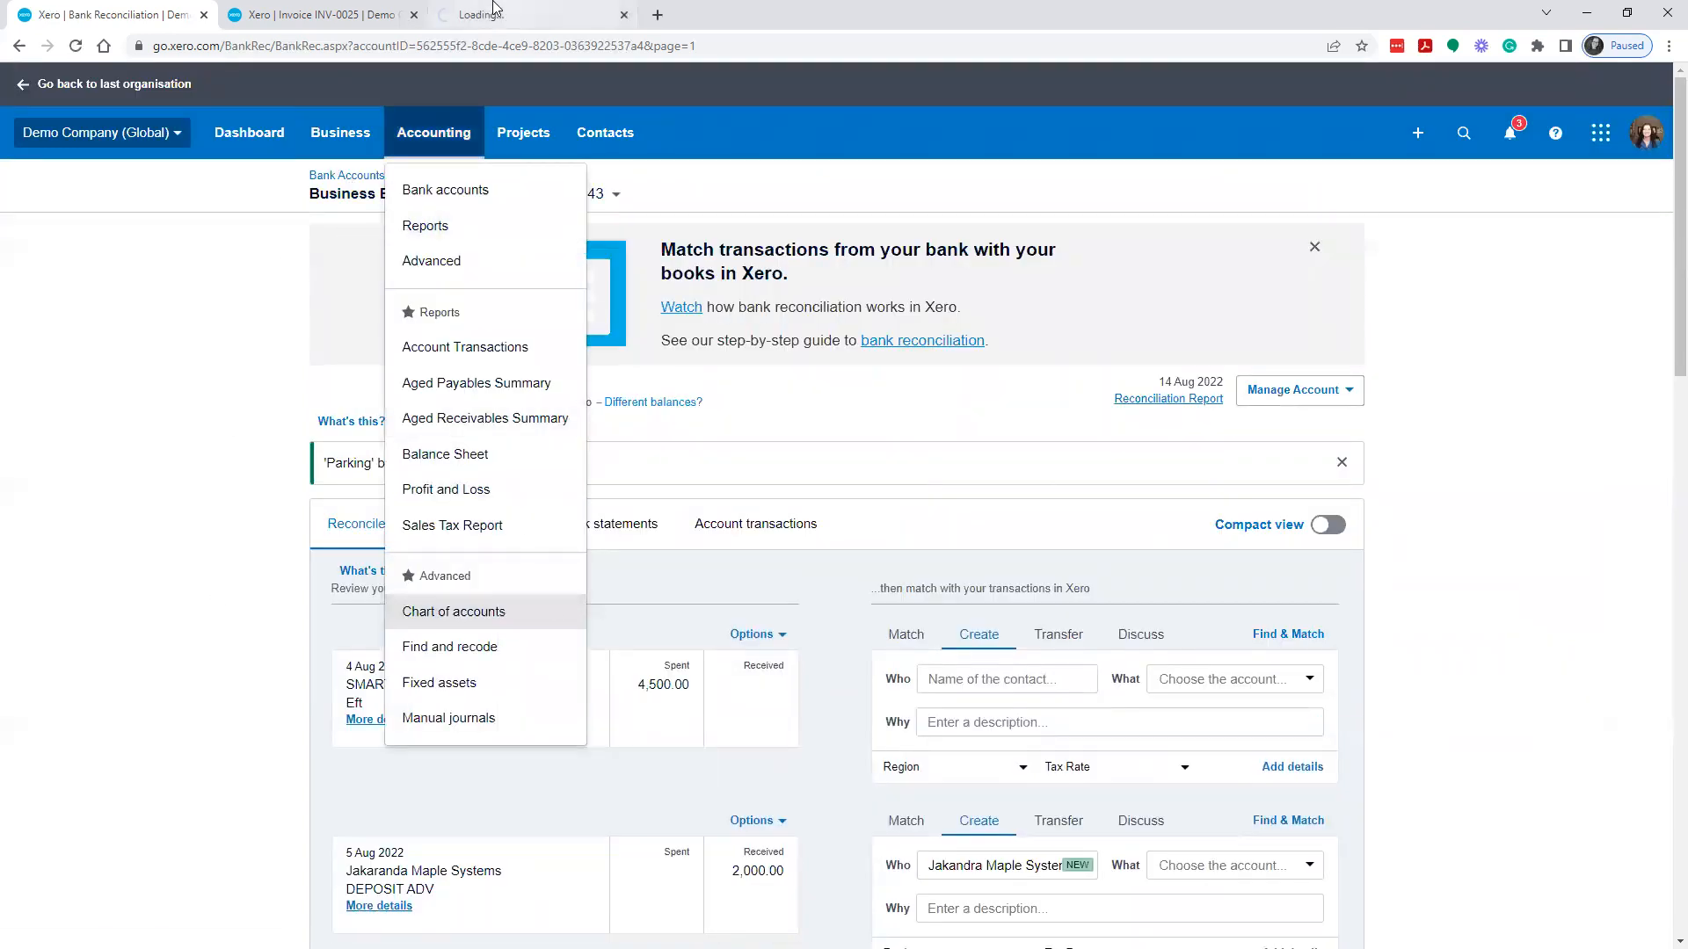
{"action": "left_click", "coordinate": [519, 15]}
{"action": "left_click", "coordinate": [415, 15]}
Step: Add a Current Liability account with code 2199 named Deferred revenue - deposits to the chart of accounts
{"action": "left_click", "coordinate": [479, 245]}
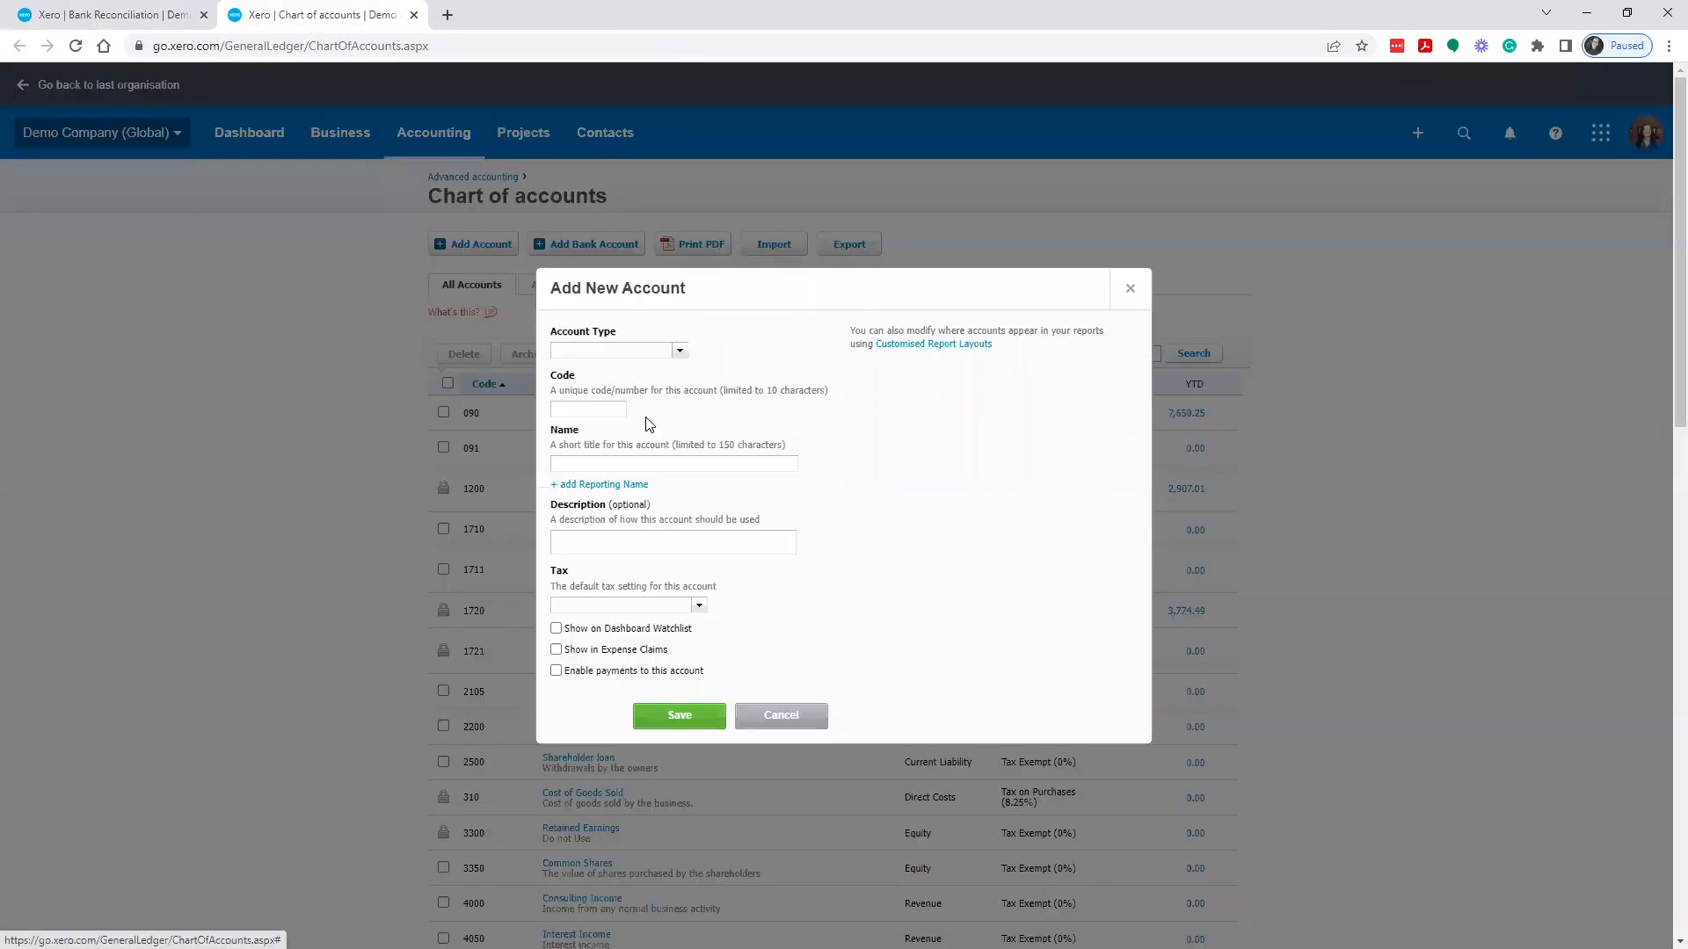
{"action": "type", "text": "cu"}
{"action": "left_click", "coordinate": [639, 409]}
{"action": "left_click", "coordinate": [608, 410]}
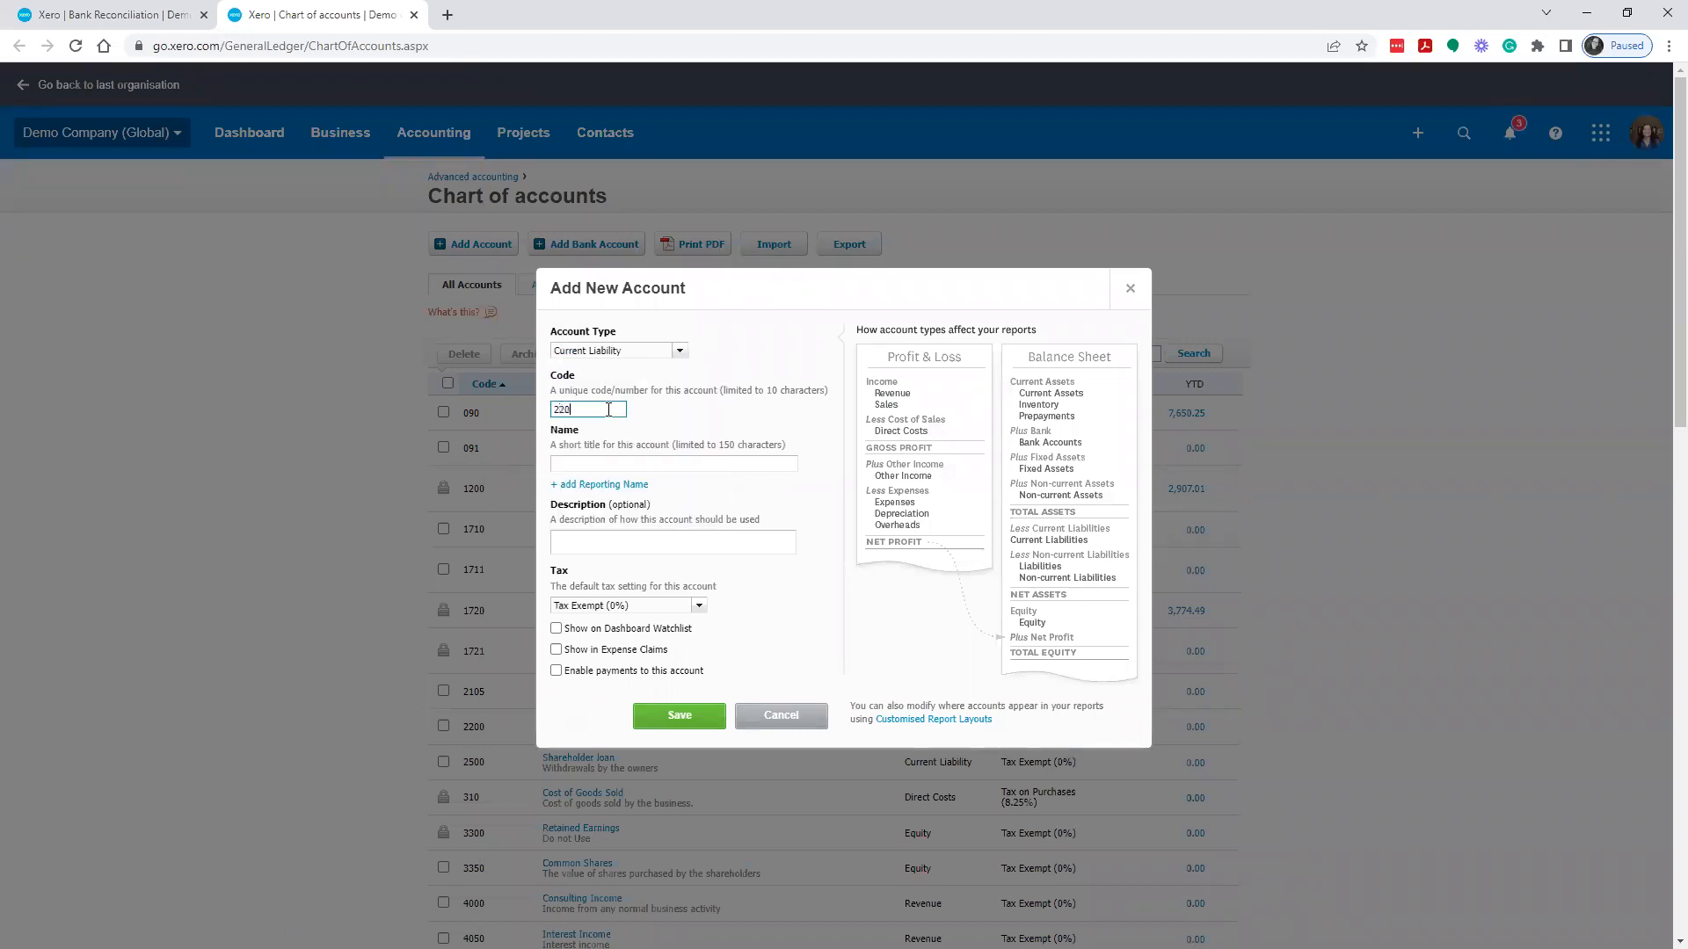
{"action": "key", "text": "Tab"}
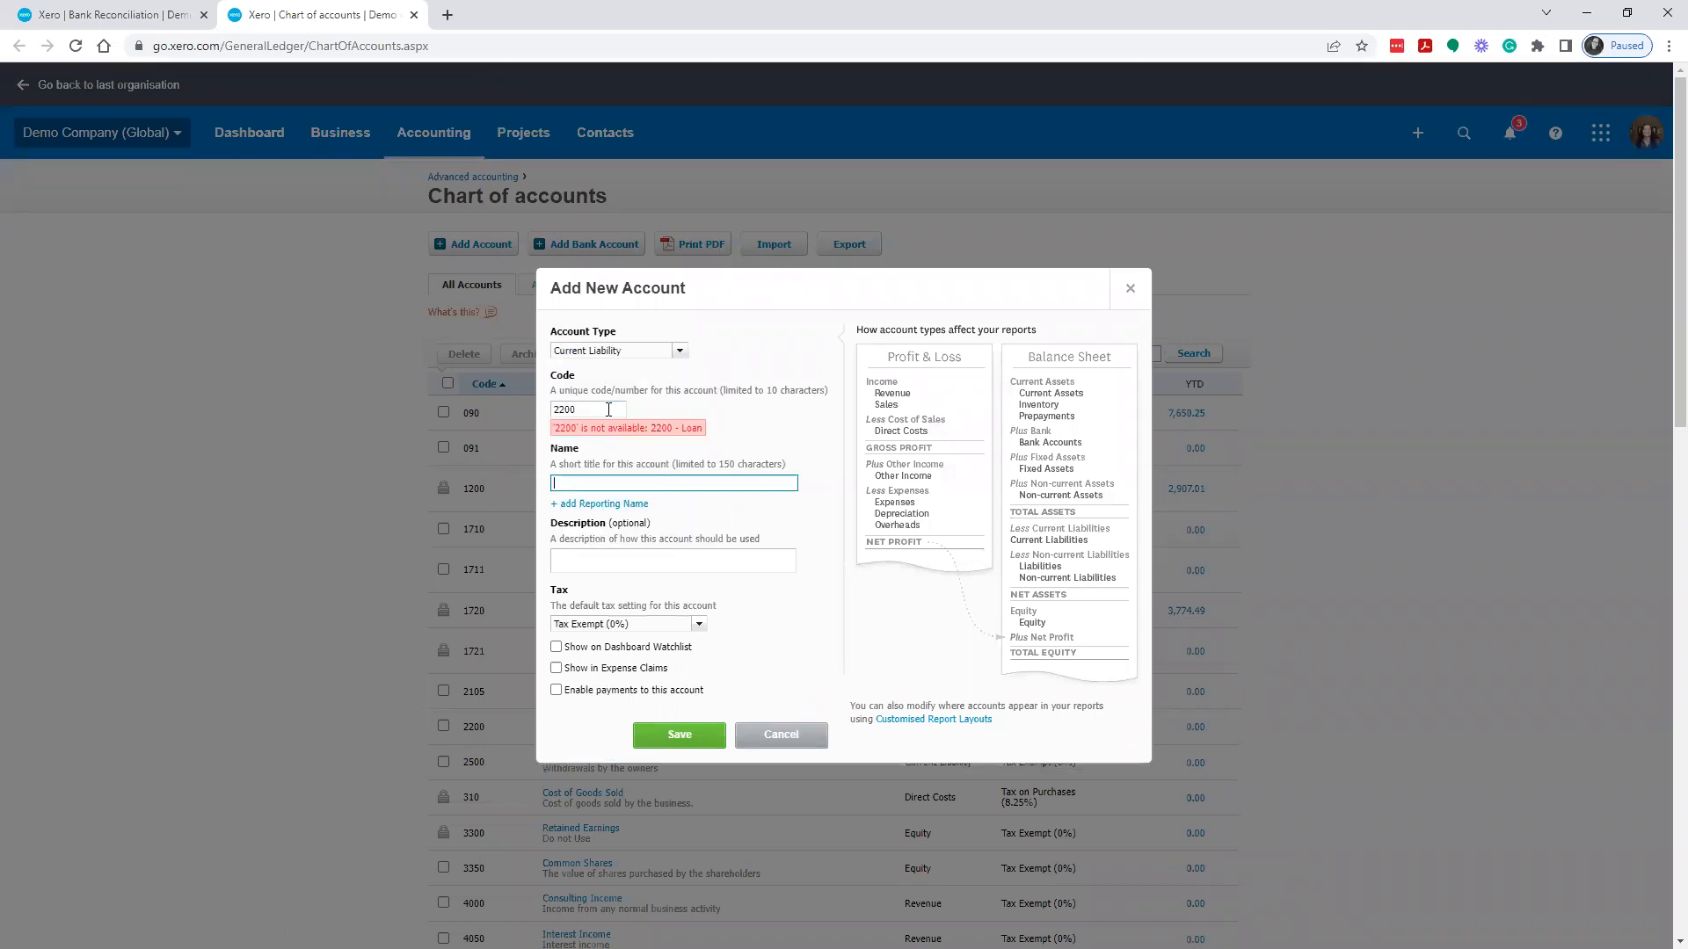
{"action": "left_click_drag", "start_coordinate": [603, 428], "coordinate": [547, 453]}
{"action": "double_click", "coordinate": [575, 413]}
{"action": "type", "text": "2199"}
{"action": "key", "text": "Tab"}
{"action": "type", "text": "Deferred revenue - de"}
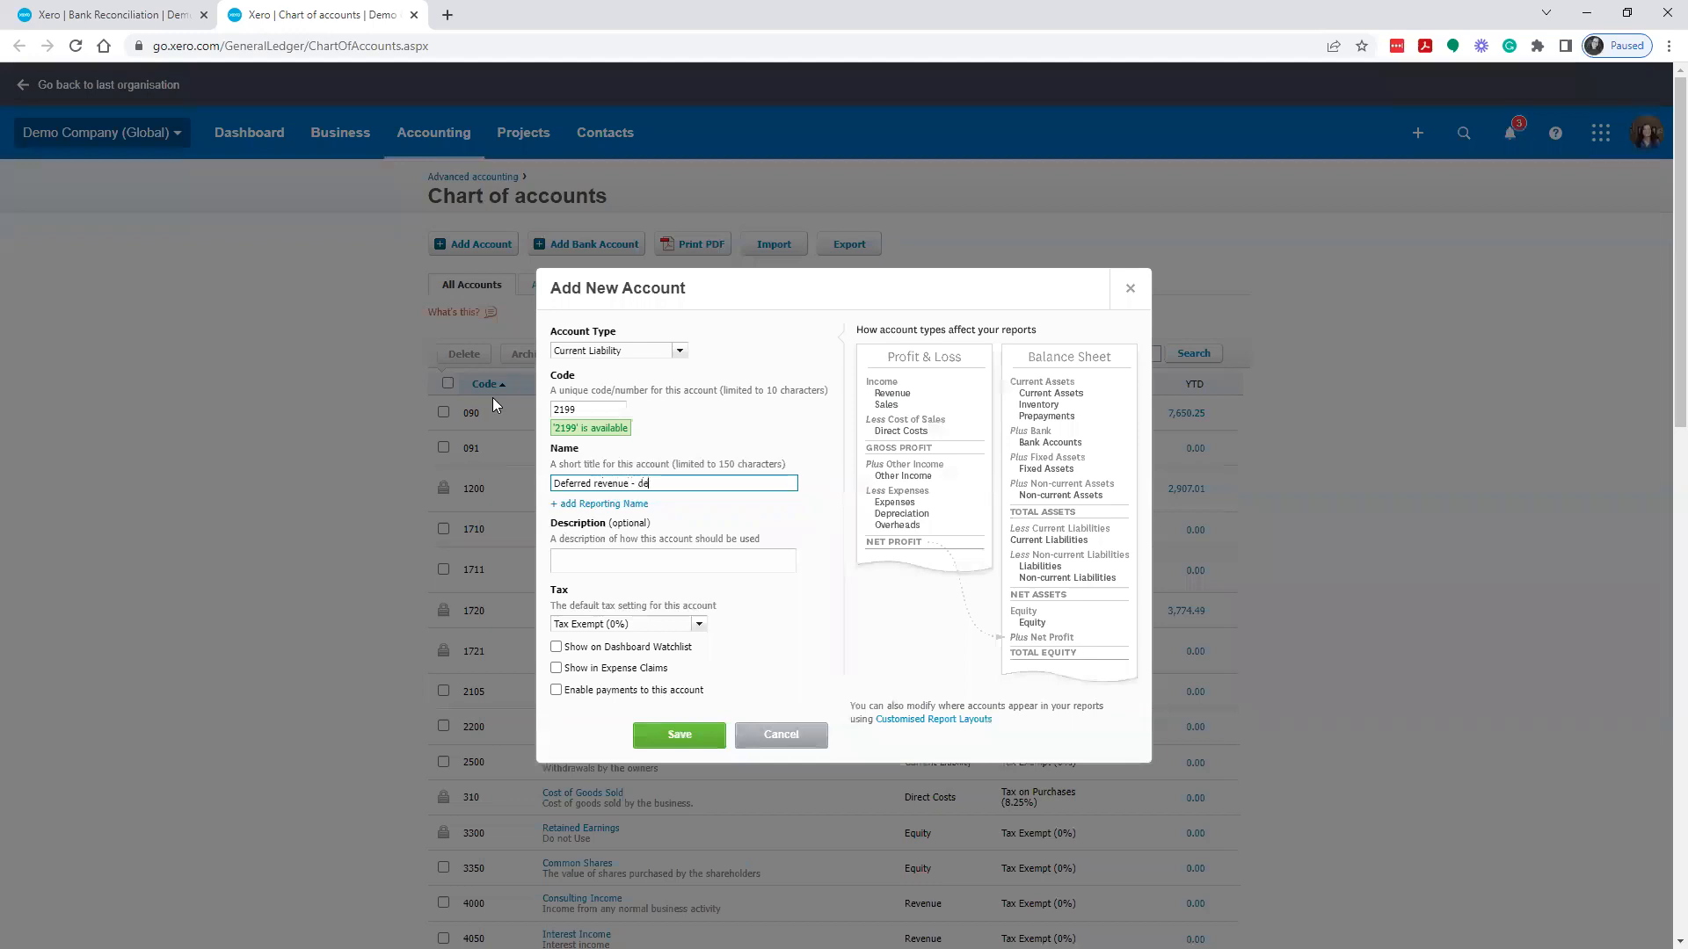
{"action": "type", "text": "posits"}
{"action": "left_click", "coordinate": [679, 734]}
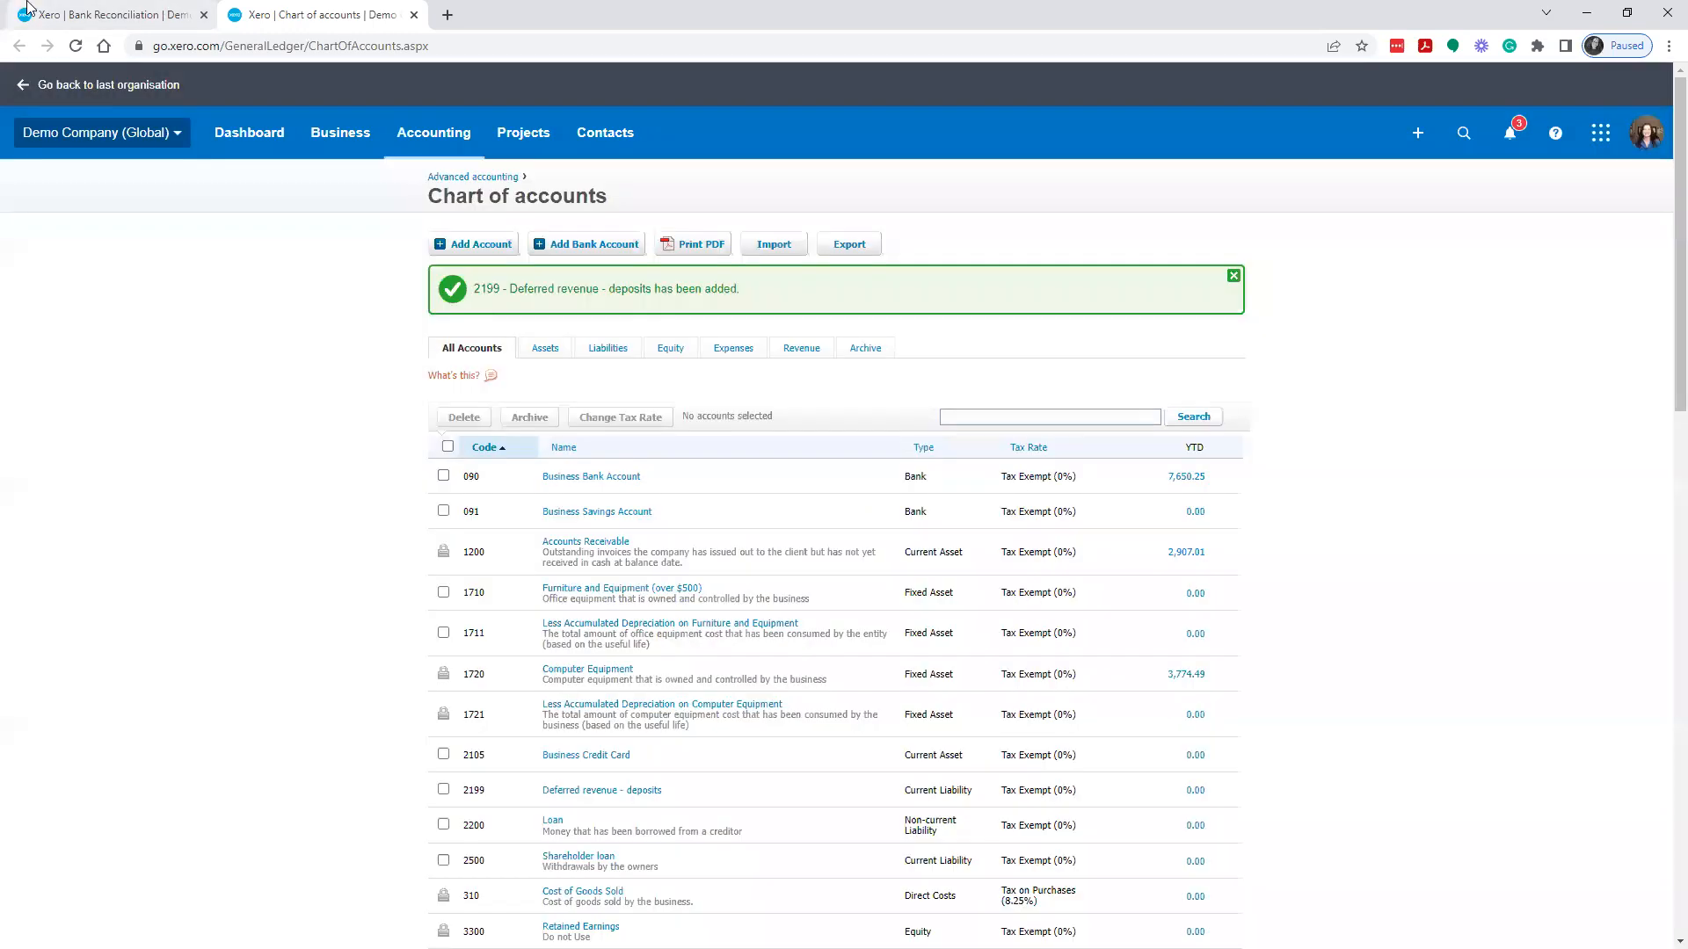
Step: Return to the bank reconciliation and reload its statement lines so the account choices are refreshed
{"action": "key", "text": "ctrl+1"}
{"action": "left_click", "coordinate": [868, 777]}
{"action": "scroll", "coordinate": [869, 777], "scroll_direction": "down", "scroll_amount": 3}
{"action": "left_click", "coordinate": [1206, 576]}
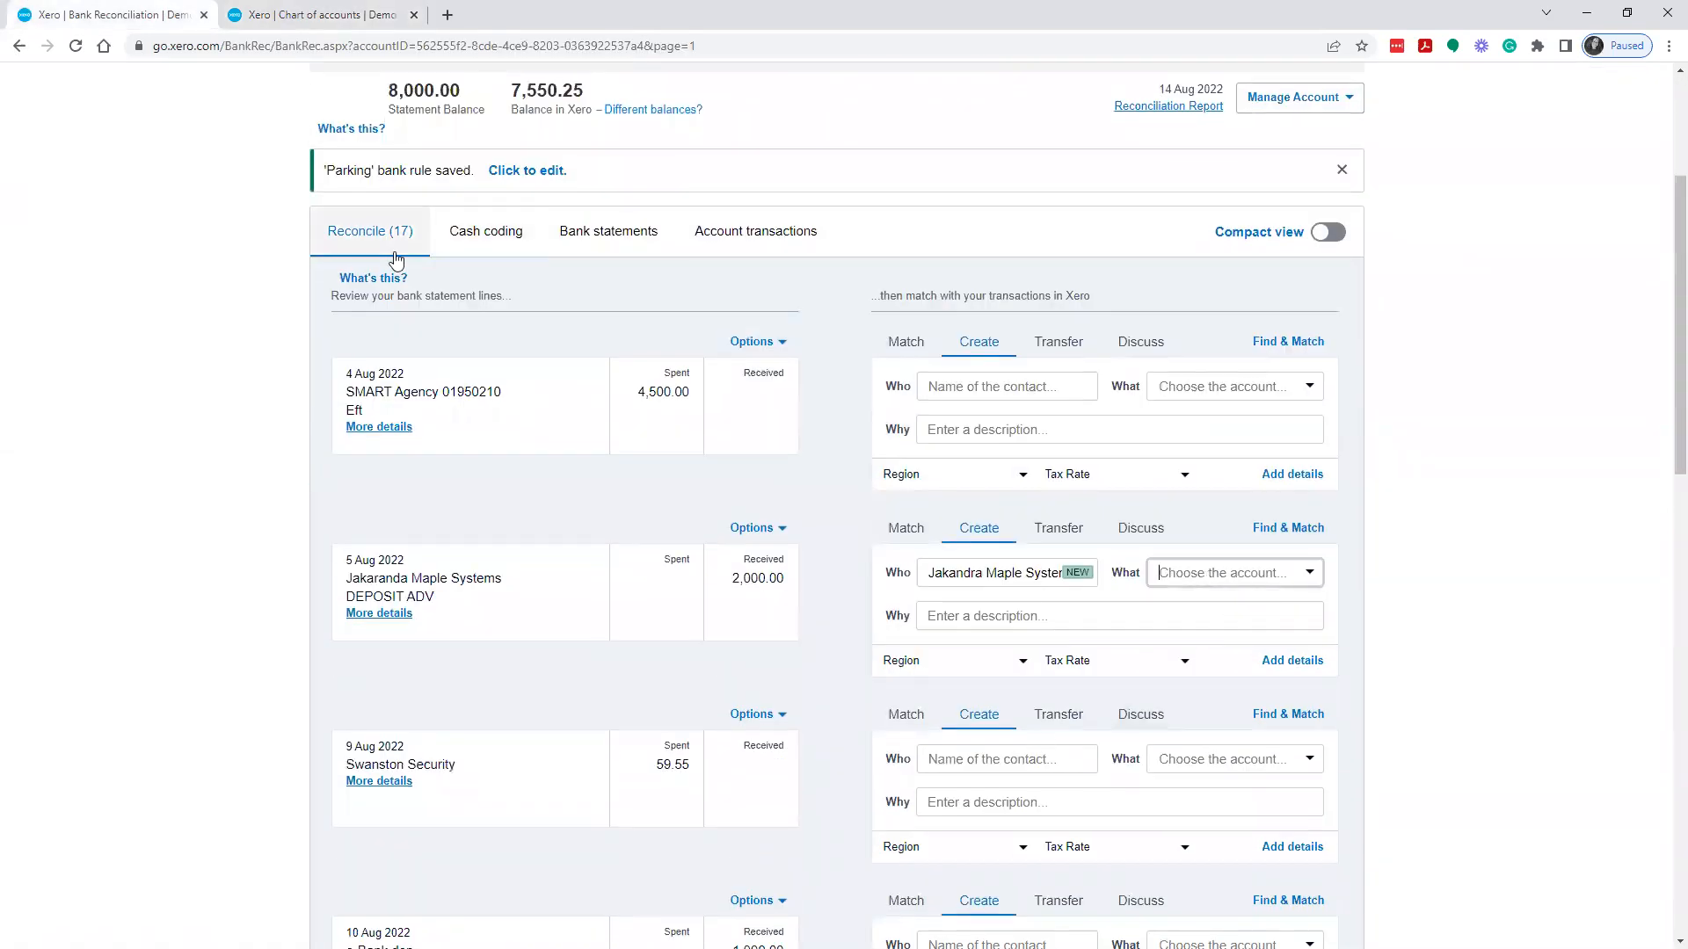
{"action": "left_click", "coordinate": [370, 236]}
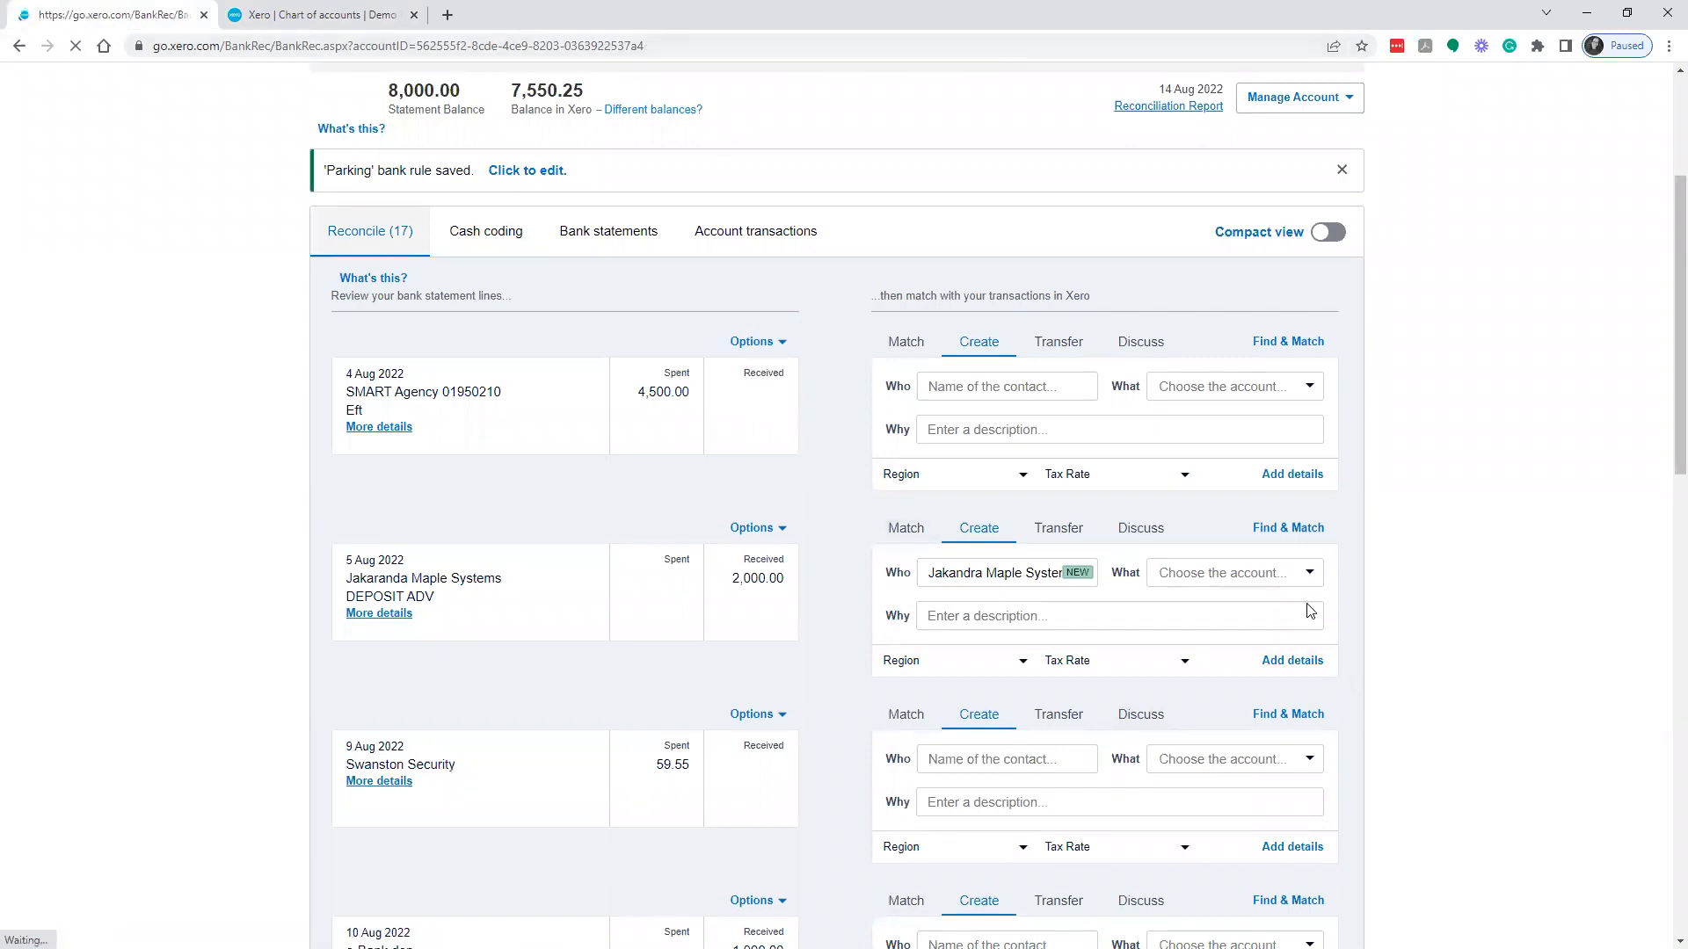
Step: For the 5 Aug deposit, enter Jakaranda Maple Systems as a new contact and choose account 2199 - Deferred revenue - deposits
{"action": "scroll", "coordinate": [1169, 622], "scroll_direction": "down", "scroll_amount": 4}
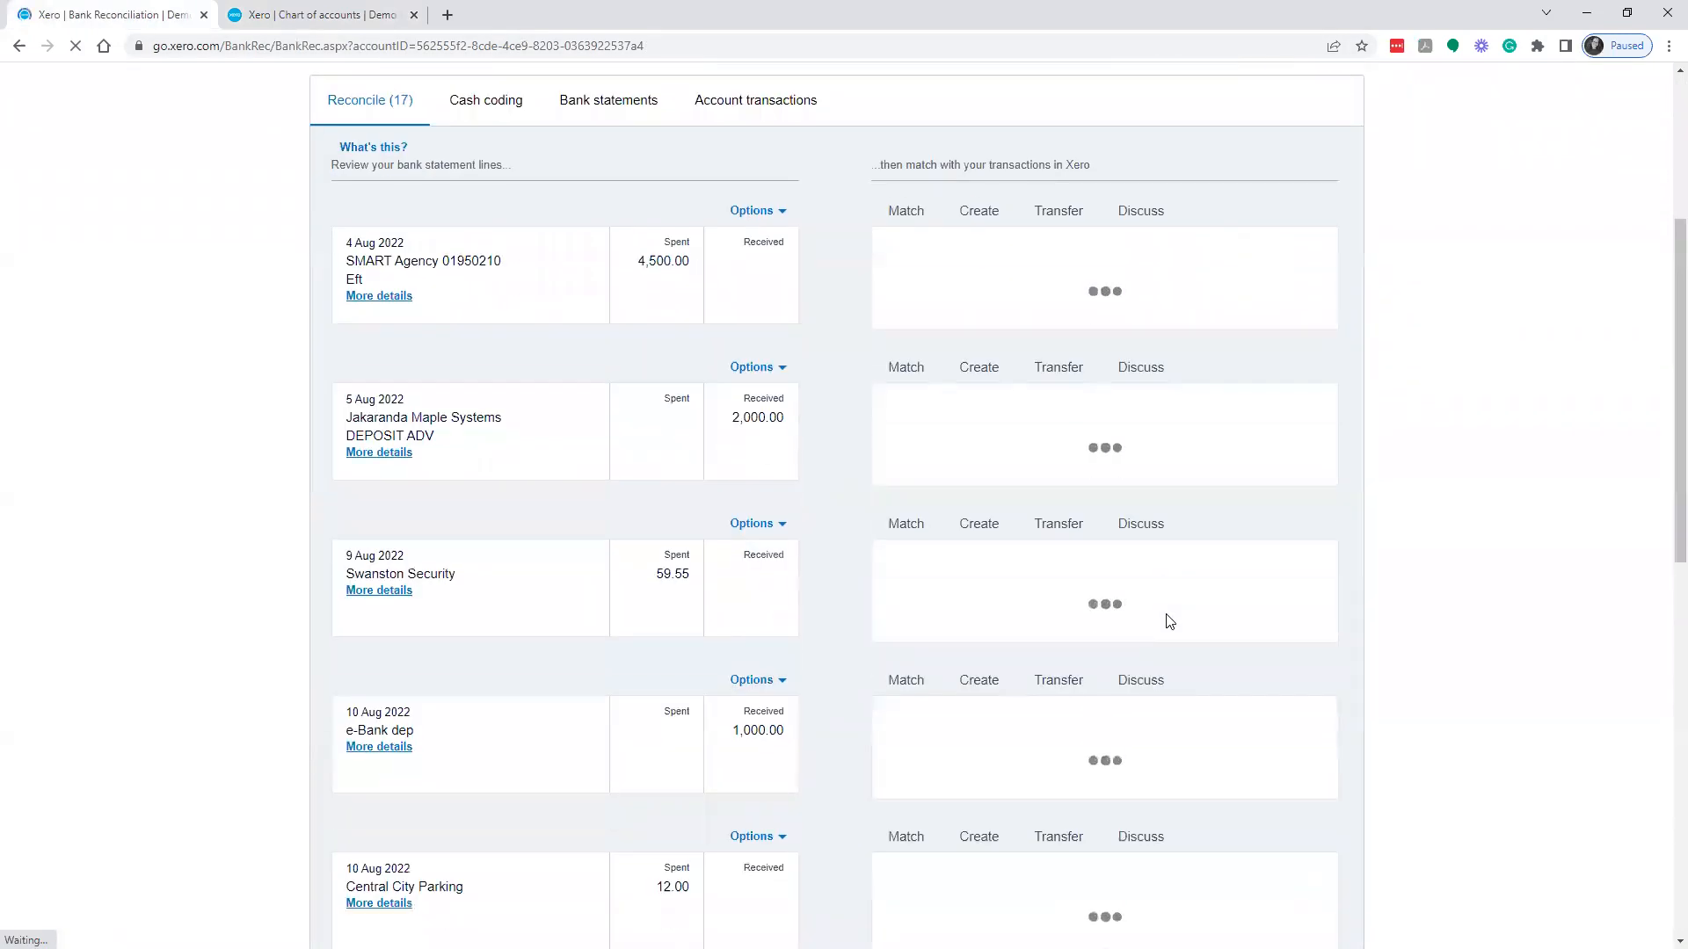
{"action": "left_click", "coordinate": [1010, 442]}
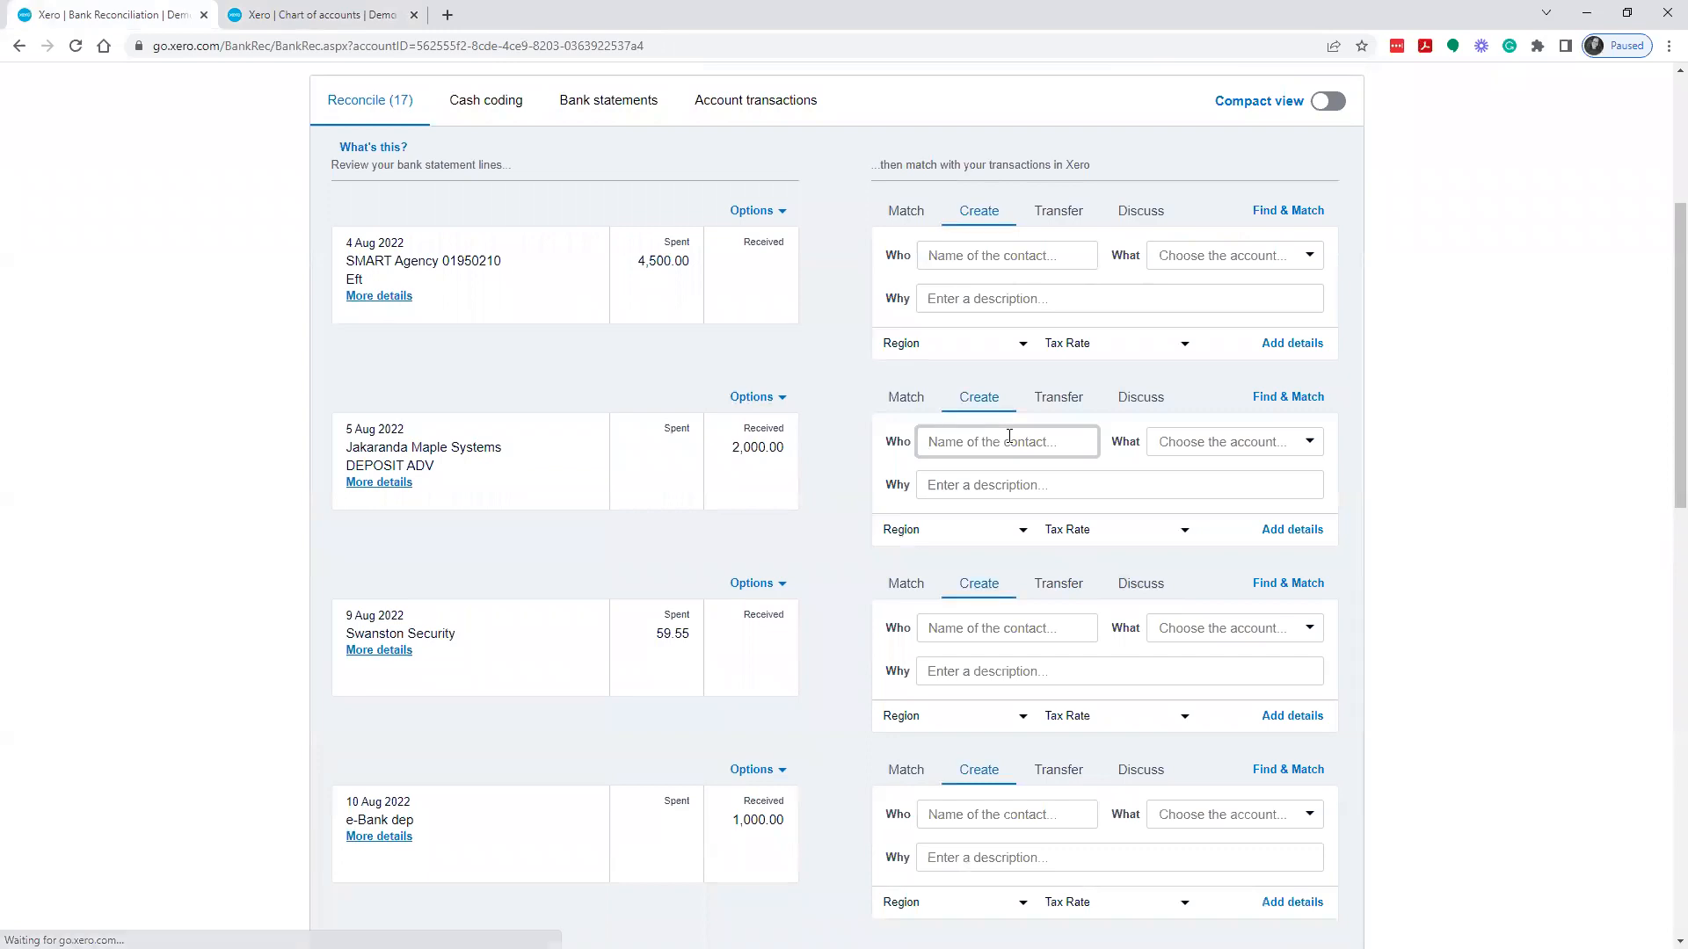
{"action": "type", "text": "Jakara"}
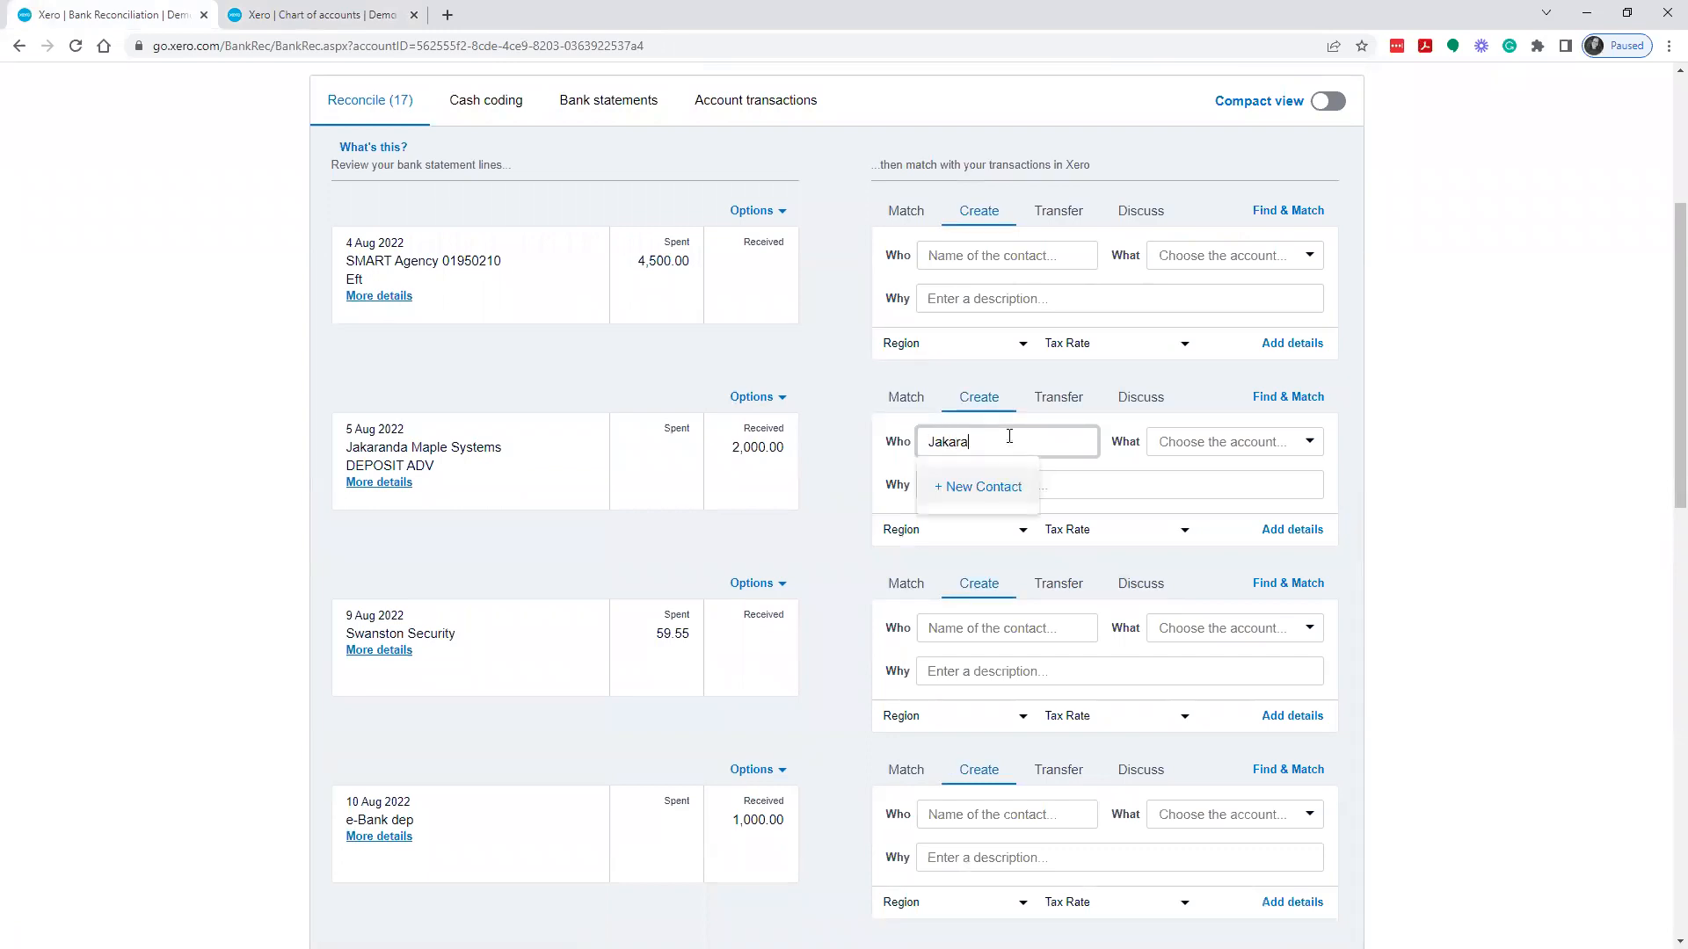
{"action": "type", "text": "nda Maple Systems"}
{"action": "key", "text": "Tab"}
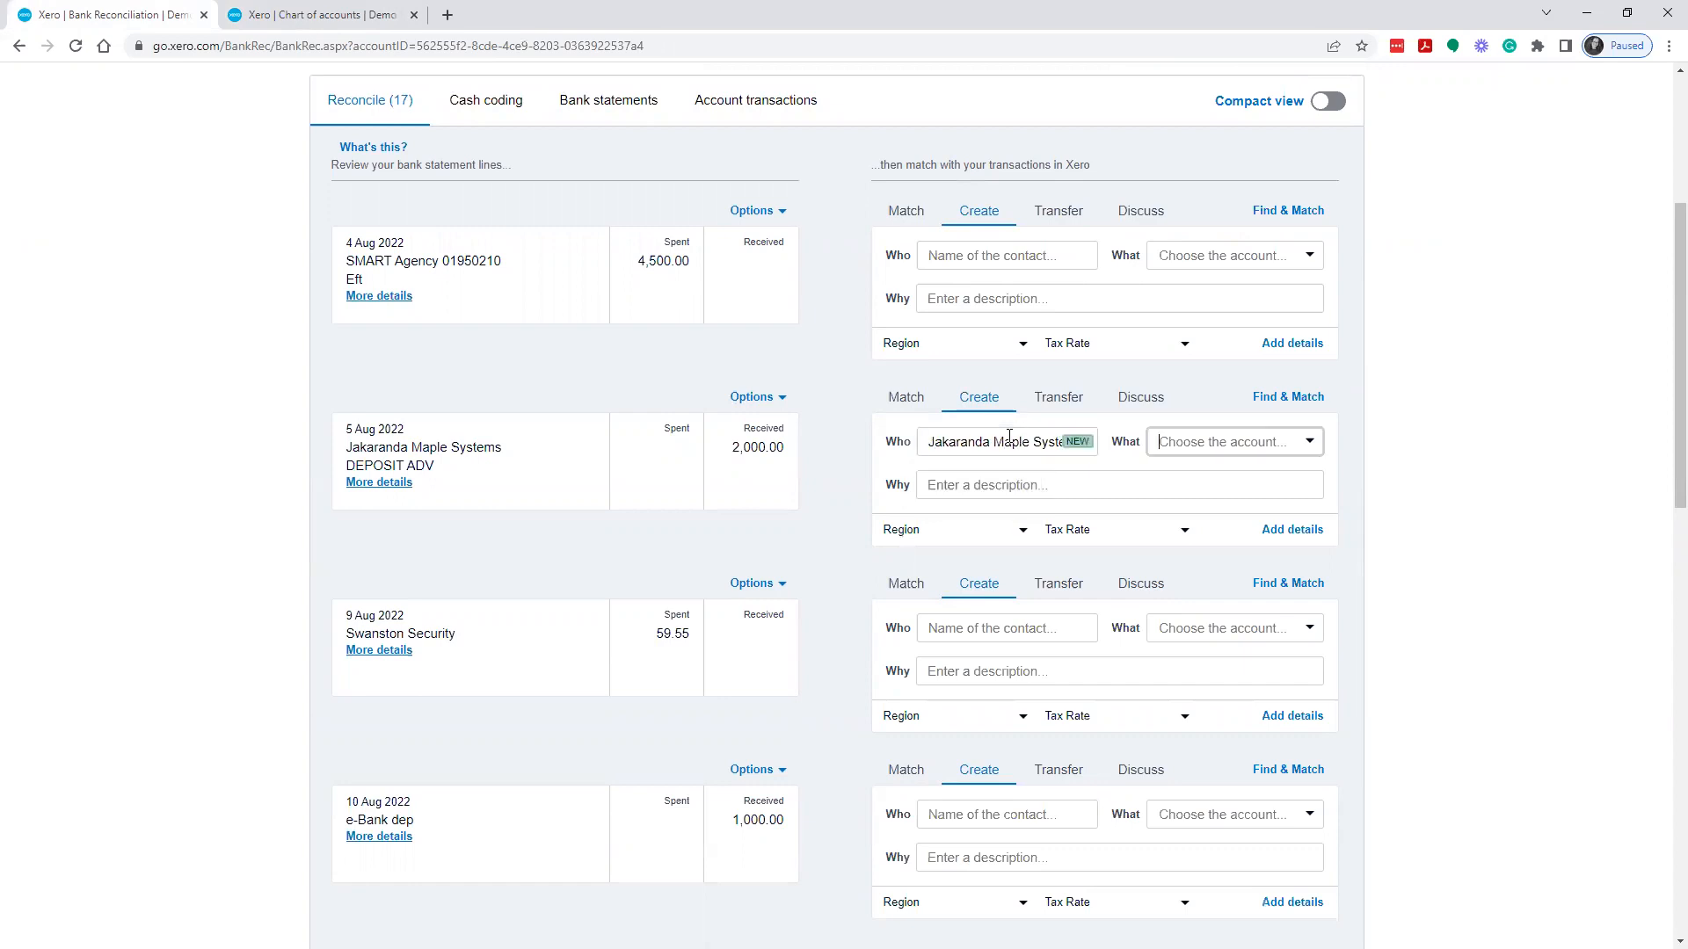
{"action": "type", "text": "def"}
{"action": "left_click", "coordinate": [1326, 475]}
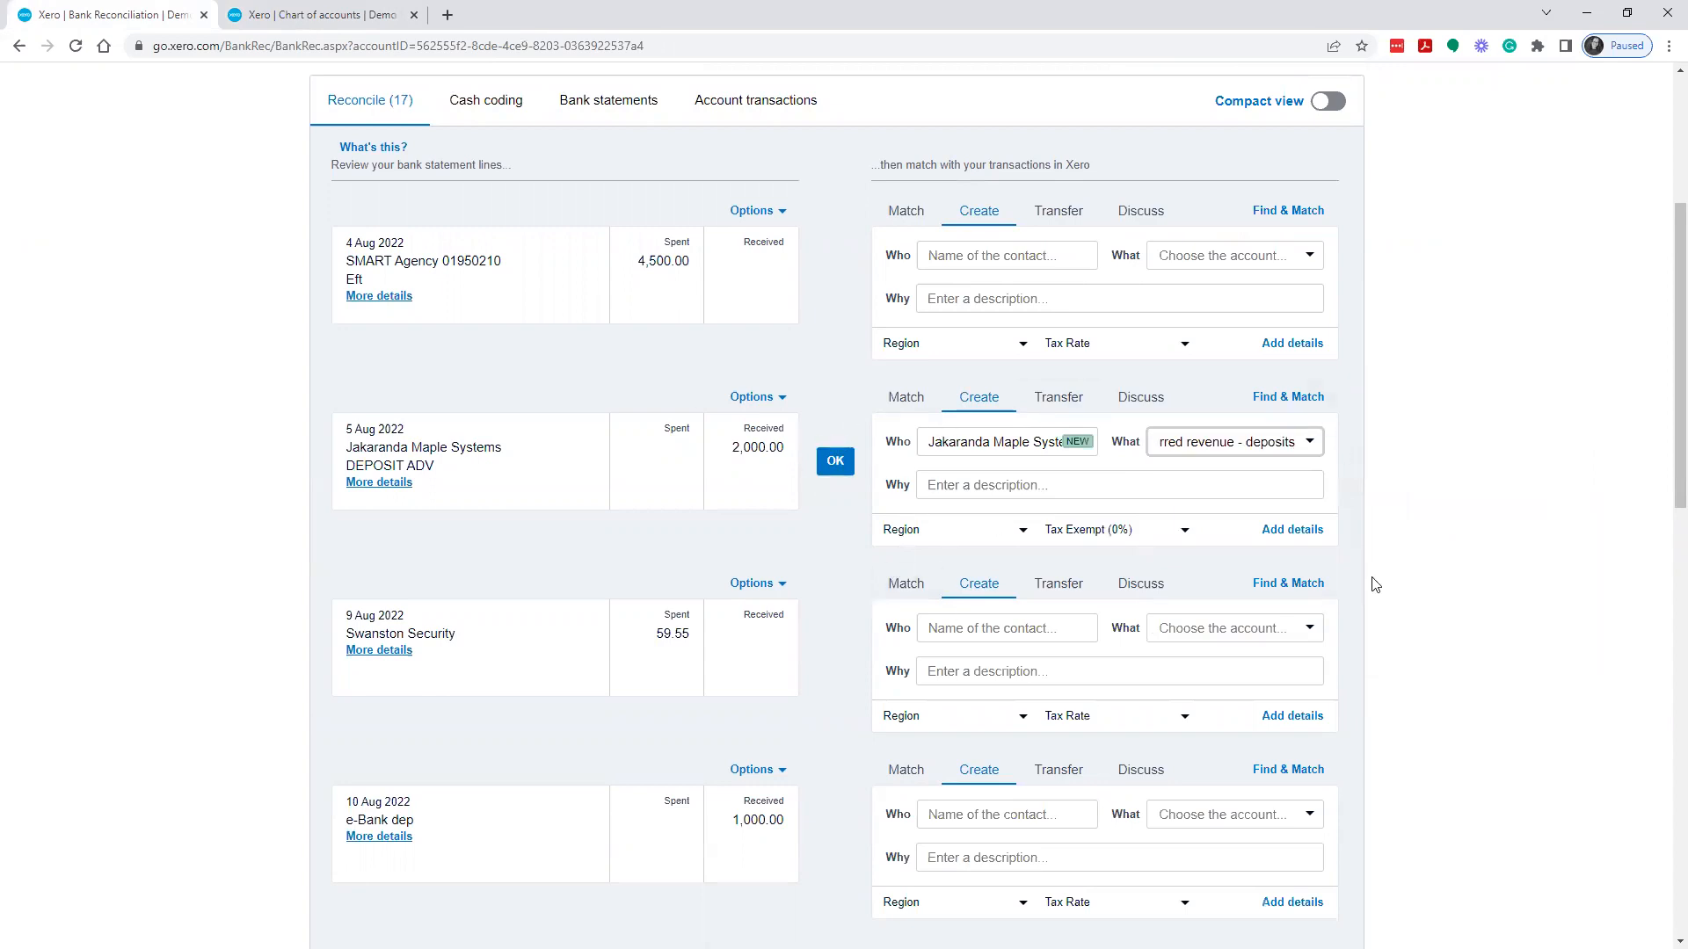
Step: In the deposit's details, set it as received as a Prepayment and code the DEPOSIT ADV line to 2199 - Deferred revenue - deposits
{"action": "left_click", "coordinate": [1289, 530]}
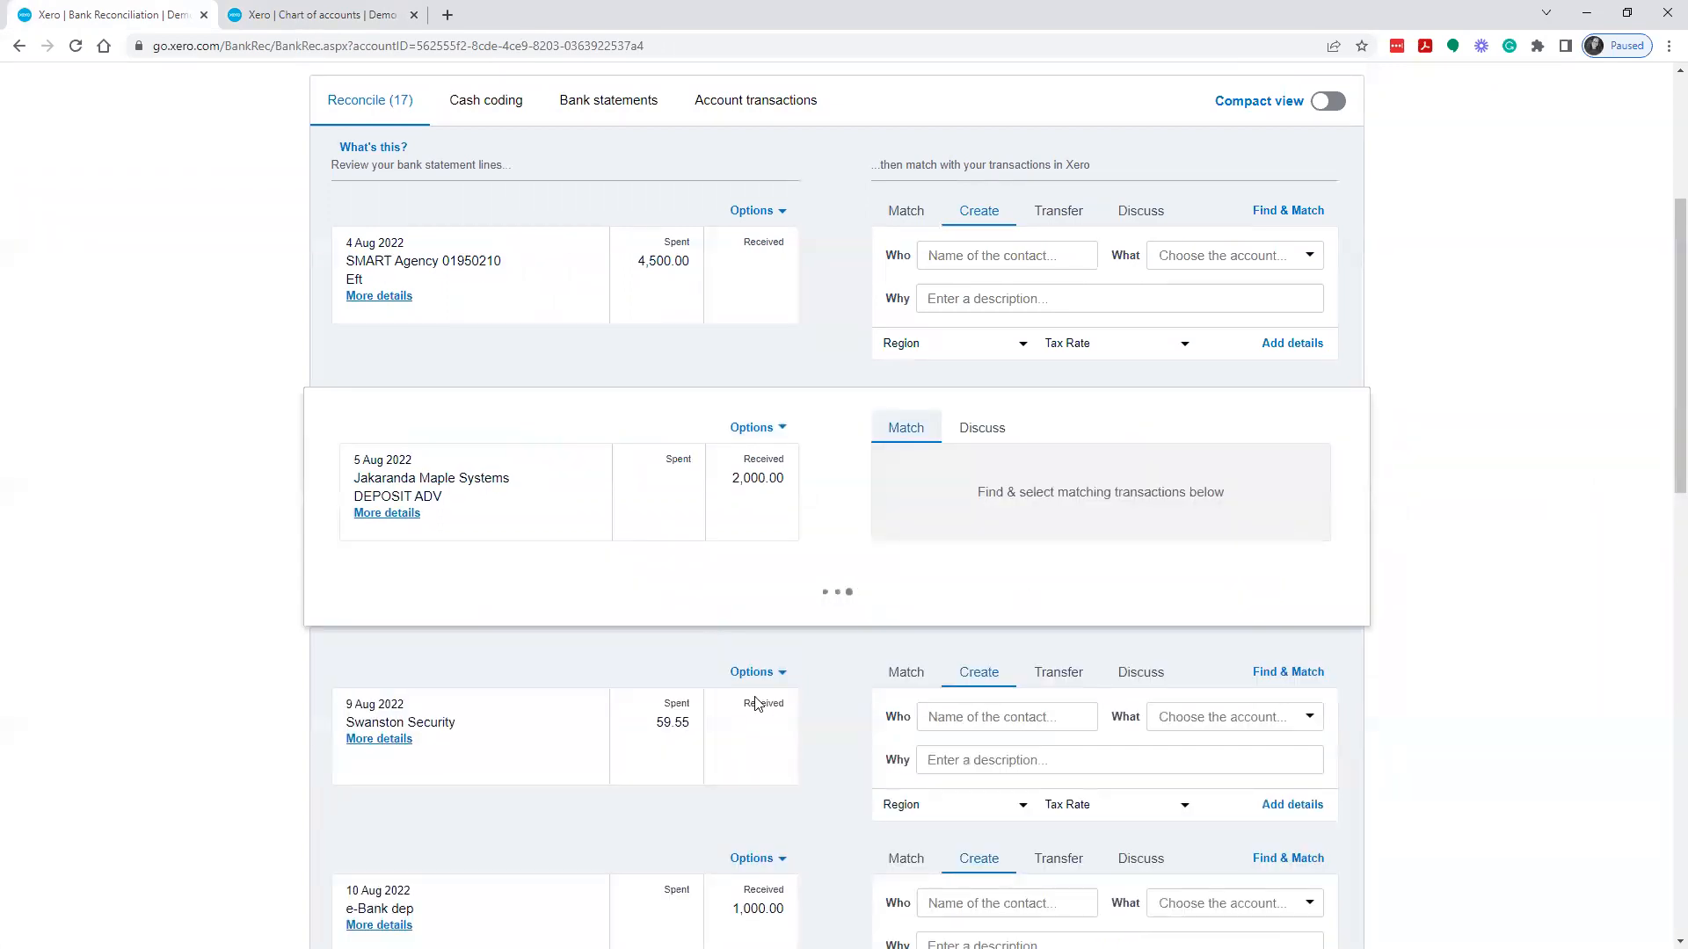
{"action": "scroll", "coordinate": [563, 492], "scroll_direction": "down", "scroll_amount": 3}
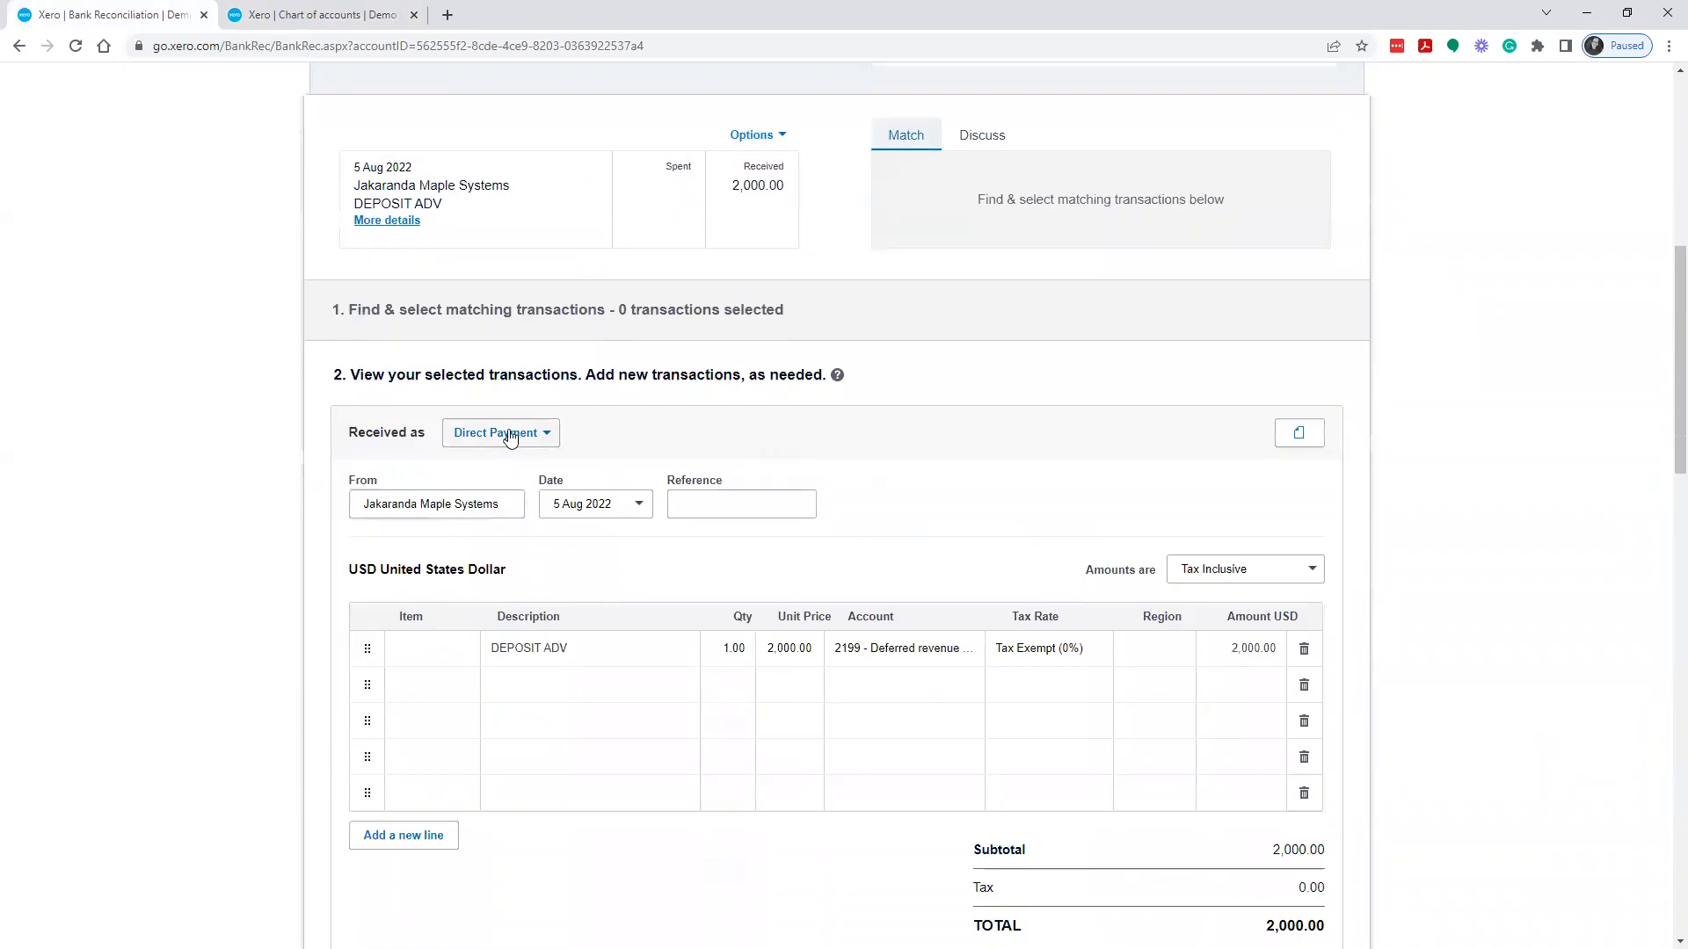
{"action": "left_click", "coordinate": [546, 437]}
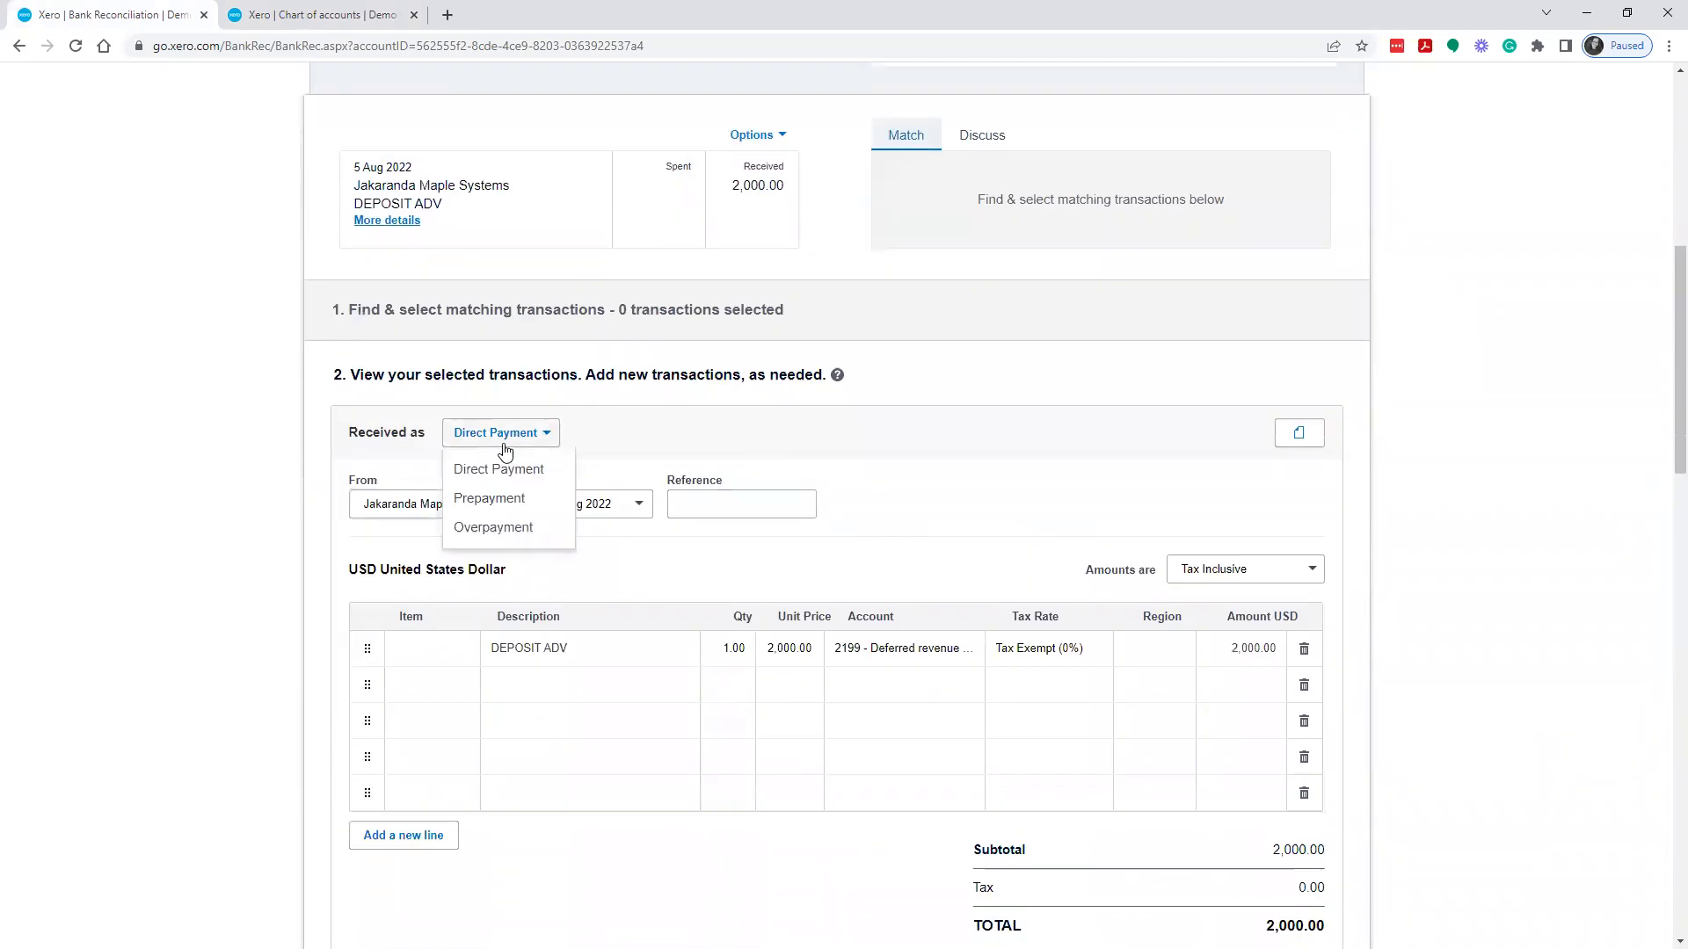
{"action": "left_click", "coordinate": [491, 498]}
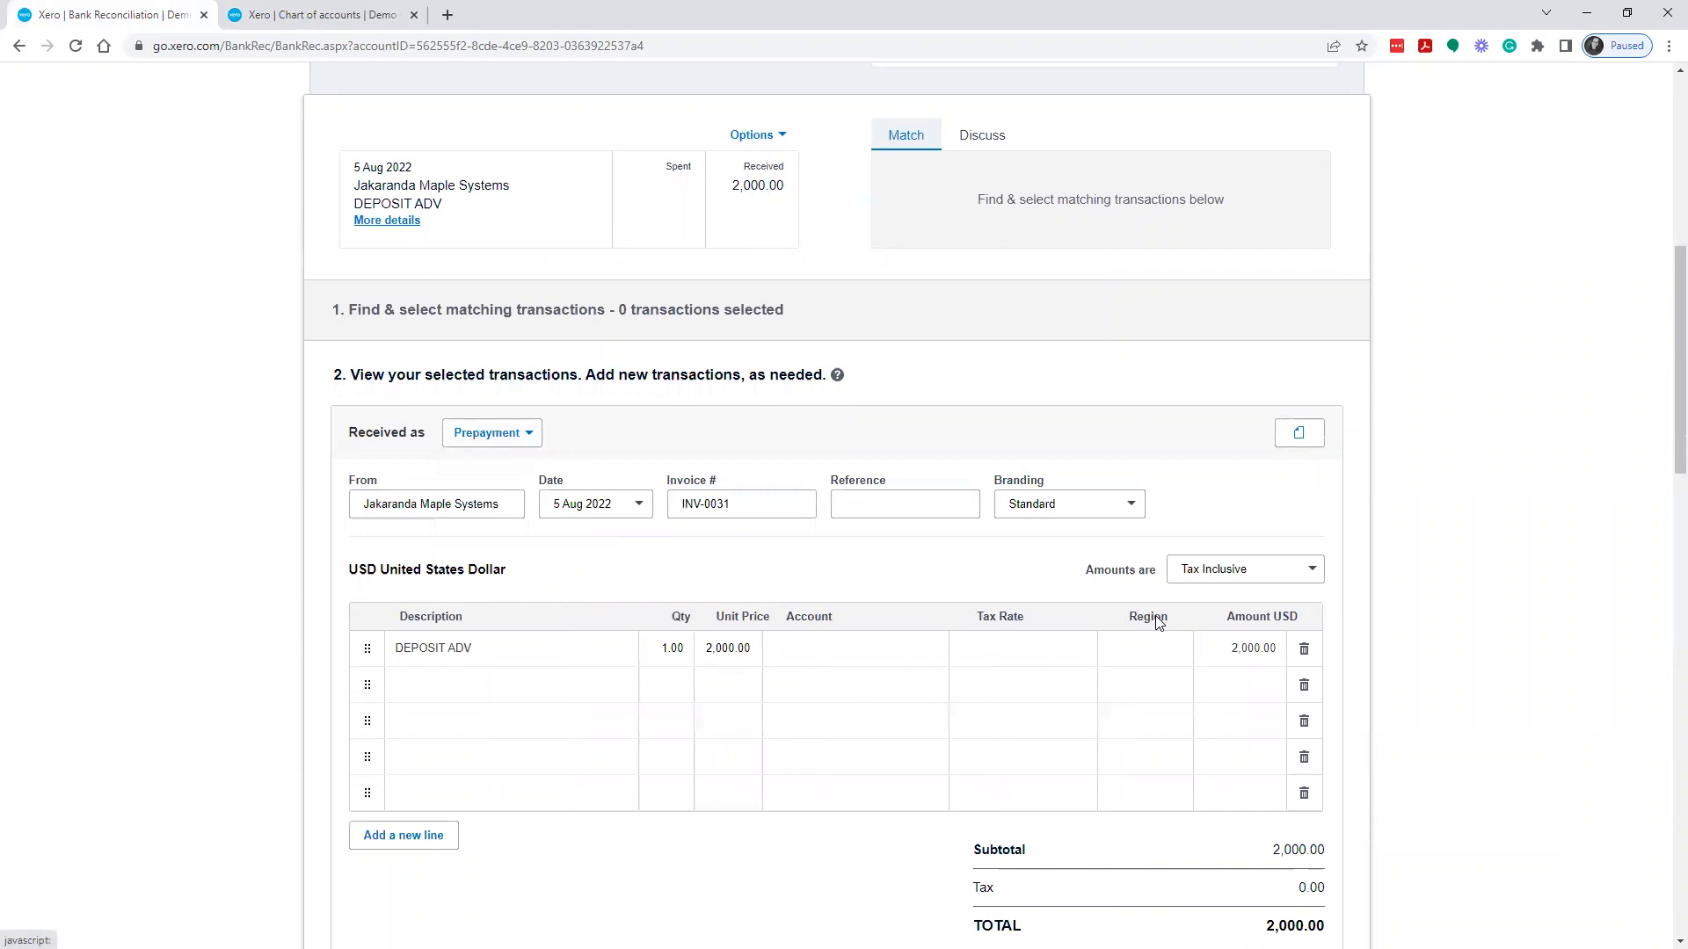
{"action": "left_click", "coordinate": [932, 648]}
{"action": "type", "text": "def"}
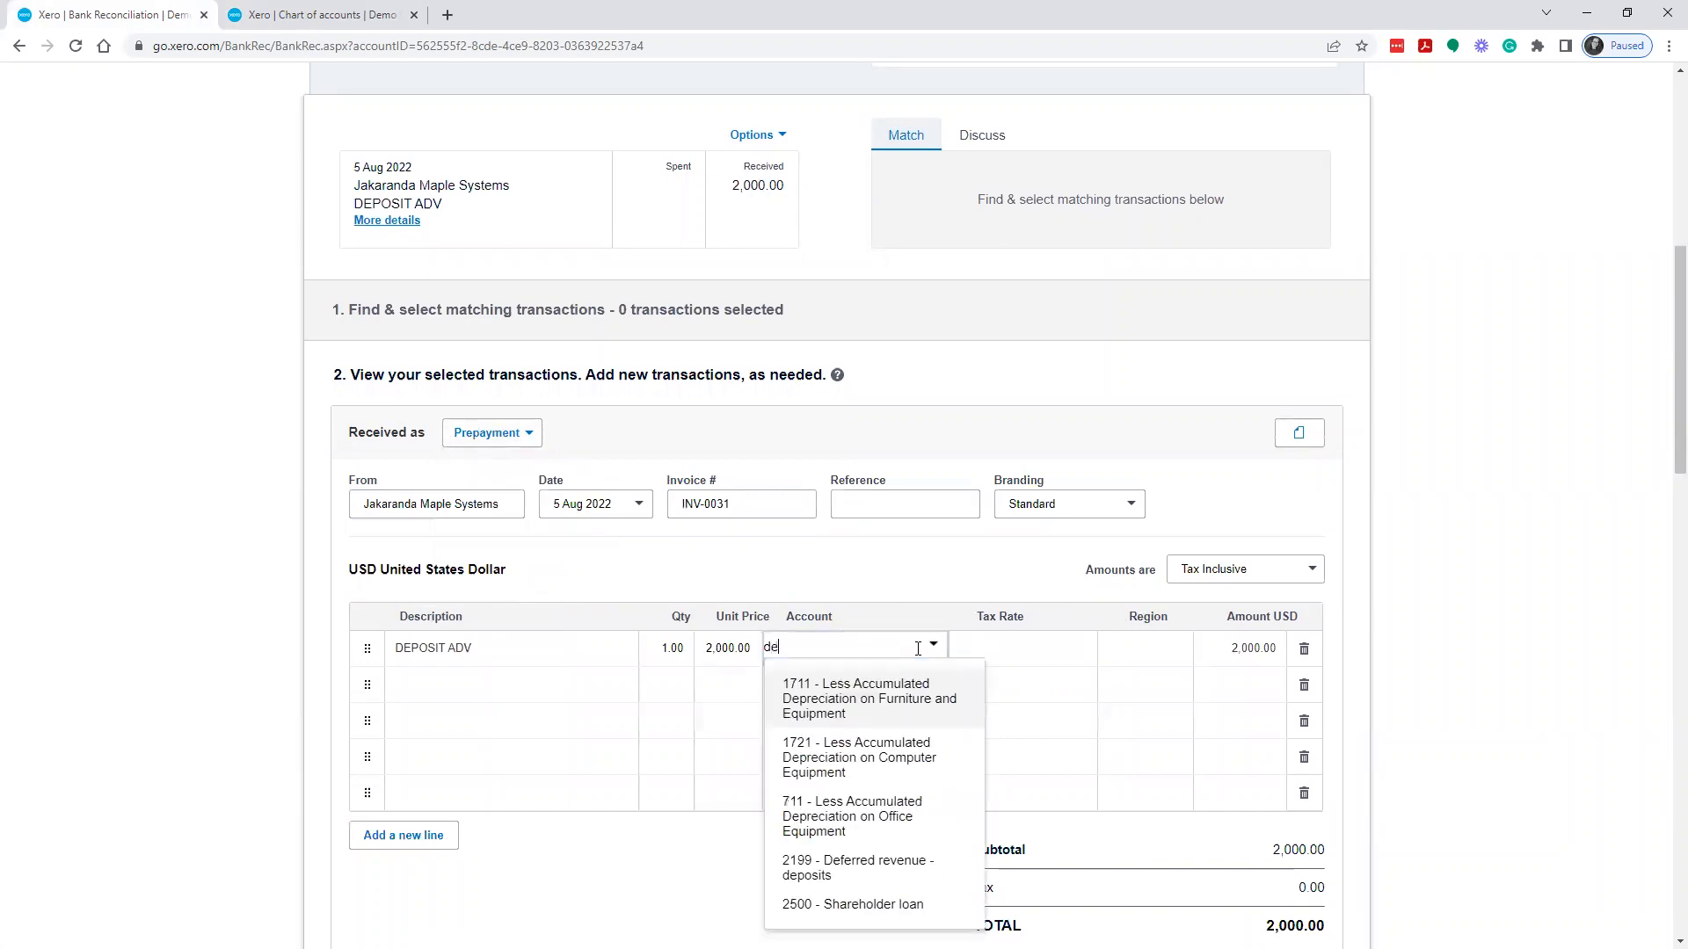
{"action": "left_click", "coordinate": [916, 693]}
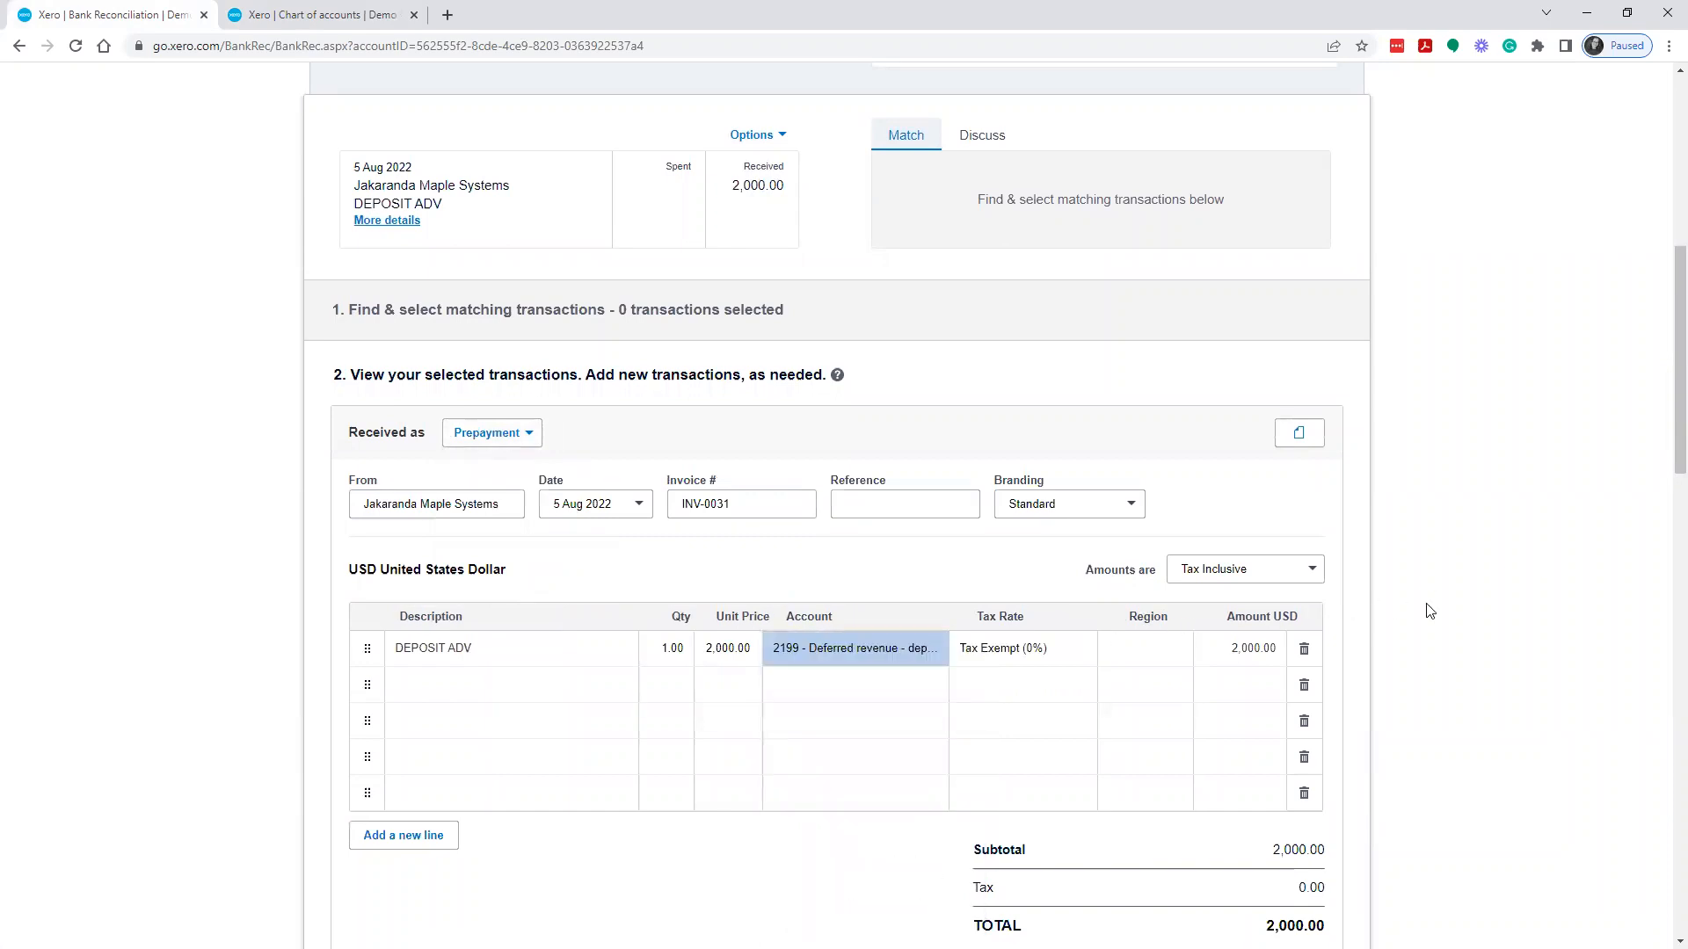
Step: Assign a region to the DEPOSIT ADV line, then save the prepayment and reconcile it with the 5 Aug Jakaranda Maple Systems deposit
{"action": "scroll", "coordinate": [1441, 620], "scroll_direction": "down", "scroll_amount": 3}
{"action": "left_click", "coordinate": [1161, 428]}
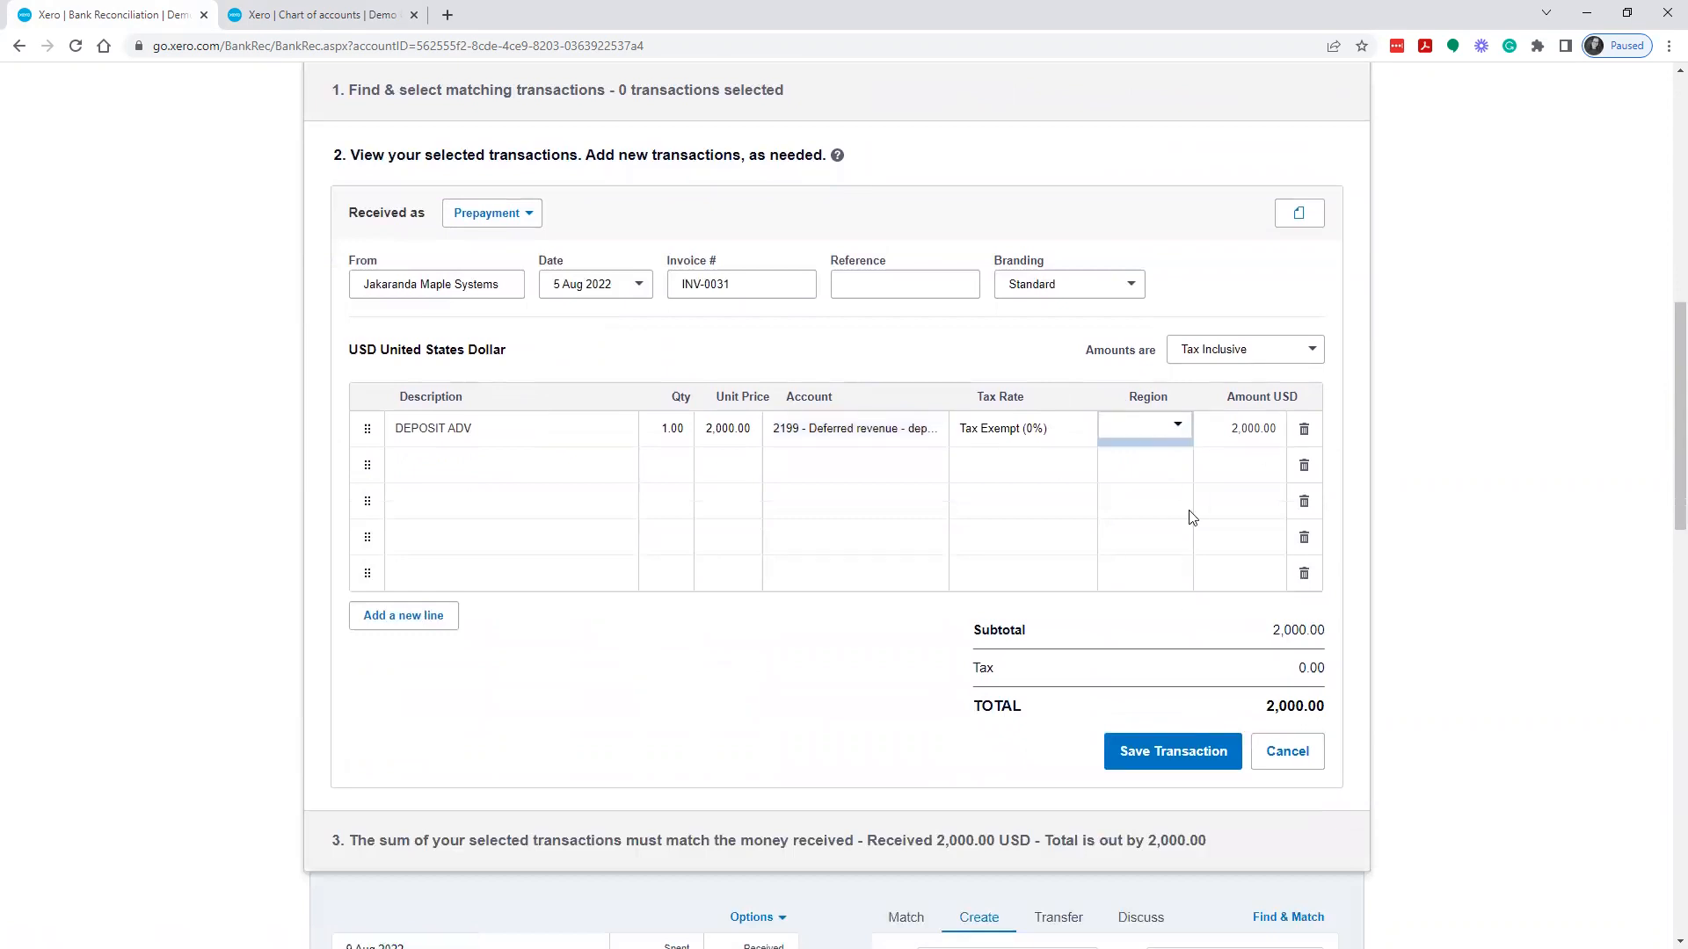
{"action": "left_click", "coordinate": [1178, 428]}
{"action": "left_click", "coordinate": [1169, 520]}
{"action": "left_click", "coordinate": [1197, 755]}
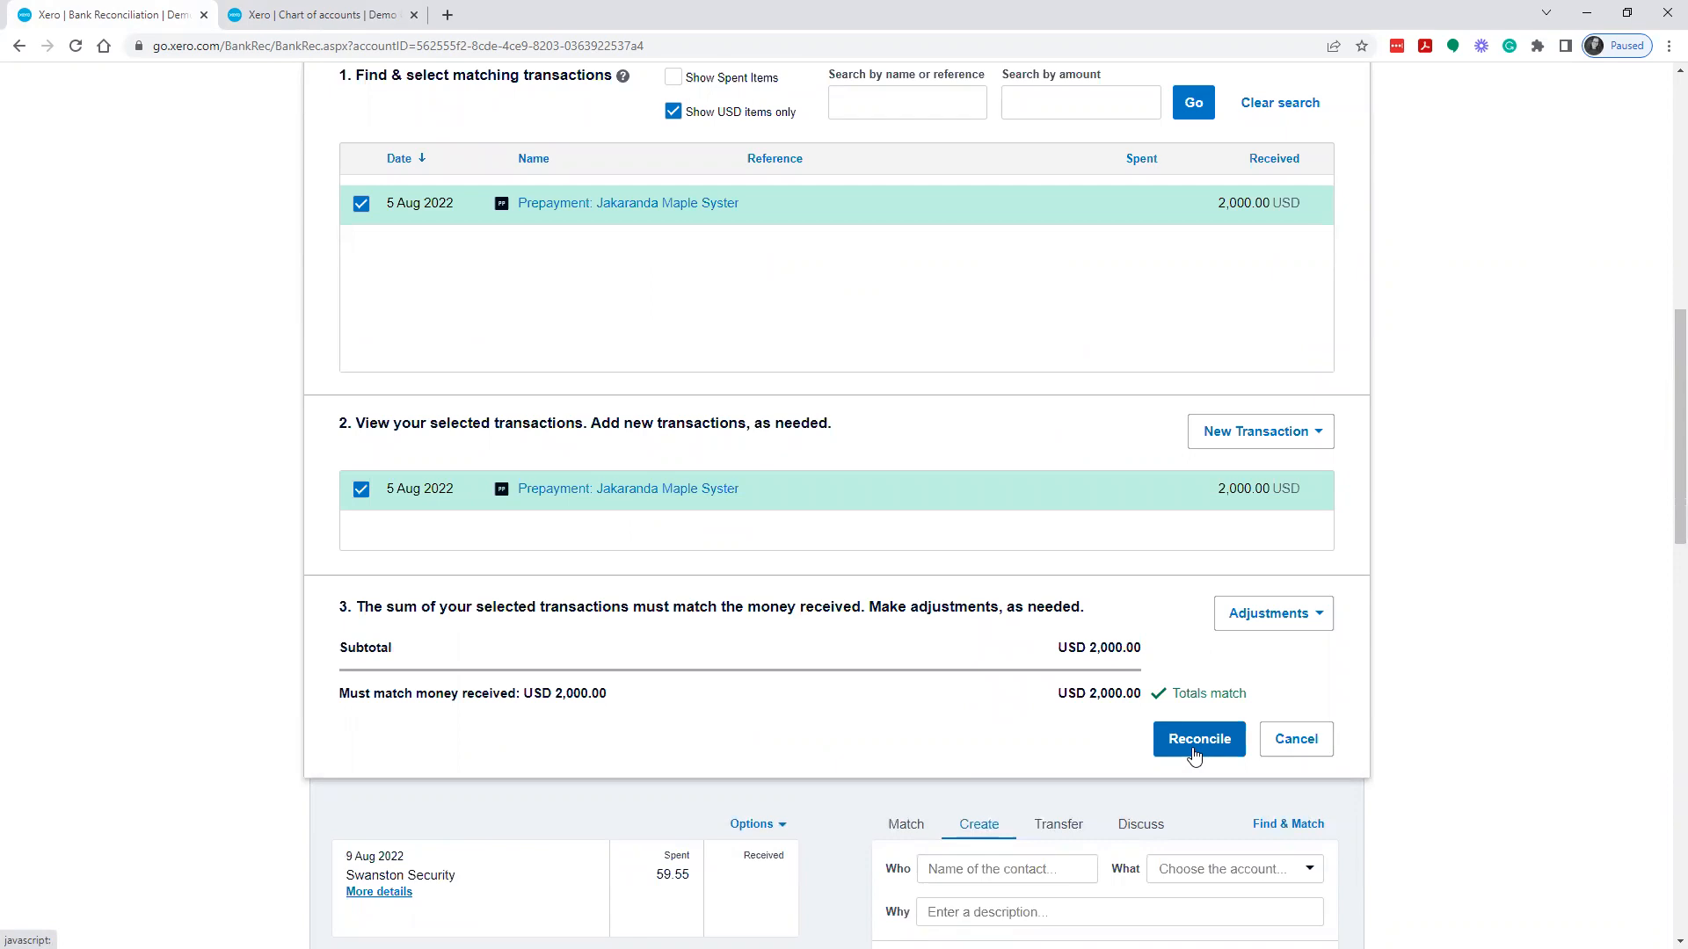
{"action": "left_click", "coordinate": [1189, 732]}
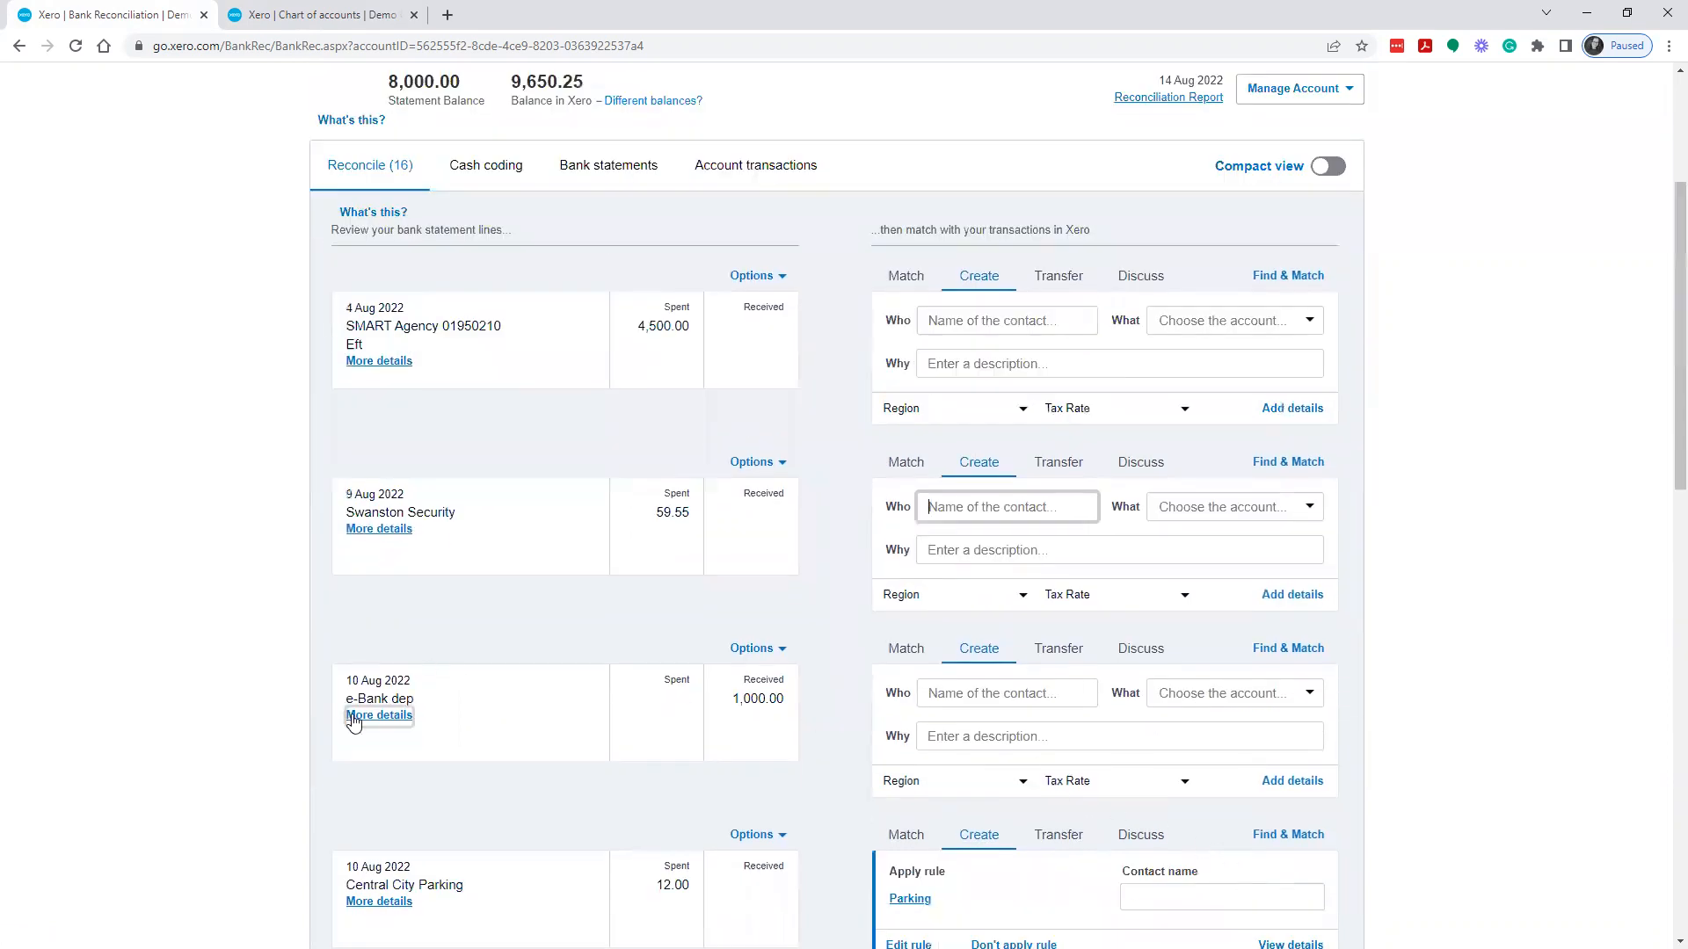
Step: Open the list of matching transactions for the 4 Aug SMART Agency payment of 4,500.00
{"action": "scroll", "coordinate": [709, 779], "scroll_direction": "down", "scroll_amount": 4}
{"action": "scroll", "coordinate": [1008, 744], "scroll_direction": "up", "scroll_amount": 5}
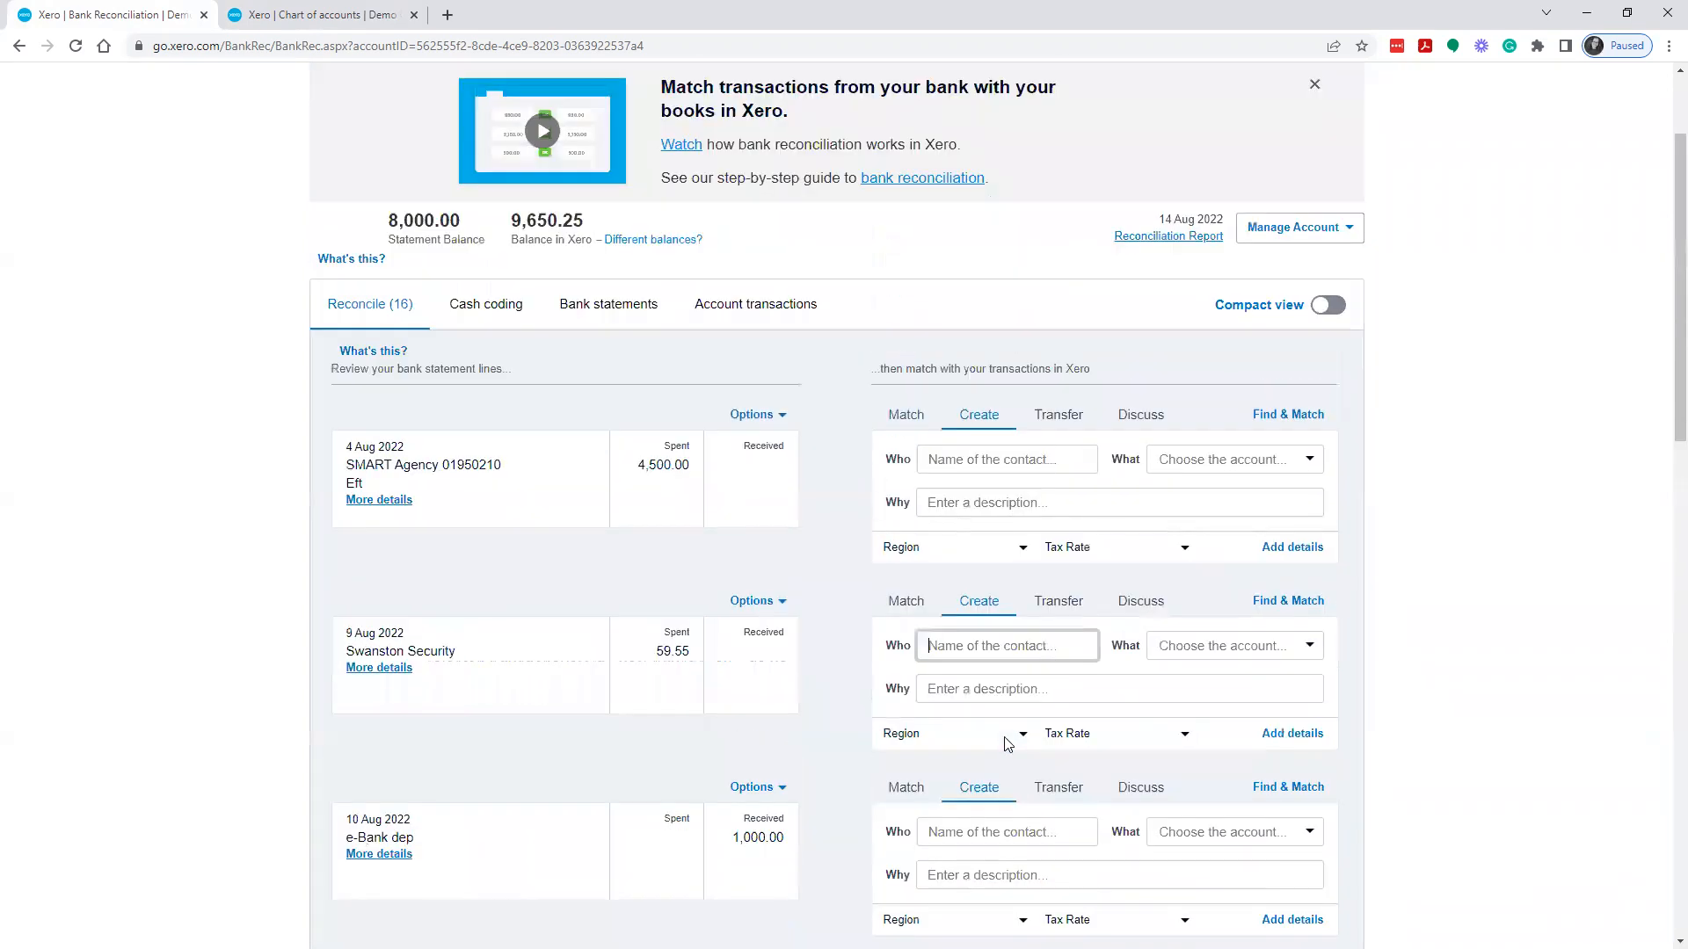
{"action": "left_click", "coordinate": [900, 432]}
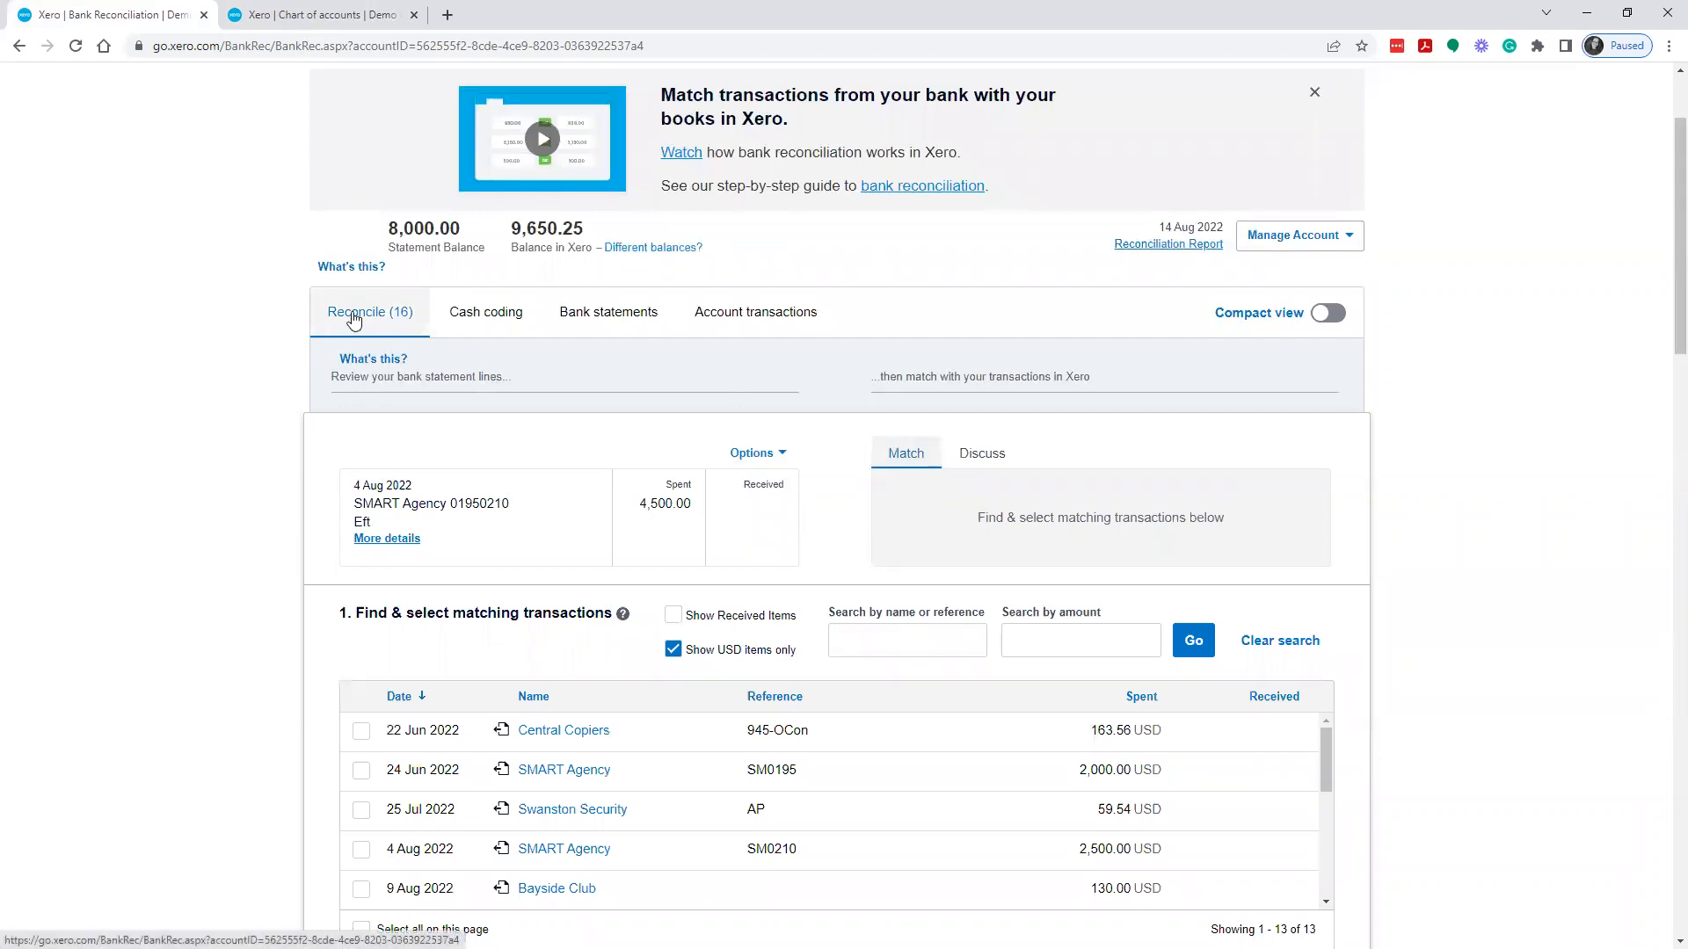
{"action": "scroll", "coordinate": [355, 320], "scroll_direction": "up", "scroll_amount": 2}
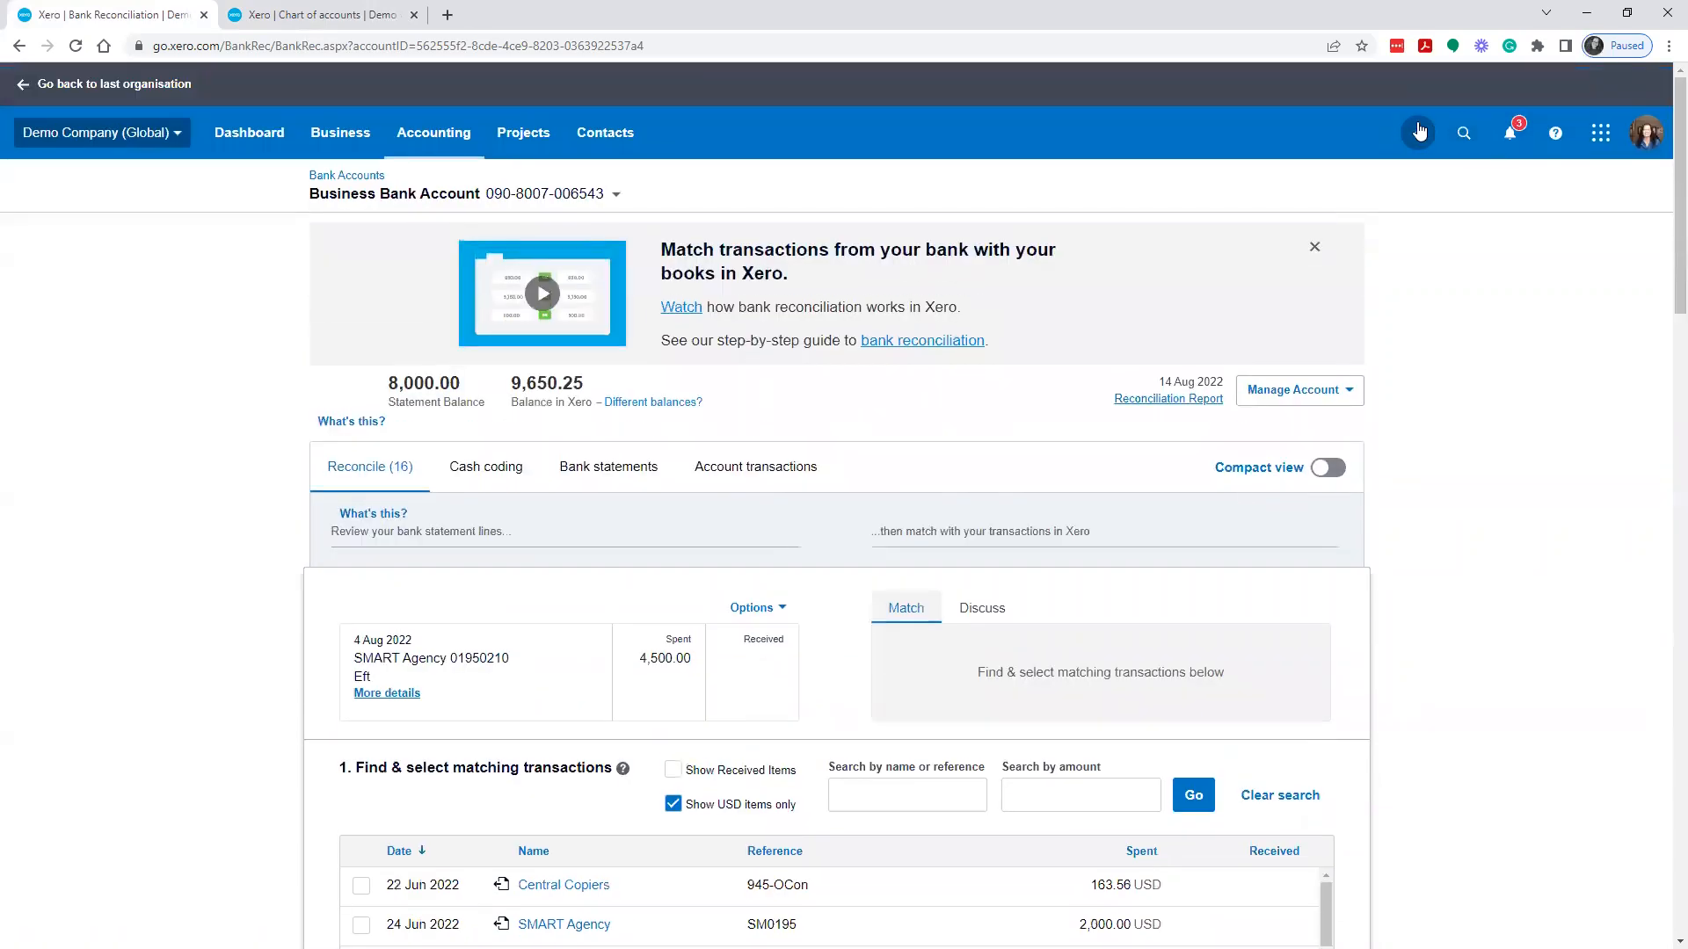
Step: Look over the options for creating a new record, including spend, receive and transfer money, and close them
{"action": "left_click", "coordinate": [1417, 132]}
{"action": "left_click", "coordinate": [1518, 391]}
{"action": "scroll", "coordinate": [1499, 470], "scroll_direction": "down", "scroll_amount": 3}
{"action": "scroll", "coordinate": [1527, 489], "scroll_direction": "up", "scroll_amount": 3}
{"action": "left_click", "coordinate": [1418, 133]}
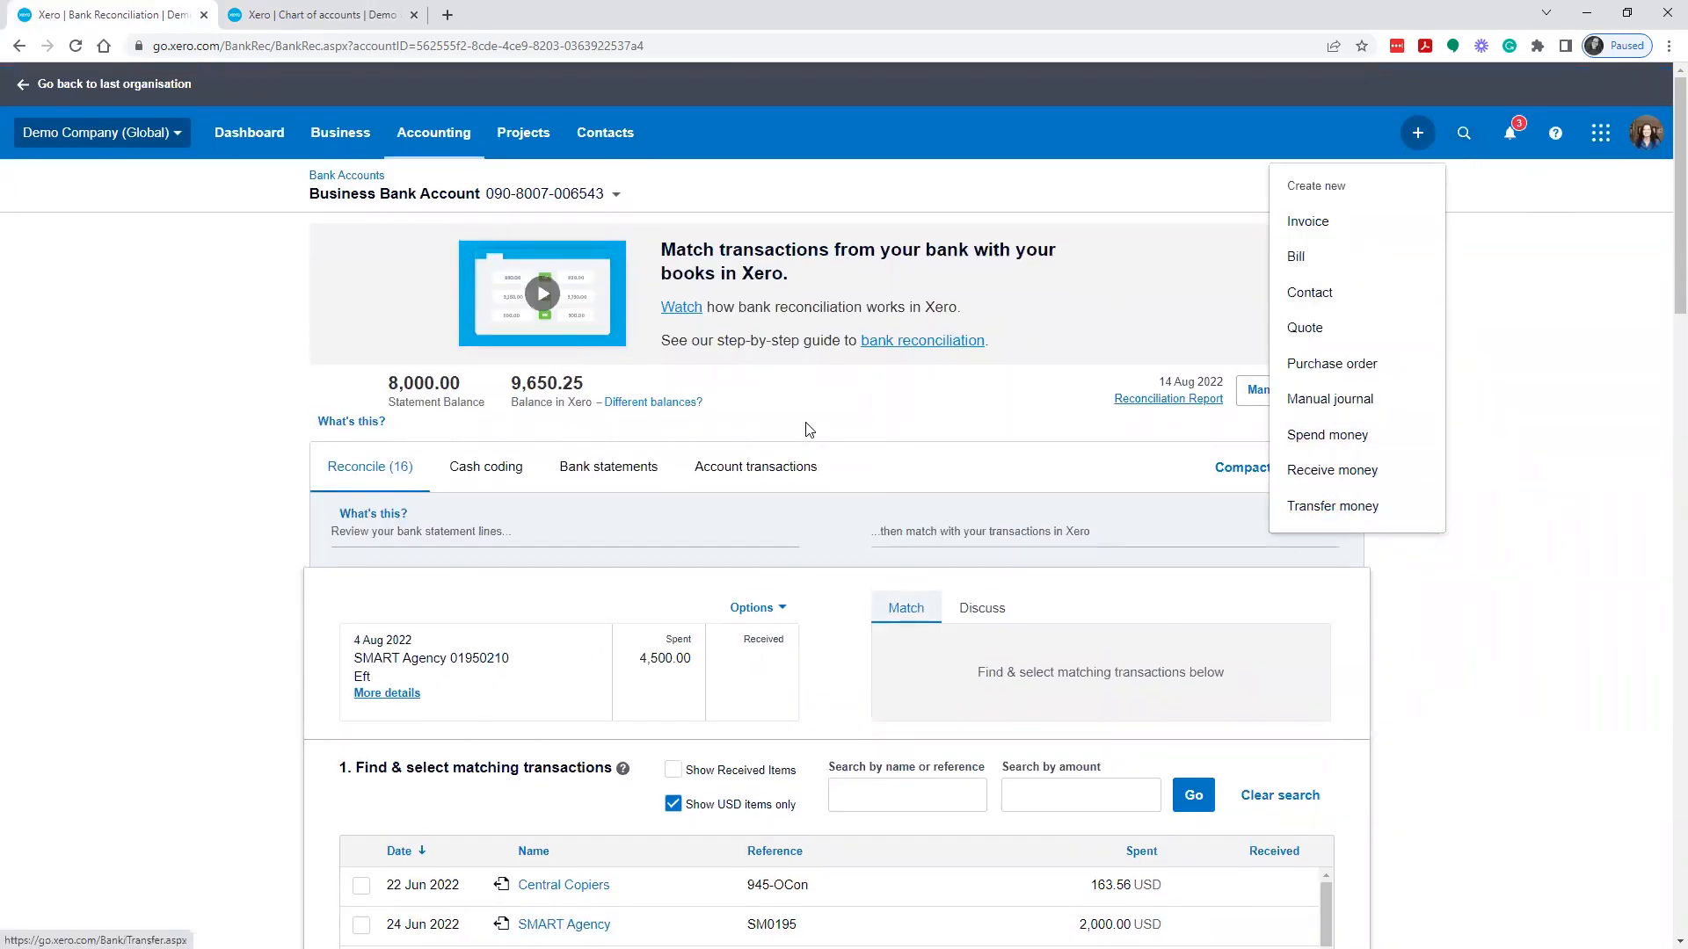
{"action": "scroll", "coordinate": [1037, 586], "scroll_direction": "down", "scroll_amount": 4}
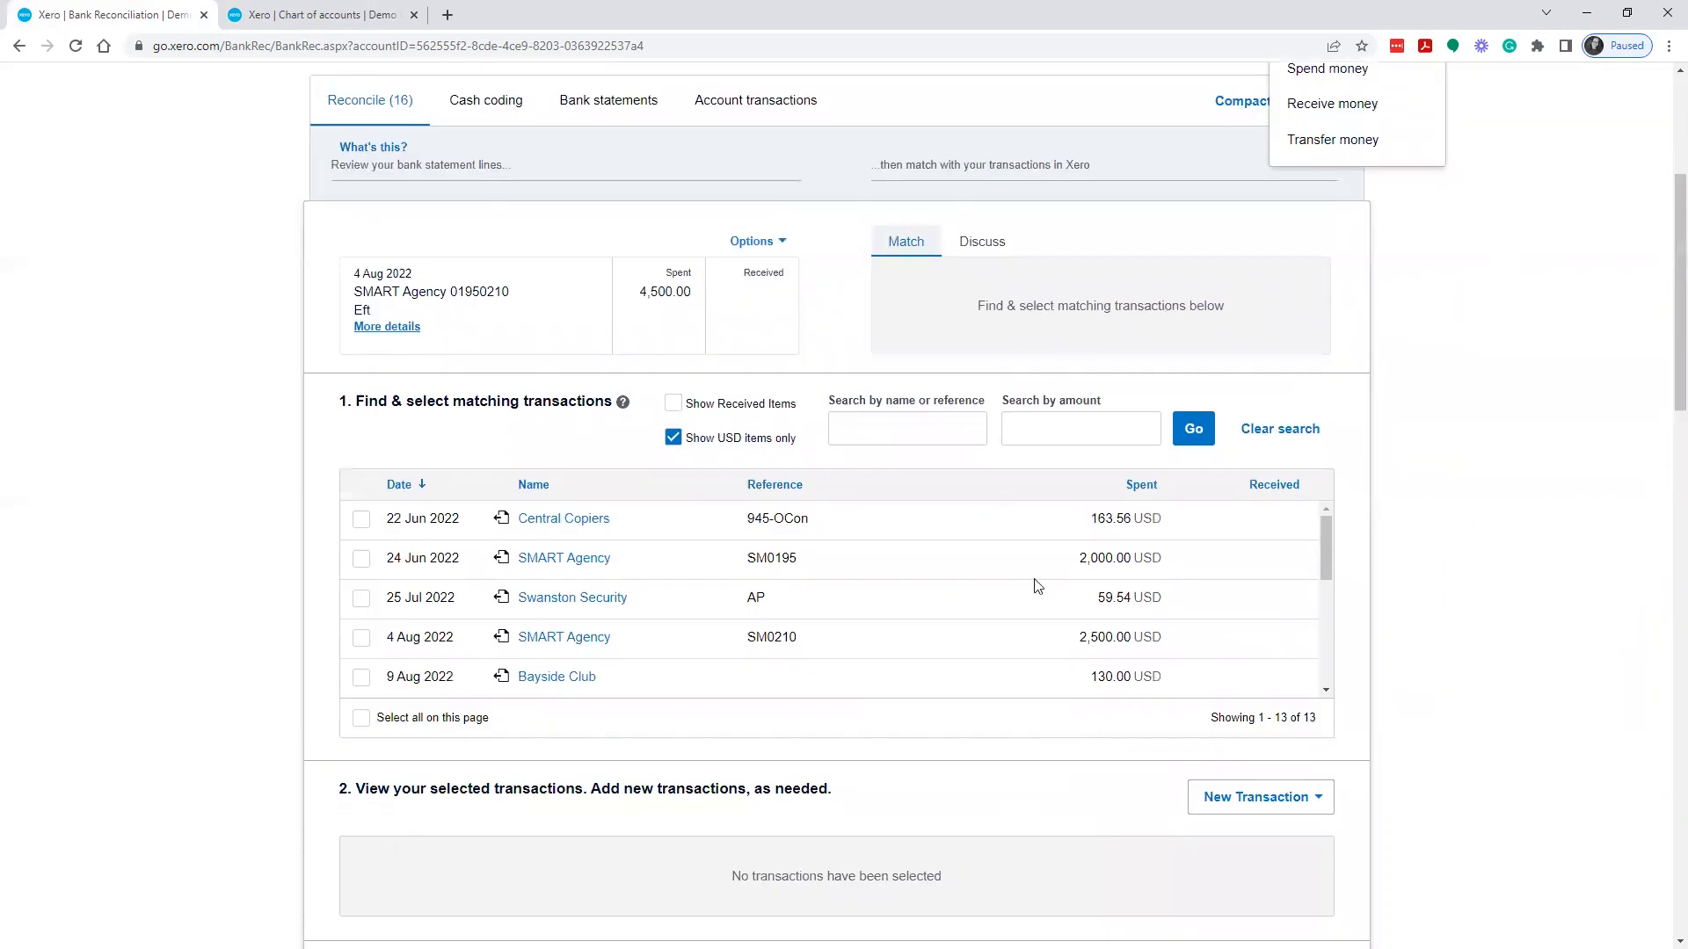
{"action": "left_click", "coordinate": [1595, 620]}
Step: Review the selection and adjustment sections for the SMART Agency payment and cancel the match without reconciling
{"action": "scroll", "coordinate": [1104, 545], "scroll_direction": "down", "scroll_amount": 4}
{"action": "scroll", "coordinate": [1179, 528], "scroll_direction": "up", "scroll_amount": 3}
{"action": "scroll", "coordinate": [1231, 572], "scroll_direction": "down", "scroll_amount": 1}
{"action": "scroll", "coordinate": [1451, 839], "scroll_direction": "down", "scroll_amount": 7}
{"action": "left_click", "coordinate": [1297, 412]}
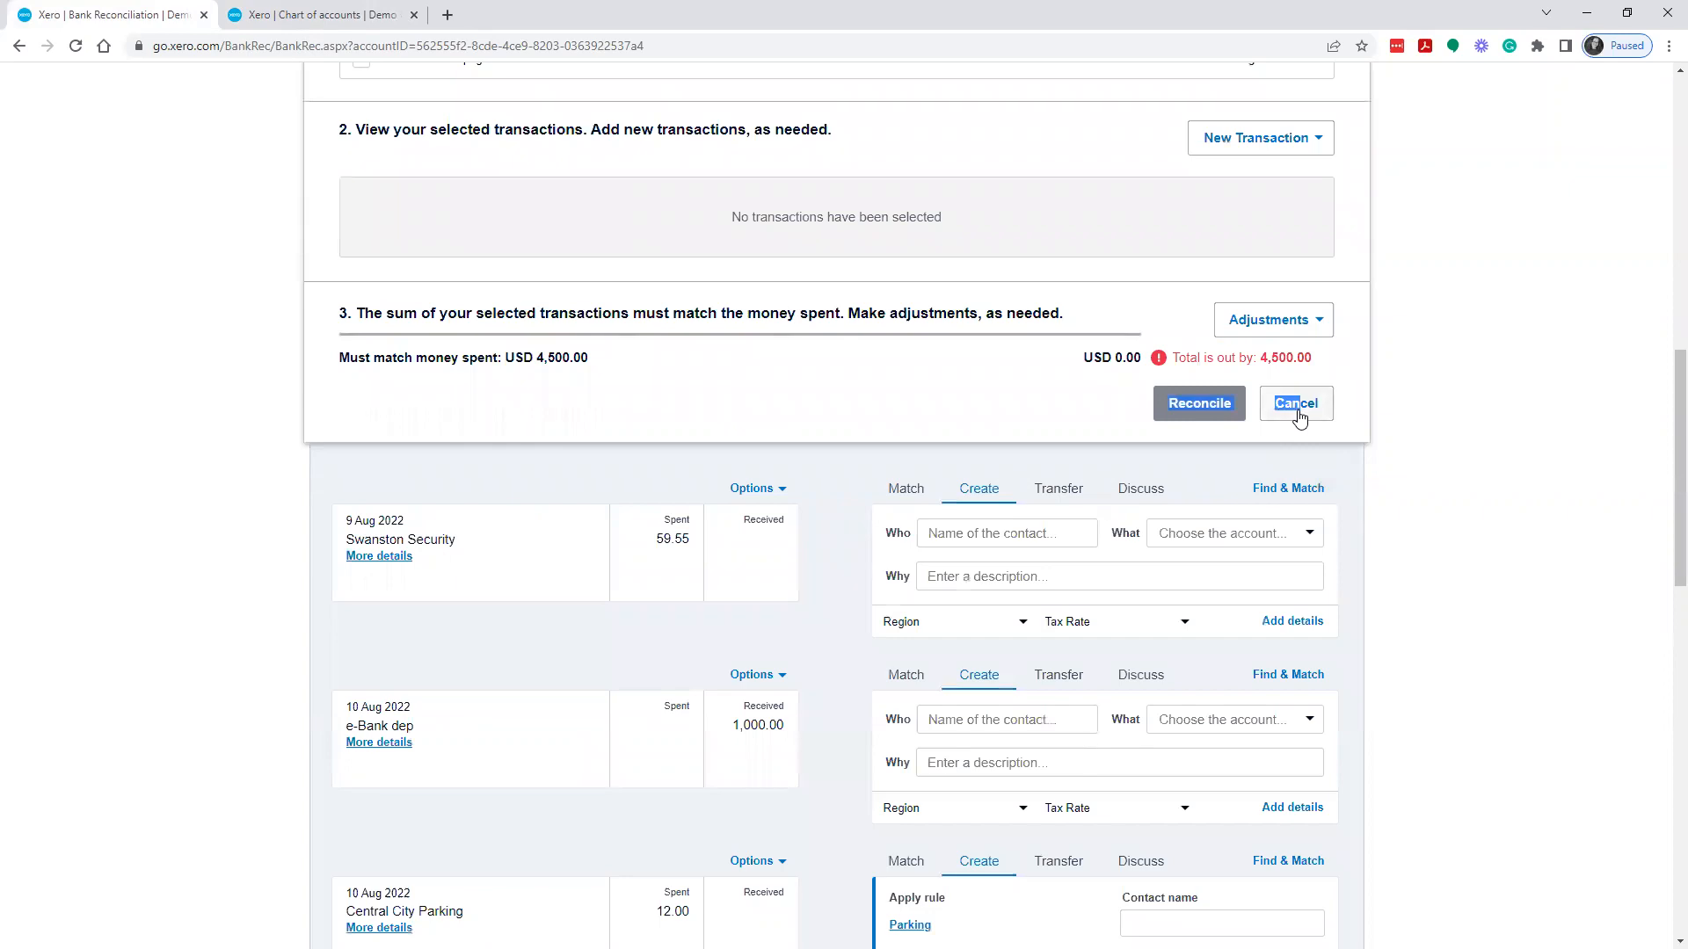
{"action": "scroll", "coordinate": [1170, 457], "scroll_direction": "up", "scroll_amount": 5}
{"action": "scroll", "coordinate": [981, 237], "scroll_direction": "up", "scroll_amount": 3}
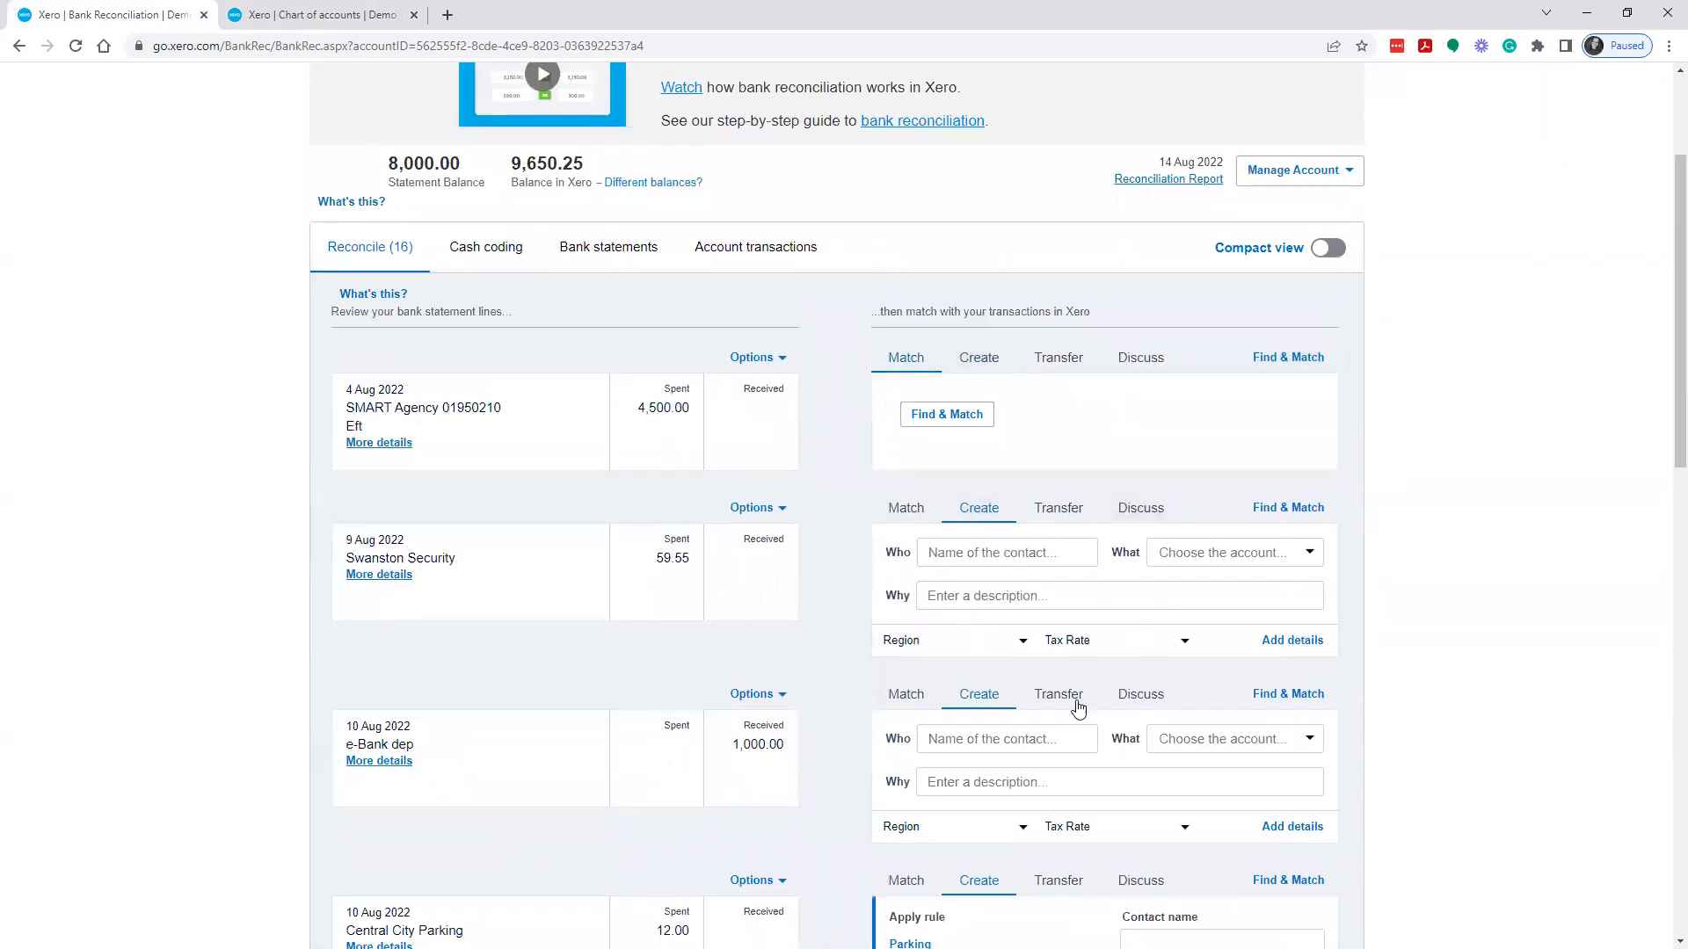
Step: Show the transfer options with the Business Savings Account for the 9 Aug Swanston Security payment and the 10 Aug e-Bank deposit
{"action": "left_click", "coordinate": [1058, 511]}
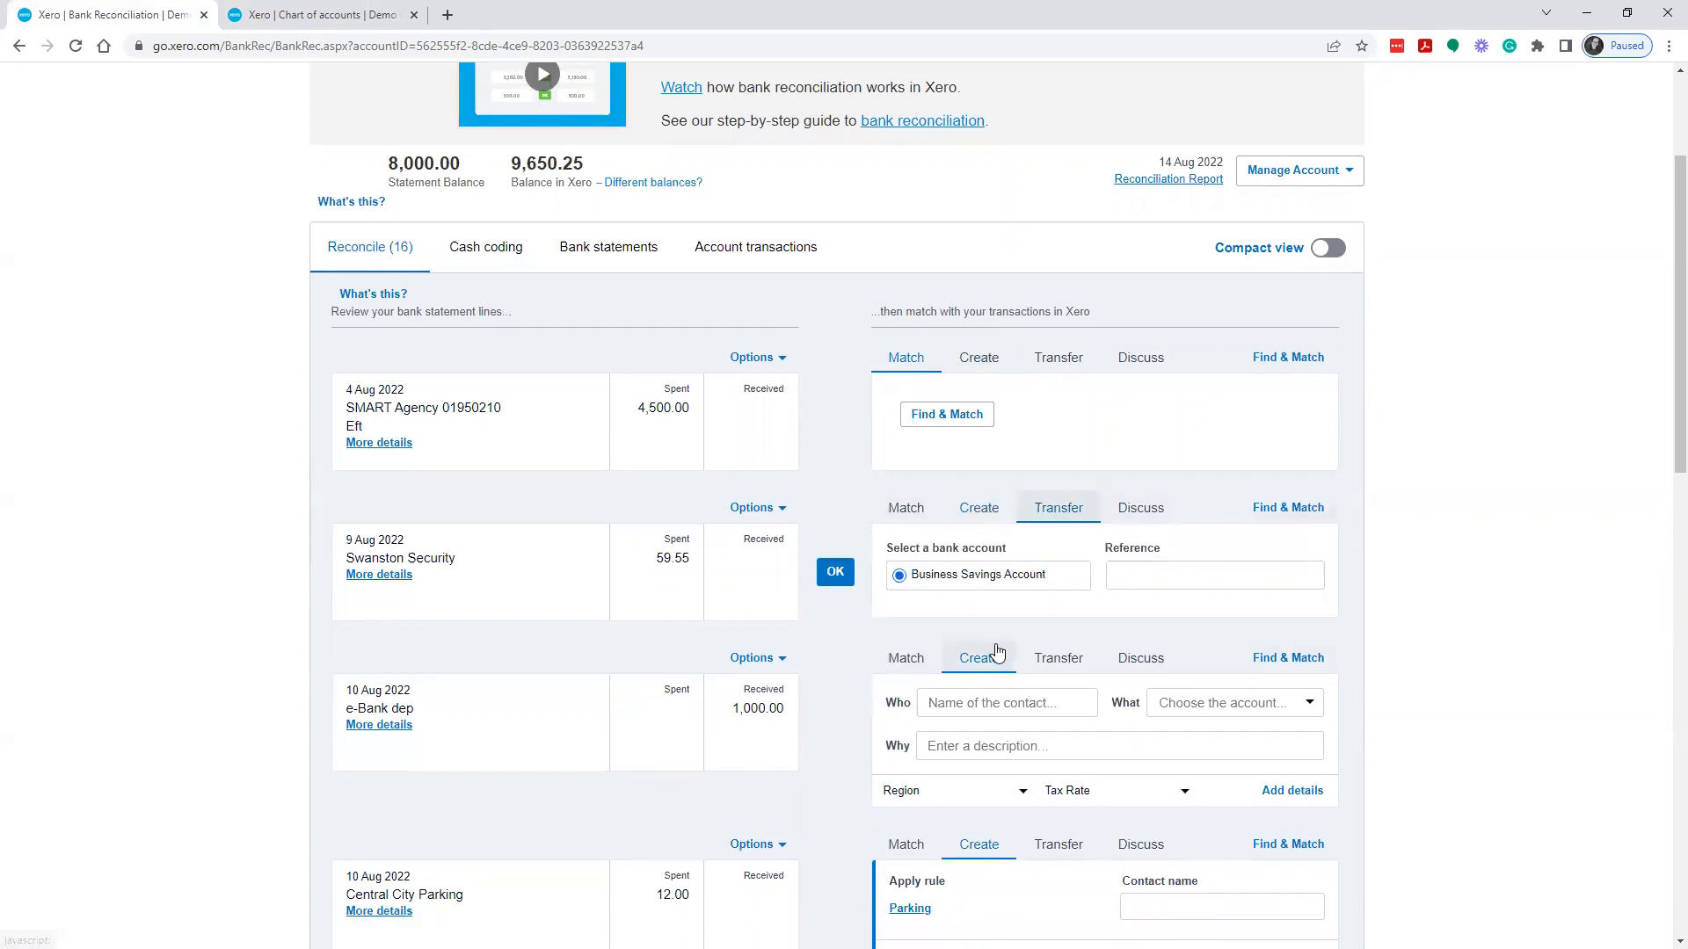
{"action": "scroll", "coordinate": [1056, 759], "scroll_direction": "down", "scroll_amount": 3}
{"action": "scroll", "coordinate": [1056, 759], "scroll_direction": "down", "scroll_amount": 7}
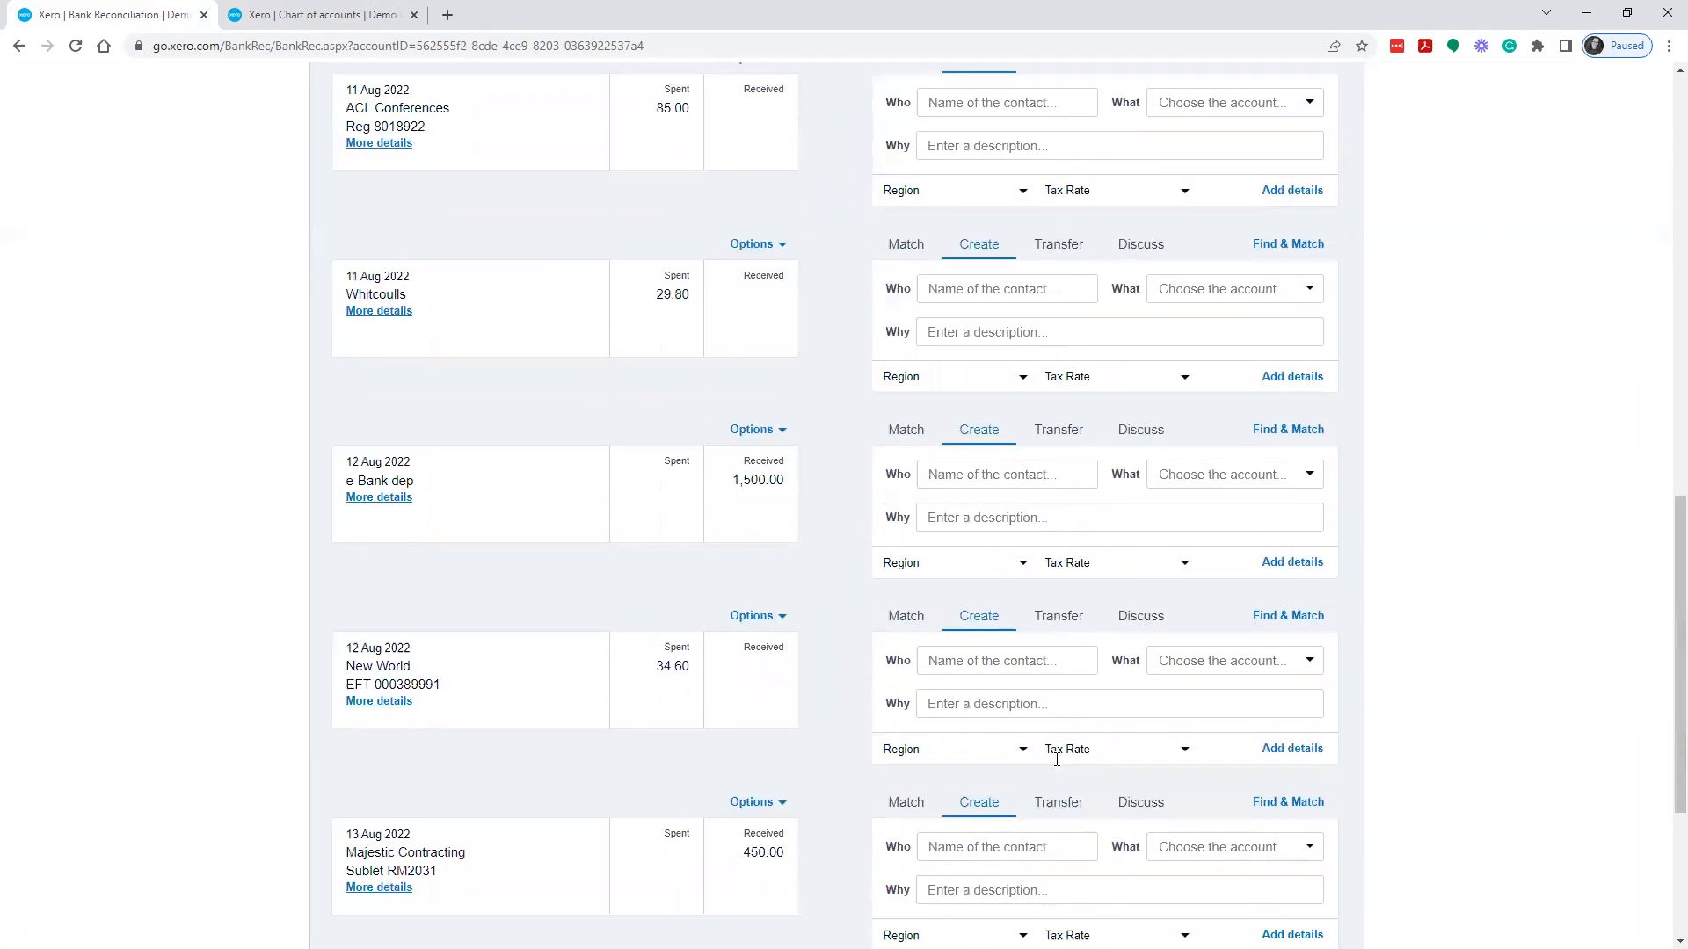
{"action": "scroll", "coordinate": [1060, 765], "scroll_direction": "up", "scroll_amount": 10}
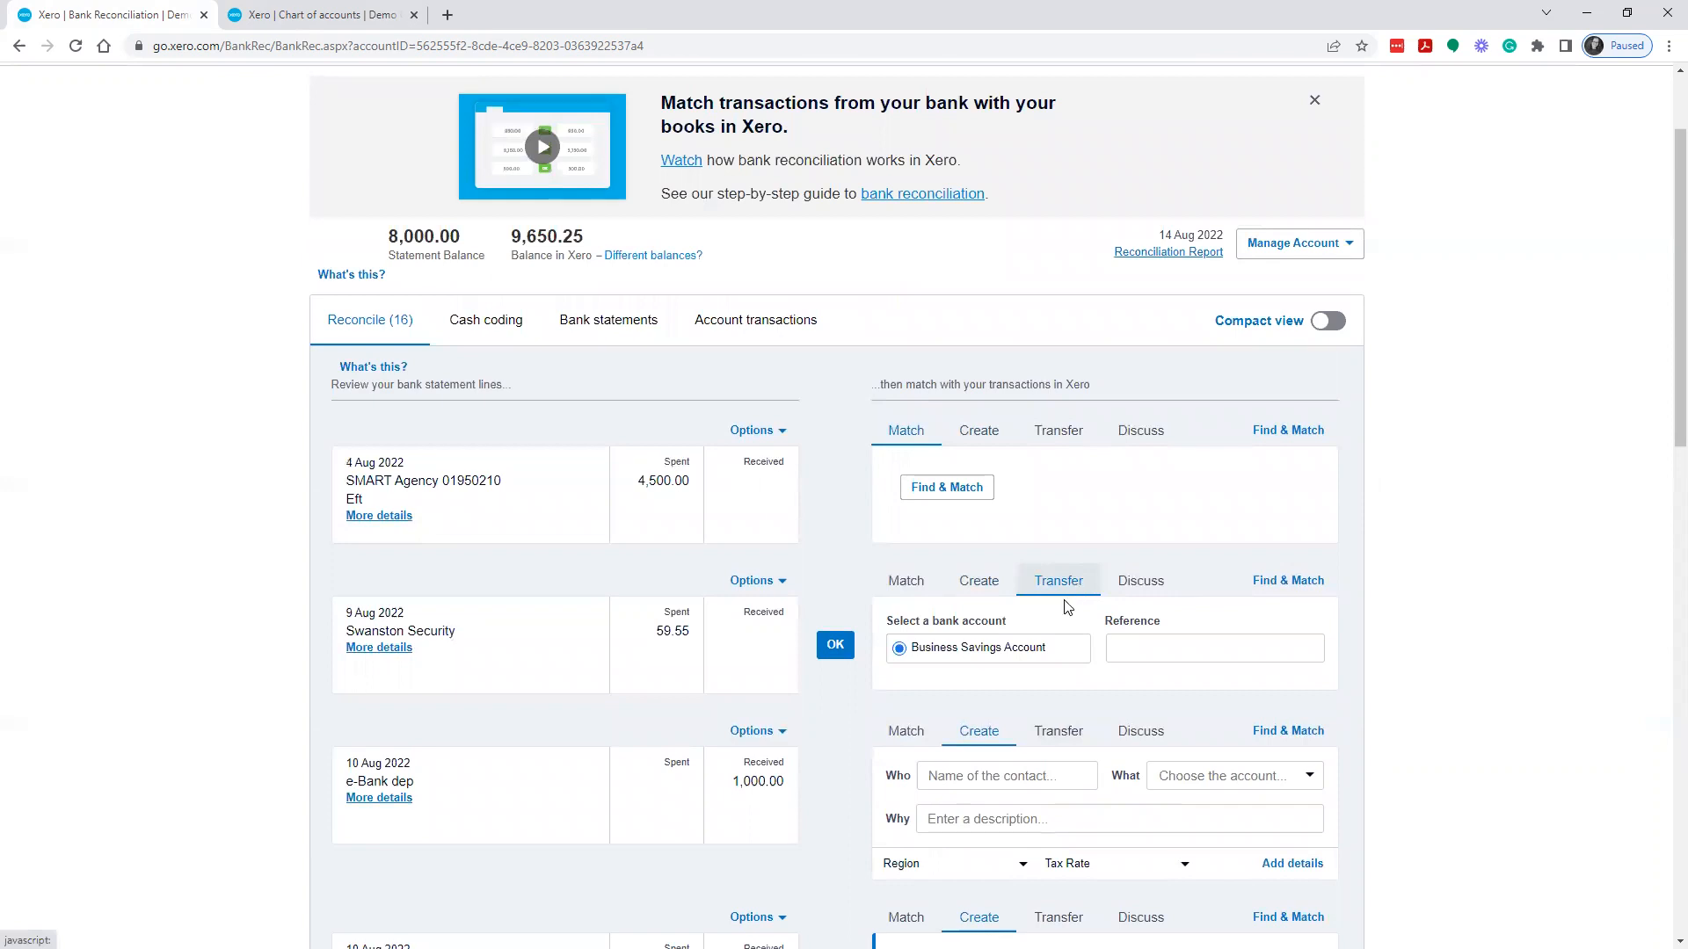
{"action": "left_click", "coordinate": [1045, 743]}
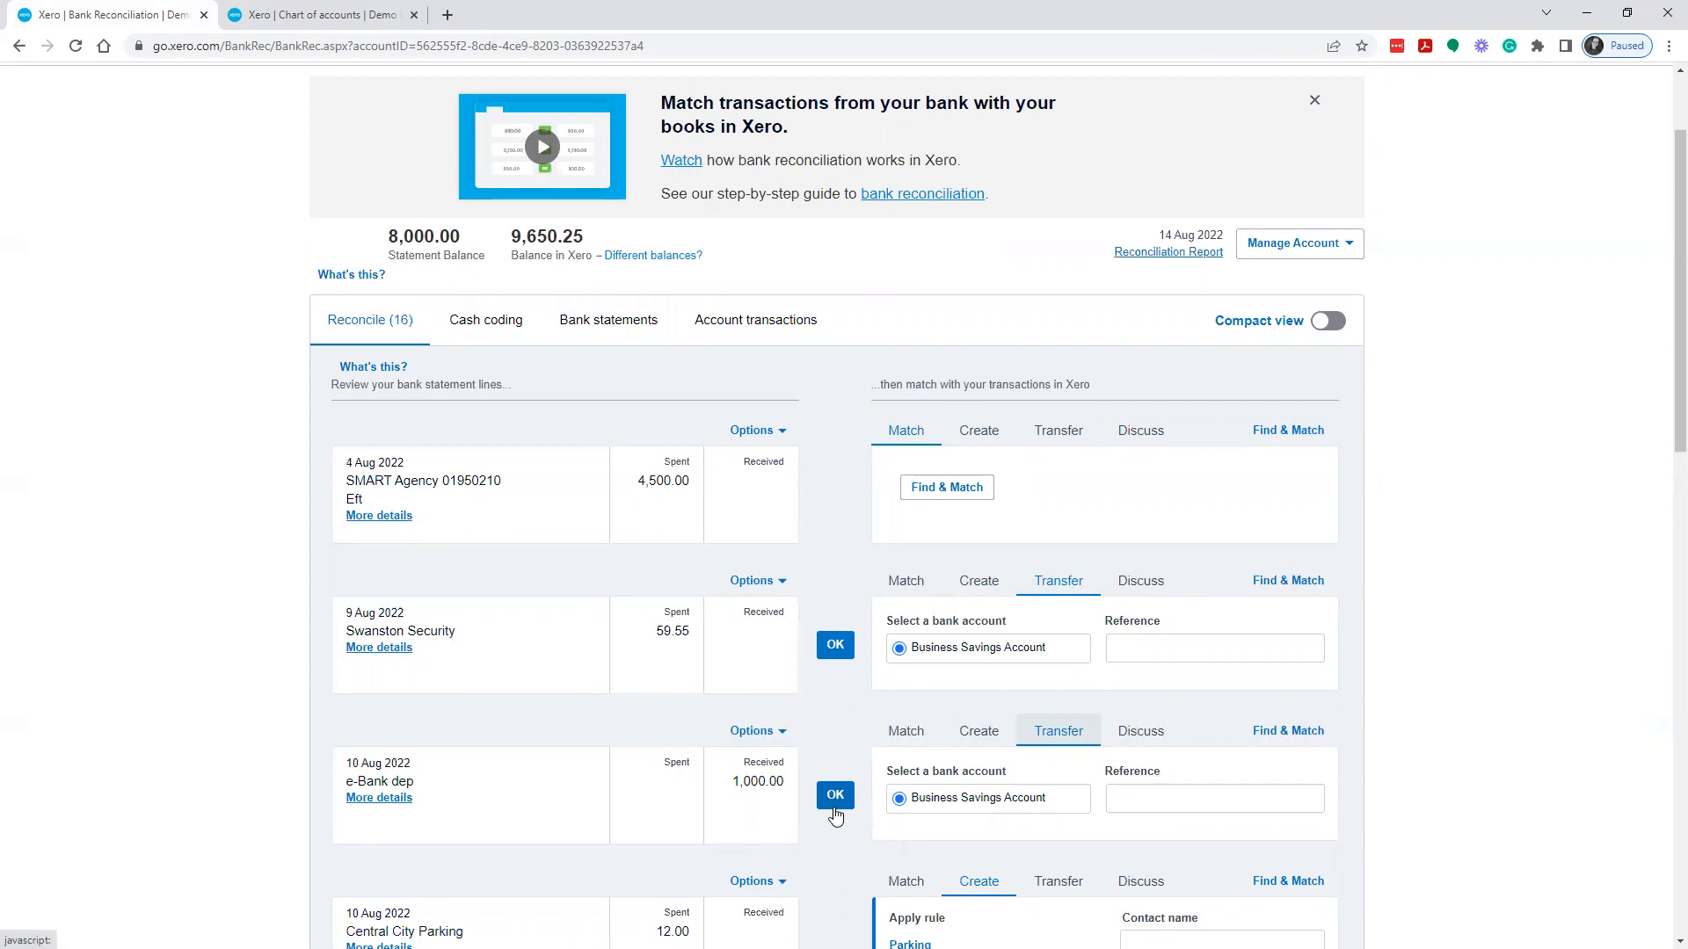
{"action": "scroll", "coordinate": [835, 813], "scroll_direction": "down", "scroll_amount": 6}
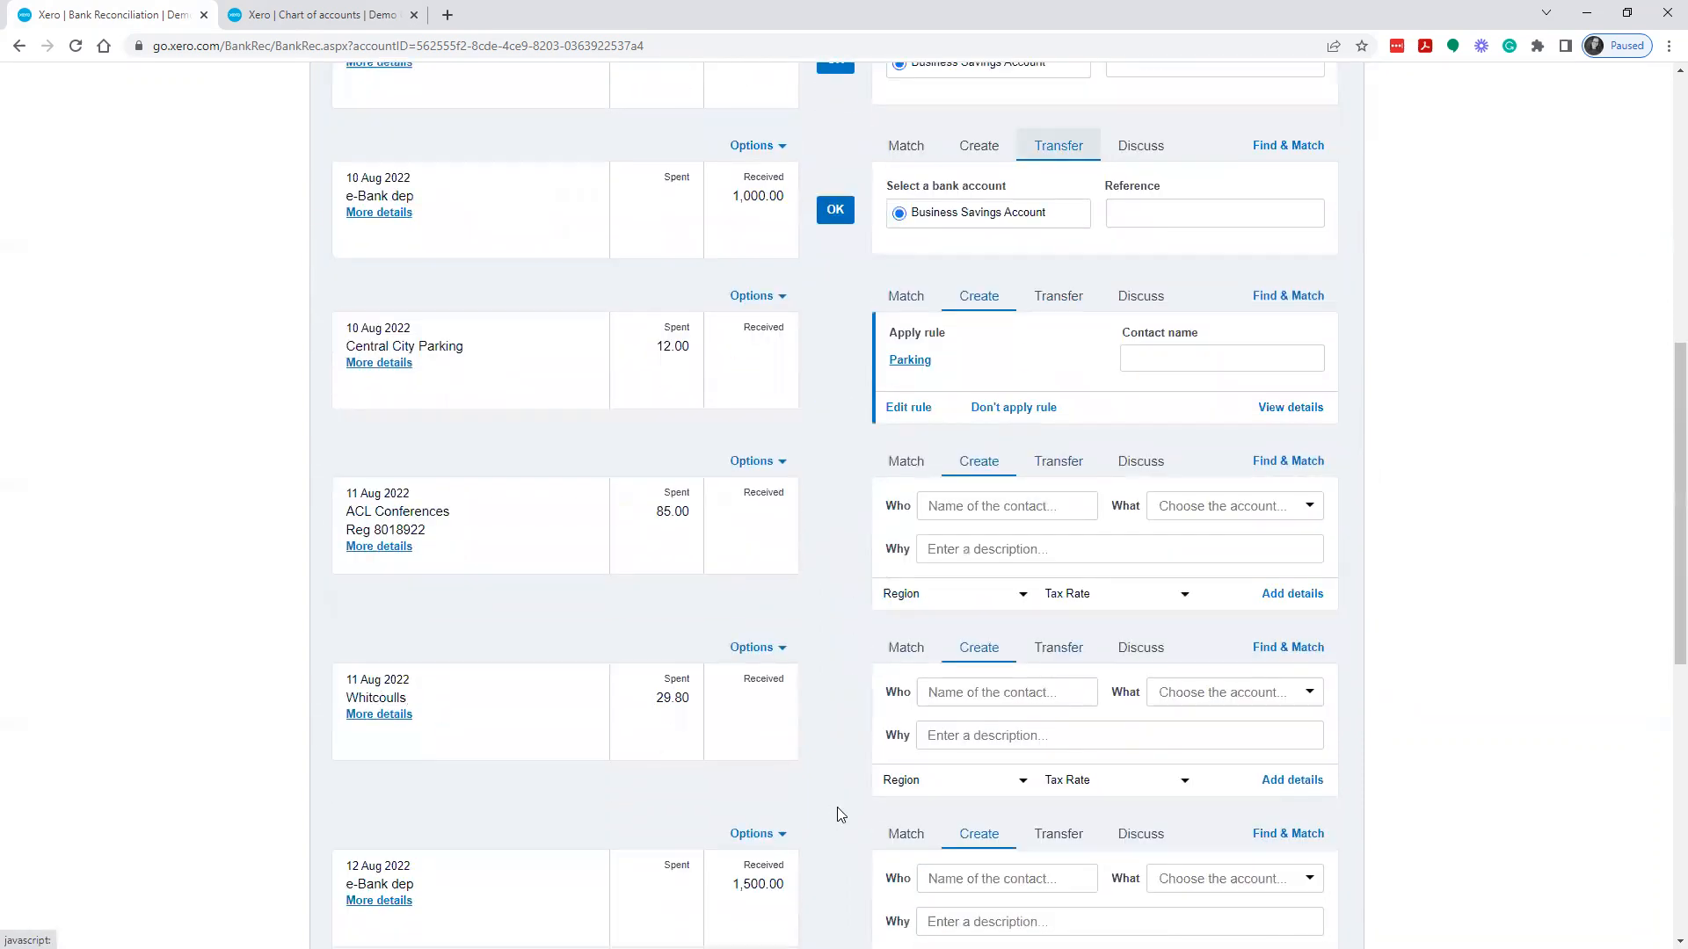
{"action": "scroll", "coordinate": [837, 807], "scroll_direction": "up", "scroll_amount": 8}
{"action": "scroll", "coordinate": [1094, 838], "scroll_direction": "down", "scroll_amount": 1}
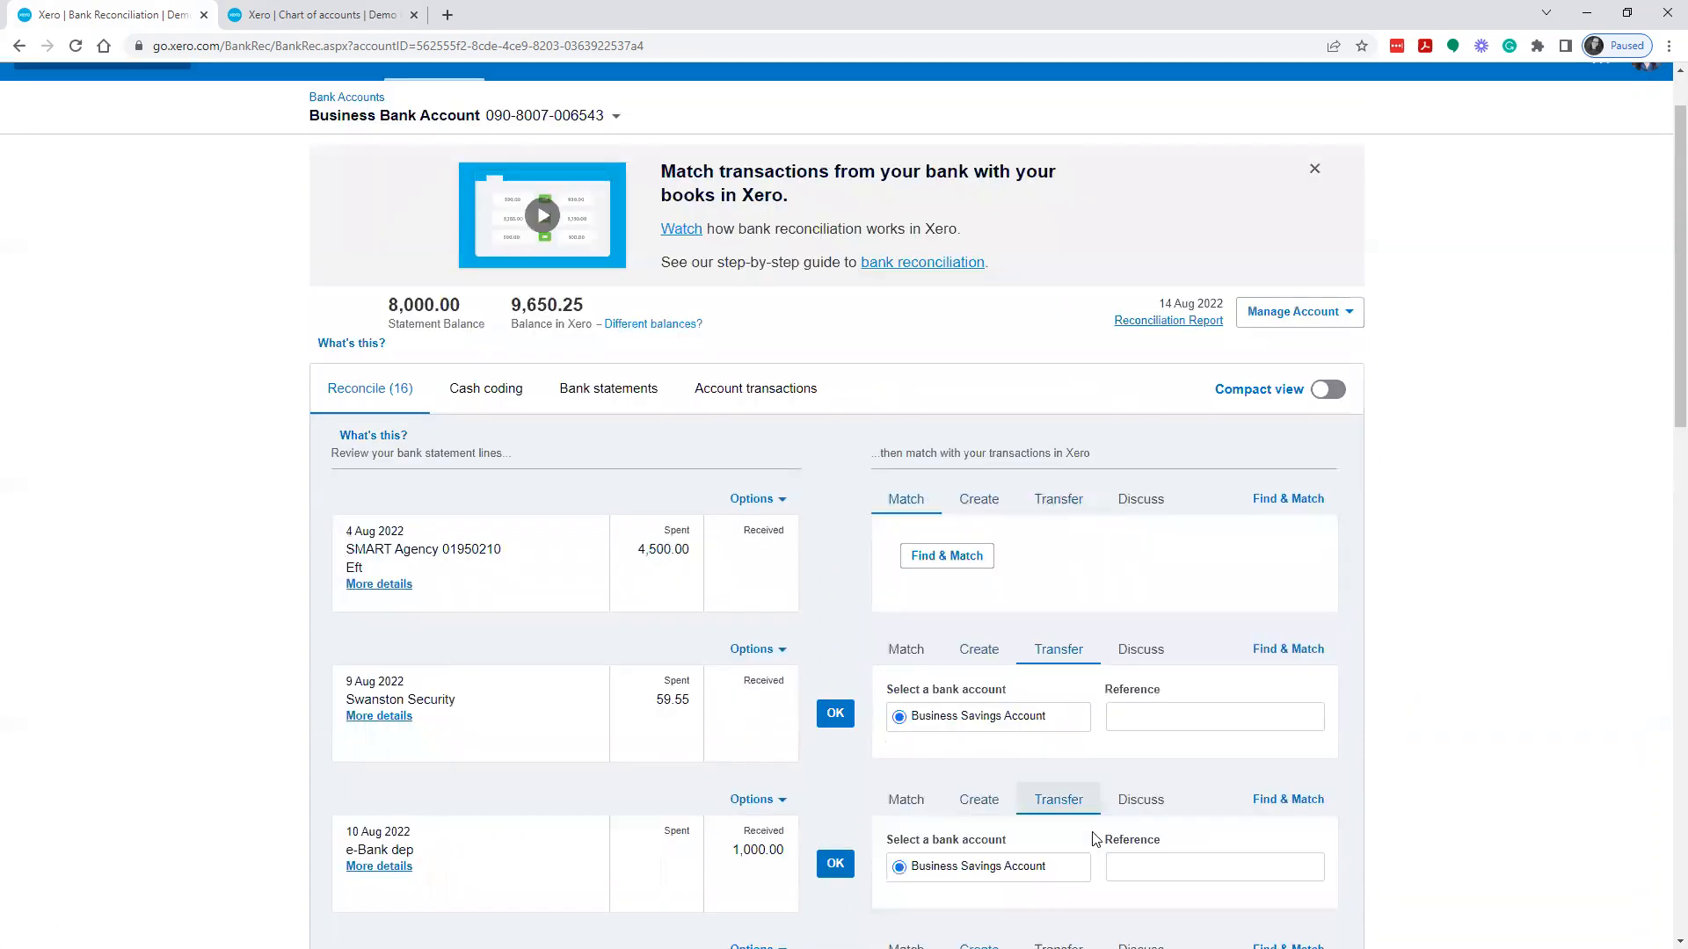
{"action": "scroll", "coordinate": [1094, 839], "scroll_direction": "down", "scroll_amount": 2}
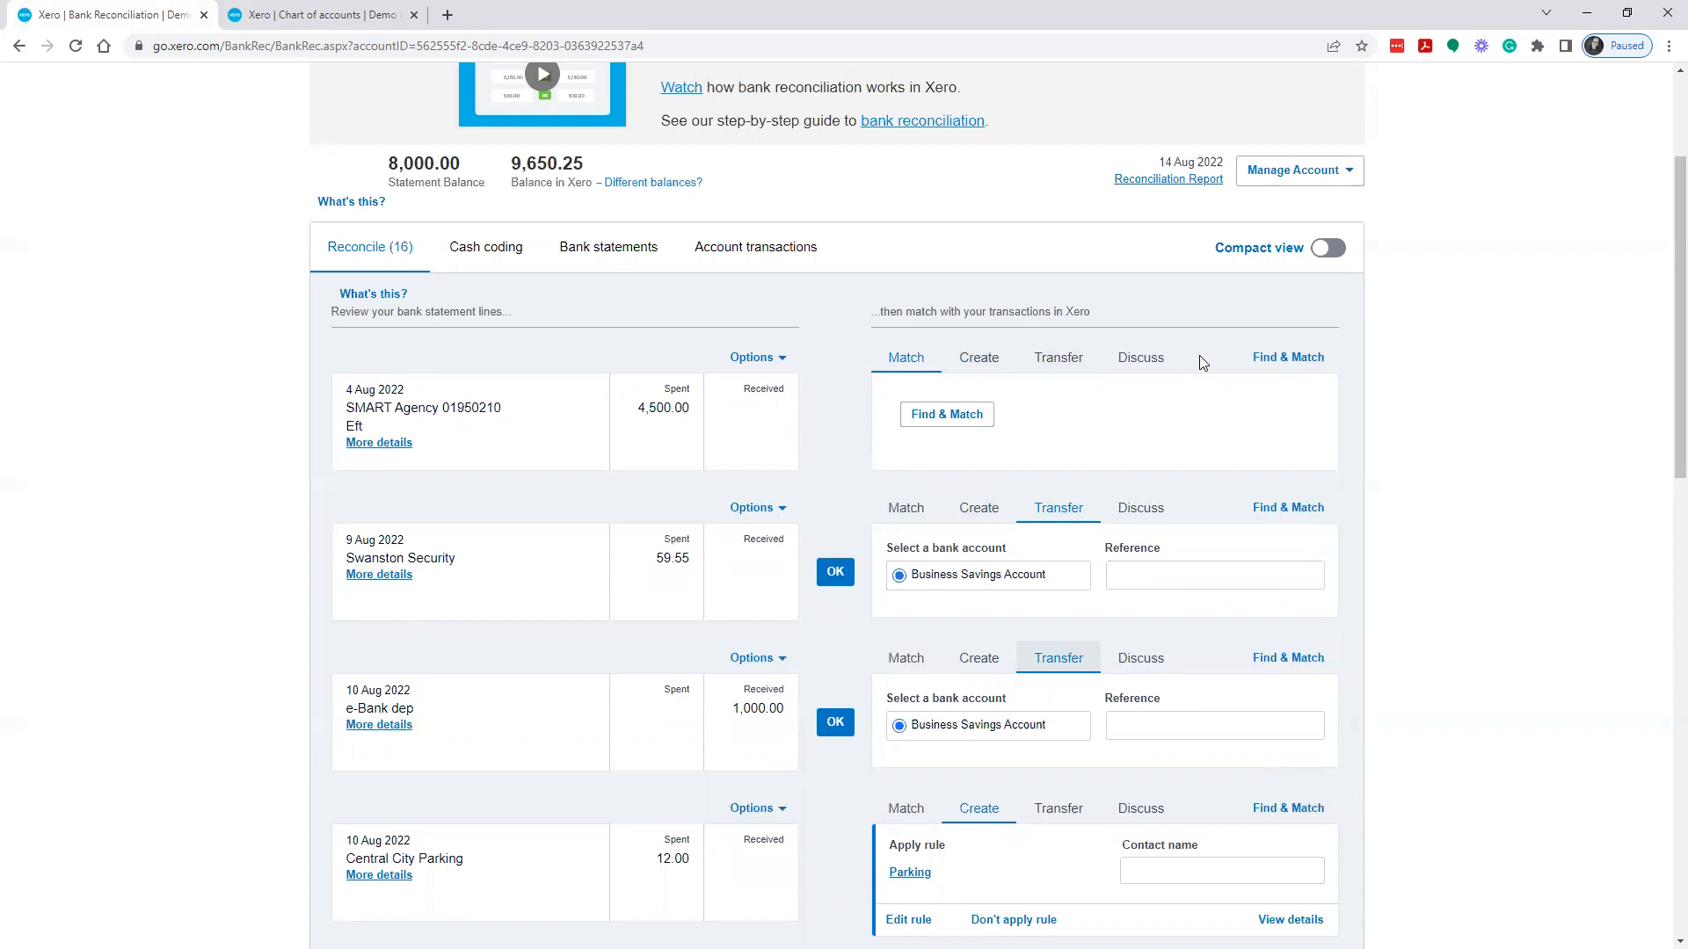
Step: Save the discussion note "Not sure what this is. Looking into it." on the 4 Aug SMART Agency payment
{"action": "left_click", "coordinate": [1141, 362]}
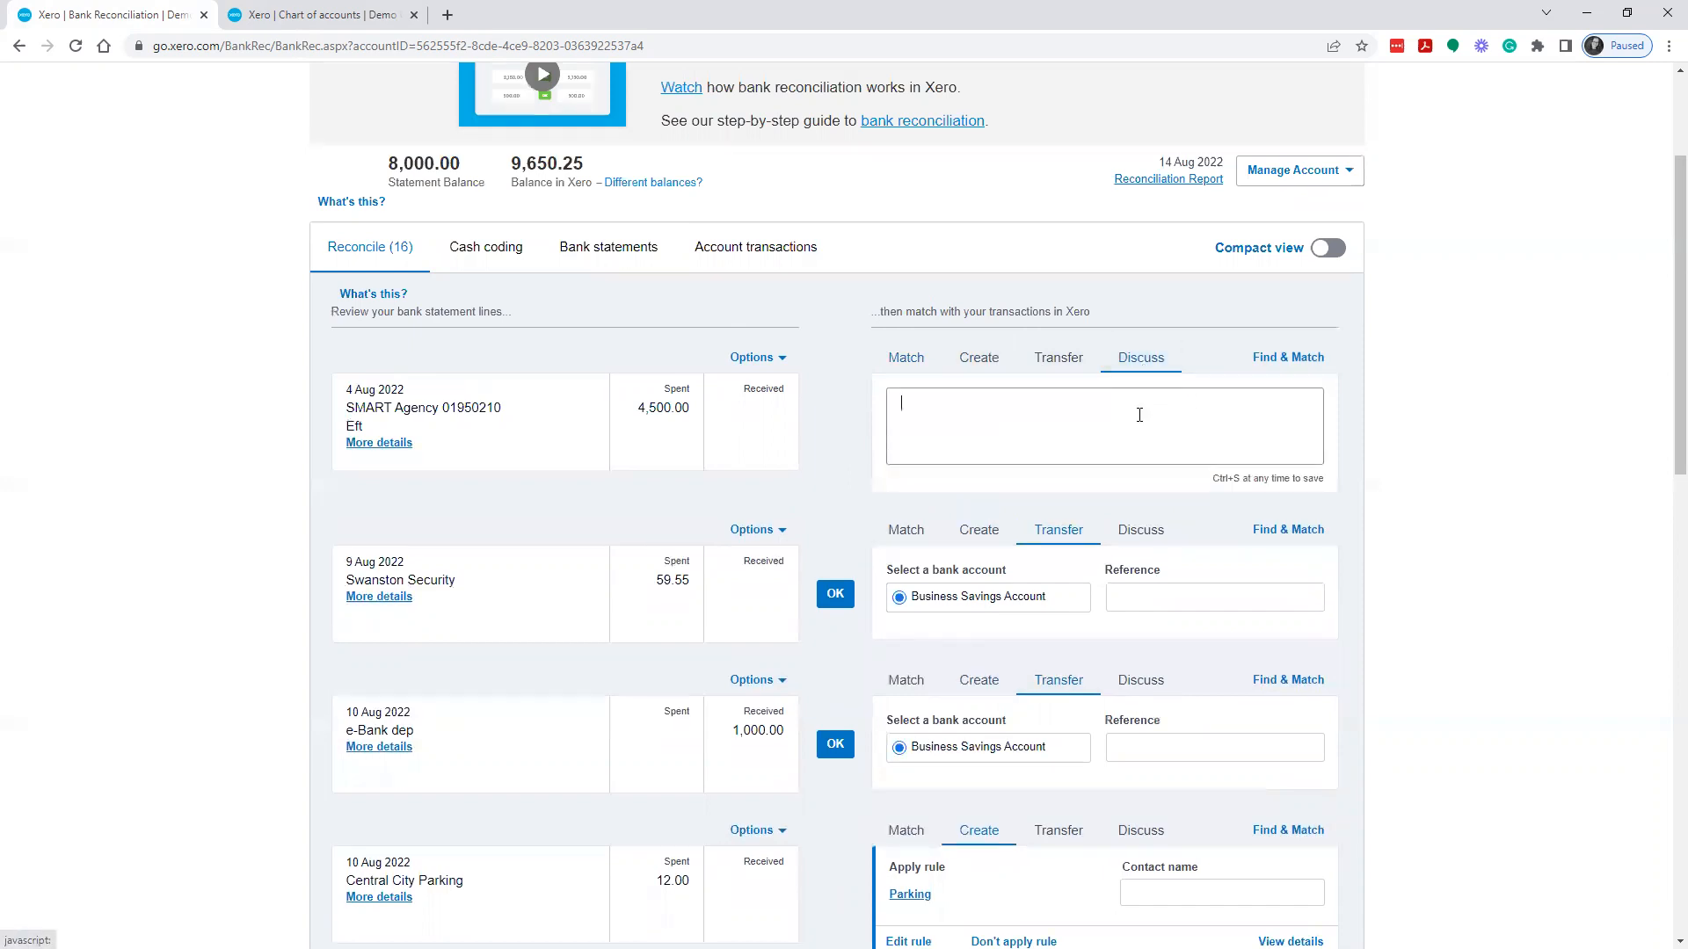
{"action": "type", "text": "Not sure what this is. Looking into it."}
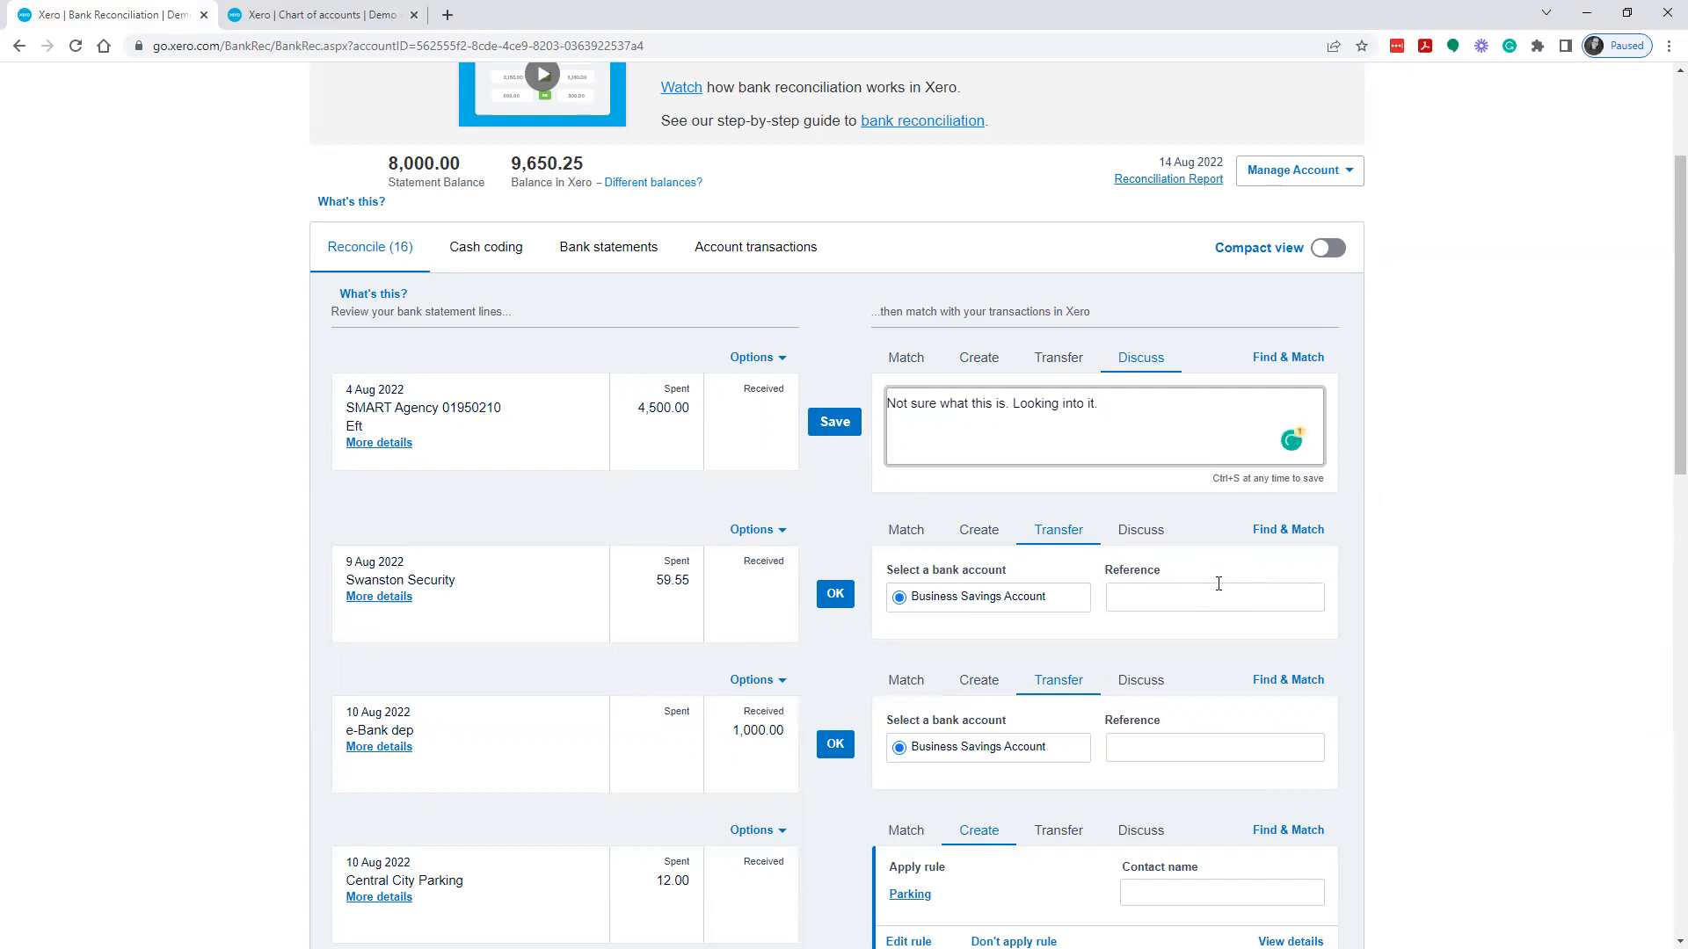
{"action": "left_click", "coordinate": [837, 425]}
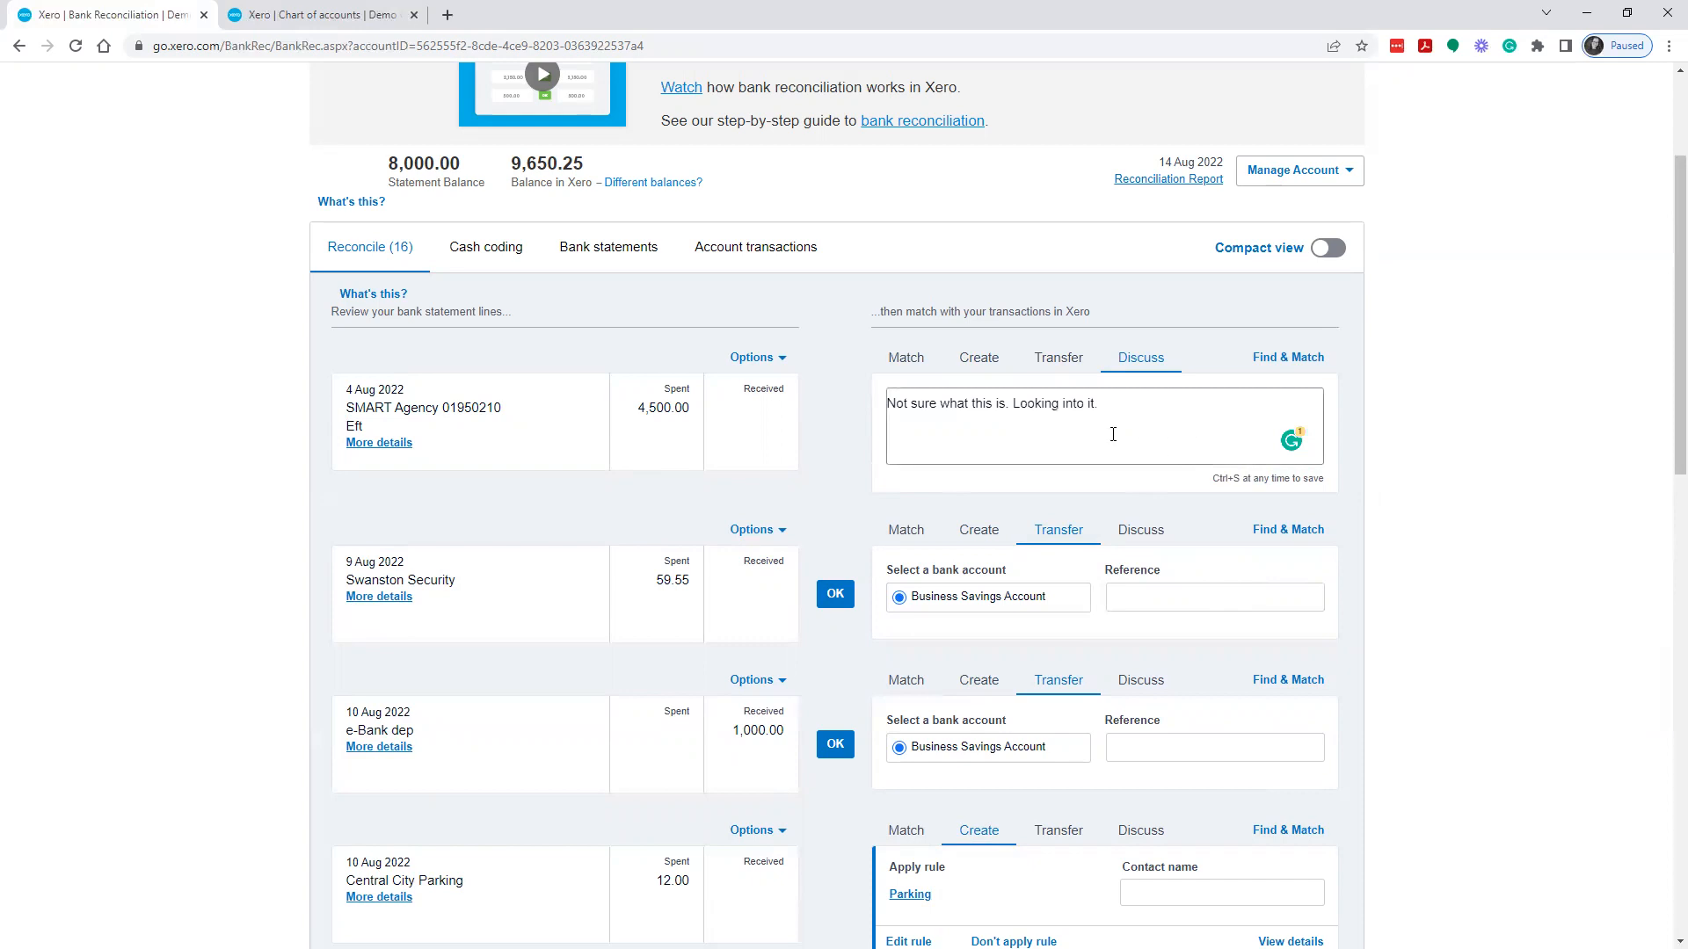
Step: Open the Business Bank Account's bank statements to view the imported statement lines and their reconciliation status
{"action": "scroll", "coordinate": [1113, 435], "scroll_direction": "down", "scroll_amount": 3}
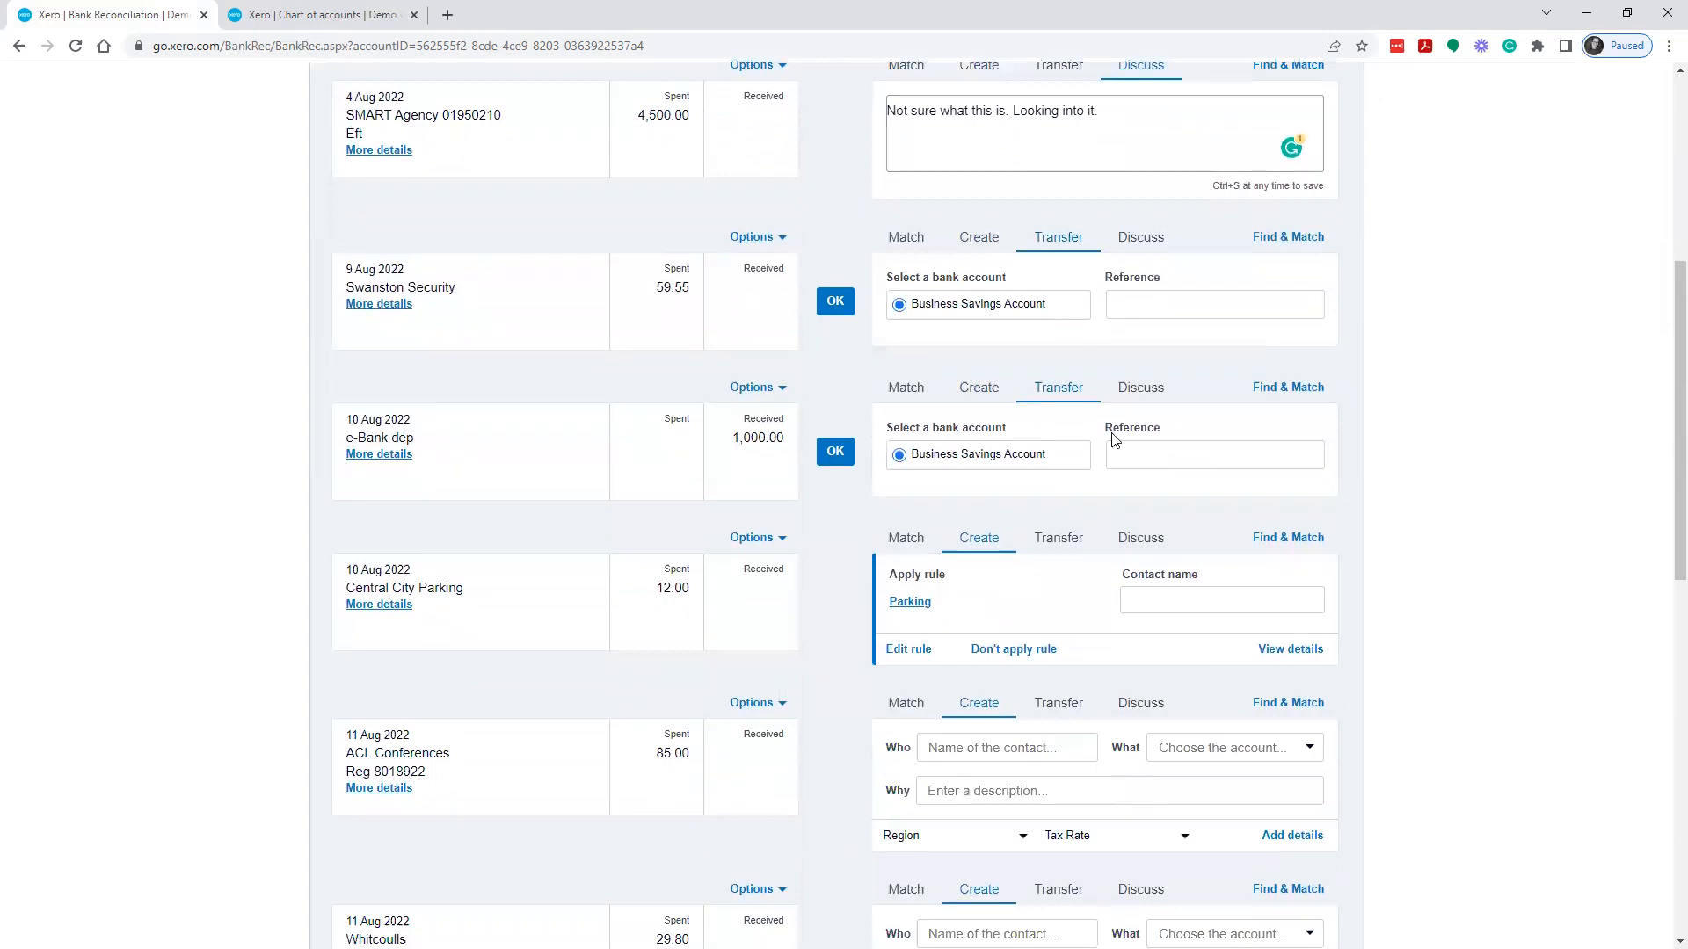
{"action": "scroll", "coordinate": [947, 331], "scroll_direction": "up", "scroll_amount": 6}
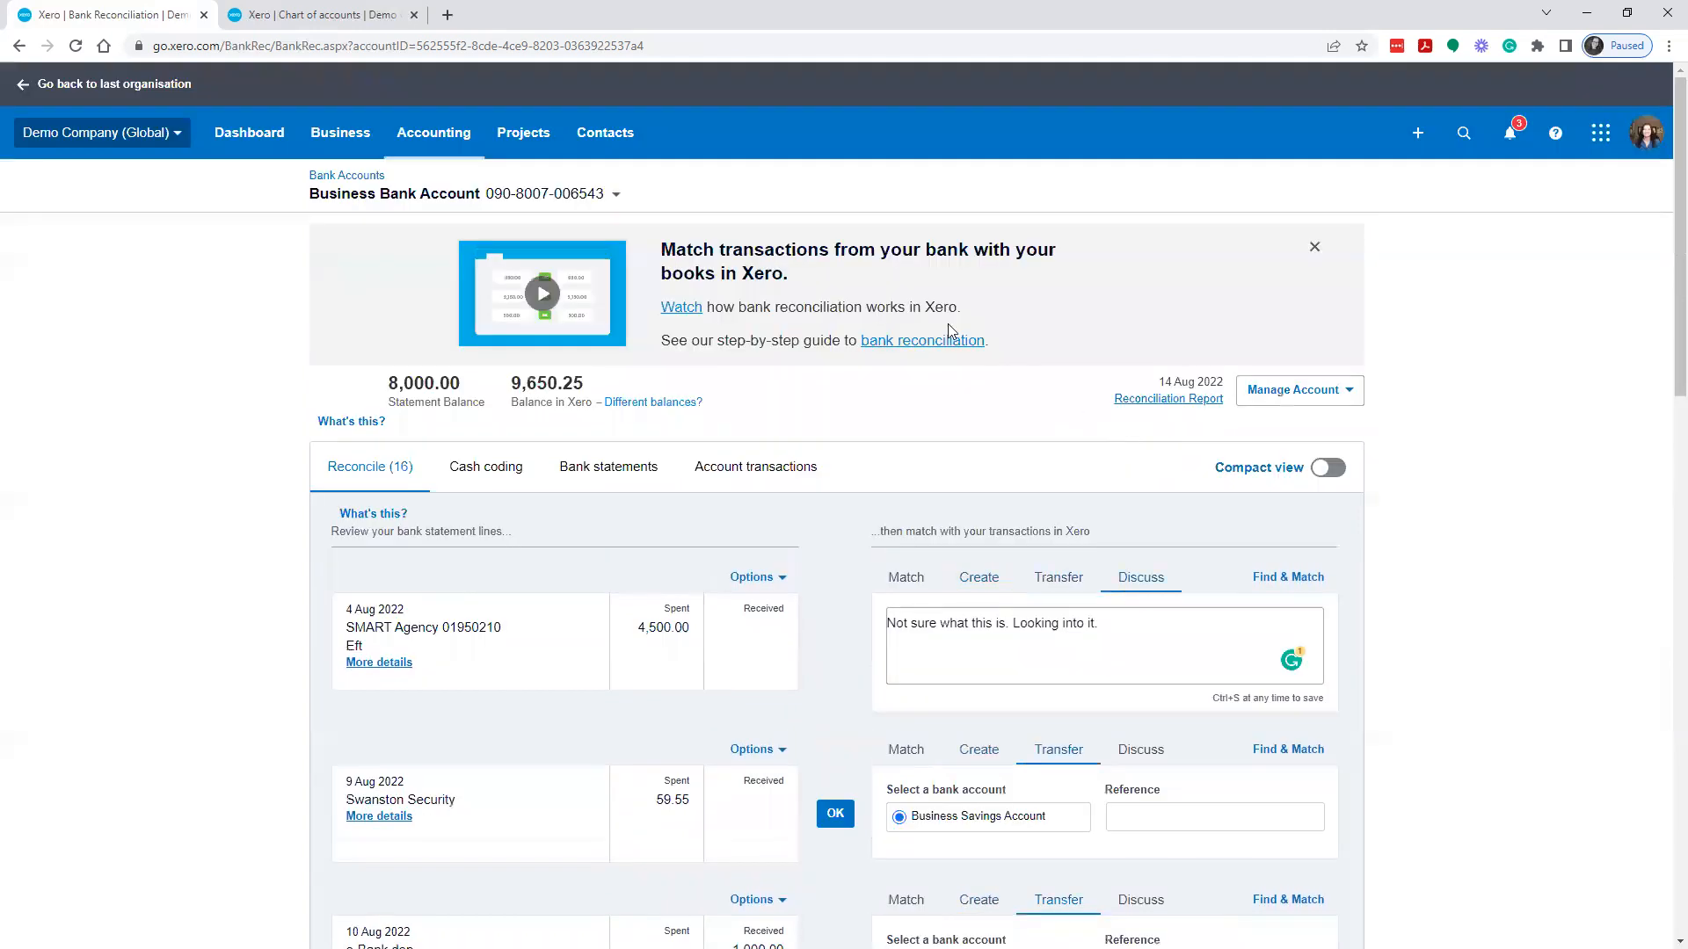
{"action": "left_click", "coordinate": [618, 481]}
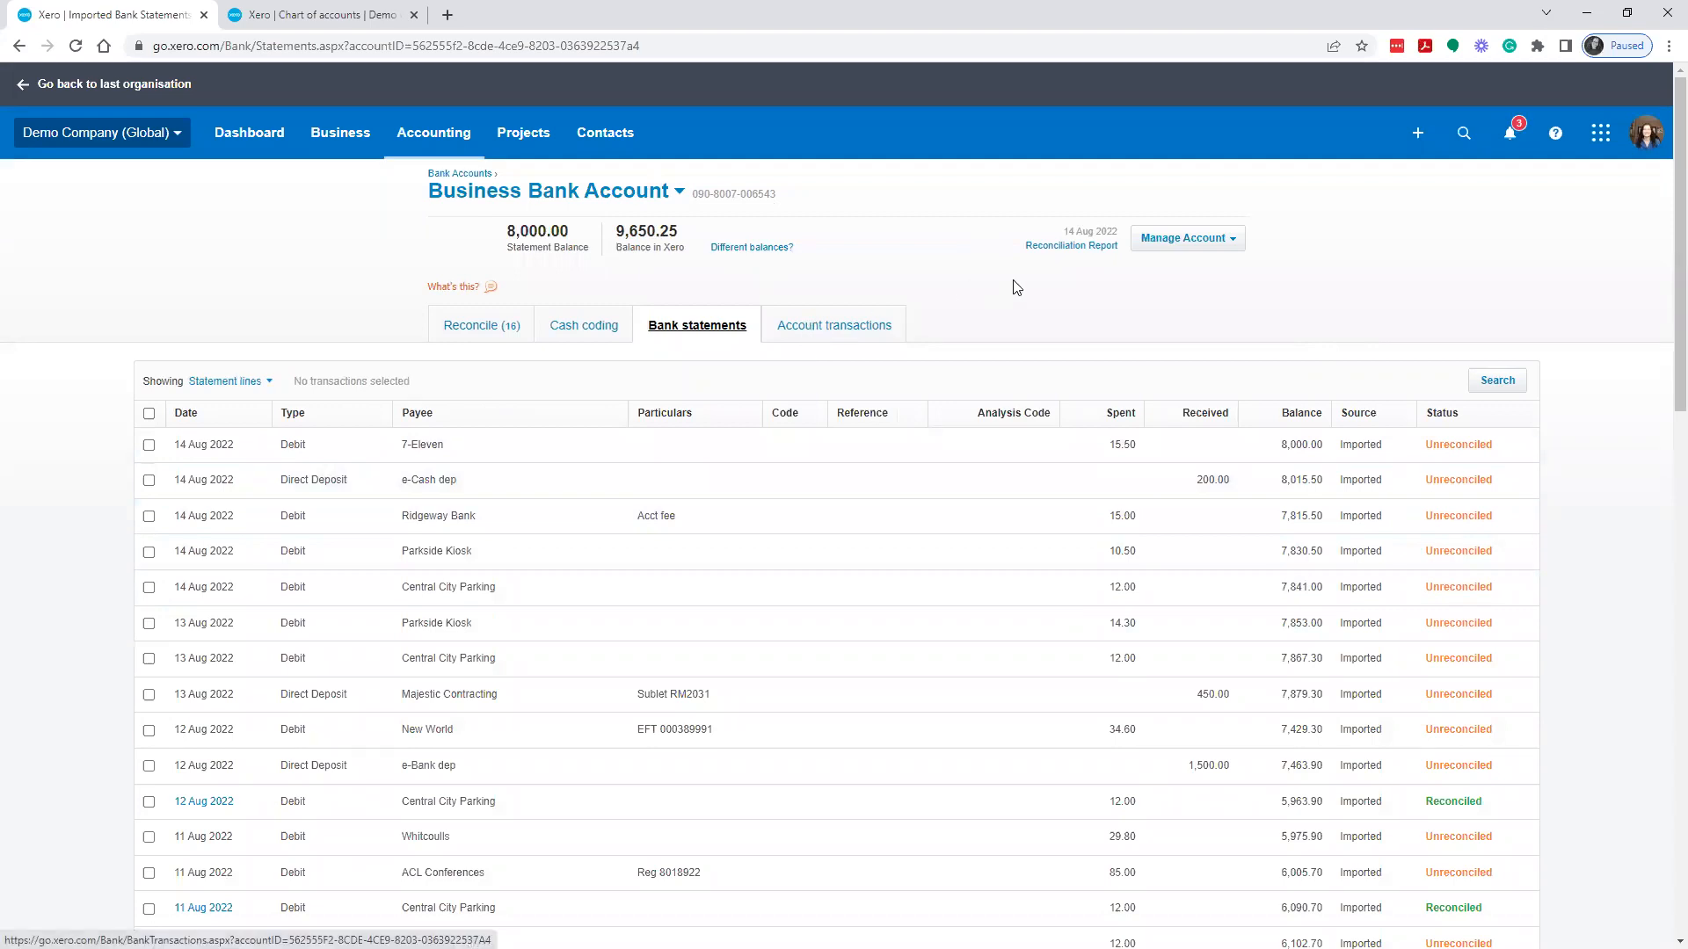
Step: Open the account's Reconciliation Report and review the Bank Reconciliation Summary with its unreconciled statement lines
{"action": "left_click", "coordinate": [1060, 249]}
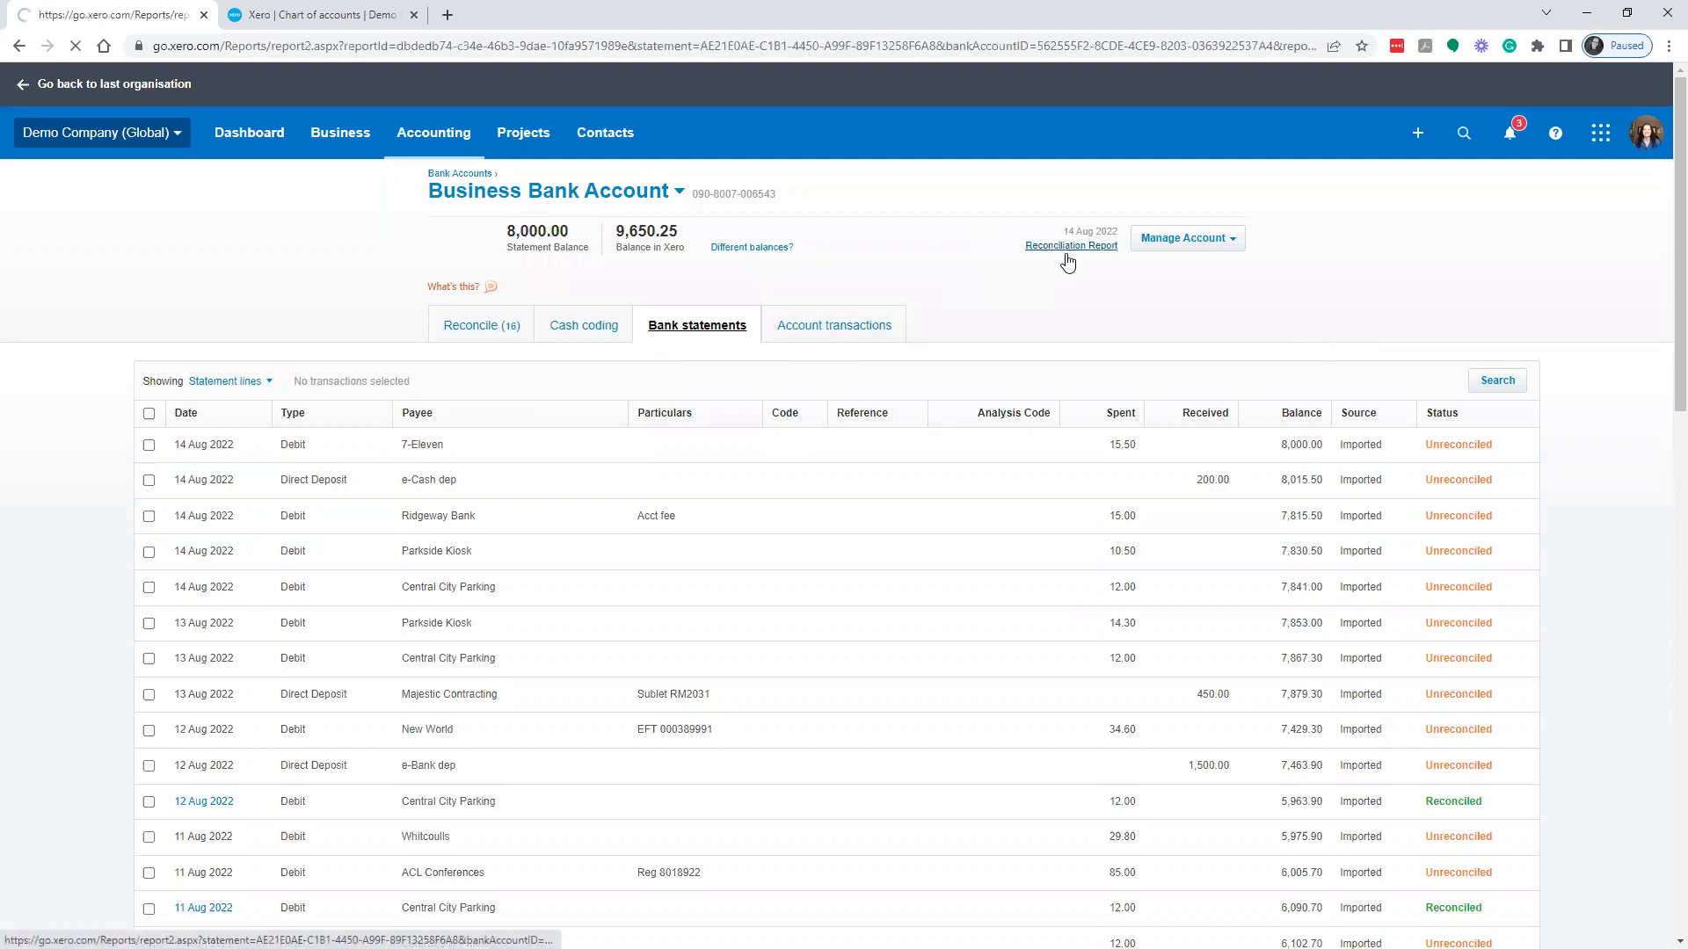
{"action": "scroll", "coordinate": [924, 624], "scroll_direction": "down", "scroll_amount": 2}
{"action": "scroll", "coordinate": [925, 624], "scroll_direction": "down", "scroll_amount": 1}
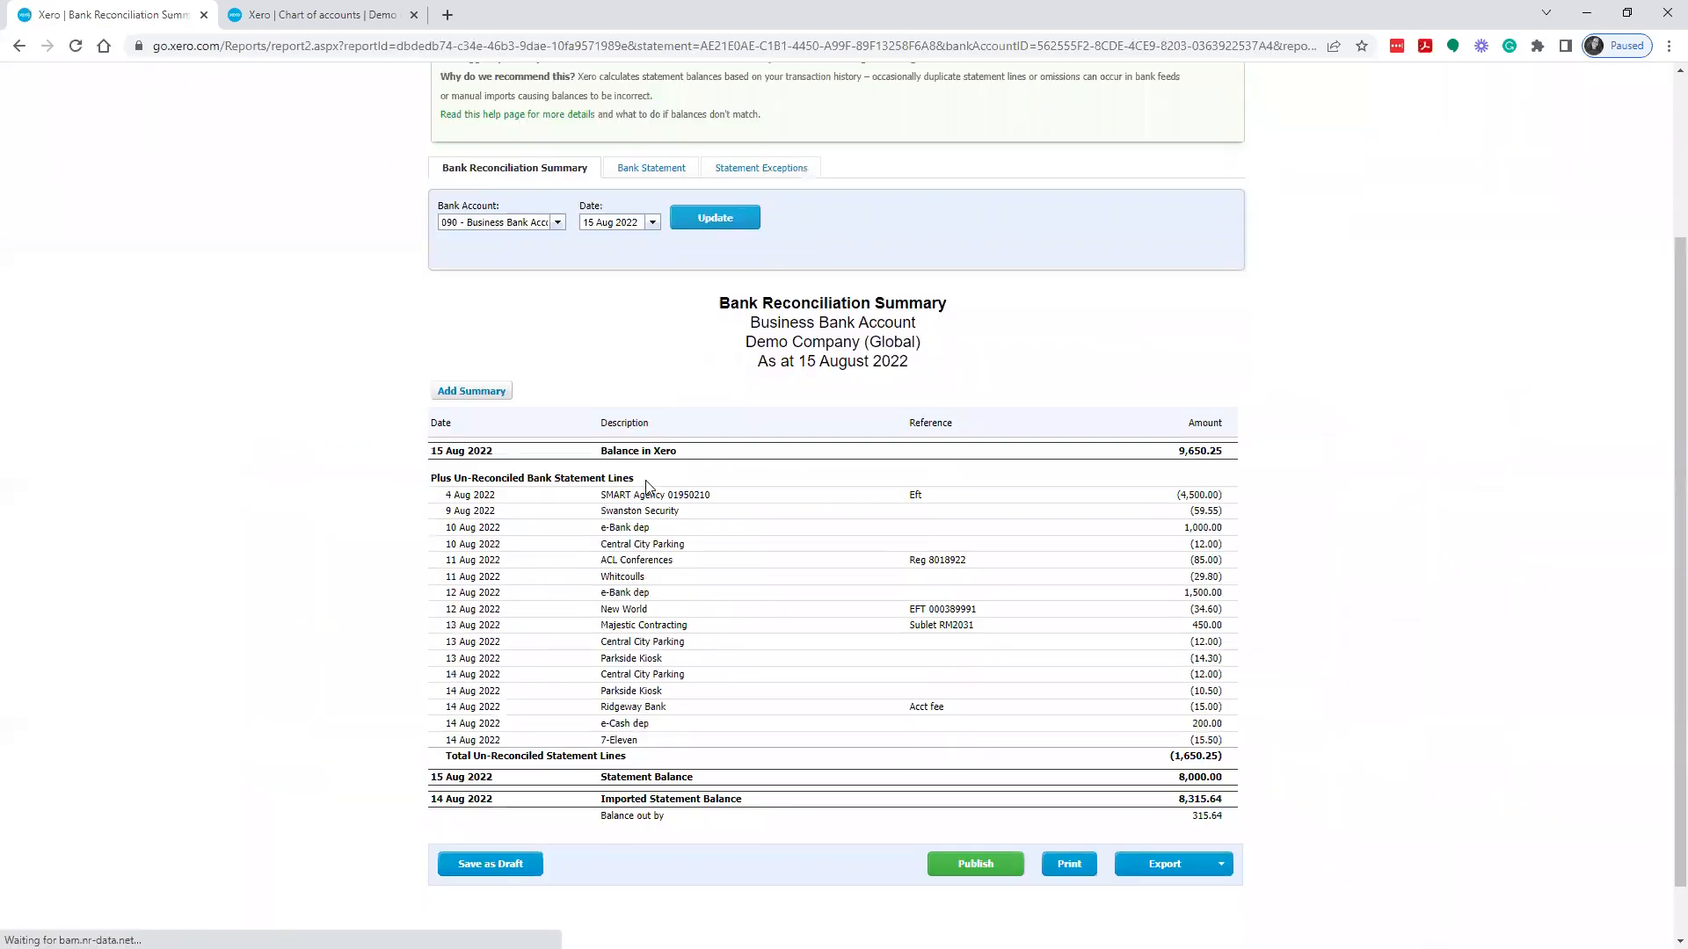
{"action": "scroll", "coordinate": [1204, 688], "scroll_direction": "up", "scroll_amount": 3}
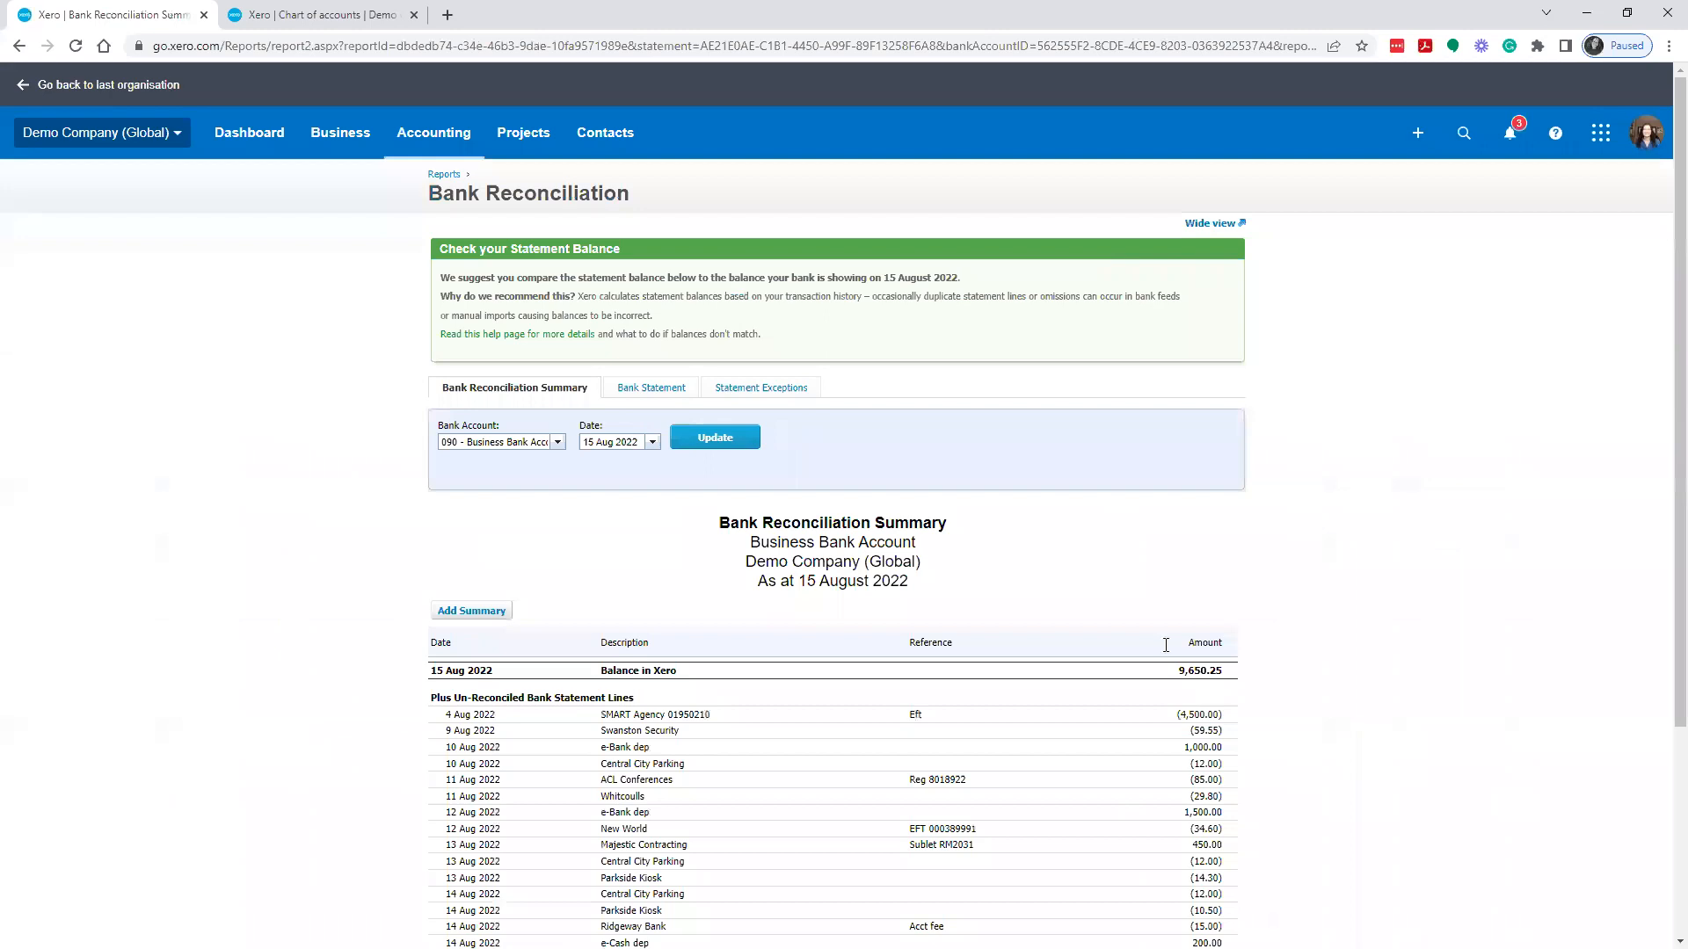